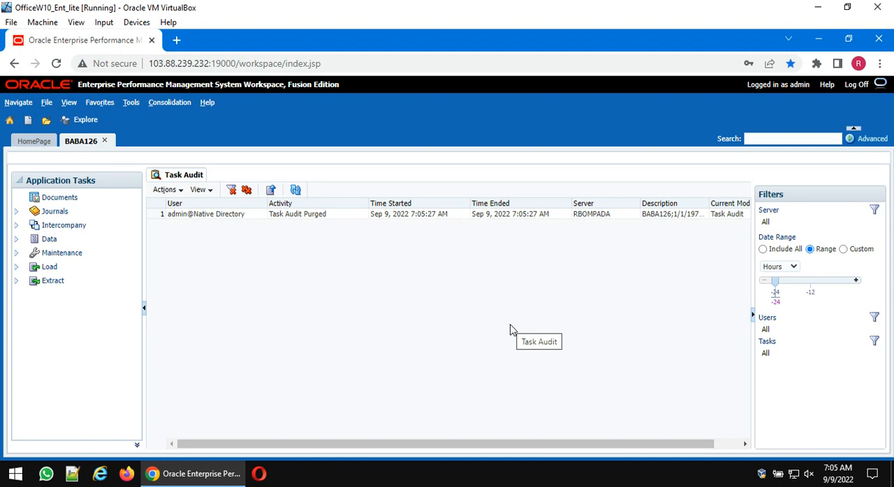
- Create a new data form from the Documents list, with the Task Audit page closed and both side panes collapsed
click(61, 199)
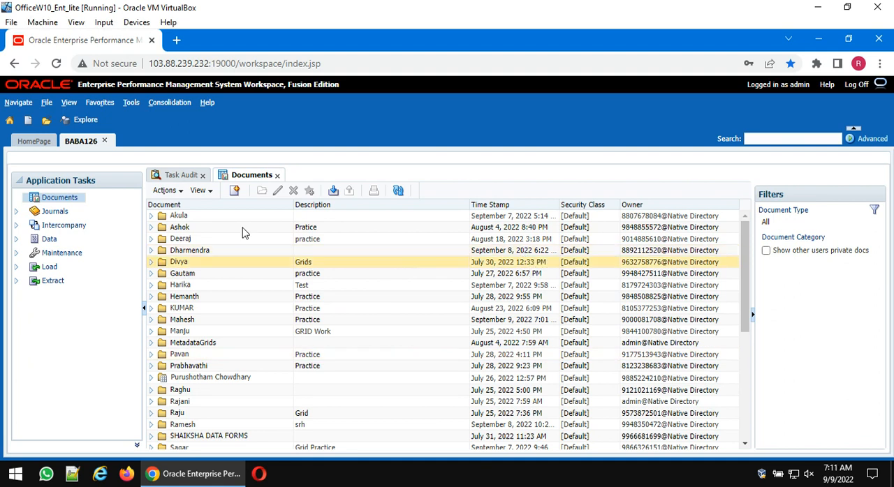
click(203, 175)
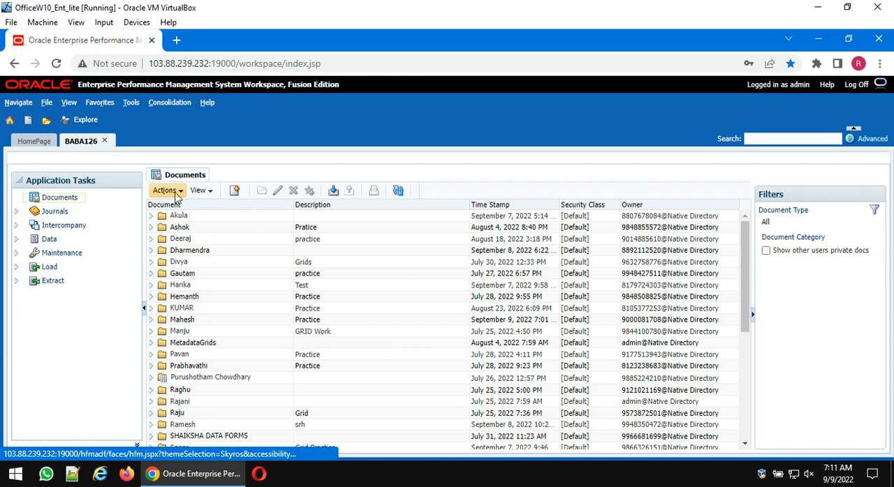
click(179, 195)
mouse_move(178, 207)
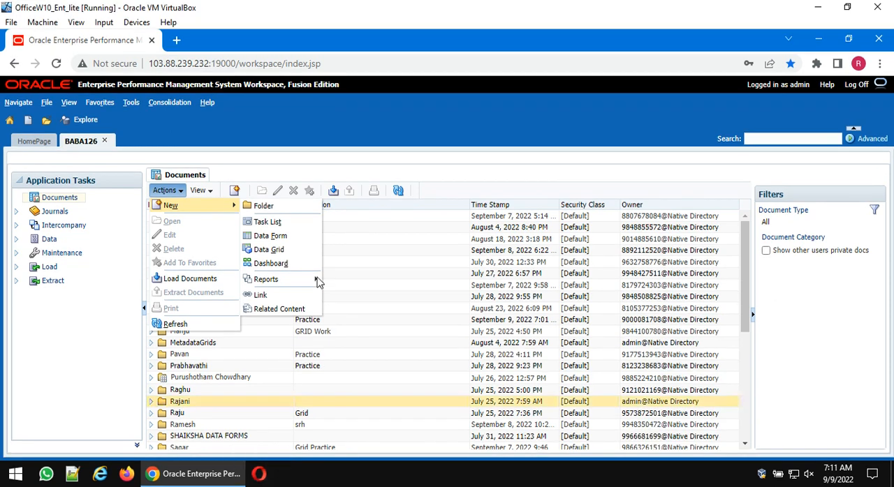
click(289, 238)
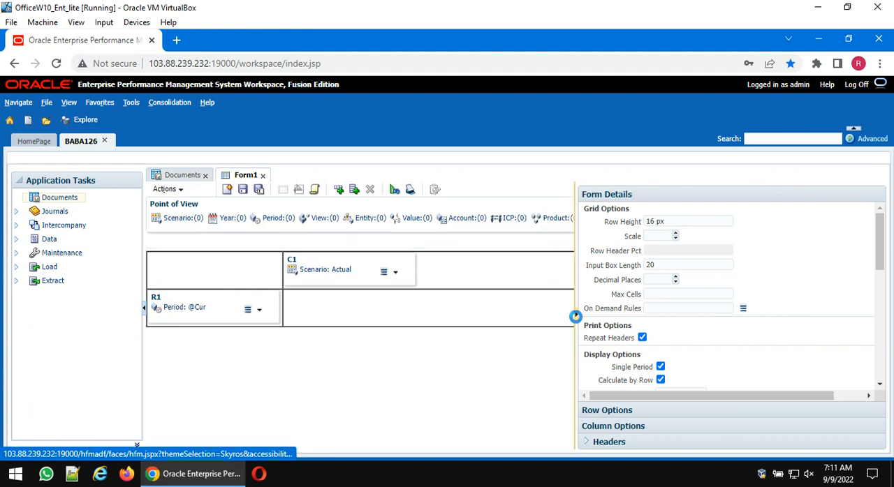
click(577, 315)
click(145, 313)
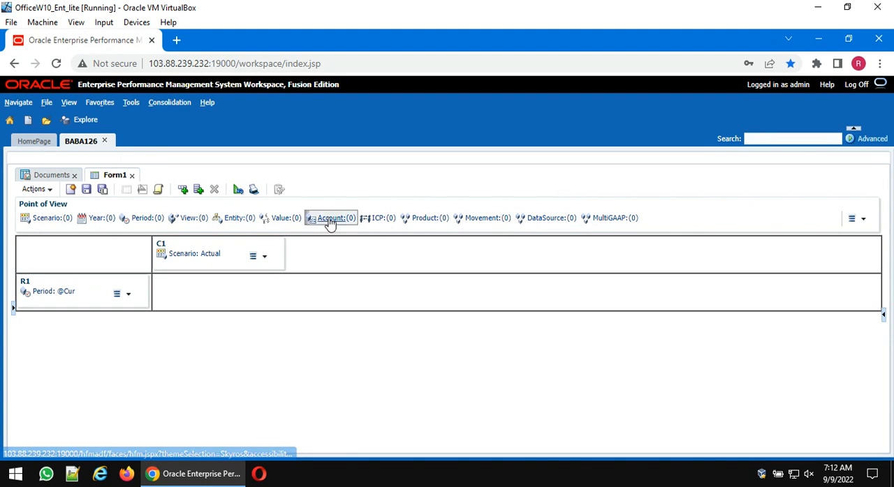
- Replace the Period dimension with Account in row R1 and the Scenario dimension with Entity in column C1
drag(329, 220, 75, 296)
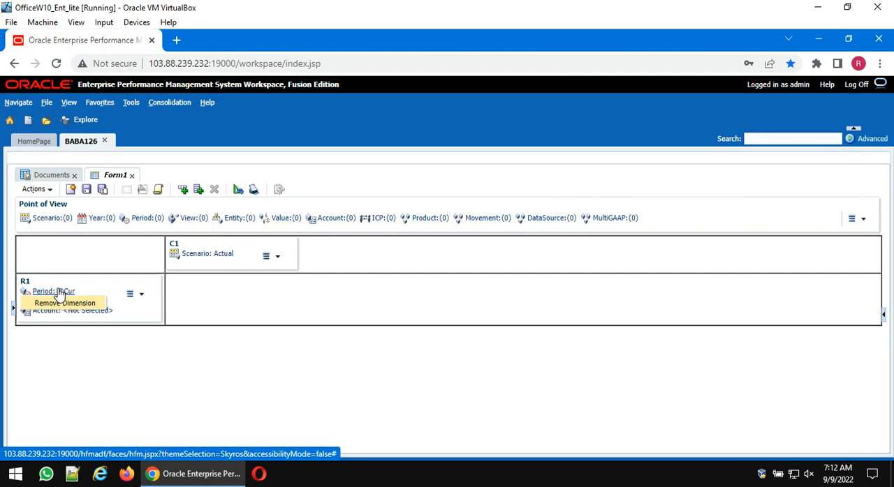
click(60, 304)
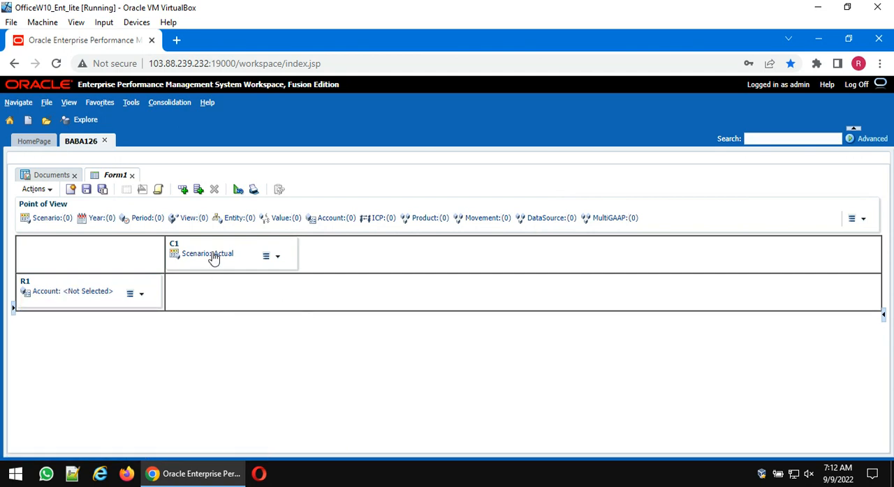
drag(234, 222, 234, 267)
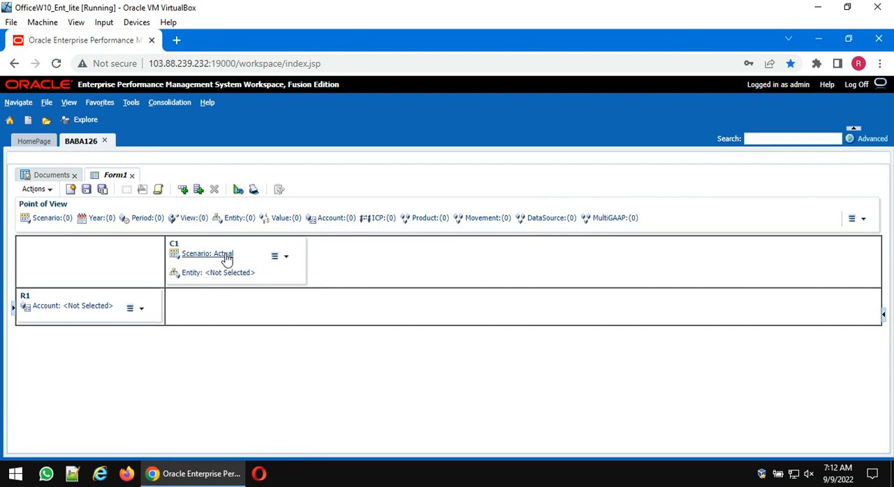
click(228, 266)
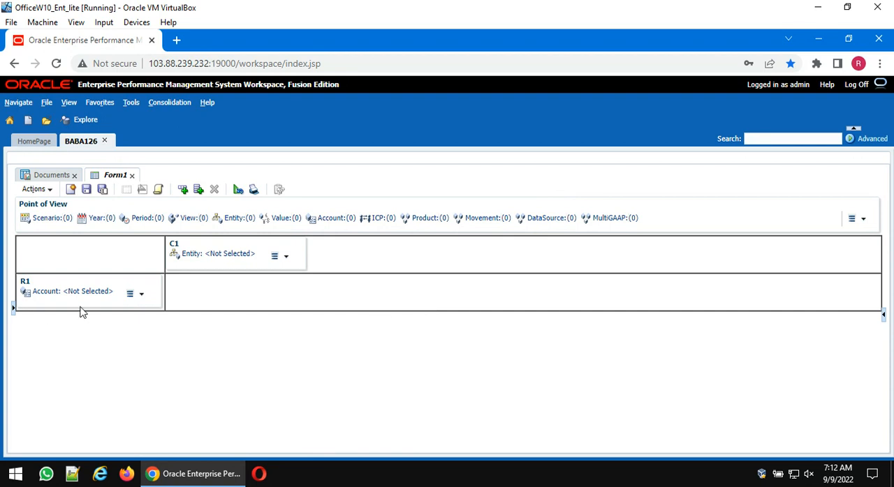
click(133, 294)
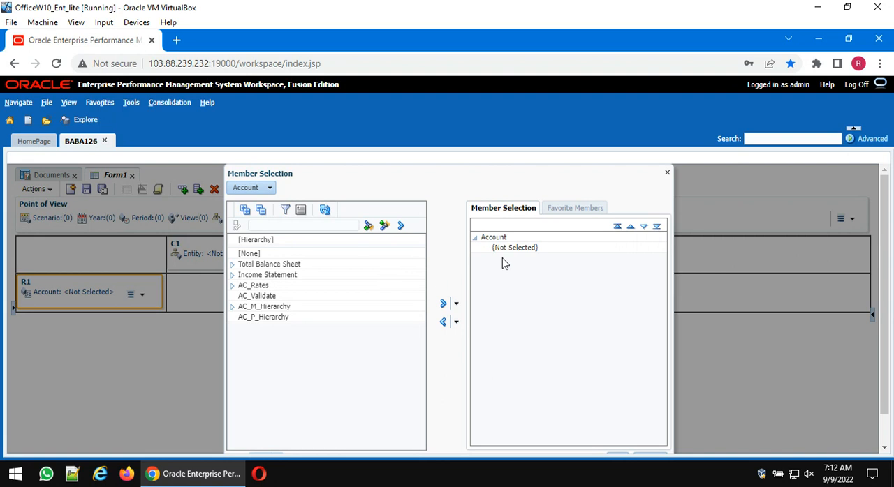
click(232, 275)
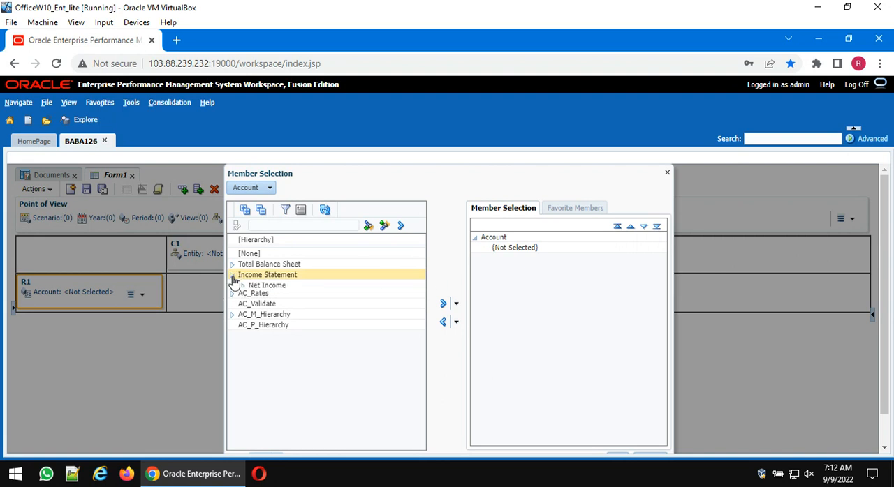
click(233, 265)
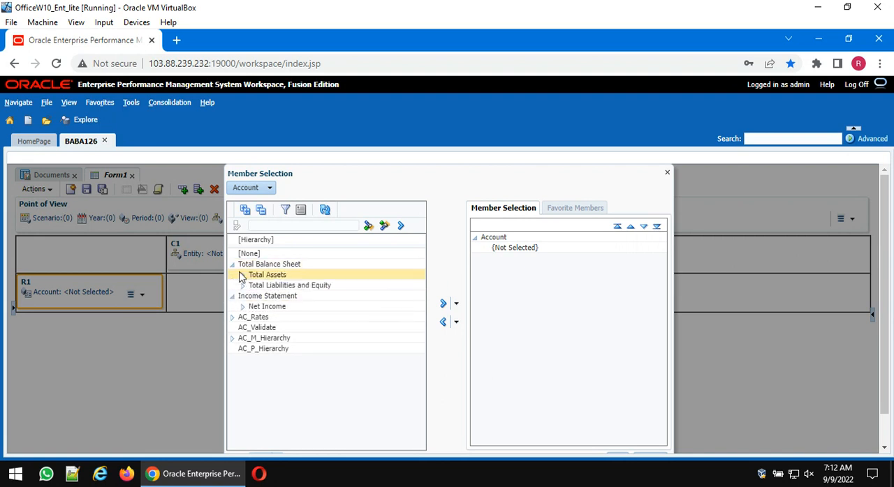
click(242, 275)
click(253, 285)
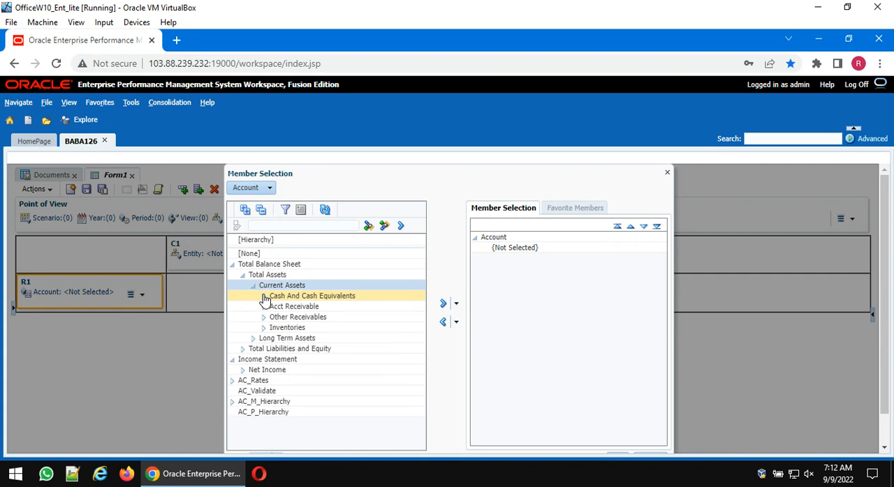
click(265, 299)
click(563, 164)
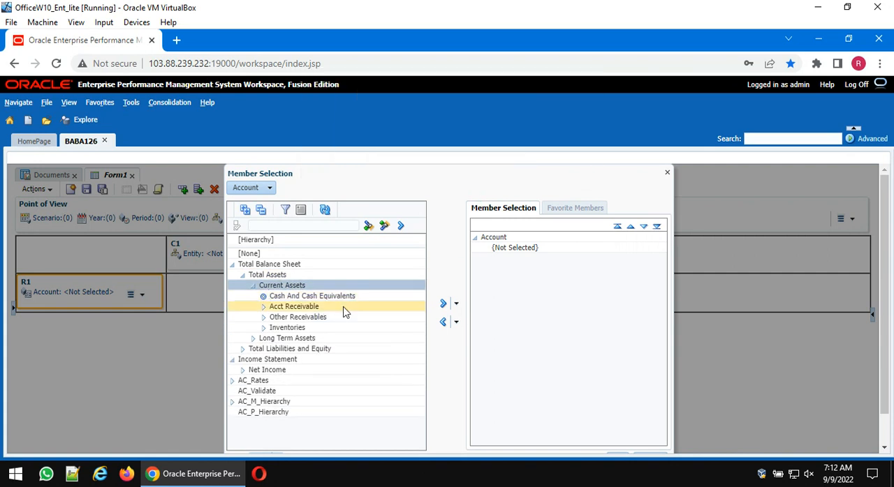
click(320, 296)
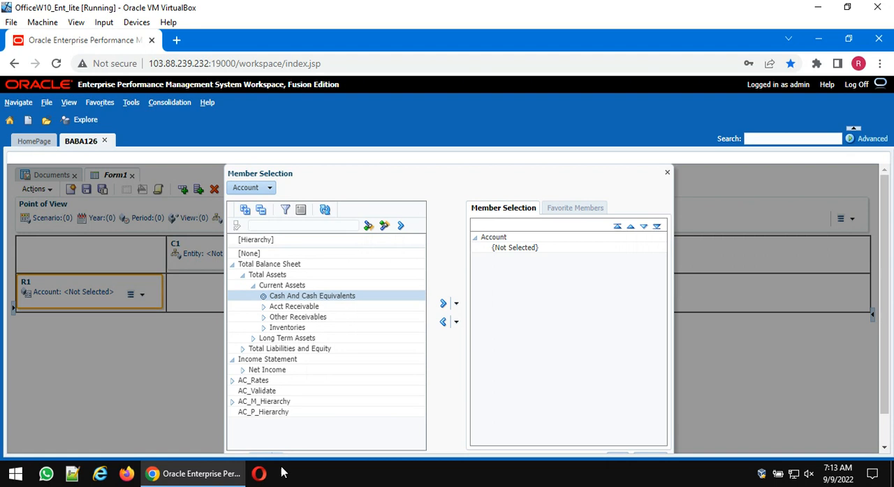
mouse_move(202, 475)
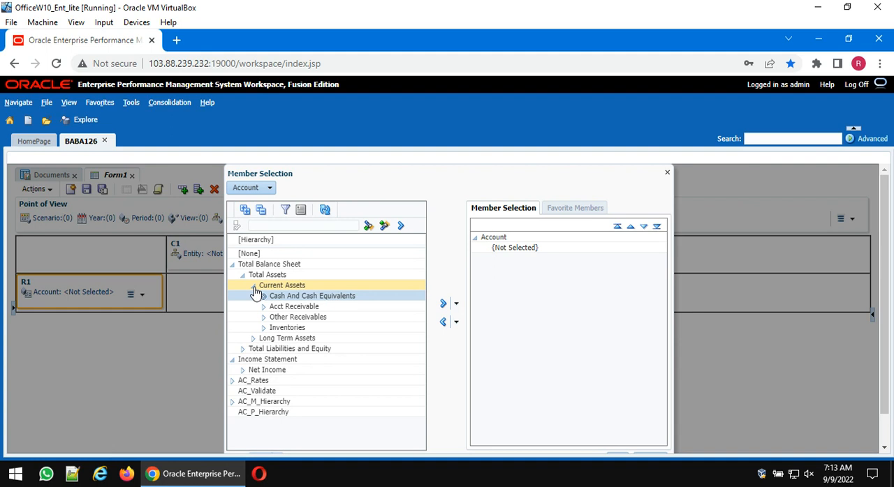
click(263, 296)
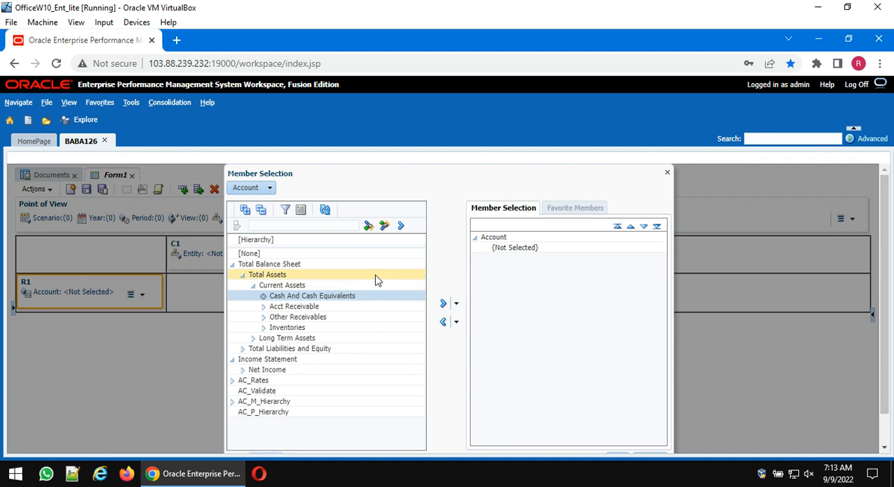
click(667, 174)
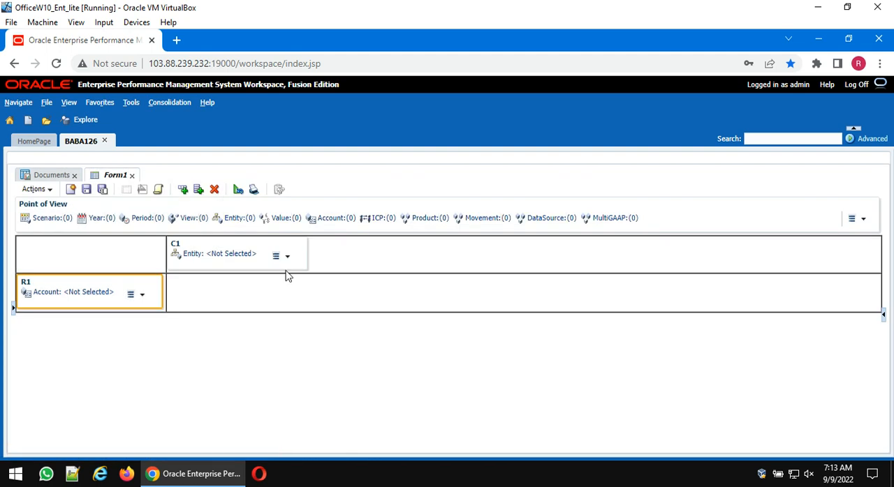
- Try to assign both Cash and Bank, under Cash And Cash Equivalents, as the Account members of row R1
click(72, 293)
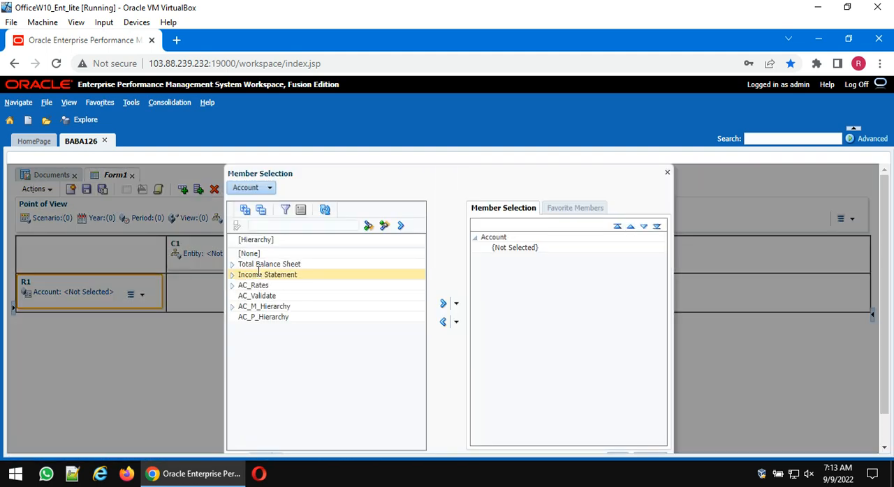
click(232, 264)
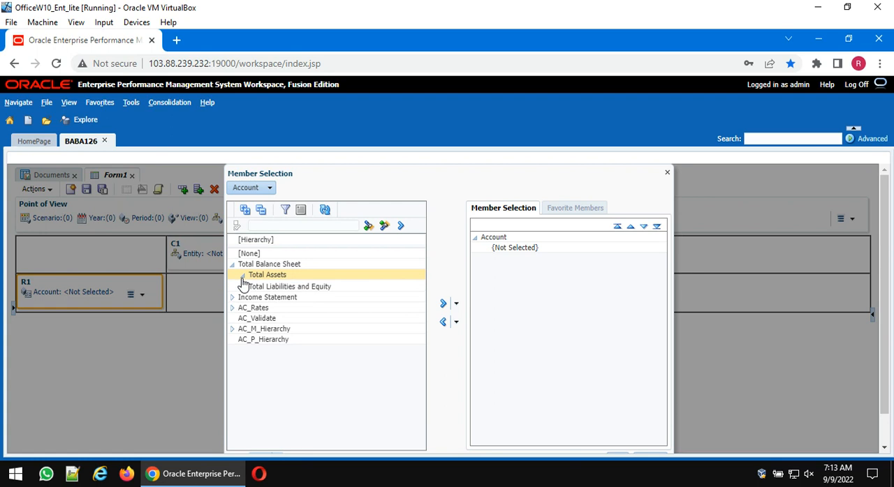
click(242, 275)
click(253, 286)
click(263, 296)
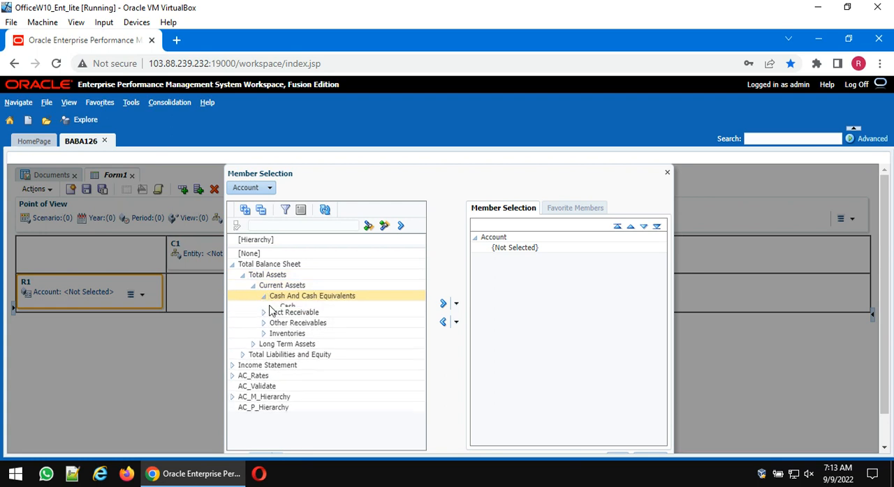
click(316, 307)
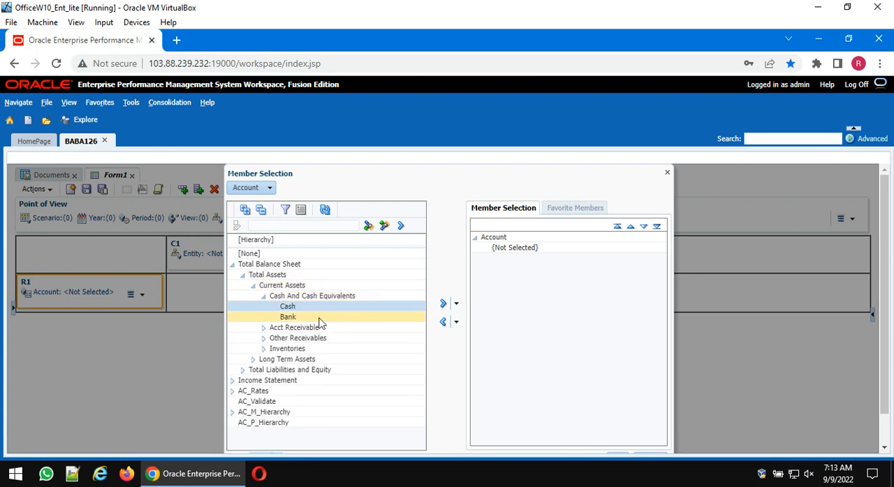
shift+click(318, 320)
click(443, 304)
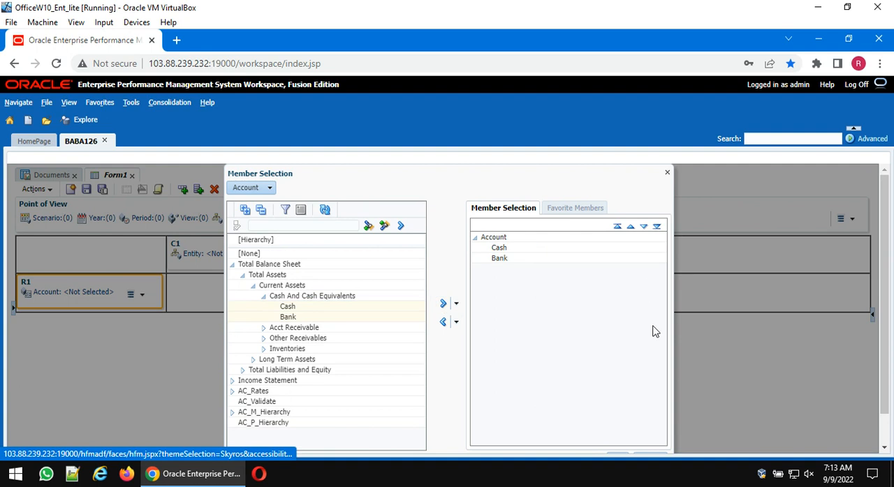
scroll(656, 356, down, 1)
click(617, 425)
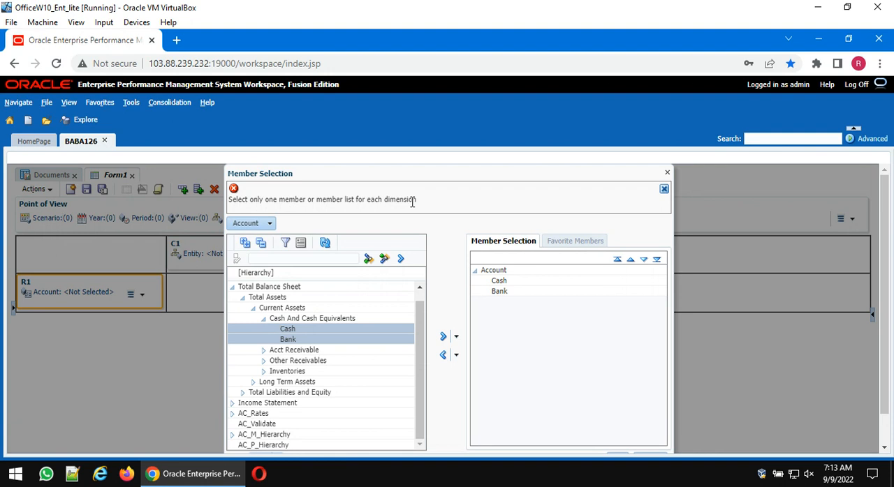
- Remove Bank from row R1's member selection and apply Cash as its only Account member
click(444, 356)
scroll(572, 350, down, 1)
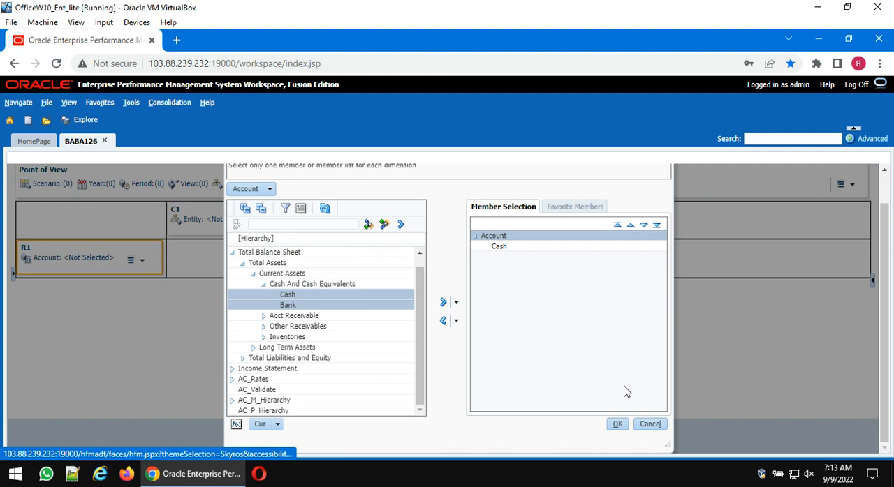
click(617, 424)
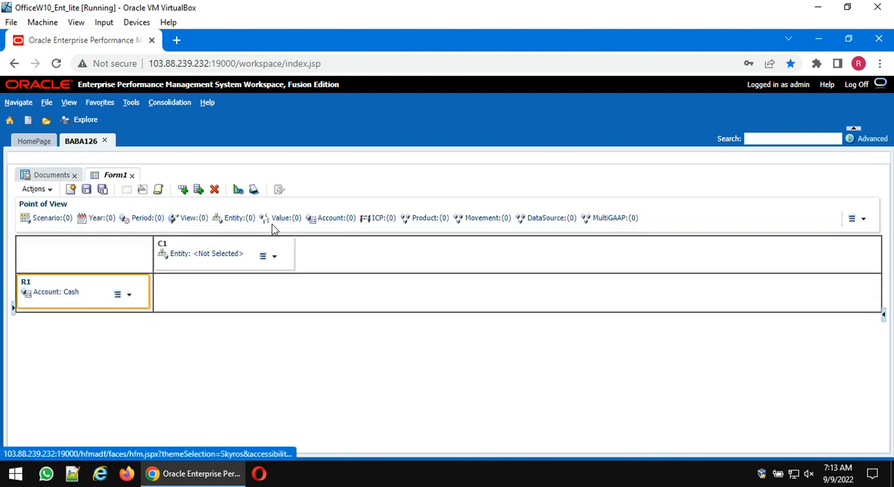
- Add a second row with the Account dimension and set its member to Bank
click(183, 190)
drag(332, 229, 86, 331)
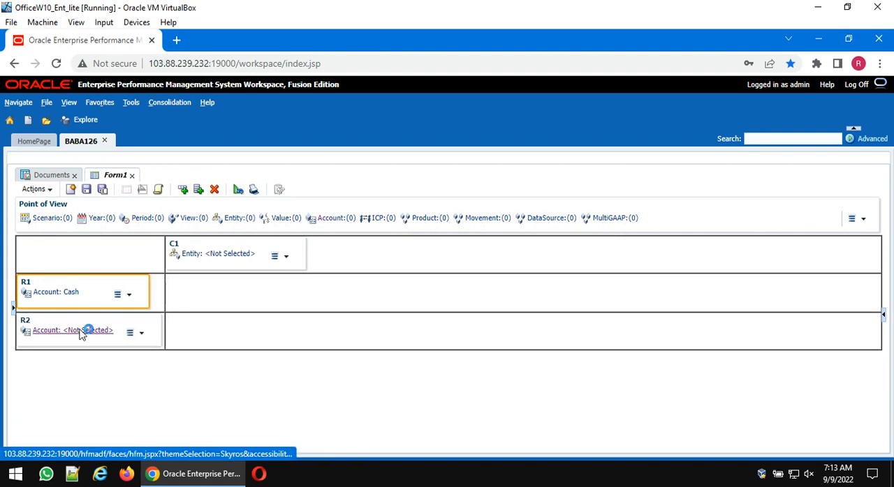
click(85, 331)
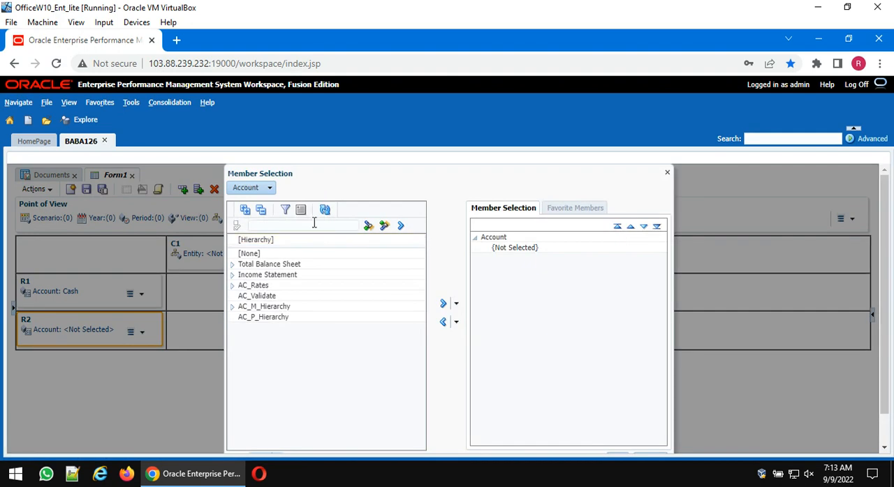
click(314, 223)
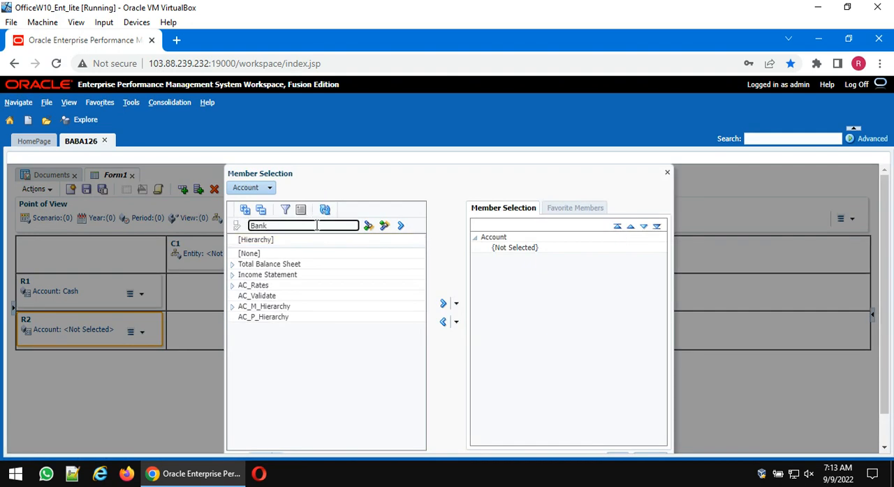
click(401, 226)
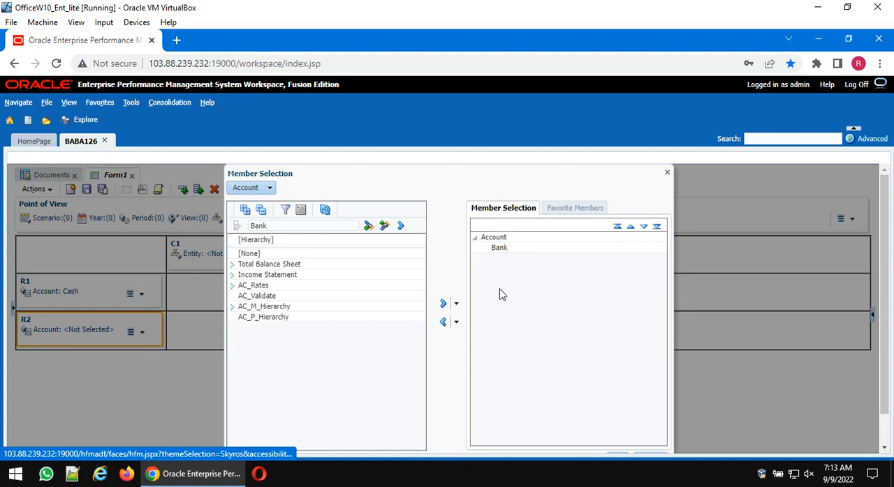
scroll(499, 294, down, 1)
click(619, 424)
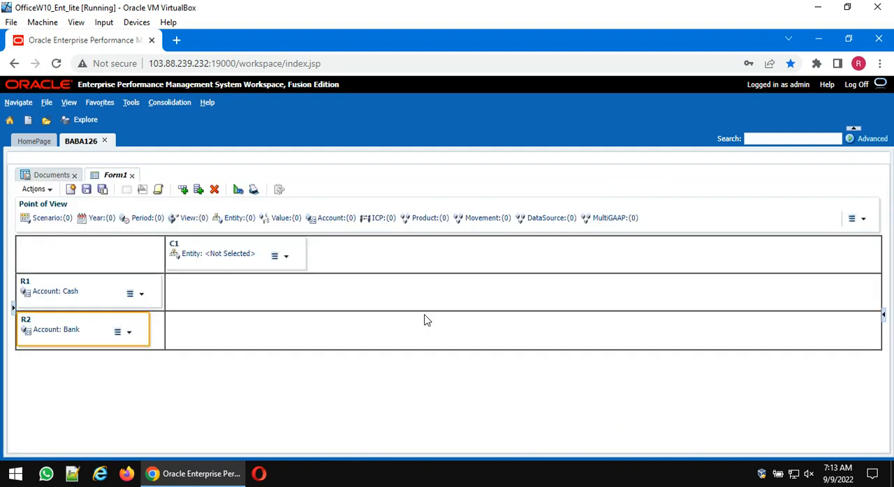
- Add a third row to the form and place the Account dimension in it
click(183, 190)
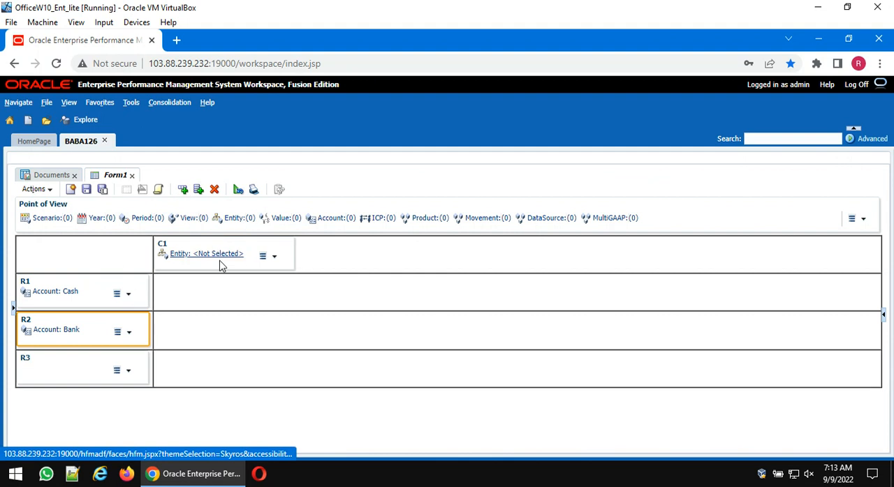
click(334, 221)
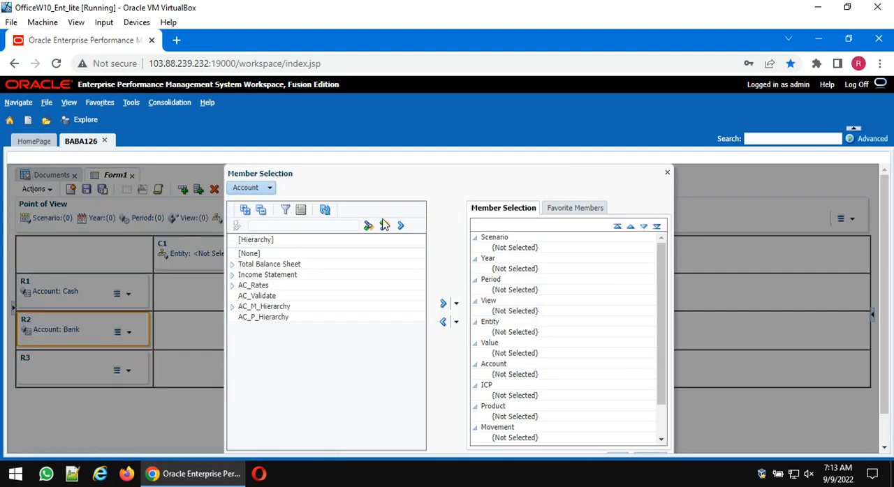
click(666, 173)
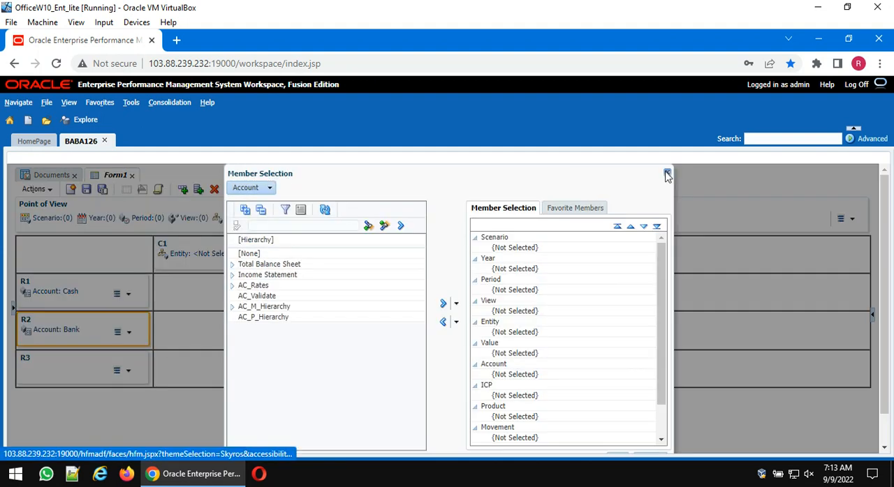
drag(324, 223, 51, 375)
- Set row R3's Account members to the [Base] list of Acct Receivable, under Current Assets in Total Assets
click(54, 372)
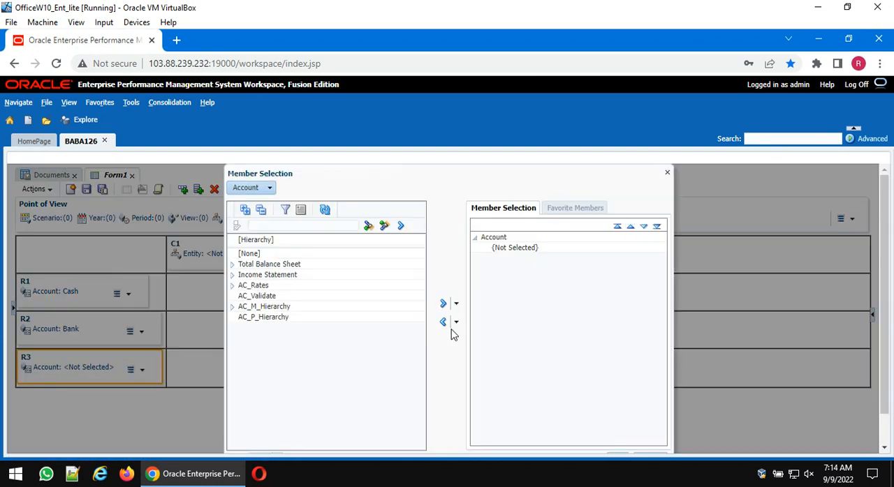
click(233, 265)
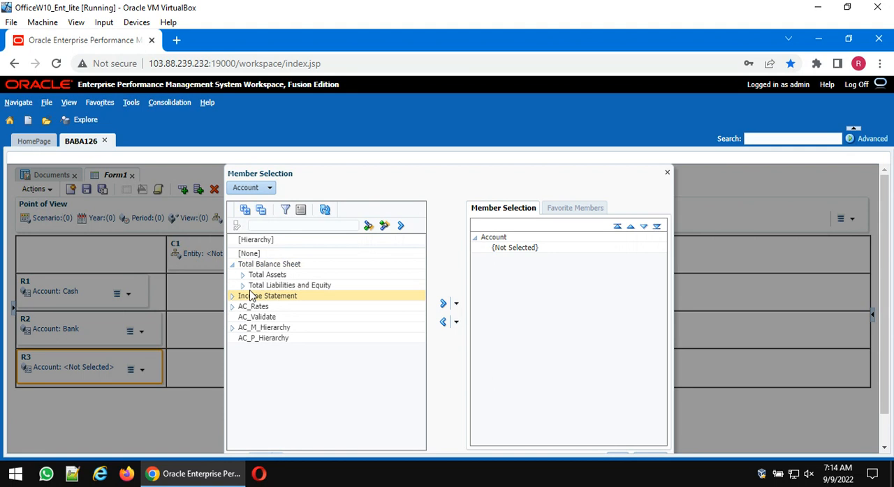
click(242, 275)
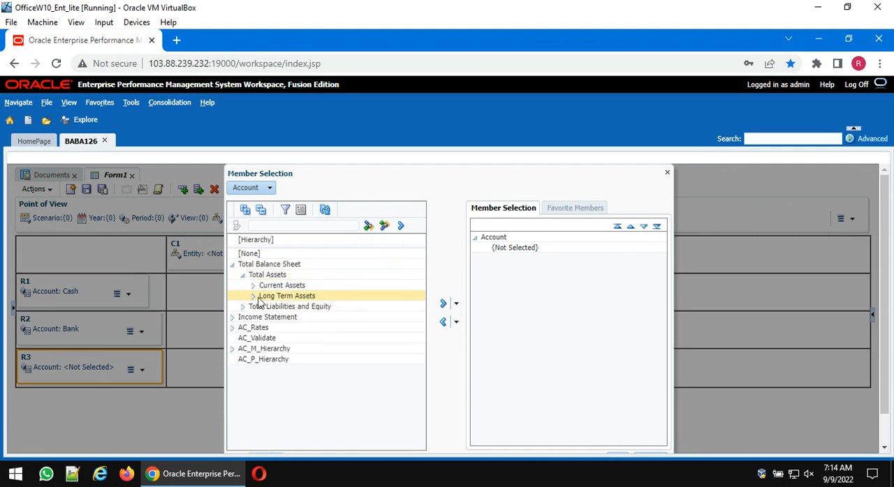
click(254, 286)
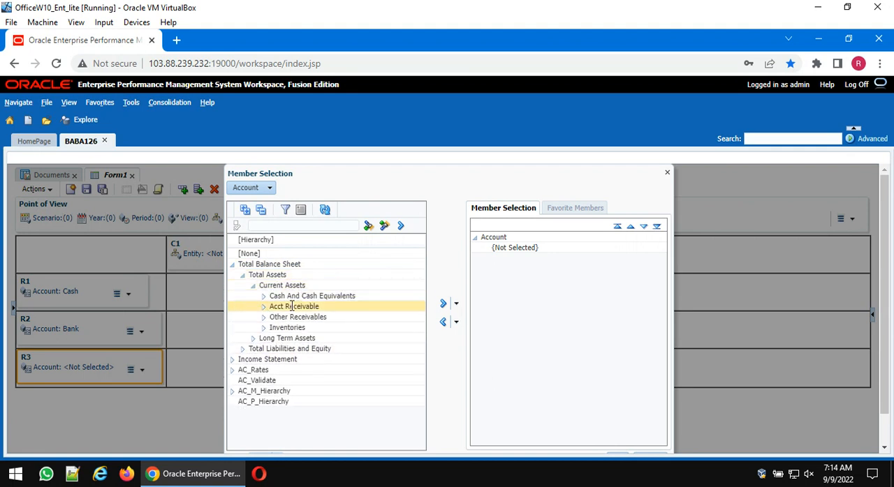
click(292, 306)
click(456, 304)
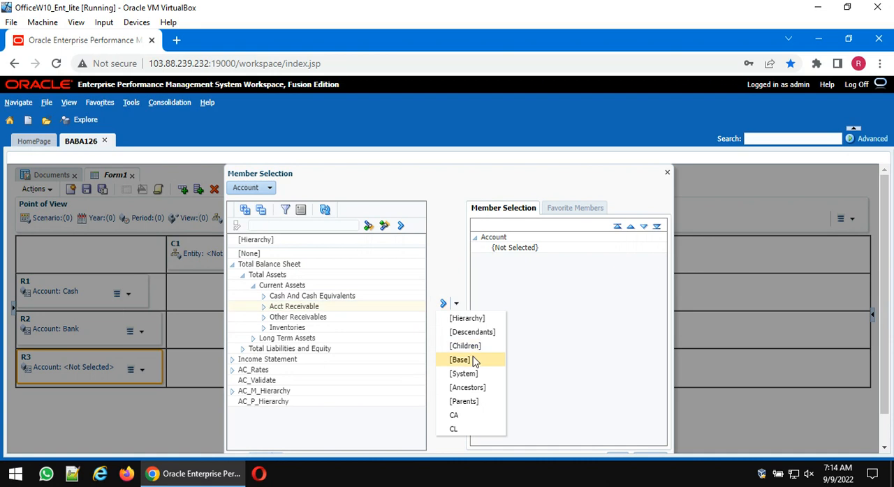
click(460, 360)
scroll(621, 362, down, 1)
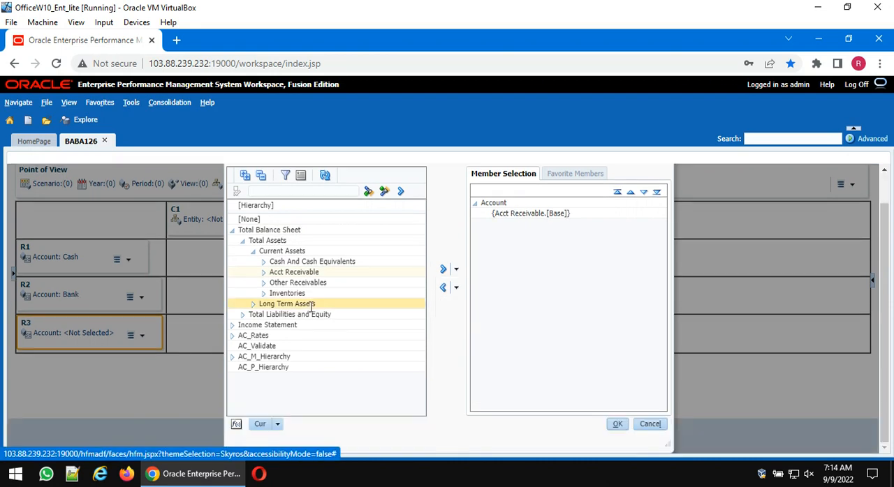
click(263, 273)
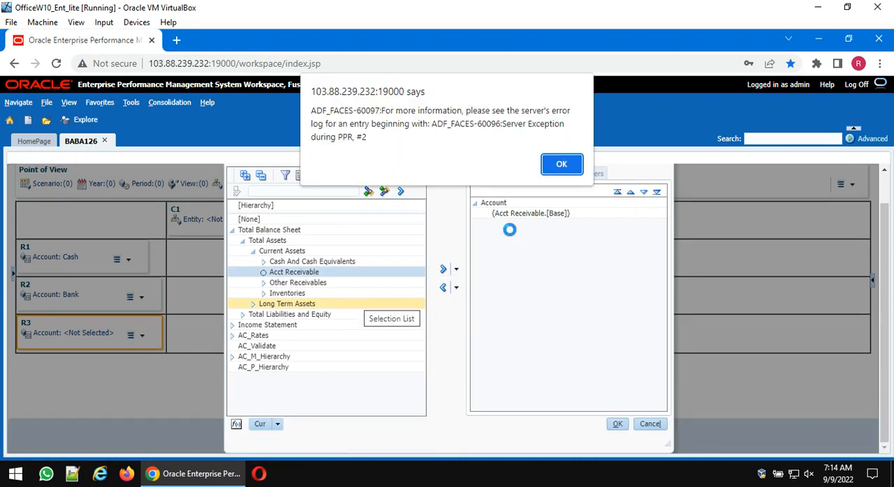
click(564, 163)
click(617, 426)
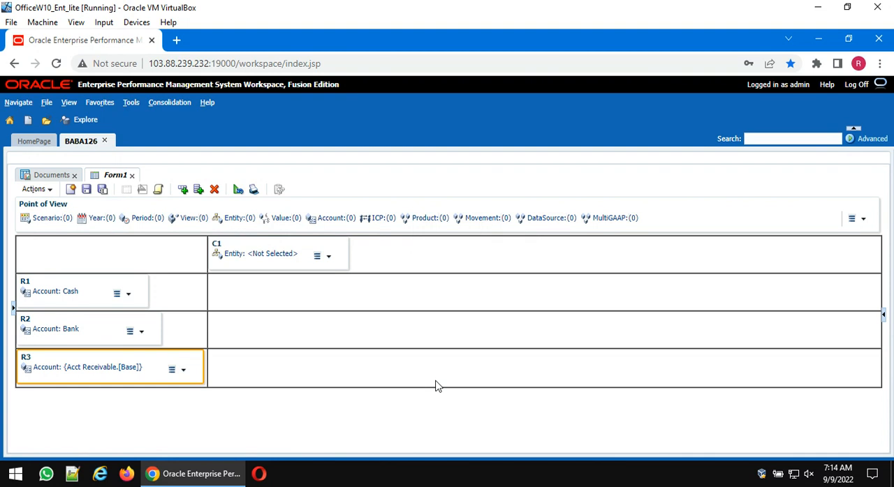
- Set column C1's Entity members to the [Base] list of Asia, under TotalGeography
click(261, 253)
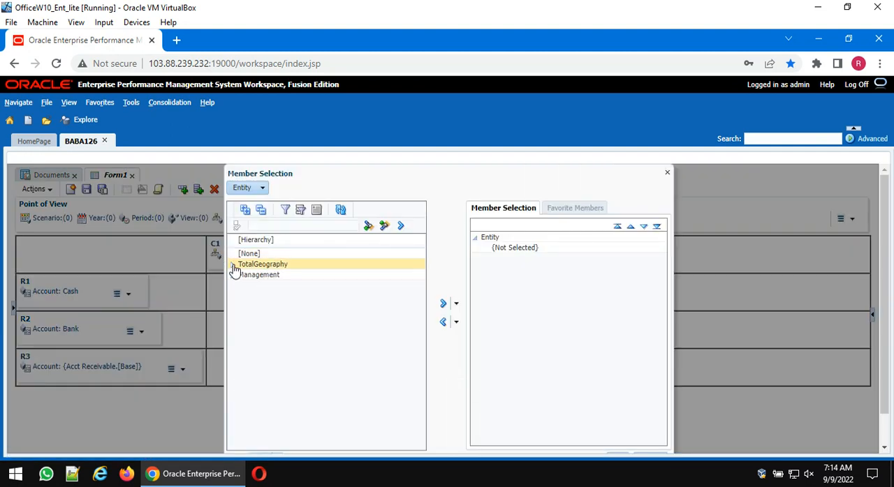
click(233, 264)
click(289, 276)
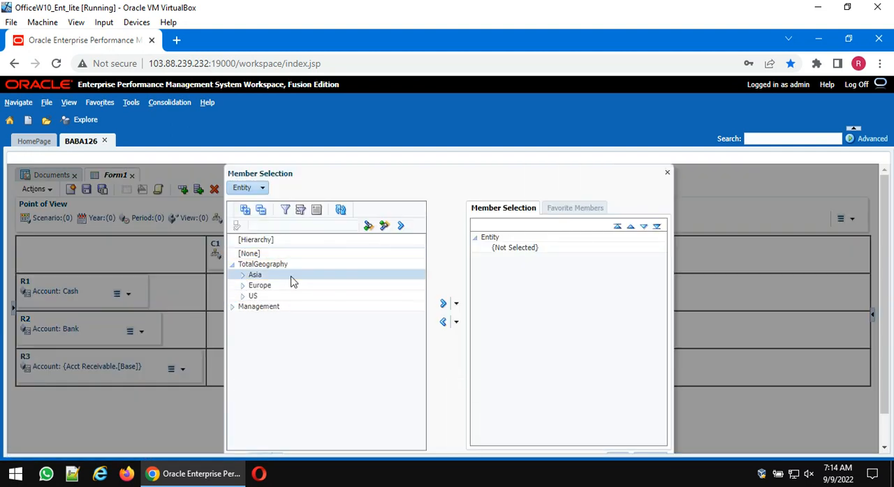
click(456, 304)
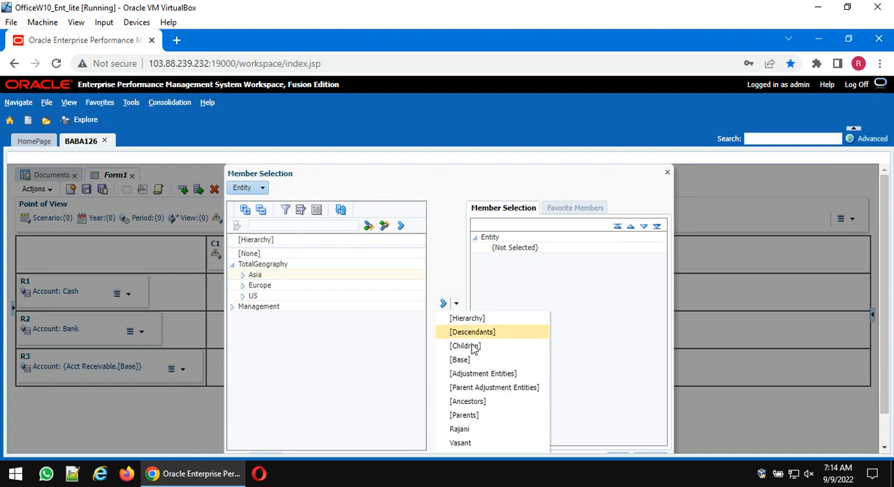
click(461, 361)
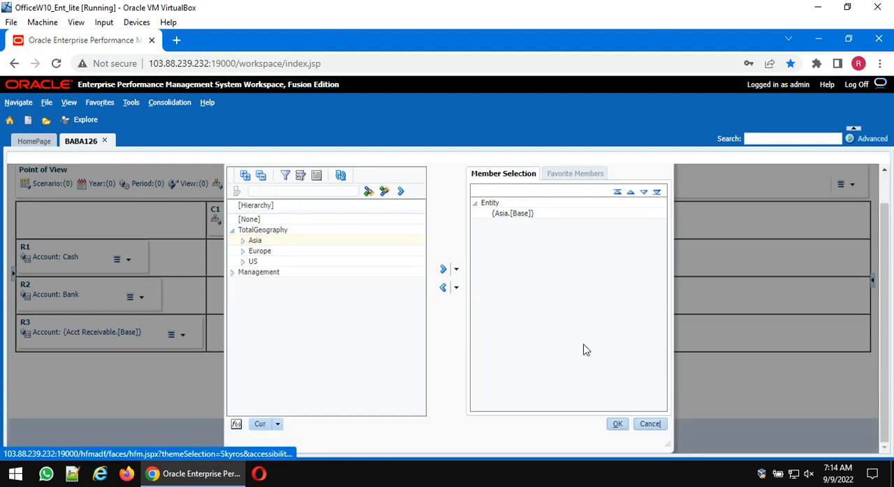
scroll(585, 350, down, 1)
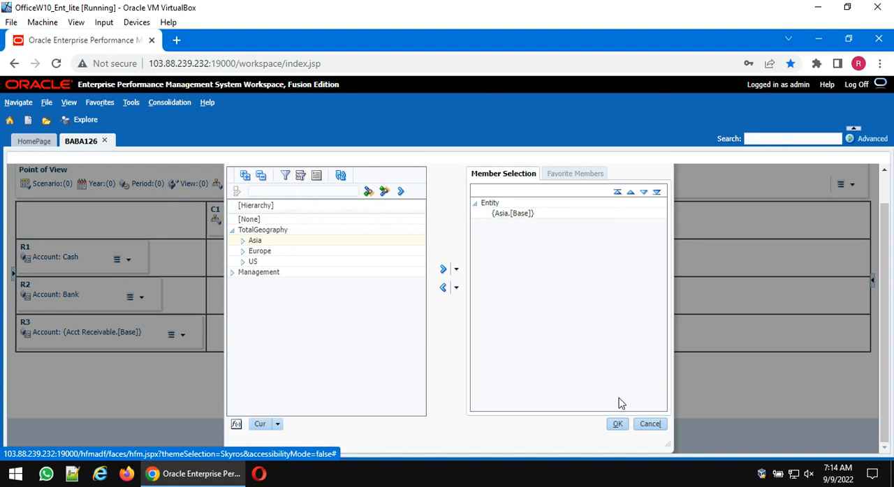
click(619, 425)
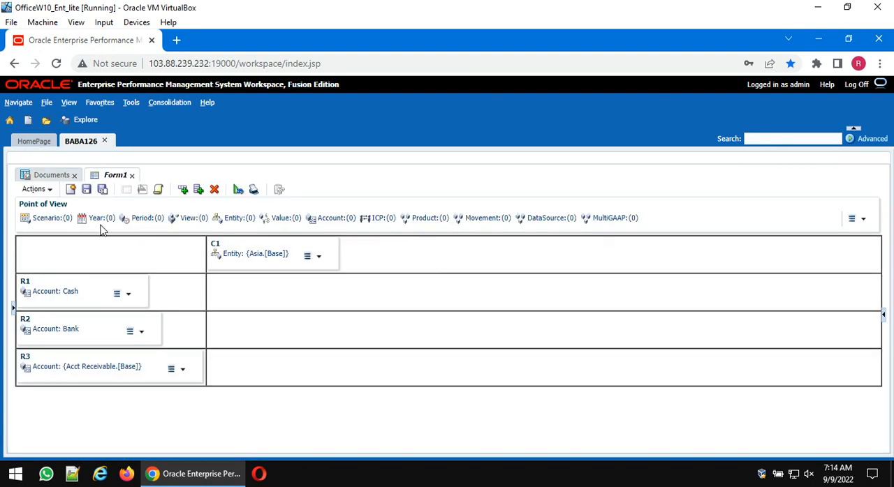
- Set the Point of View's Scenario dimension to the Actual member
click(50, 220)
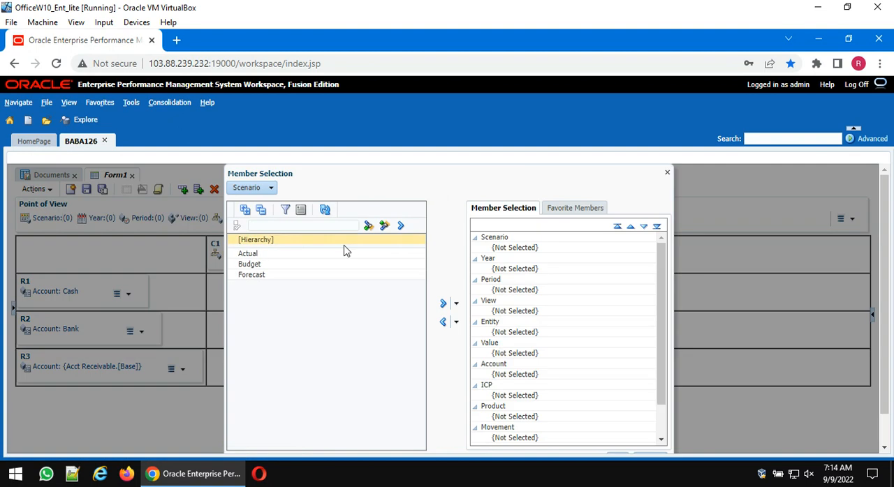
click(303, 252)
click(444, 304)
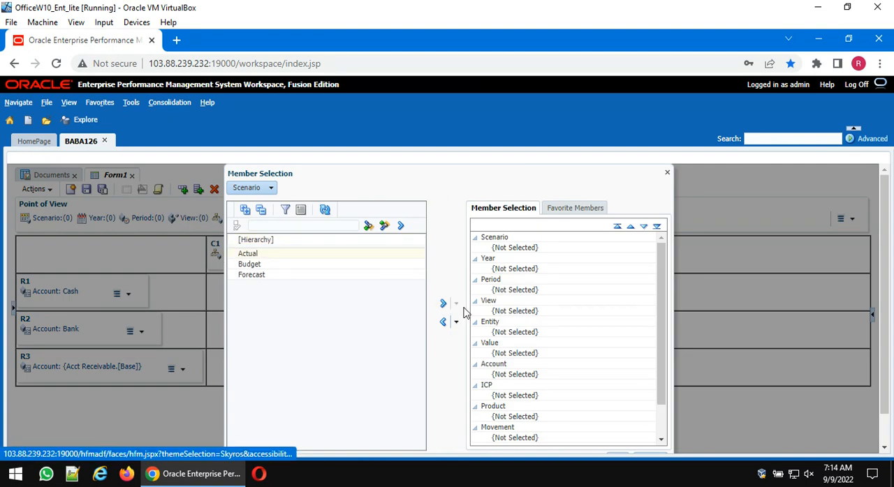
scroll(607, 340, down, 2)
click(618, 424)
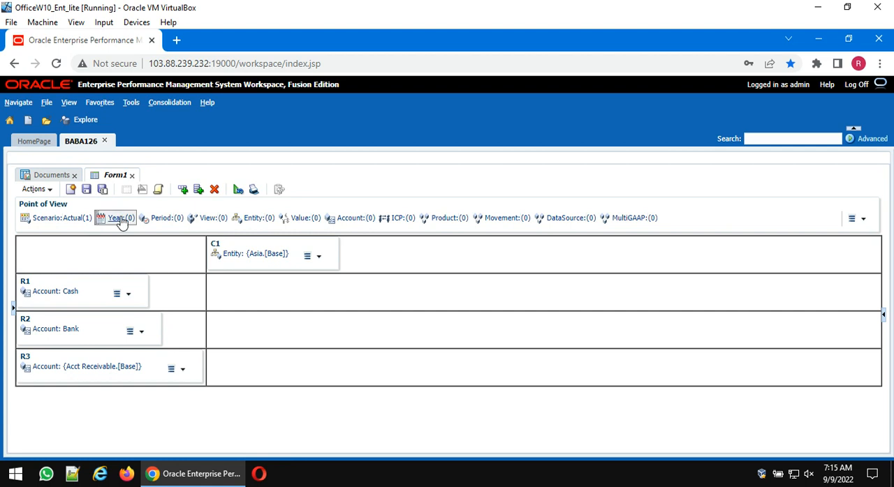
- Set the Point of View's Year dimension to the [Hierarchy] member list
click(119, 218)
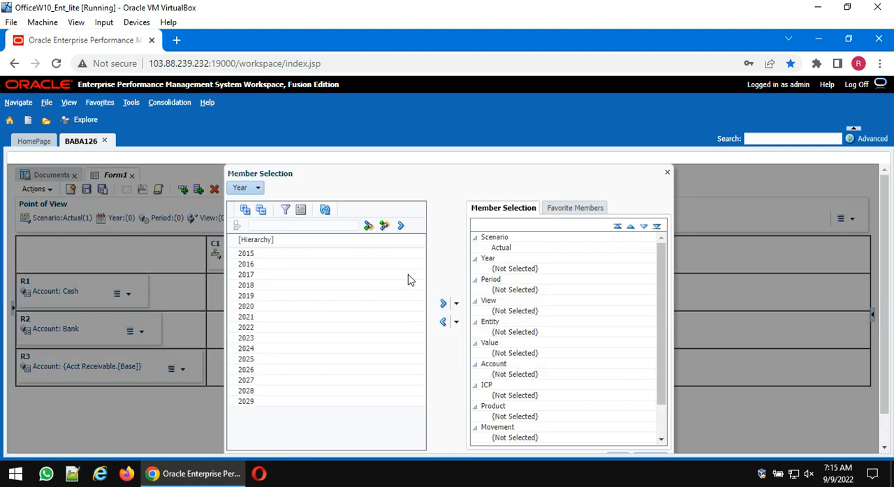
click(275, 240)
click(443, 305)
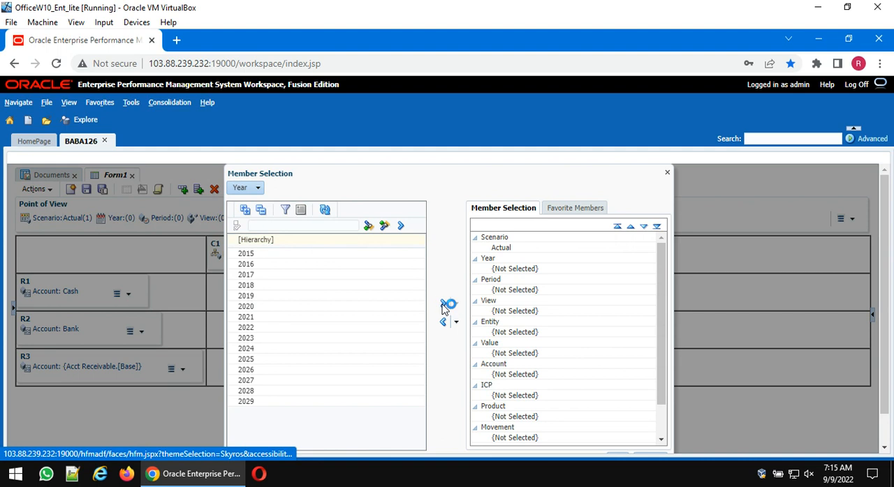
scroll(636, 370, down, 5)
click(617, 427)
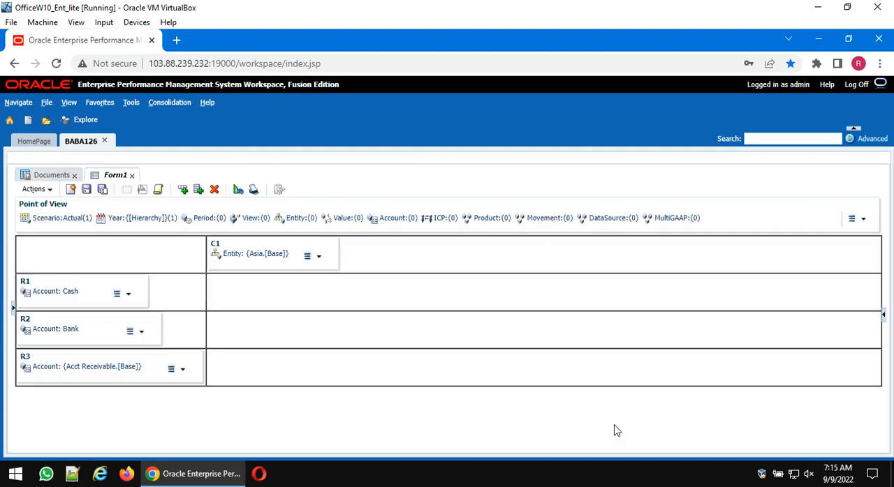
- Filter the Point of View's Period members to [Third Generation] and assign that list to the dimension
click(205, 218)
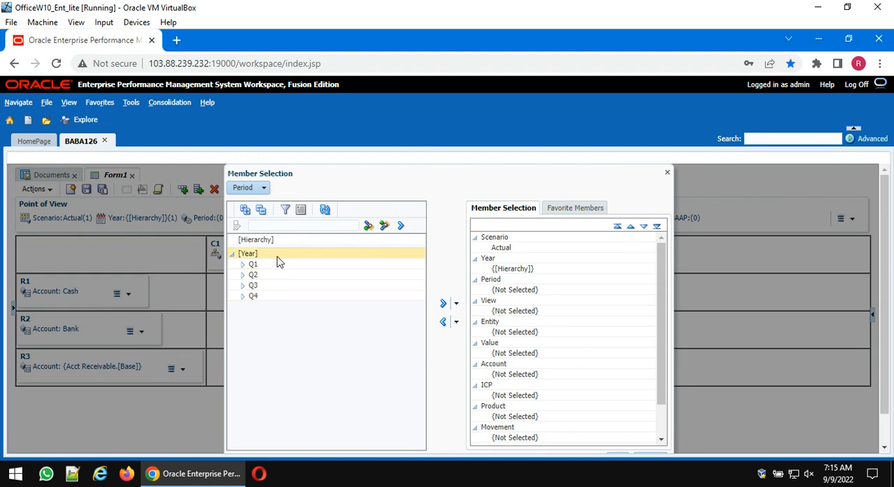
click(286, 211)
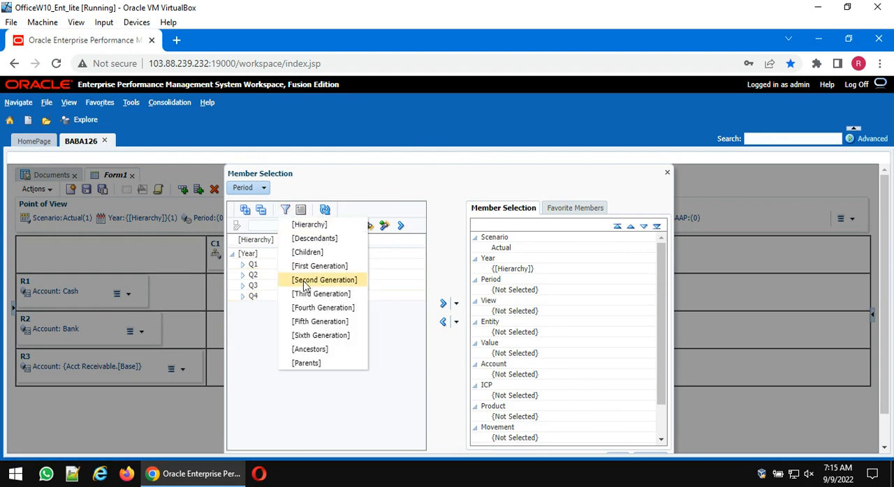
click(303, 294)
click(262, 239)
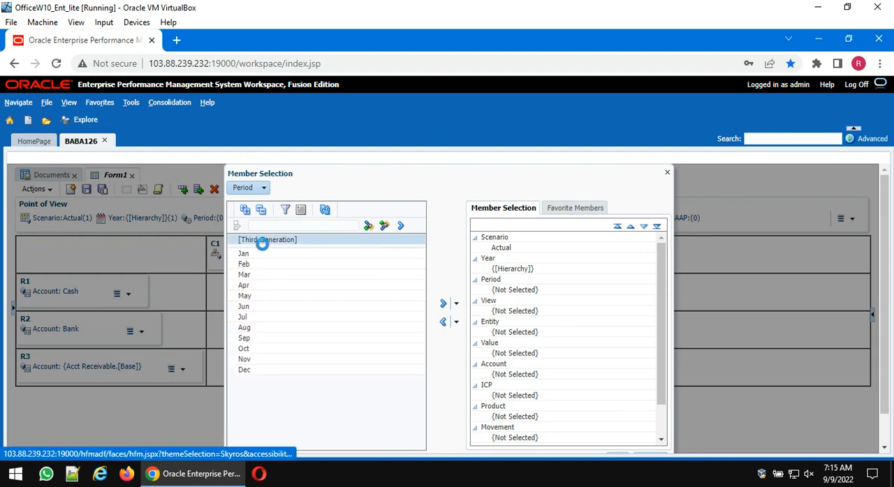
click(442, 304)
scroll(590, 329, down, 3)
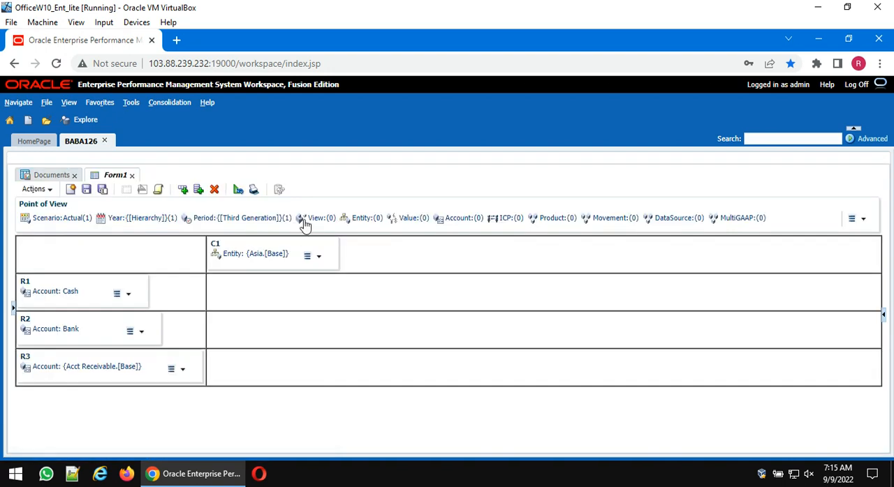
- Set the Point of View's View dimension to <Scenario View>
click(314, 221)
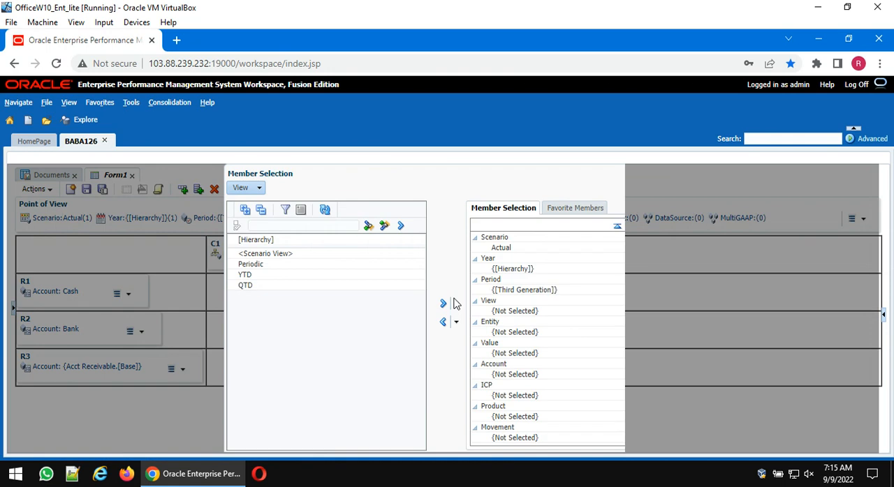
click(443, 303)
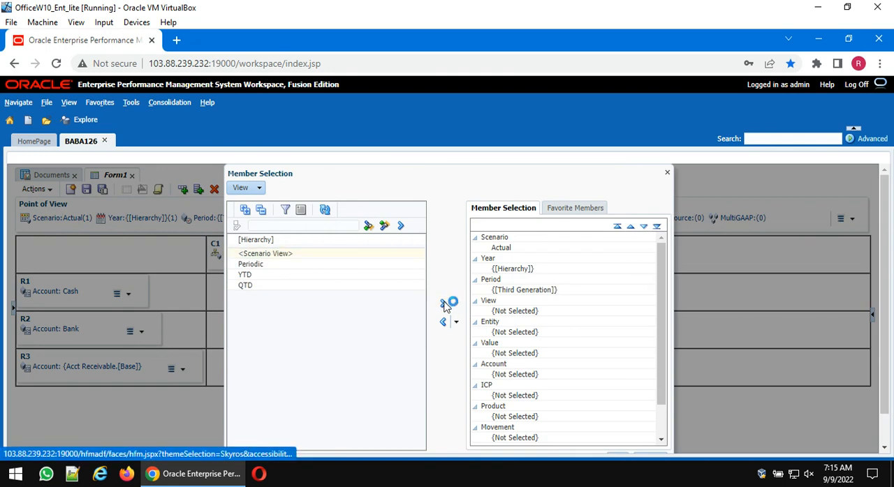
scroll(585, 331, down, 3)
click(615, 425)
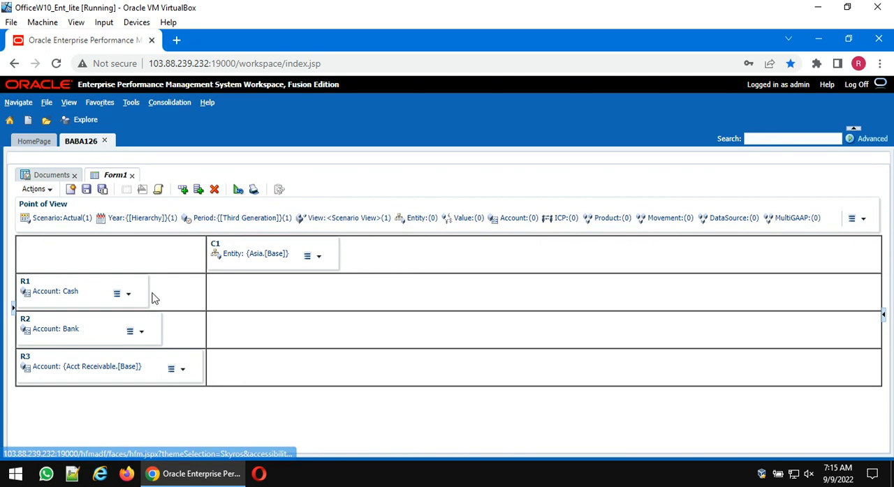
- Set the Point of View's Value dimension to <Entity Currency>
click(470, 220)
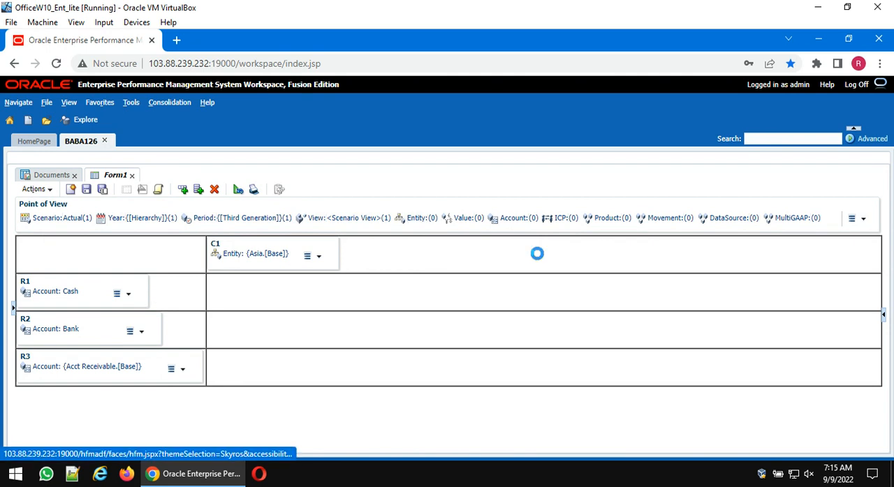
click(285, 403)
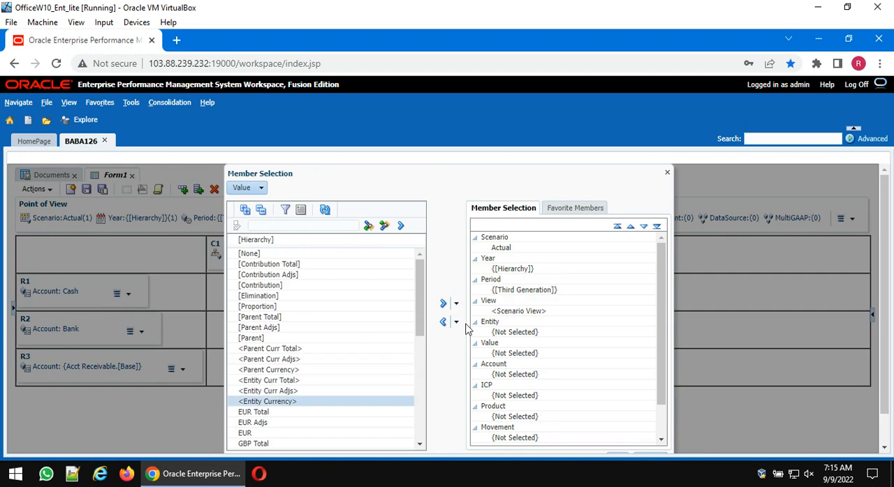
click(443, 304)
scroll(609, 435, down, 1)
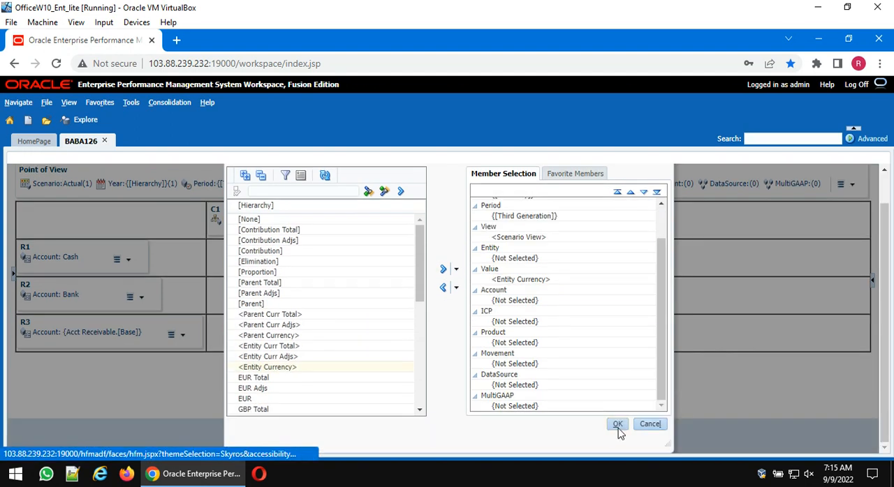
click(618, 424)
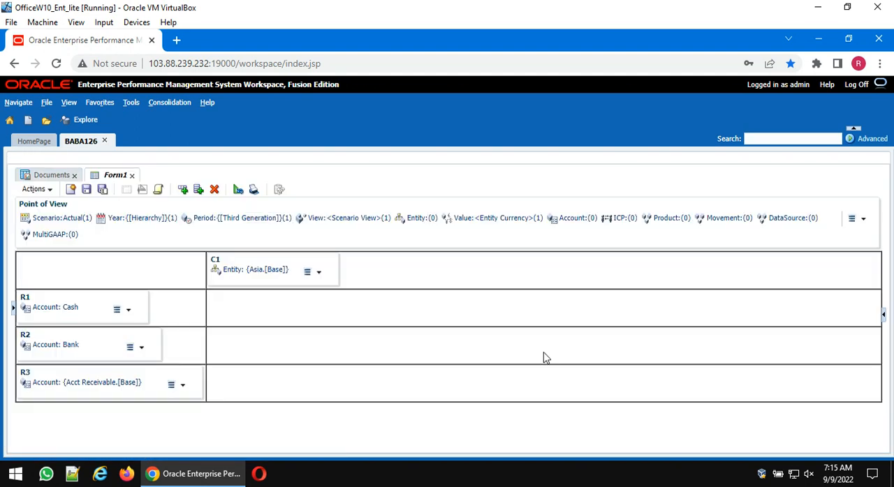
- Set the Point of View's ICP dimension to [ICP None]
click(620, 220)
click(273, 262)
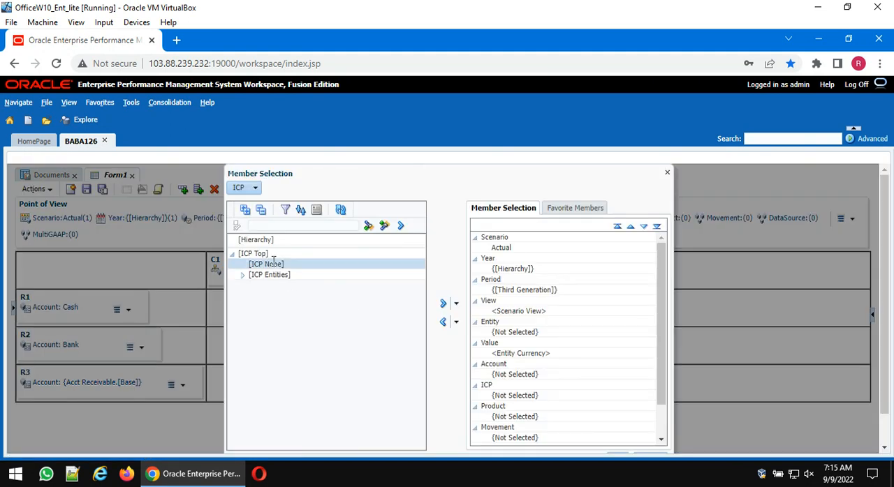
click(443, 304)
scroll(616, 344, down, 3)
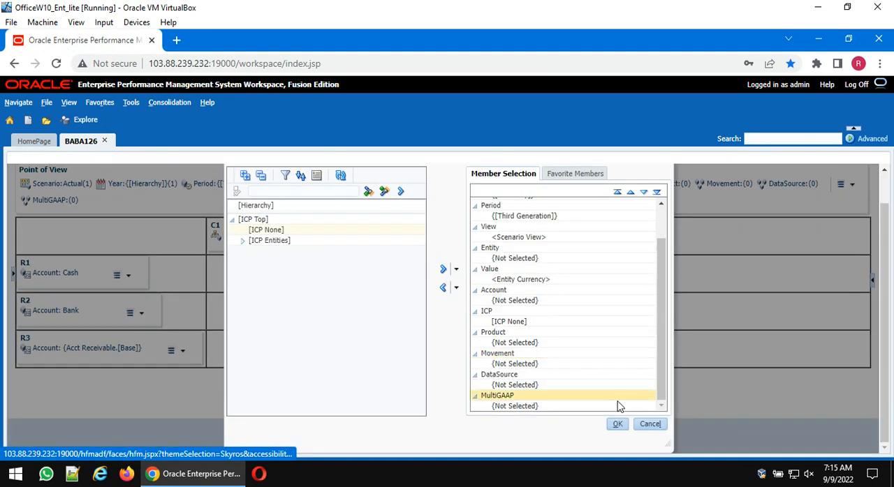
click(618, 424)
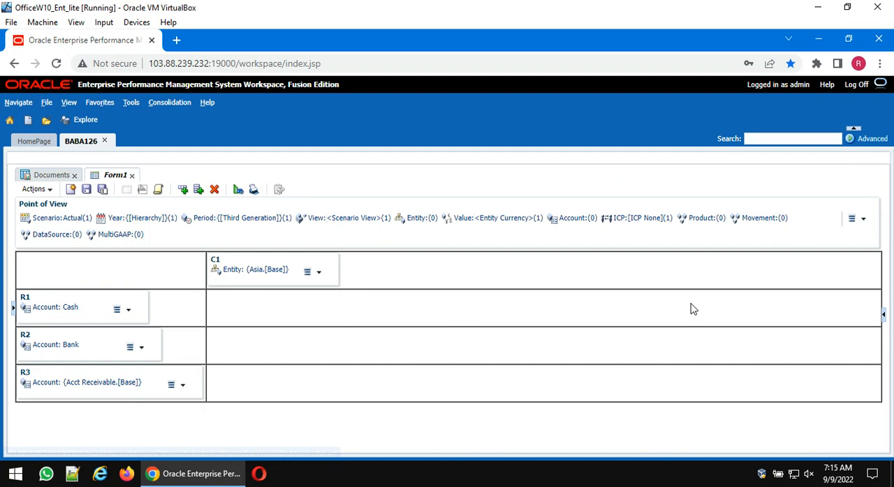
- Set the Point of View's Product dimension to the [Base] members of Total Product
click(699, 219)
click(277, 264)
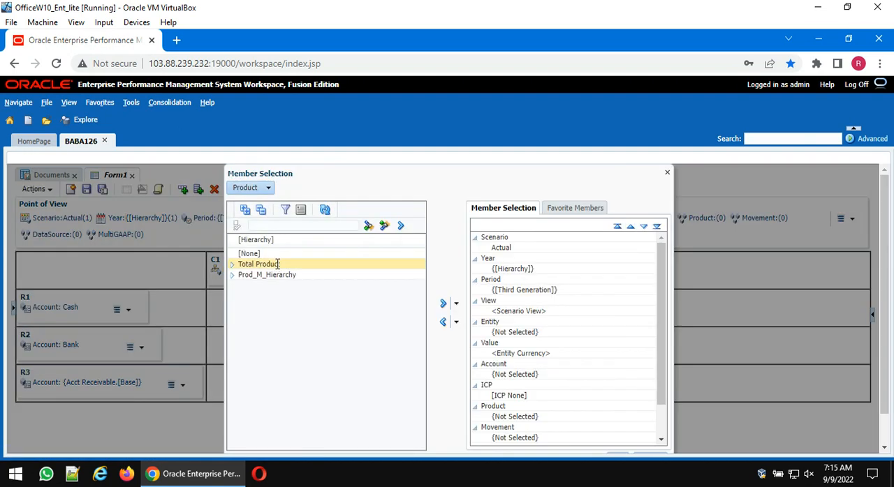
click(456, 304)
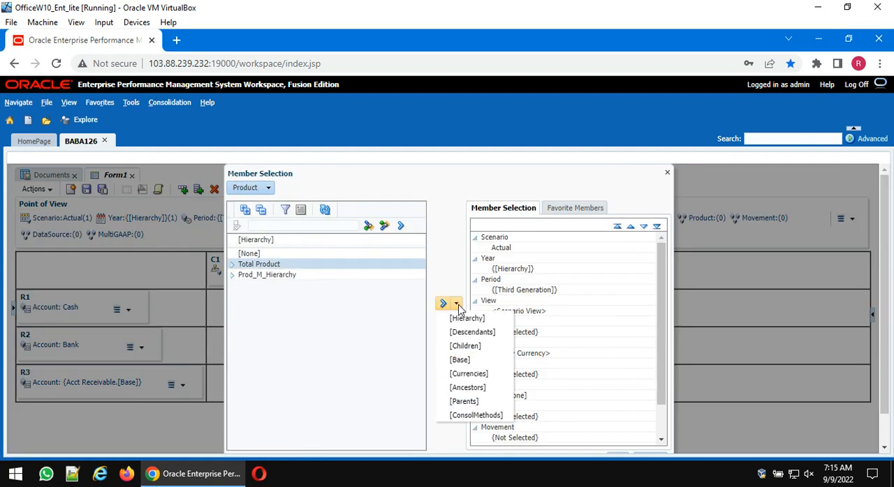
click(459, 360)
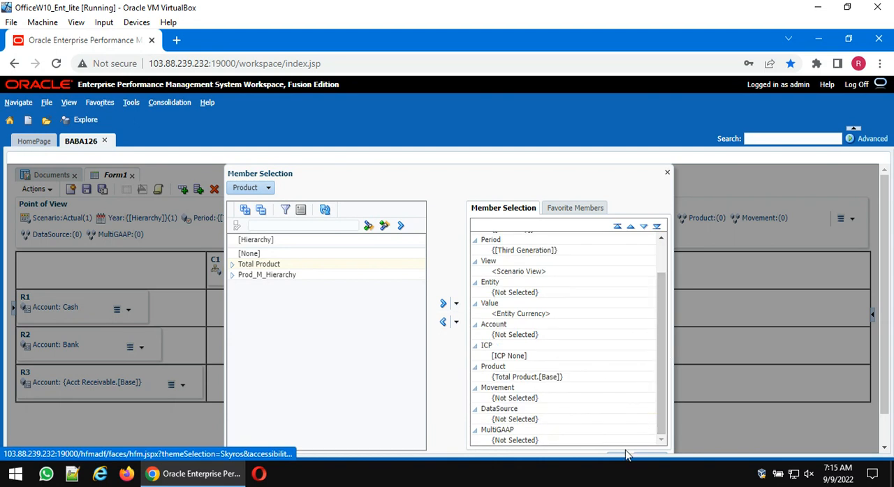
scroll(624, 451, down, 1)
click(620, 424)
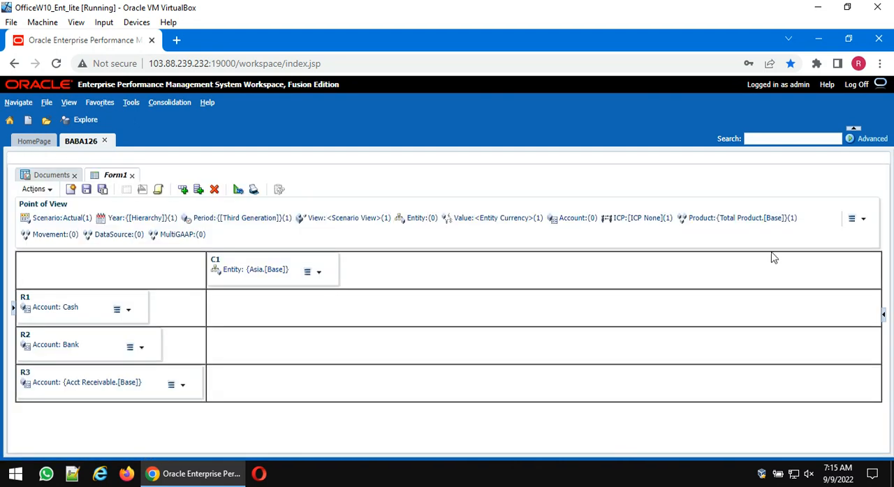
- Set the Point of View's Movement dimension to Mvmts_Cash by entering the member name directly
click(55, 237)
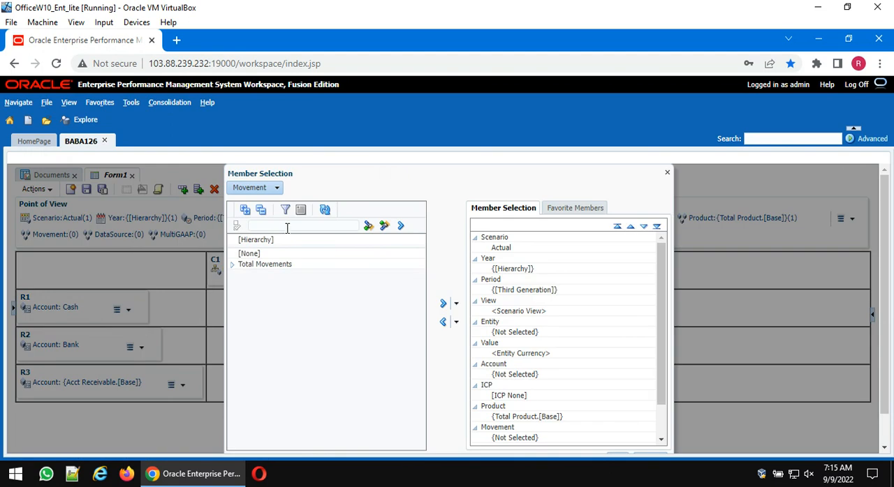
click(285, 227)
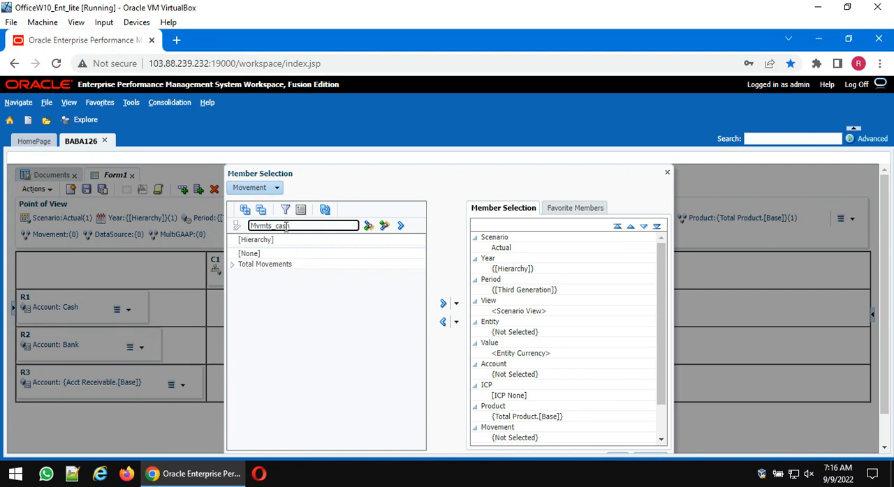
click(401, 227)
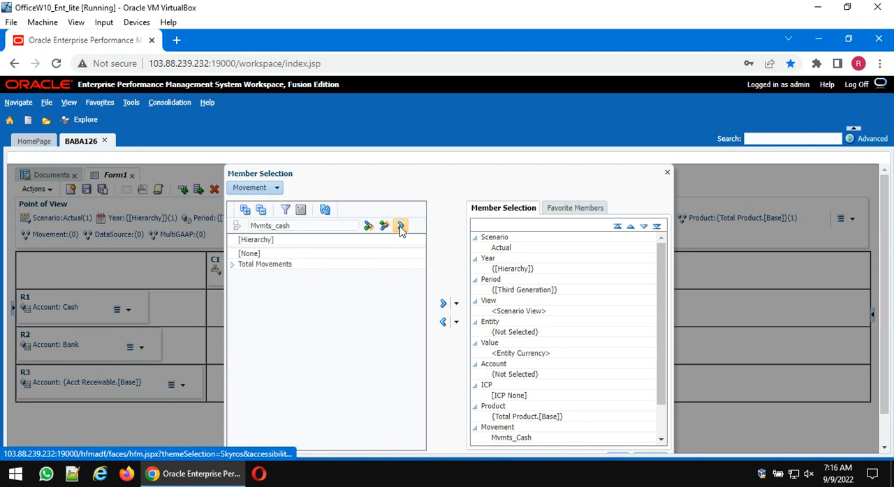
scroll(600, 377, down, 3)
click(618, 427)
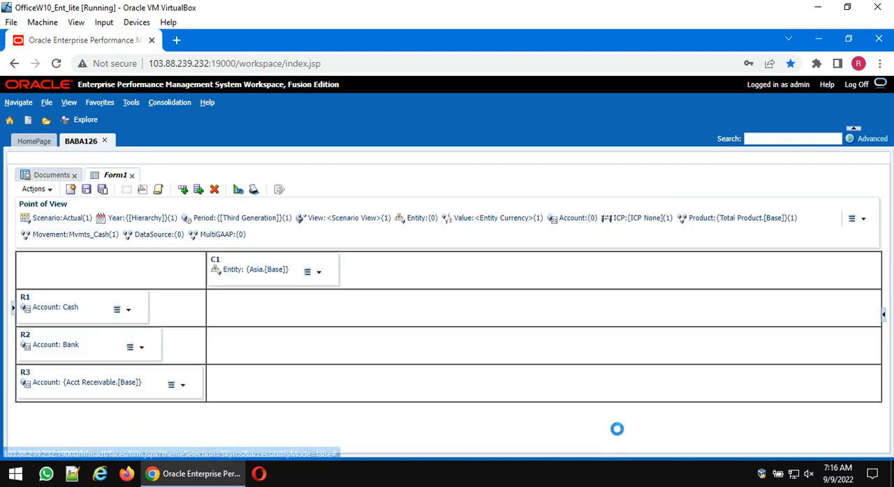
- Set the Point of View's DataSource dimension to Data Input, found under TotalInputAndAdjusted in Total Data Source
click(155, 235)
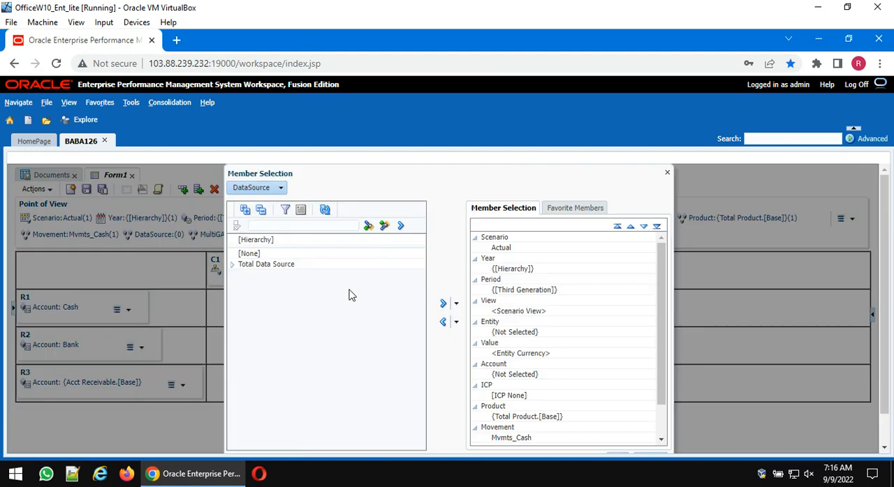
click(232, 264)
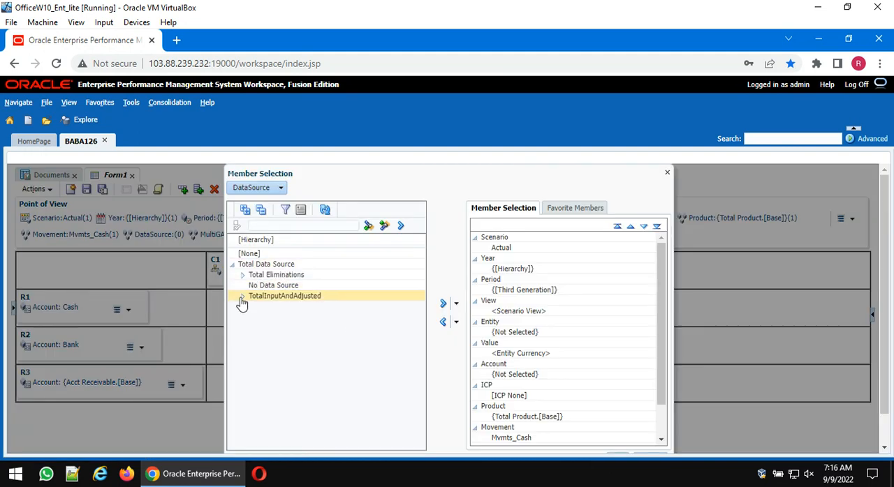
click(243, 296)
click(293, 307)
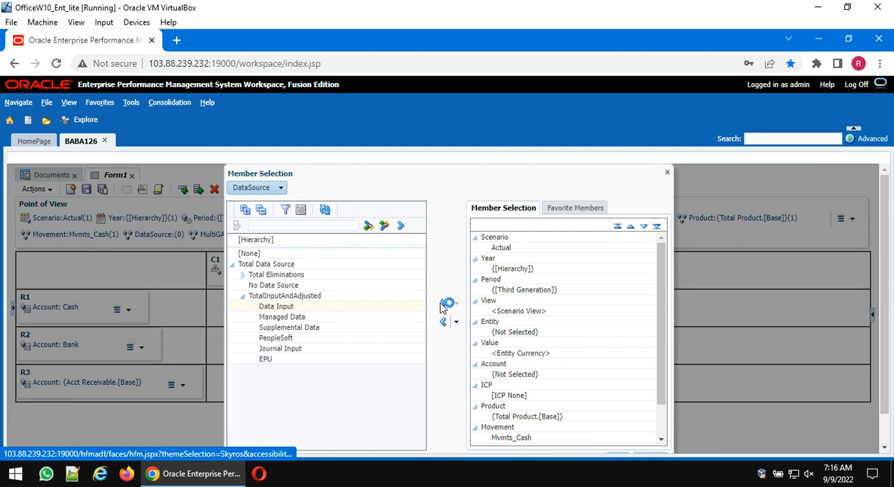
scroll(632, 431, down, 5)
click(619, 425)
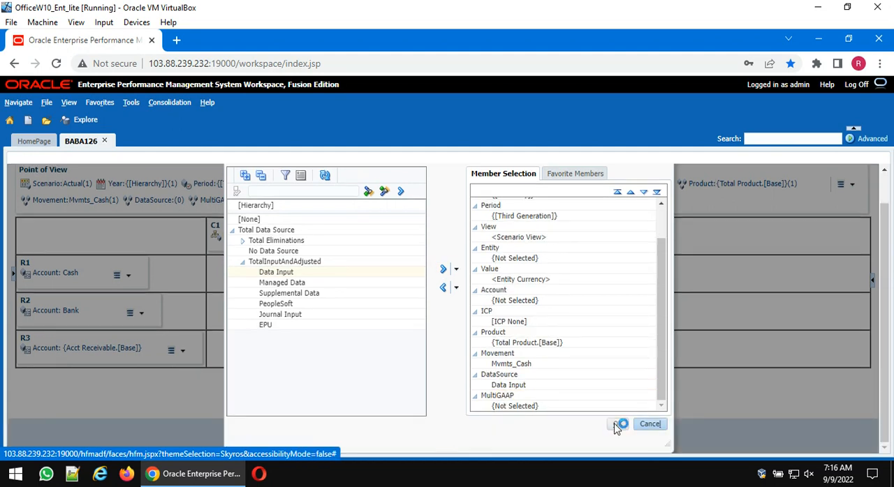
- Set the Point of View's MultiGAAP dimension to Local GAAP, found under IFRS in Total MultiGAAP
click(253, 235)
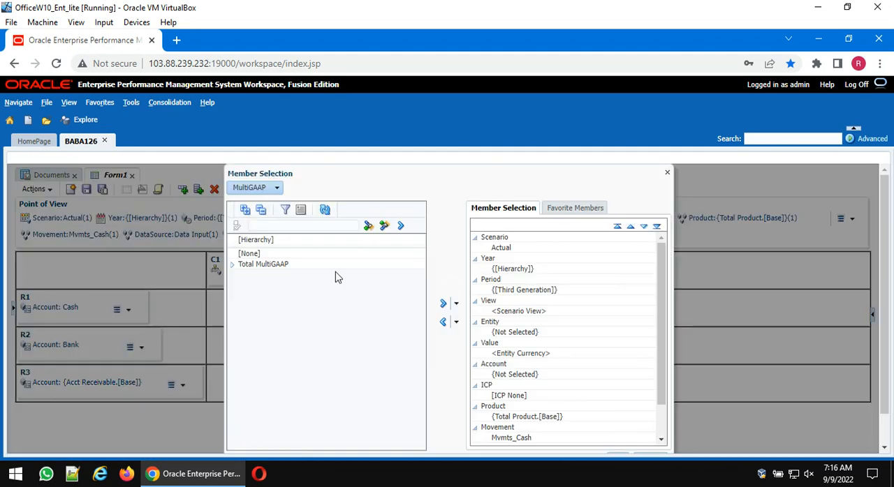
click(233, 265)
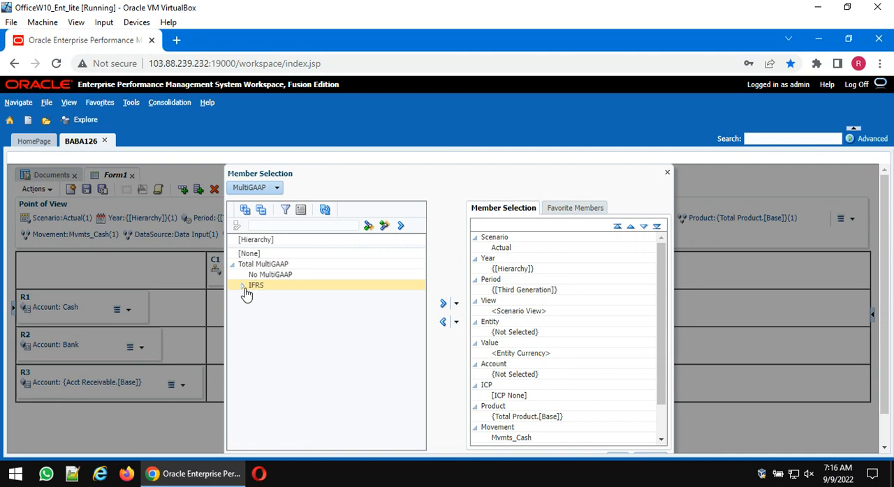
click(242, 286)
click(278, 296)
click(442, 303)
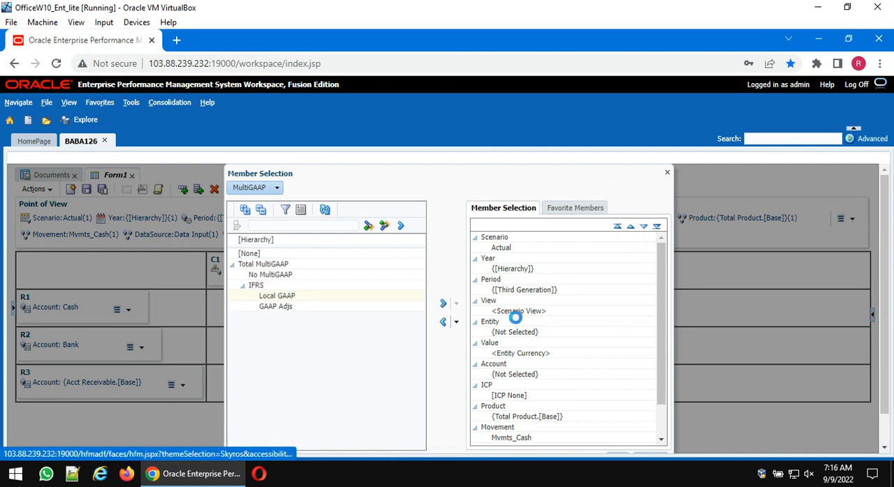
scroll(622, 341, down, 1)
click(618, 423)
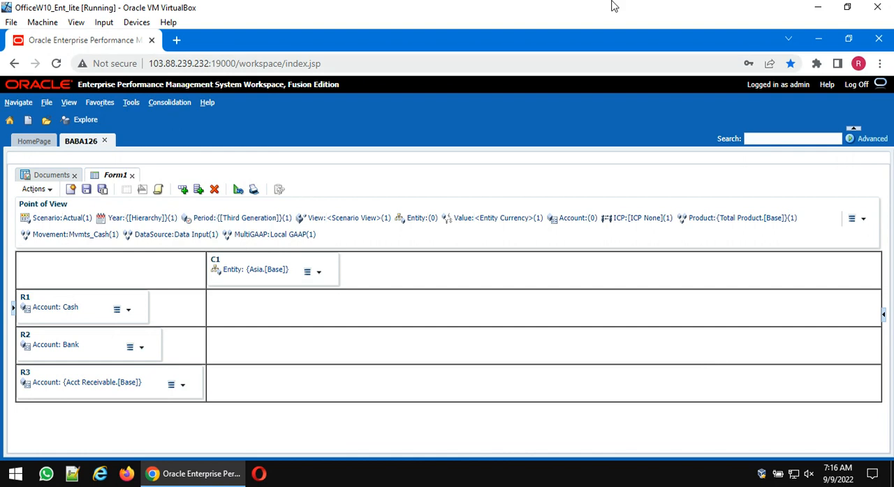
- Save the form in the author's personal folder, naming it CA_ followed by the author's first name and _Form
click(86, 193)
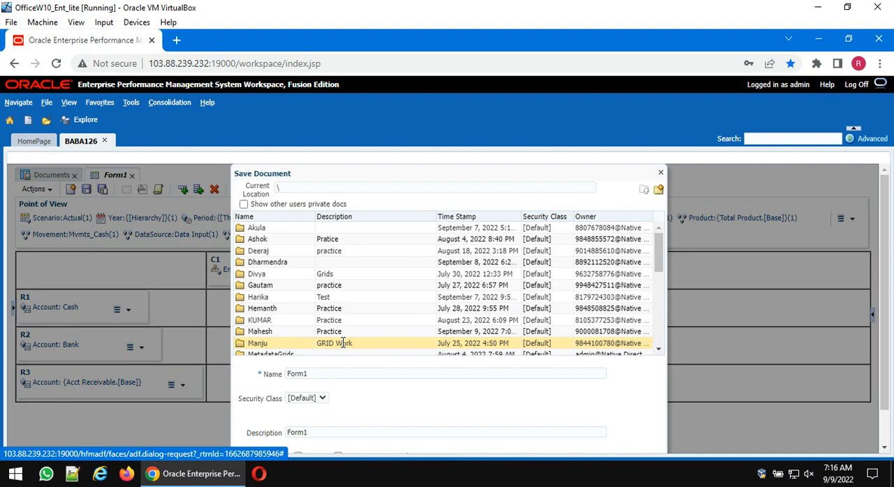
scroll(296, 327, down, 5)
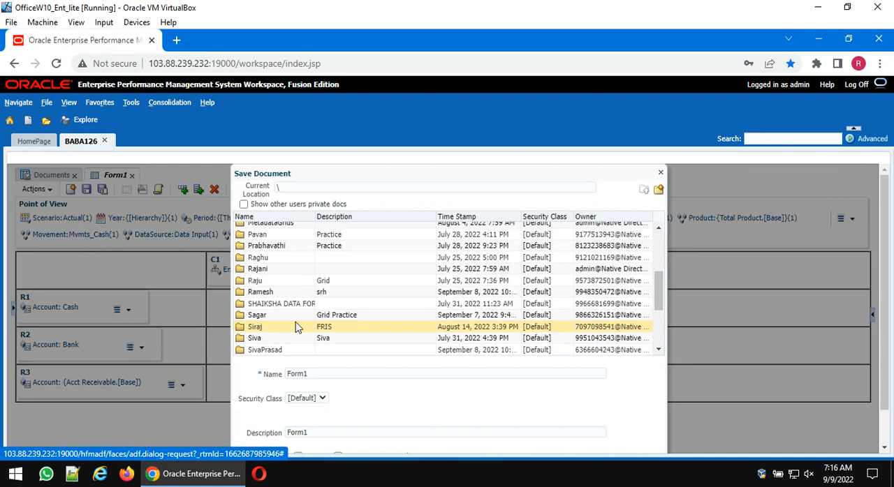
double_click(270, 269)
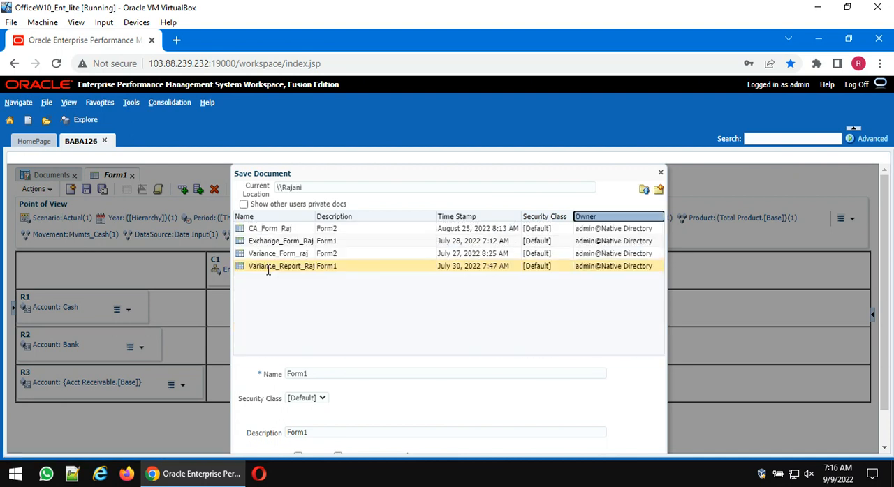
click(346, 375)
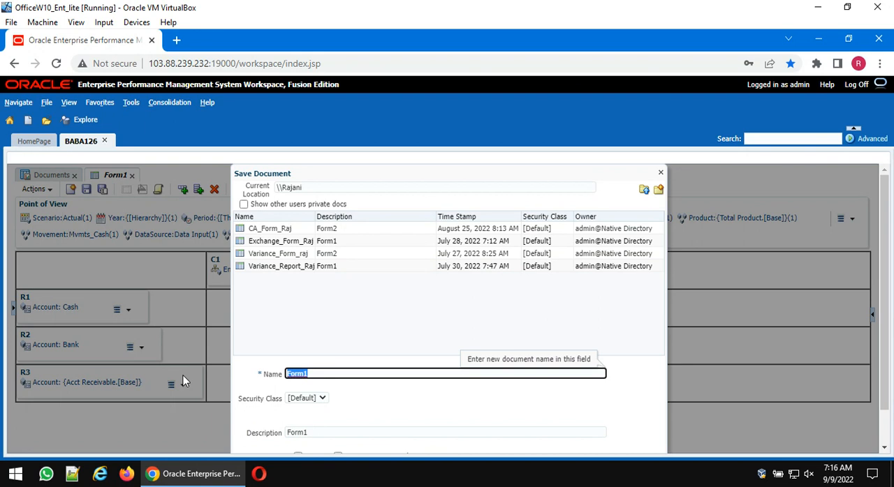
text(CA)
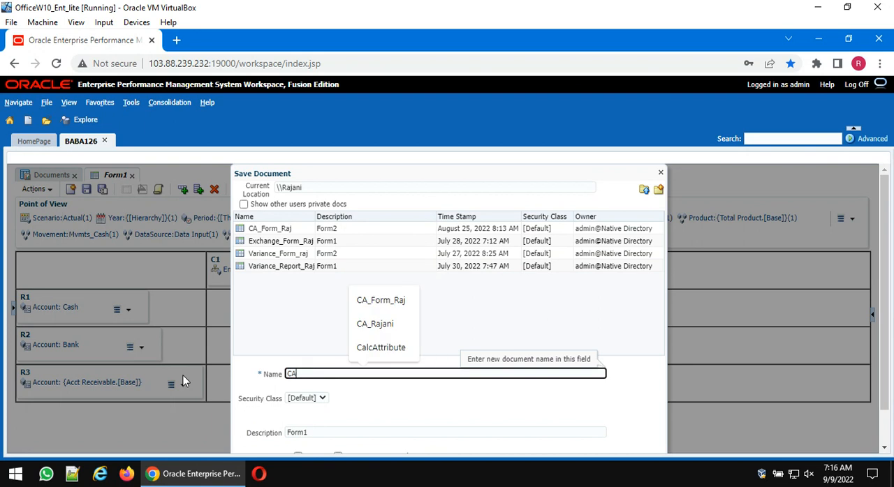
text(_)
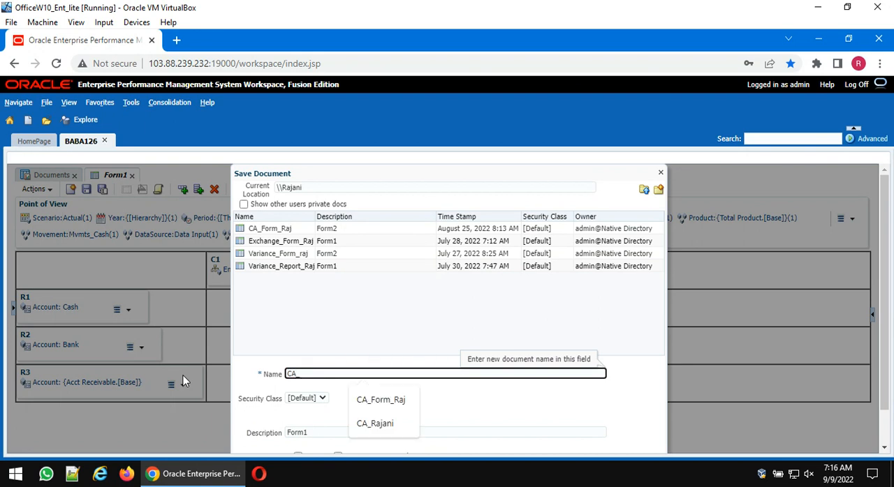
text(Rajani_Form)
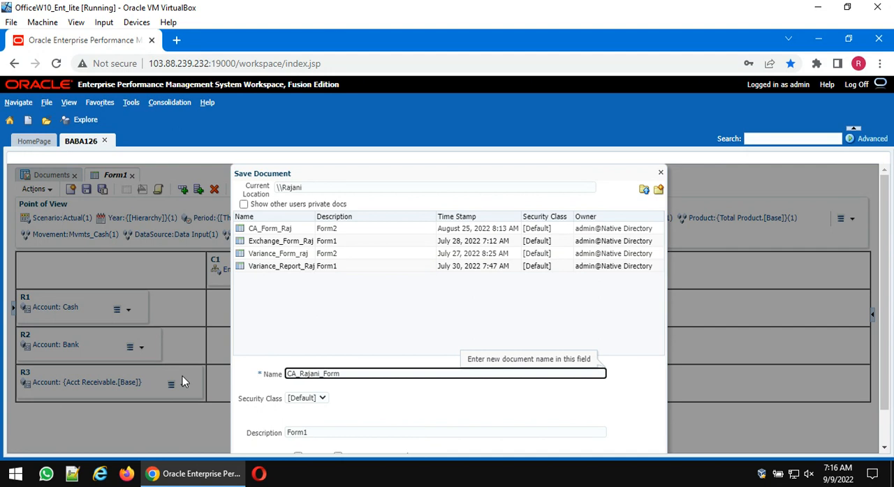
scroll(409, 342, down, 1)
click(609, 429)
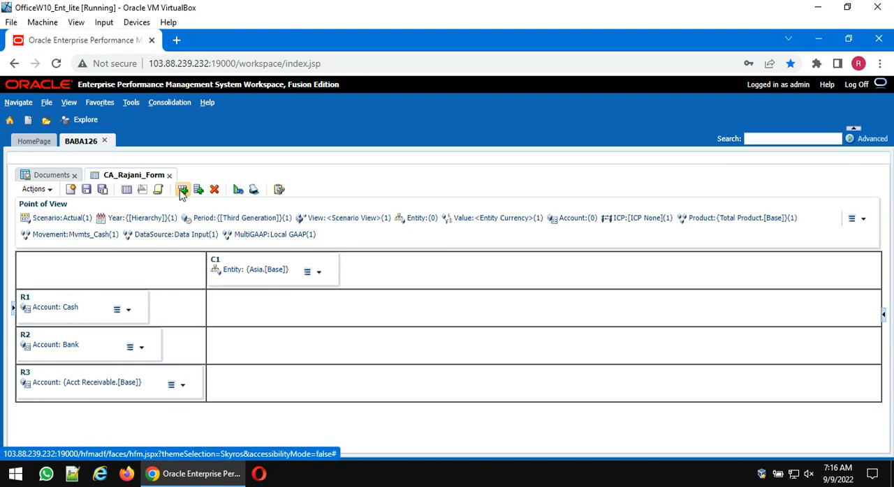
- Open the saved form for data entry and submit 100 for both Bank and Trade Receivables under Asia.Hongkong
click(126, 191)
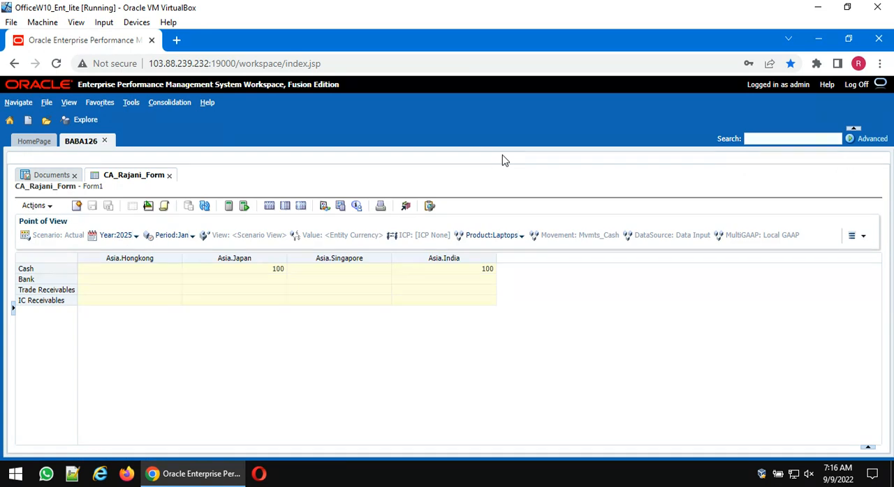
click(142, 278)
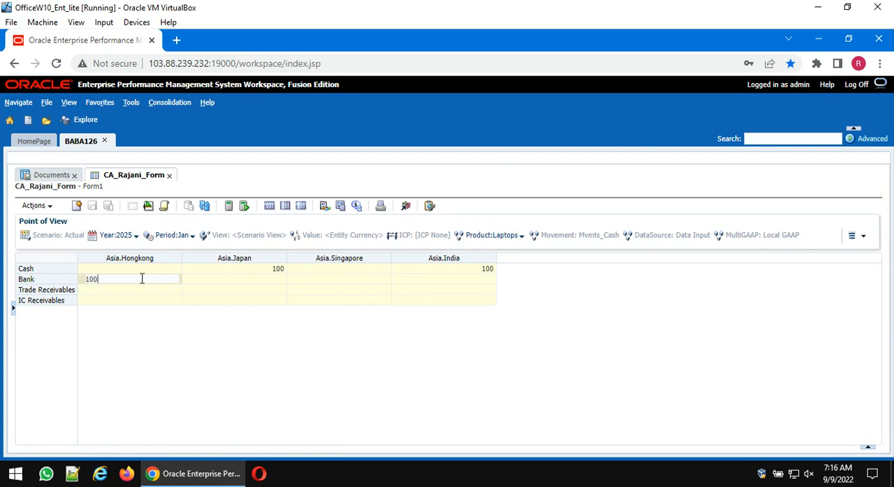
text(100)
key(Return)
text(100)
key(Return)
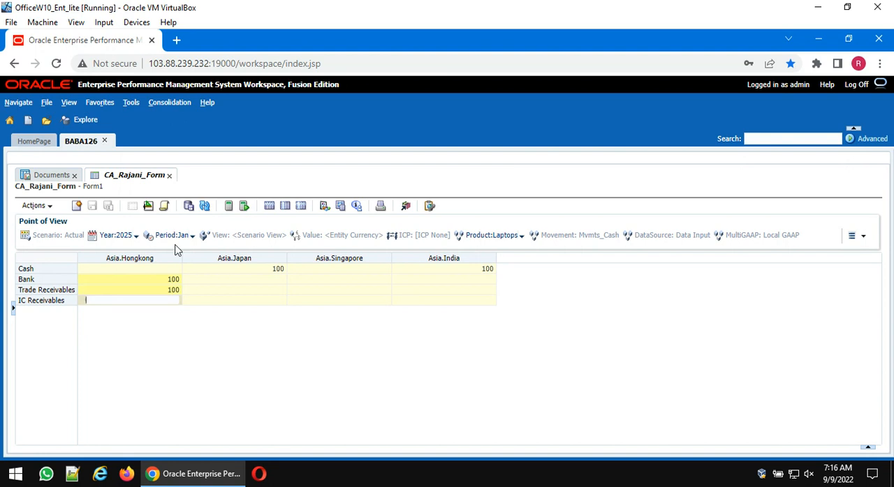
click(190, 208)
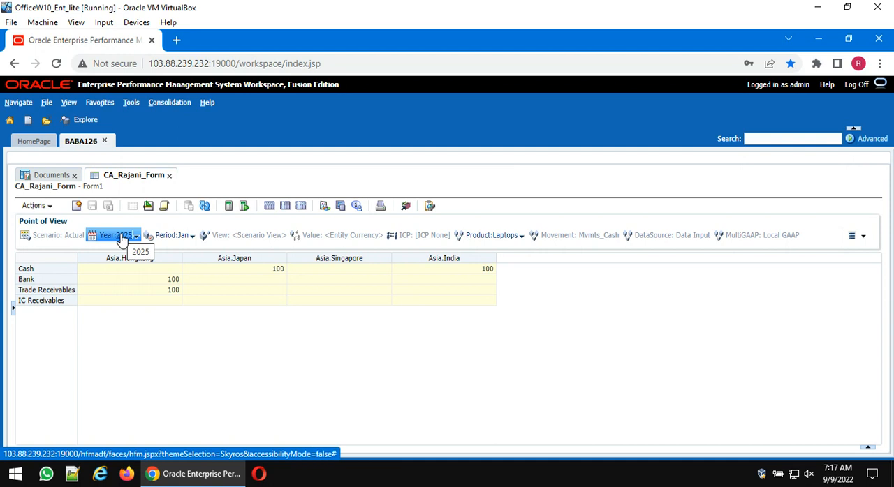
- Switch the opened form's Period to Mar
click(162, 237)
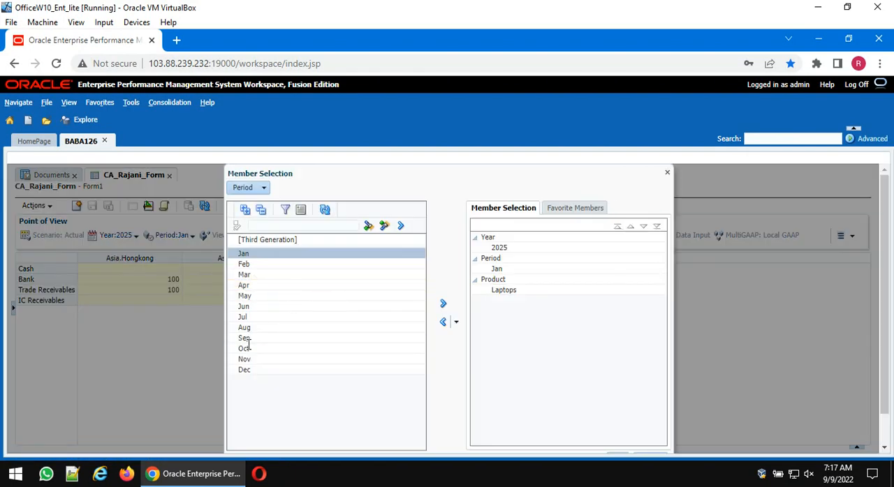
click(260, 275)
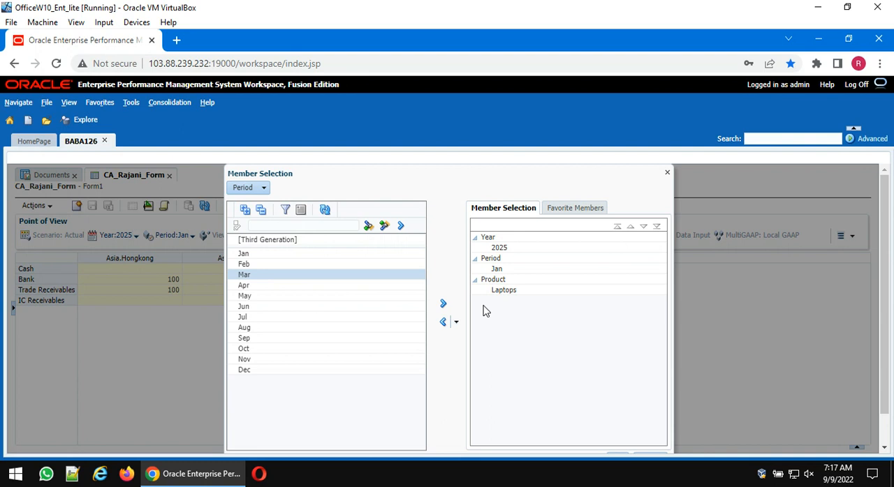
click(441, 310)
scroll(612, 367, down, 1)
click(618, 425)
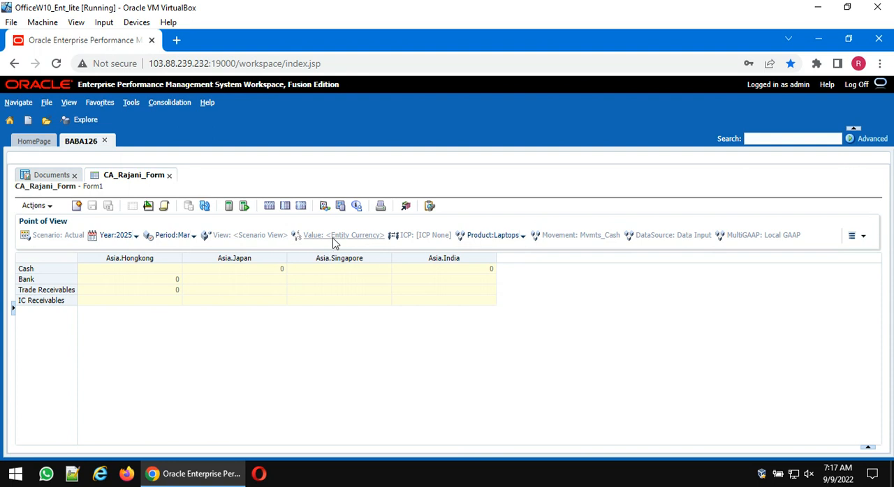
- Review the Product members selectable in the form's Point of View and keep the current selection
click(485, 237)
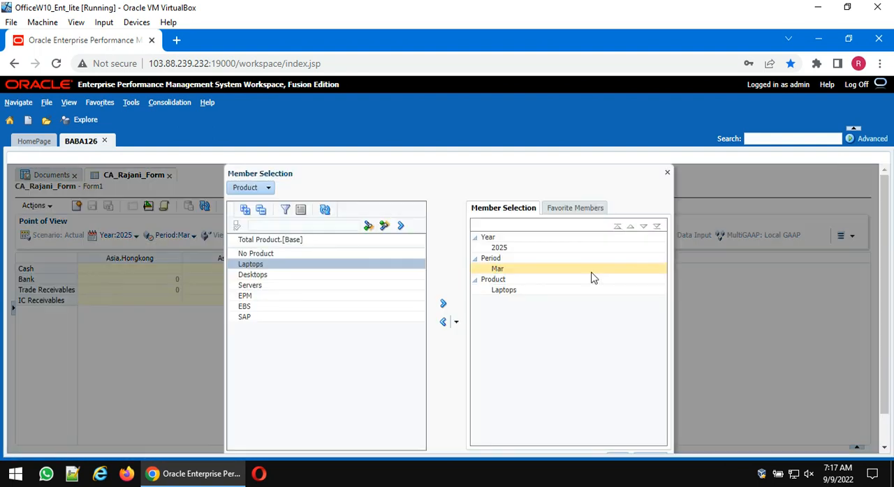
click(667, 173)
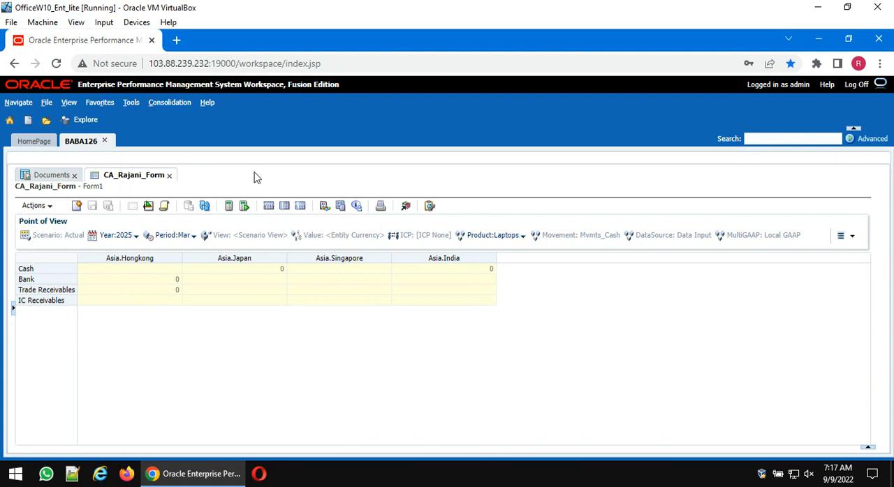
- Close the opened form and create a new data form
click(169, 176)
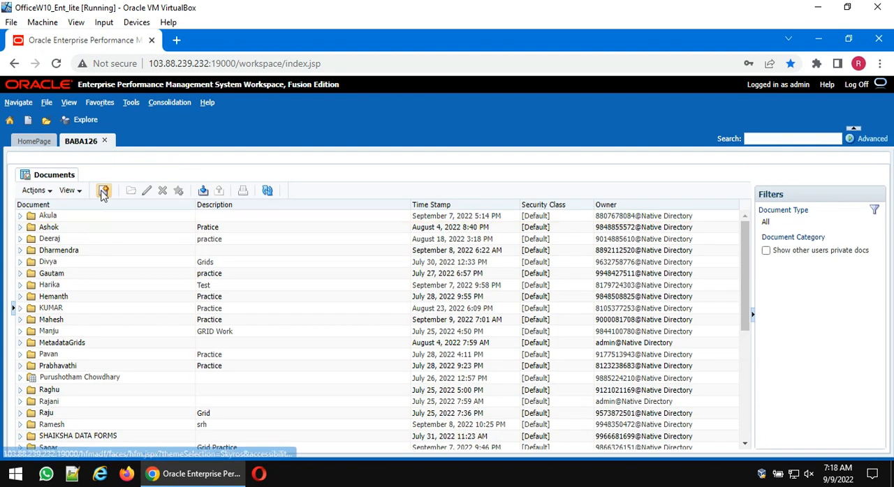
click(103, 191)
click(116, 237)
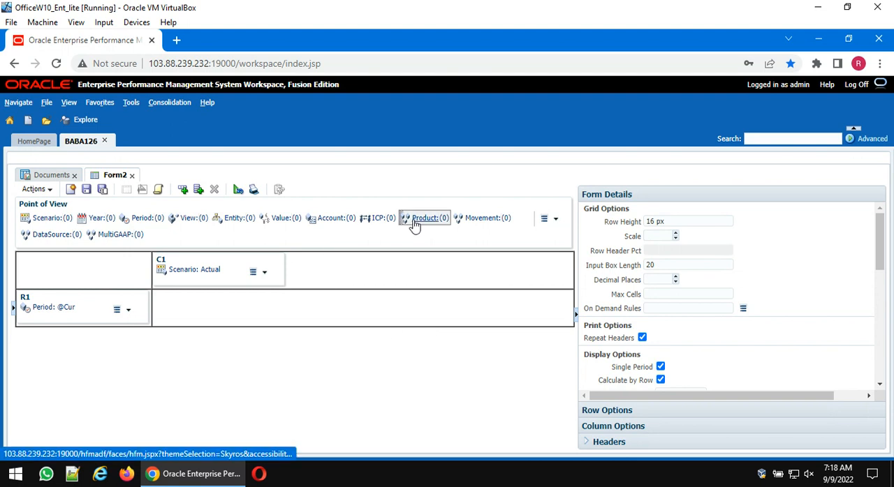
- Put the Product and Account dimensions in row R1 of the new form and remove Period from it
drag(415, 222, 44, 313)
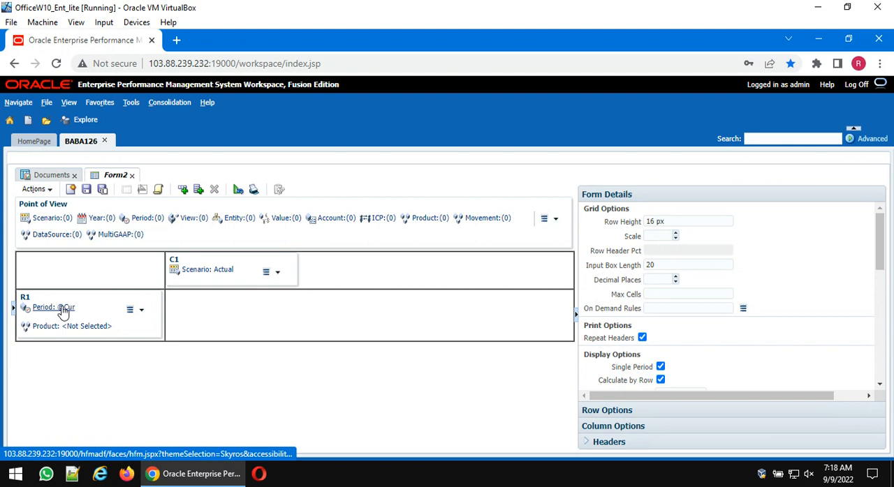
click(63, 311)
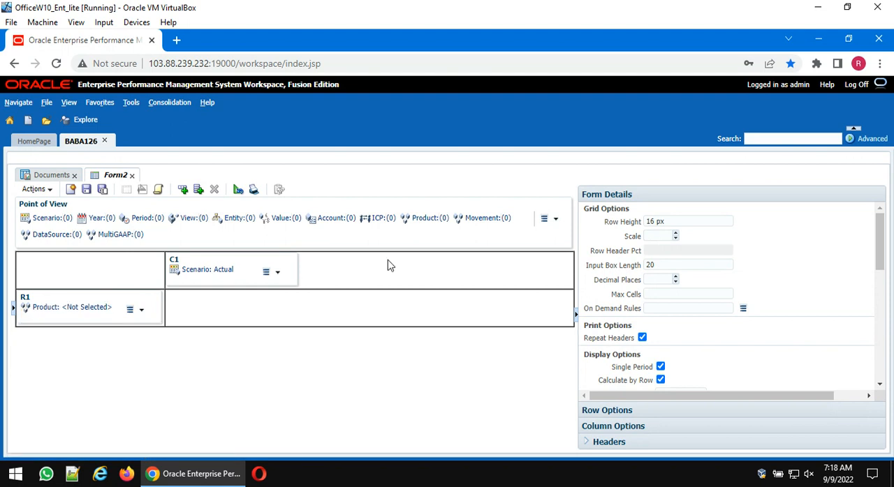
drag(344, 227, 78, 314)
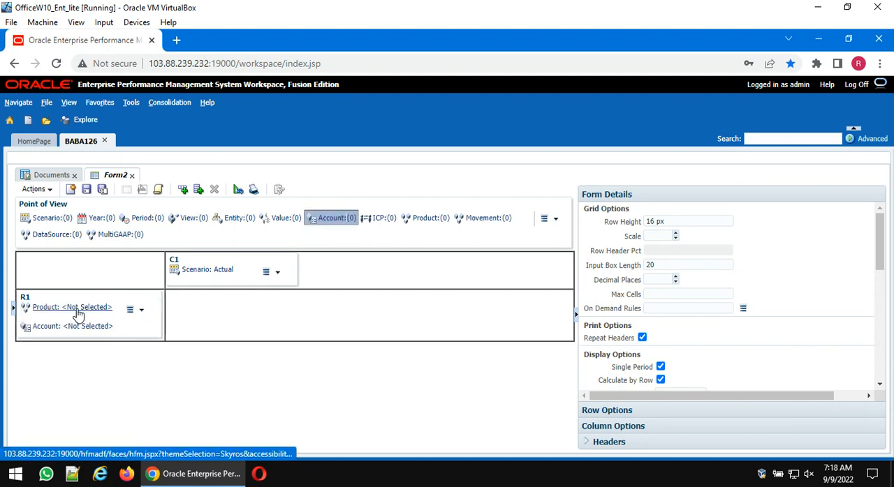
- Add the Period dimension to column C1 and remove Scenario from it
drag(142, 221, 209, 281)
right_click(218, 276)
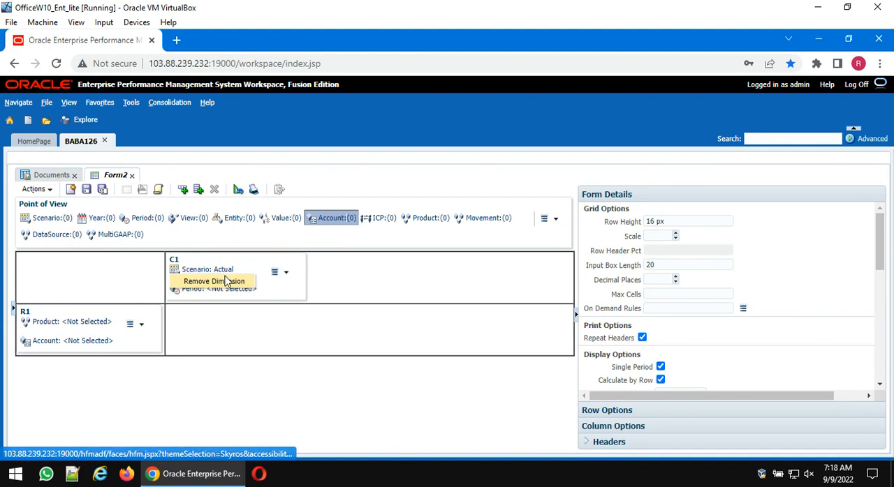
click(225, 282)
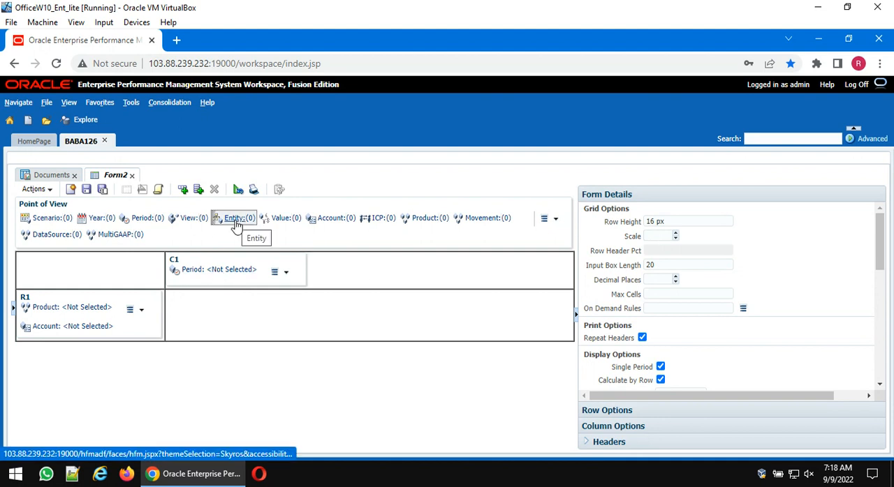
- Set the Product member of row R1 to INR from the [Currencies] member list
click(91, 309)
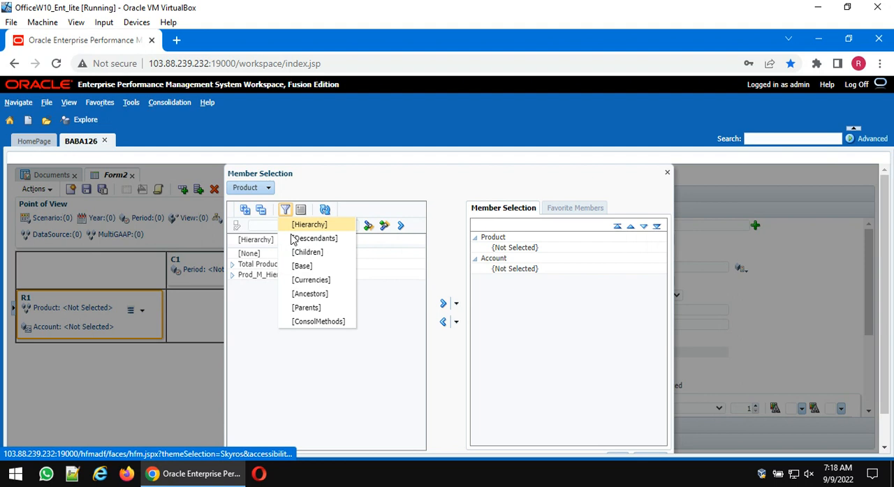
click(304, 280)
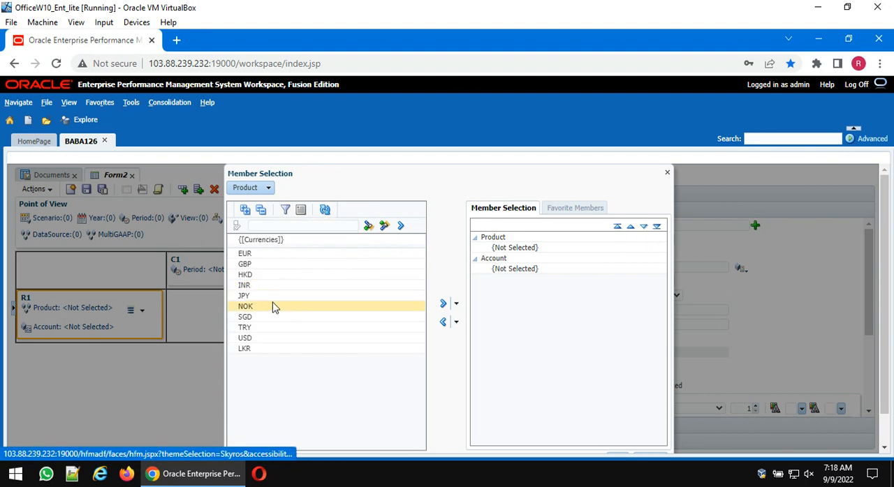
click(246, 285)
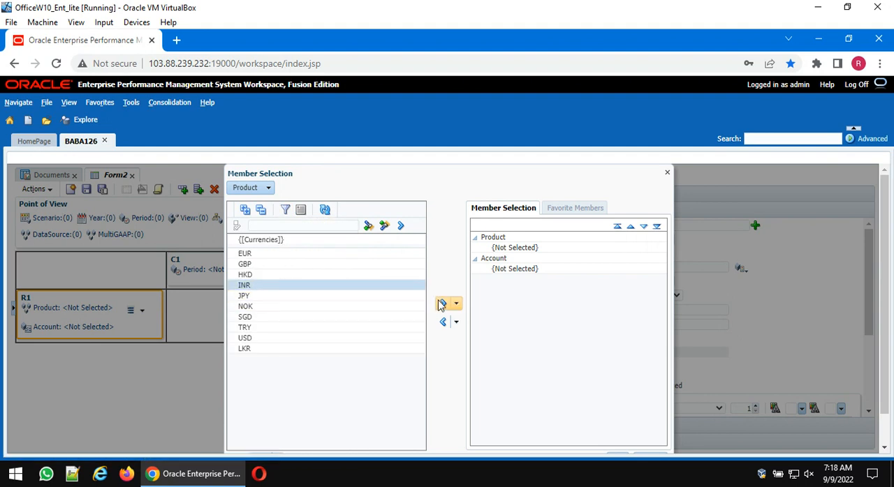
click(443, 304)
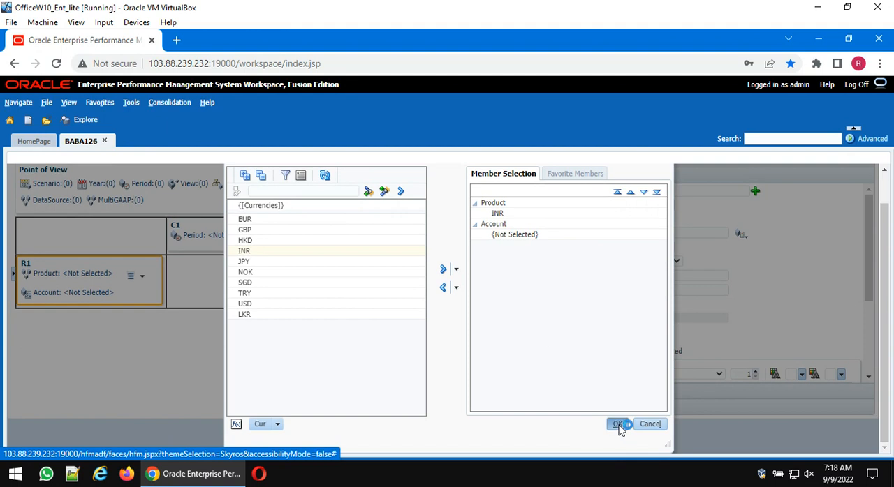
click(620, 424)
- Set the Account members of row R1 to the base members of AC_Rates
click(94, 329)
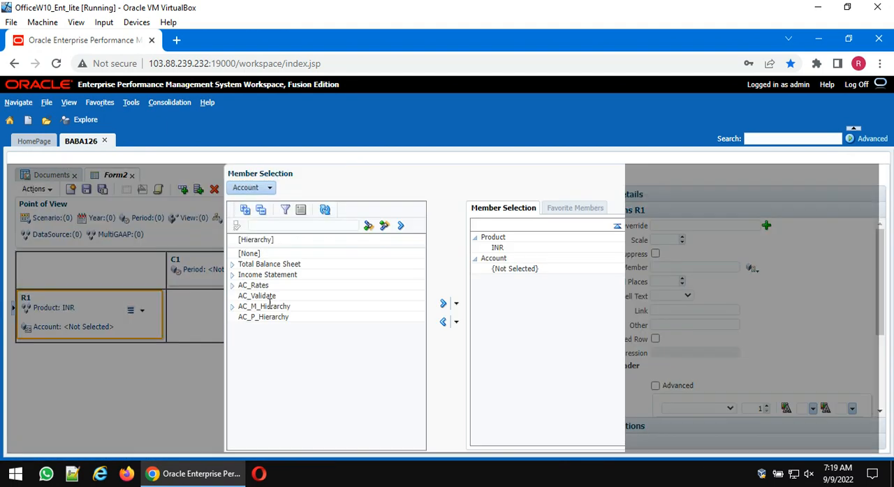
click(241, 286)
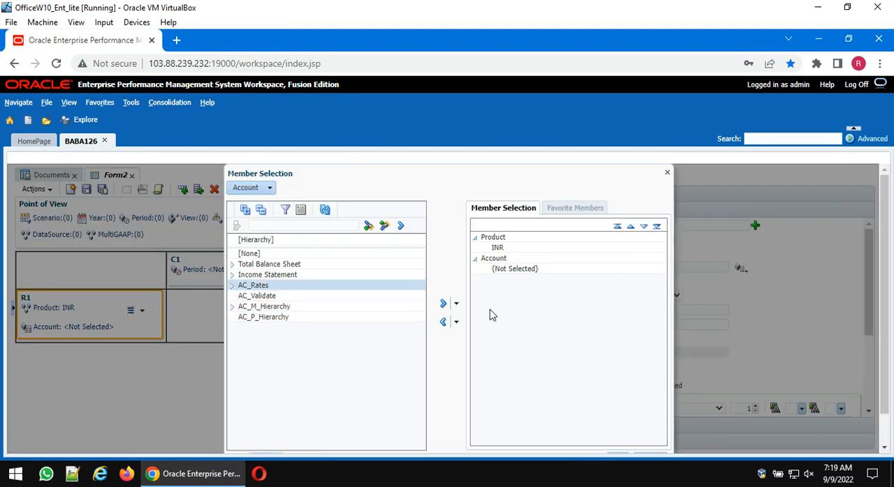
click(456, 304)
click(461, 360)
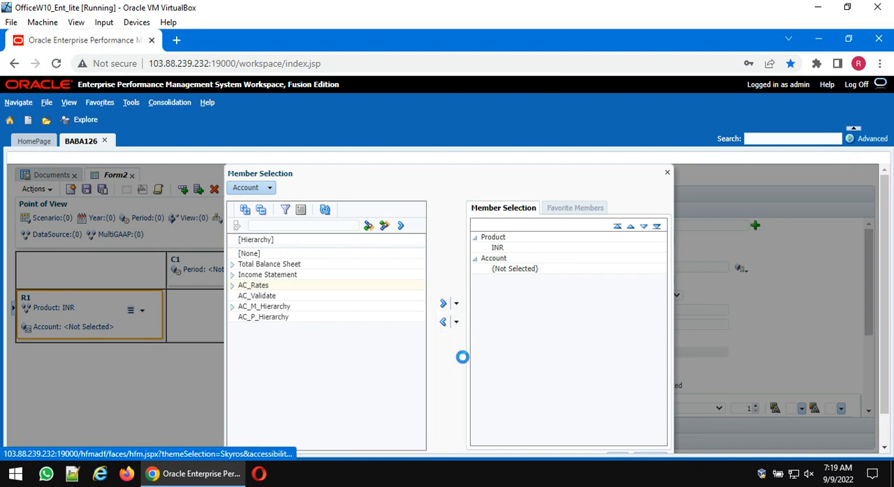
scroll(552, 391, down, 1)
click(621, 425)
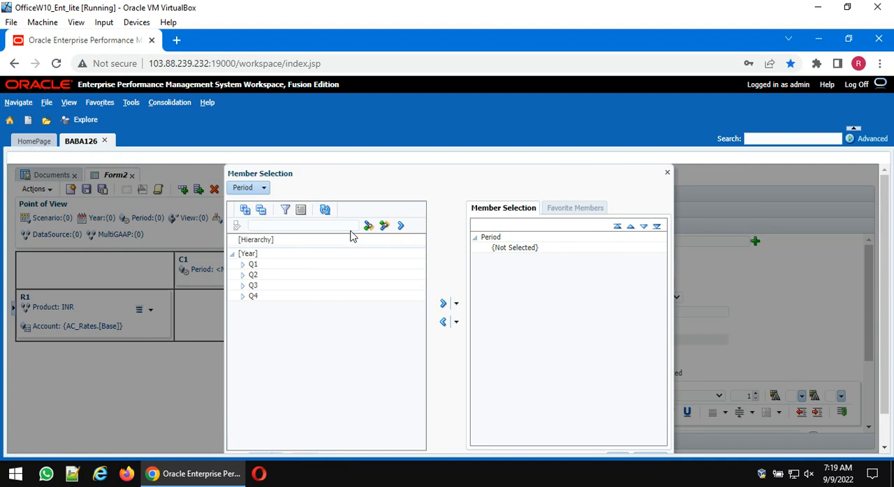
- Set the Period members of column C1 to the [Third Generation] list
click(285, 211)
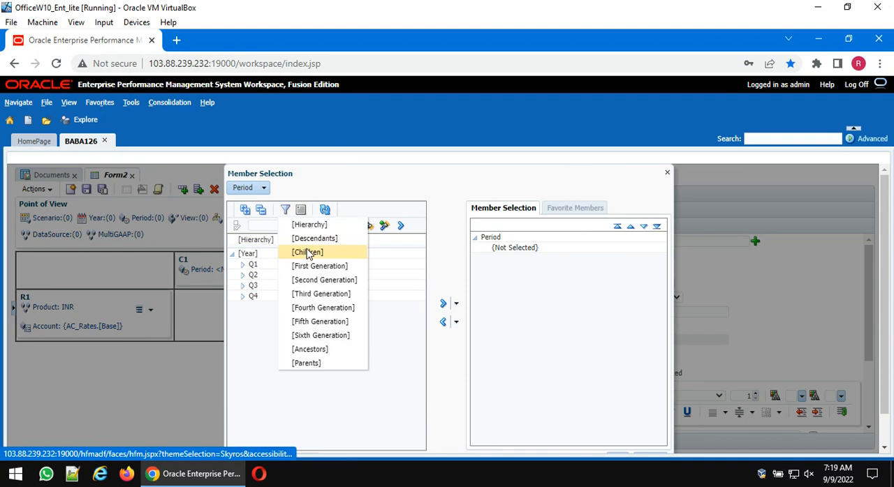
click(310, 294)
click(266, 242)
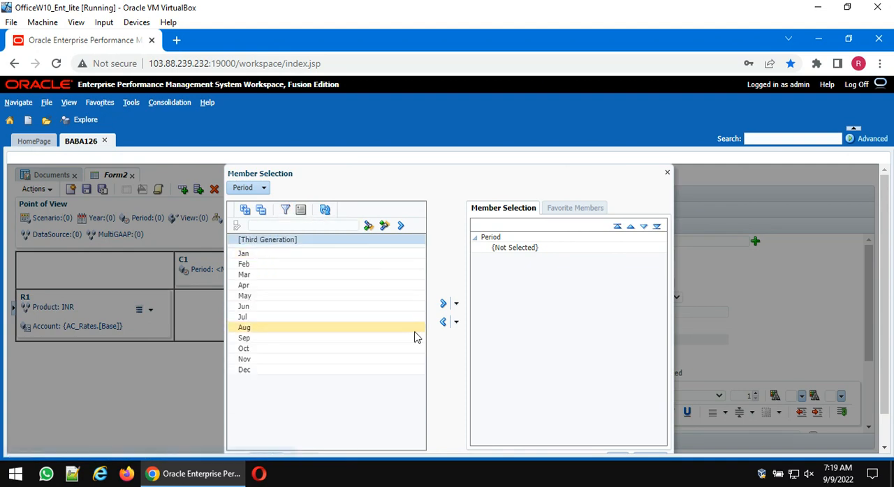
click(443, 303)
scroll(590, 349, down, 1)
click(617, 424)
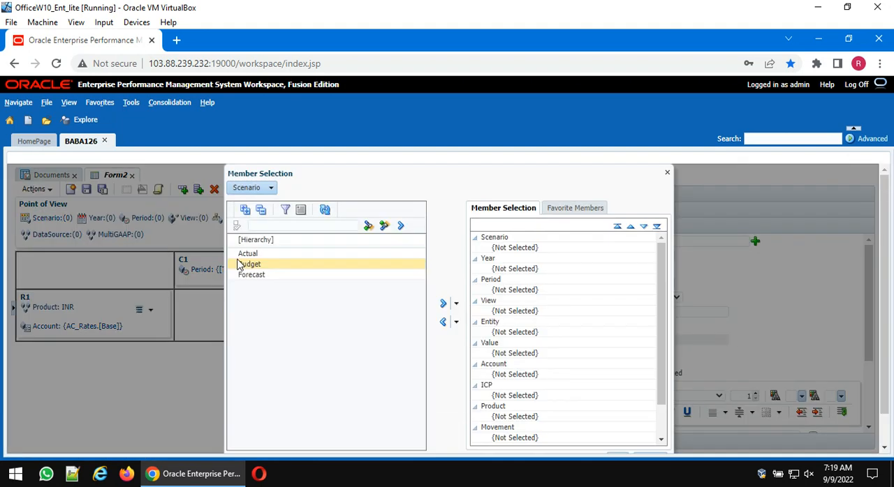
- Set the Point of View's Scenario to Actual and its Year to the whole [Hierarchy] list
click(246, 254)
click(441, 305)
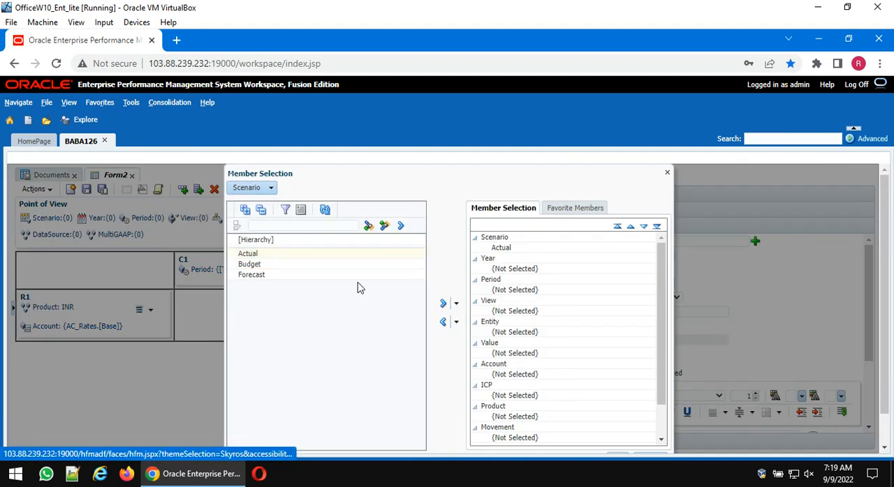
click(270, 188)
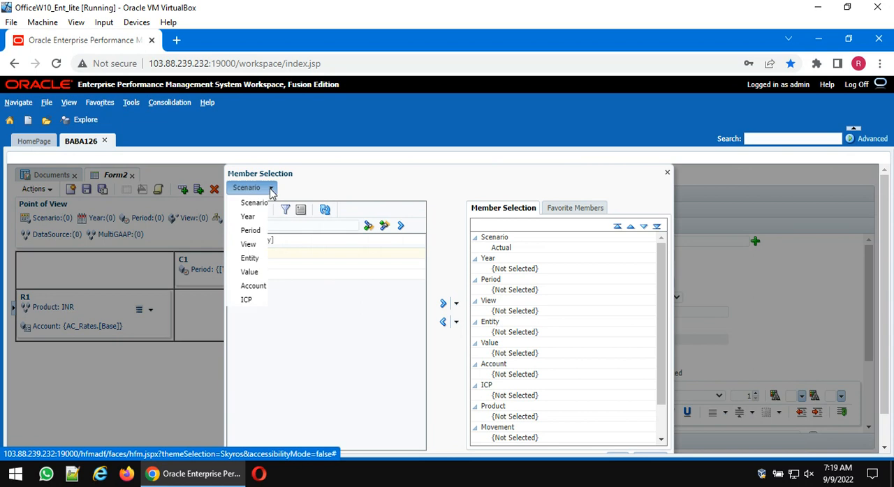
click(250, 219)
click(265, 240)
click(443, 303)
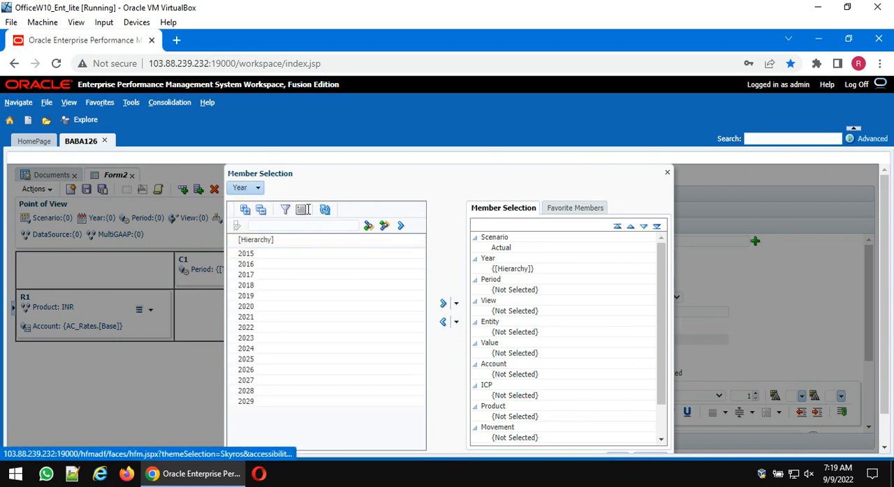
- Set the Point of View's View to <Scenario View>, skipping Period
click(258, 189)
click(249, 231)
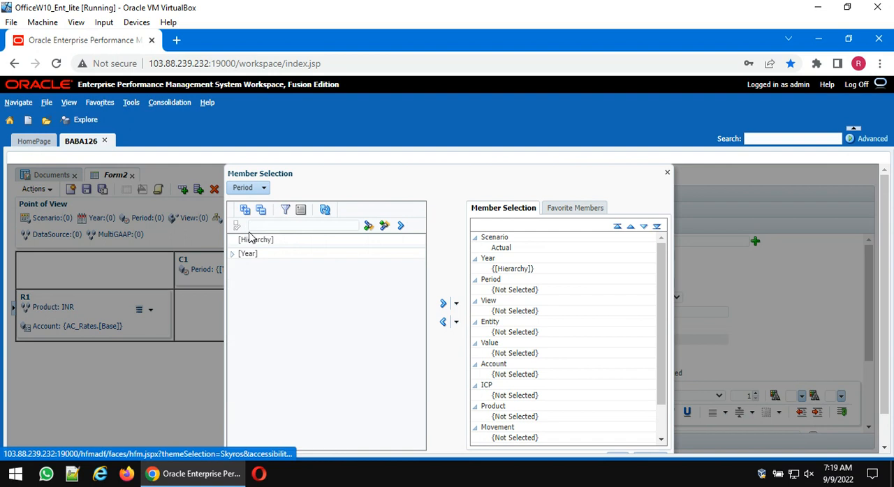
click(265, 188)
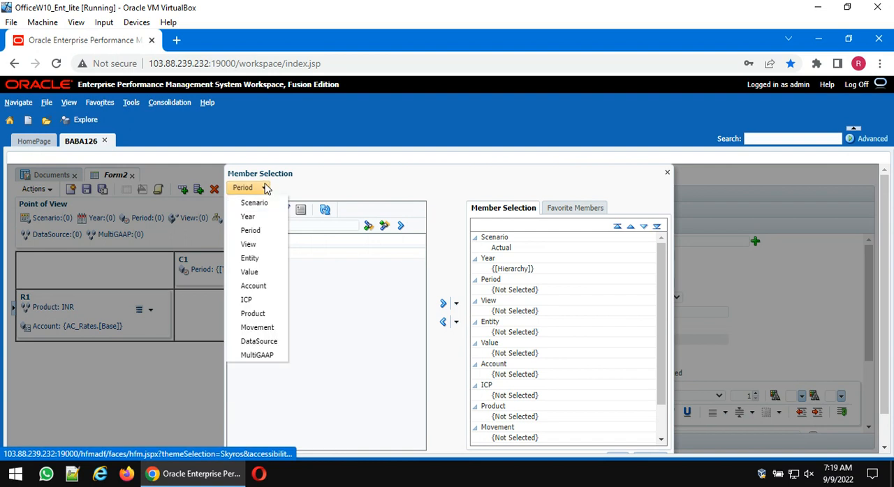
click(257, 245)
click(264, 253)
click(442, 304)
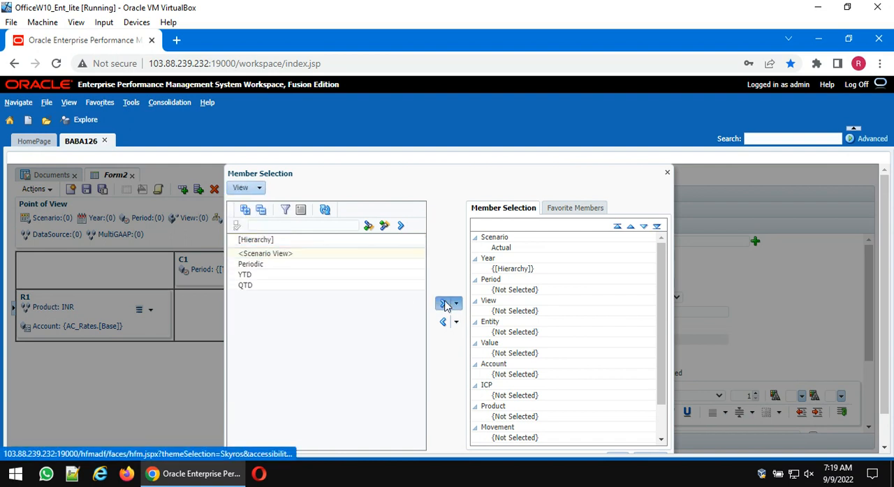
- Set the Point of View's Entity to [None] and its Value to <Entity Currency>
click(257, 189)
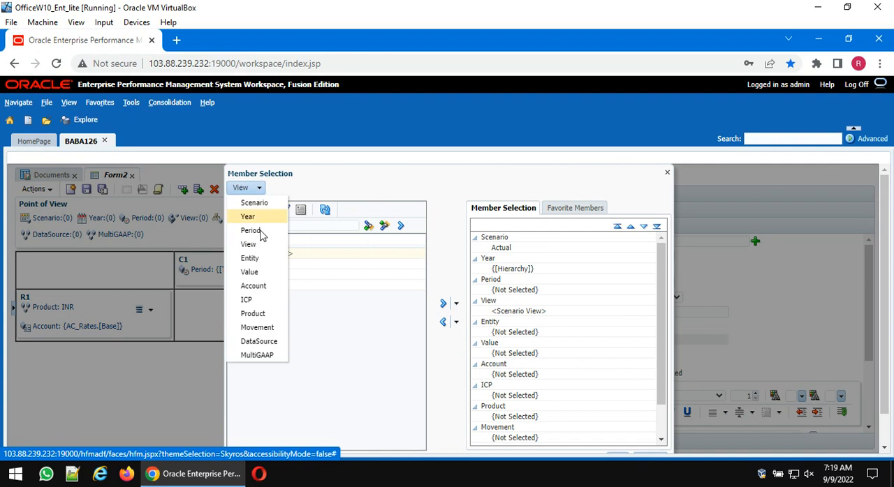
click(250, 259)
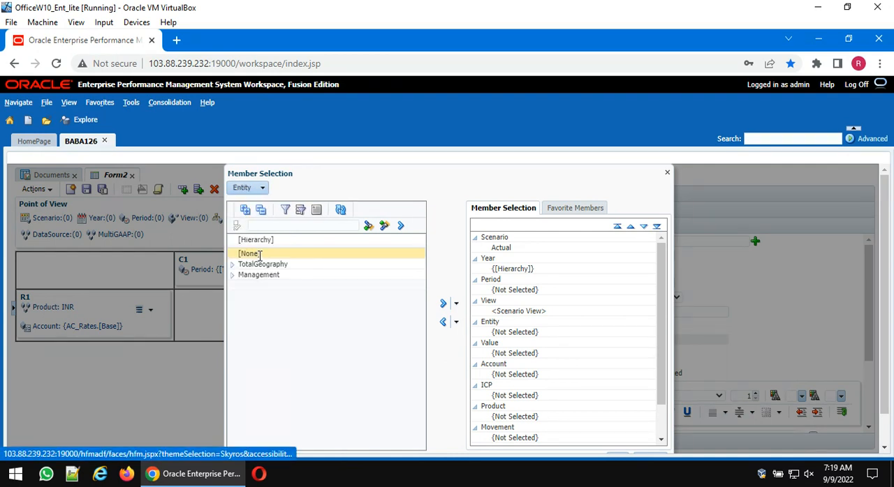
click(256, 254)
click(442, 303)
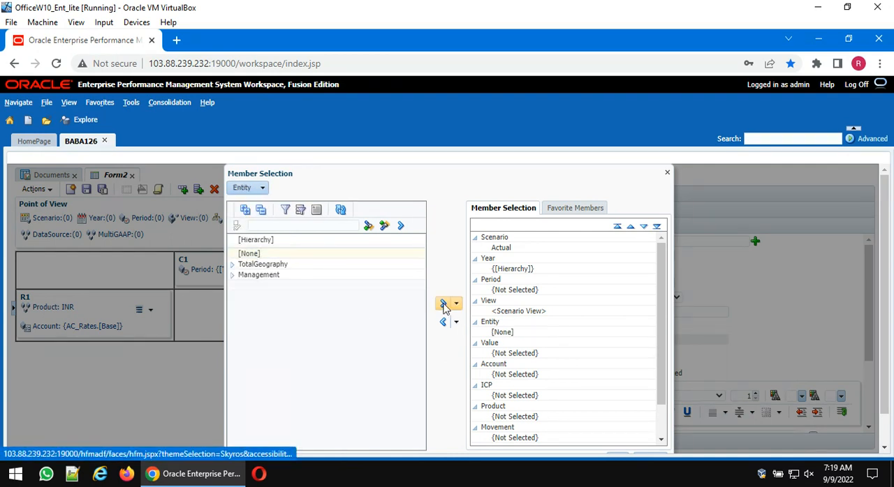
click(263, 190)
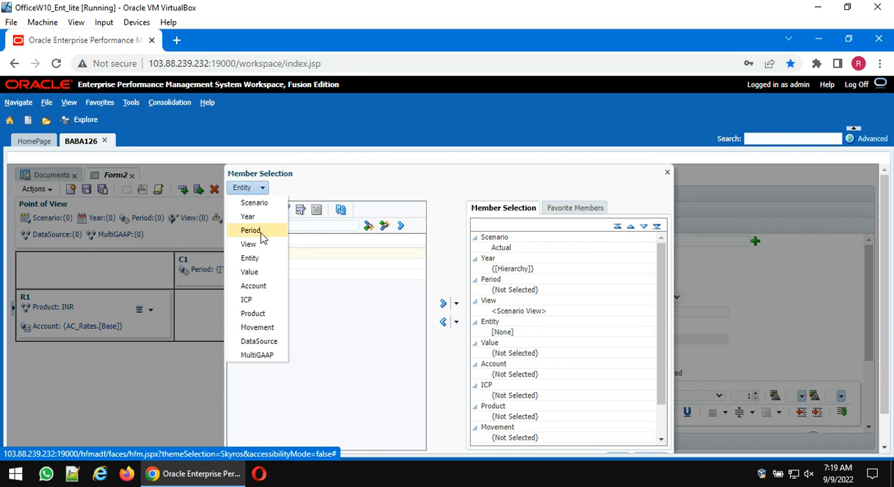
click(265, 272)
click(286, 401)
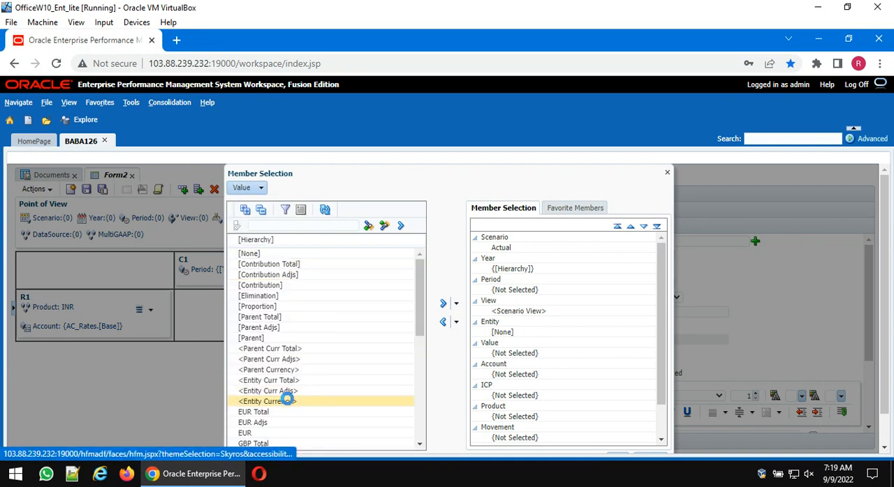
click(443, 303)
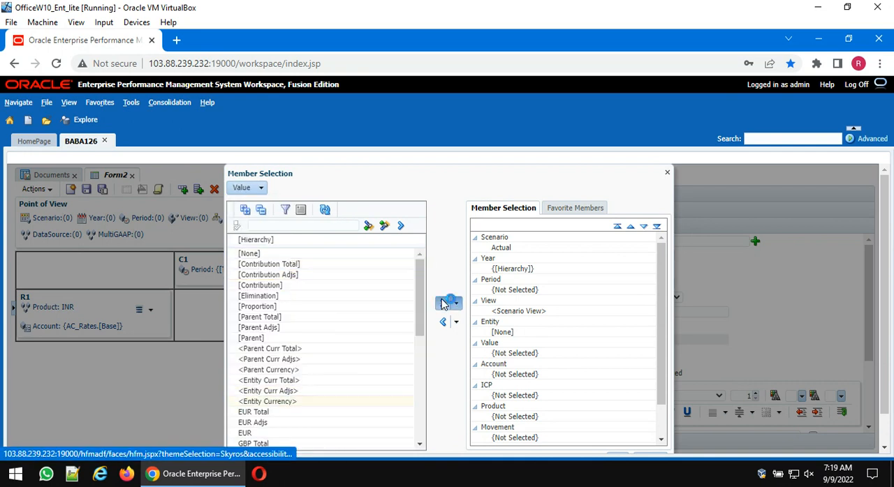
- Set the Point of View's ICP to [ICP None] from under [ICP Top]
click(261, 188)
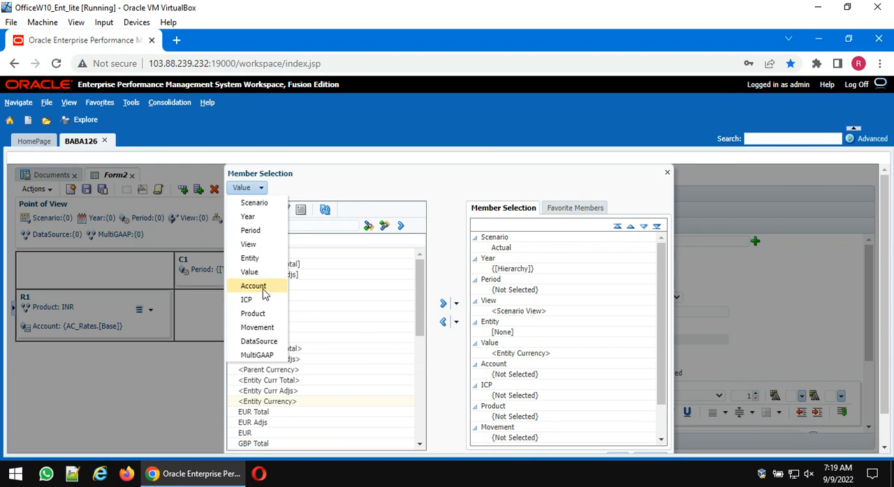
click(250, 300)
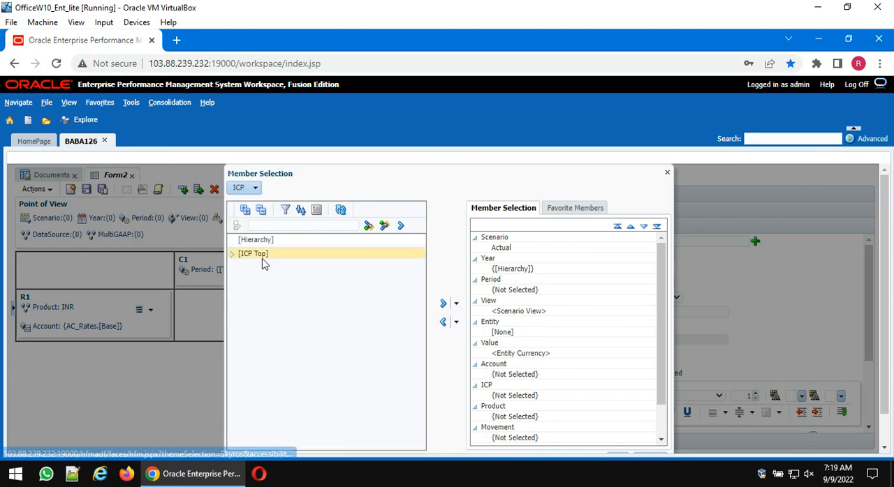
click(232, 254)
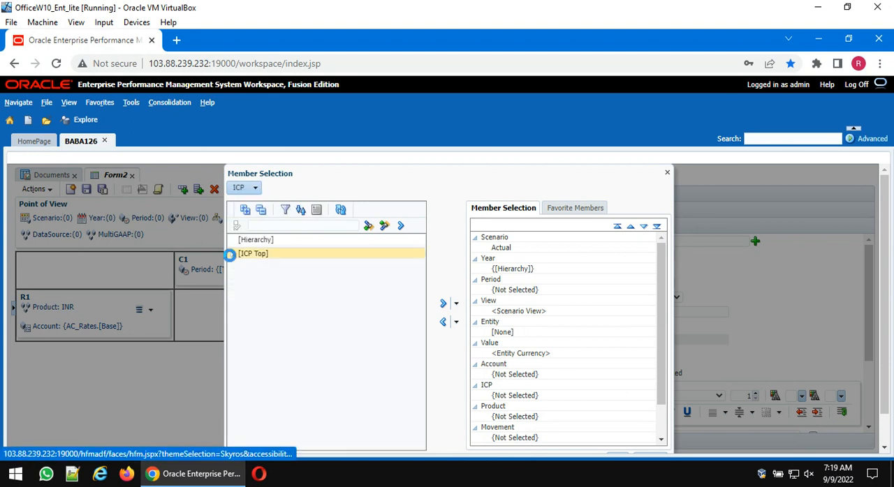
click(442, 304)
- Set the Point of View's Movement to USD from the [Currencies] list, leaving Product unselected
click(259, 191)
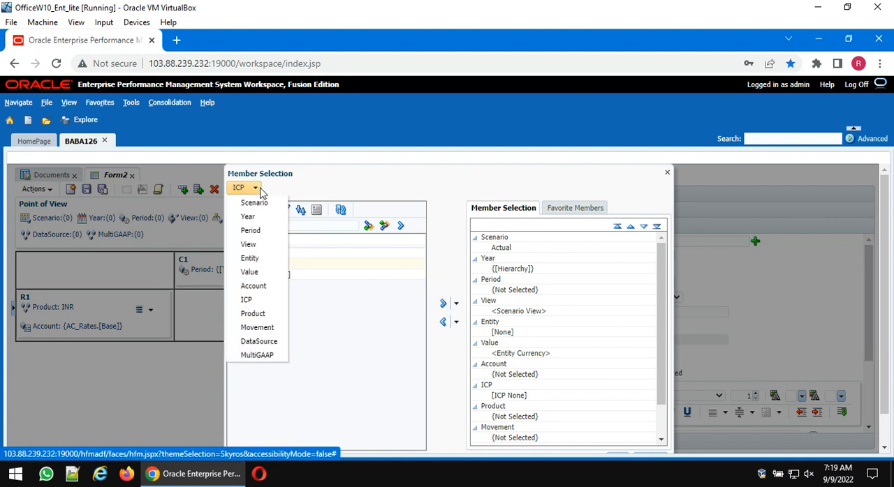
click(257, 314)
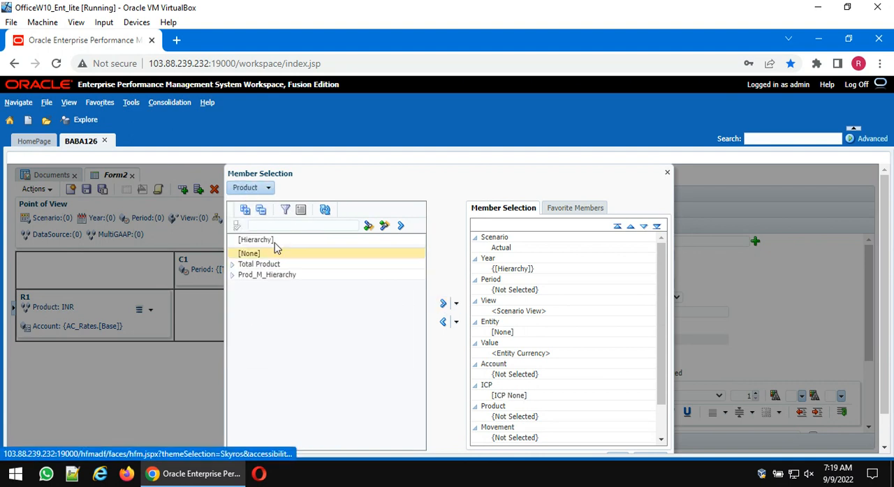
click(285, 211)
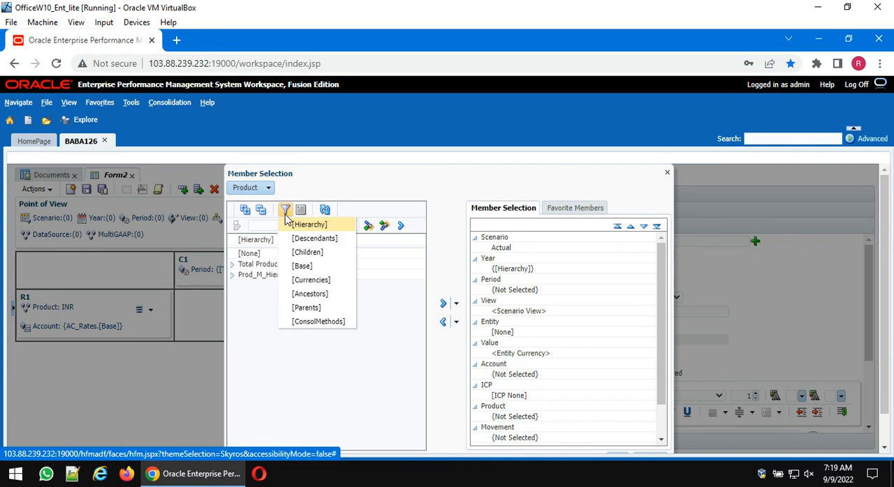
click(266, 189)
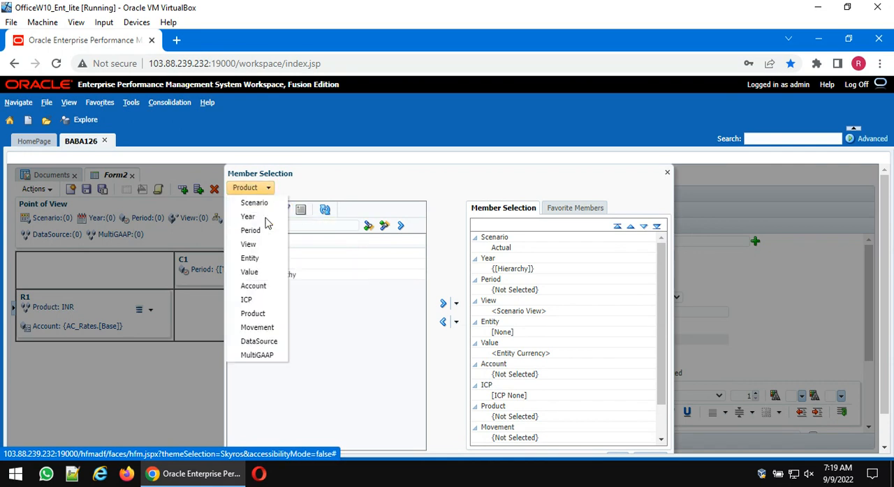
click(258, 328)
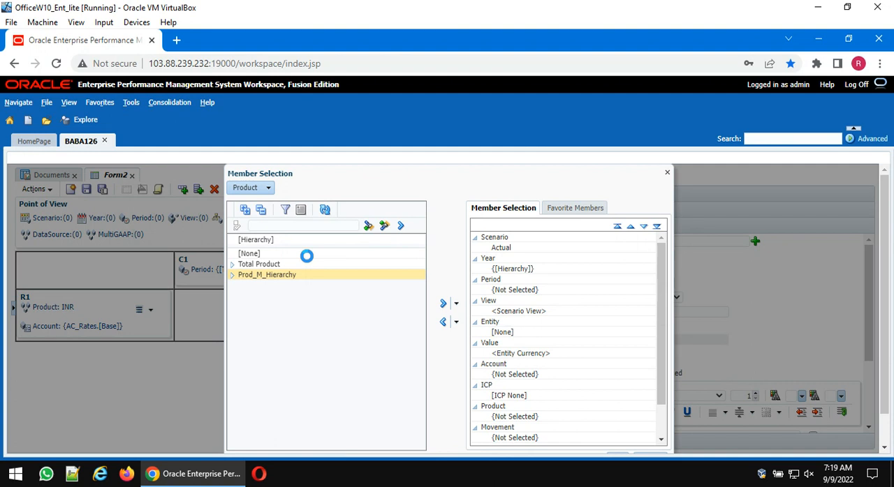
click(285, 211)
click(317, 279)
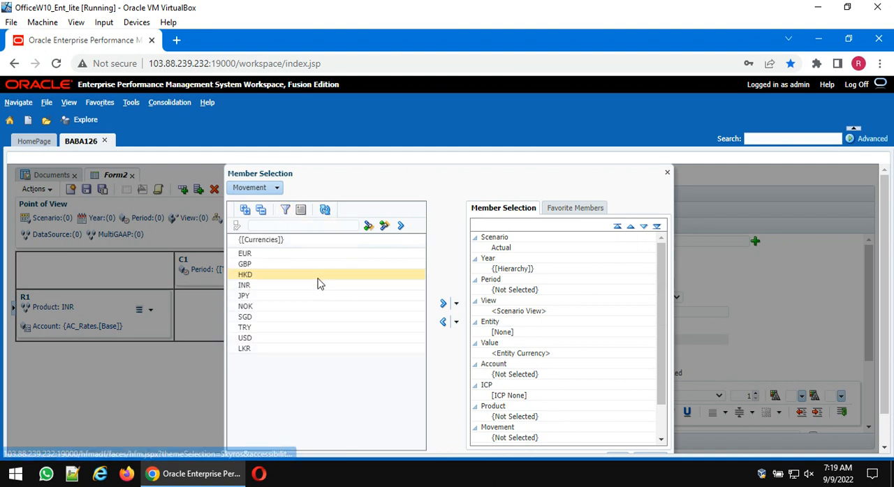
click(265, 339)
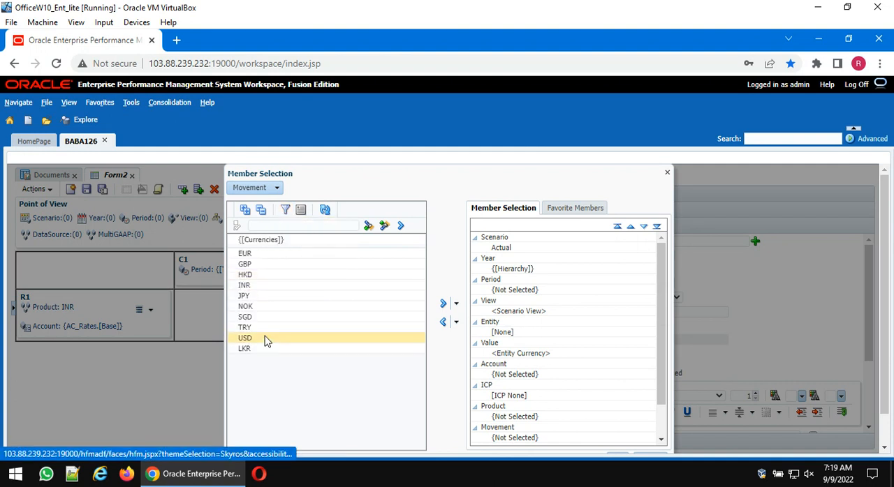
click(443, 305)
- Set the Point of View's DataSource and MultiGAAP both to [None] and accept the member selection
click(277, 188)
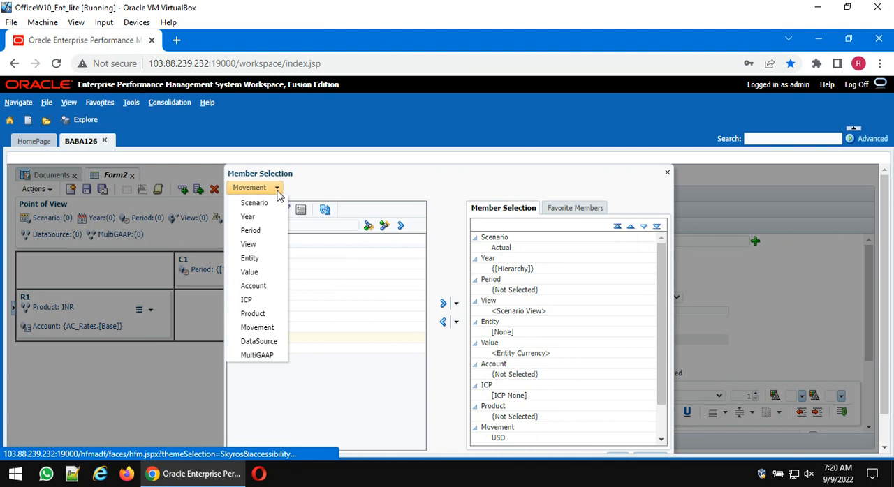
click(253, 342)
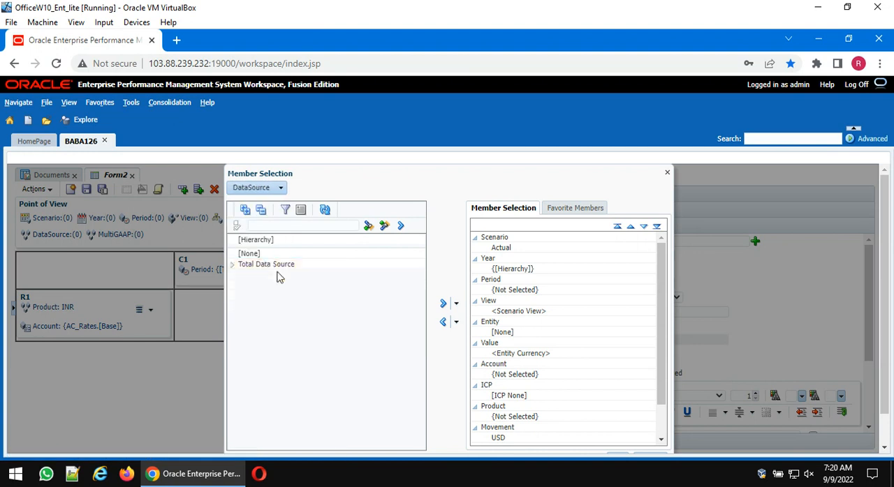
click(265, 256)
click(442, 304)
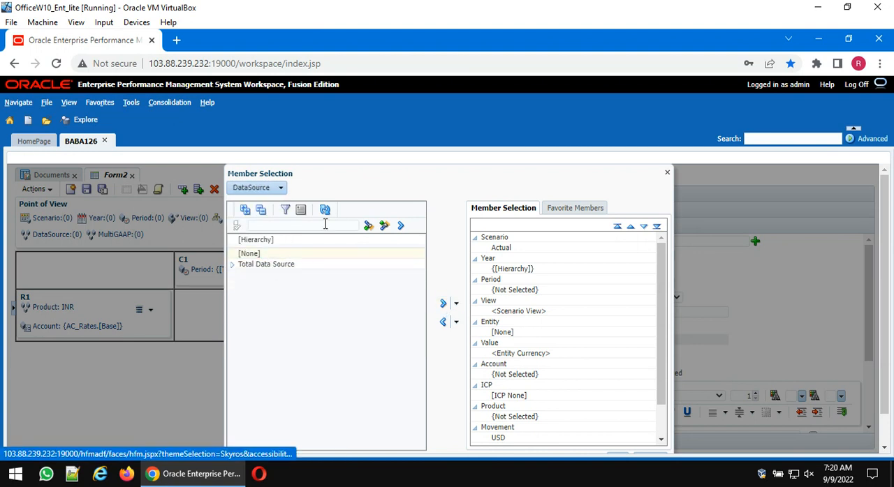
click(281, 190)
click(265, 353)
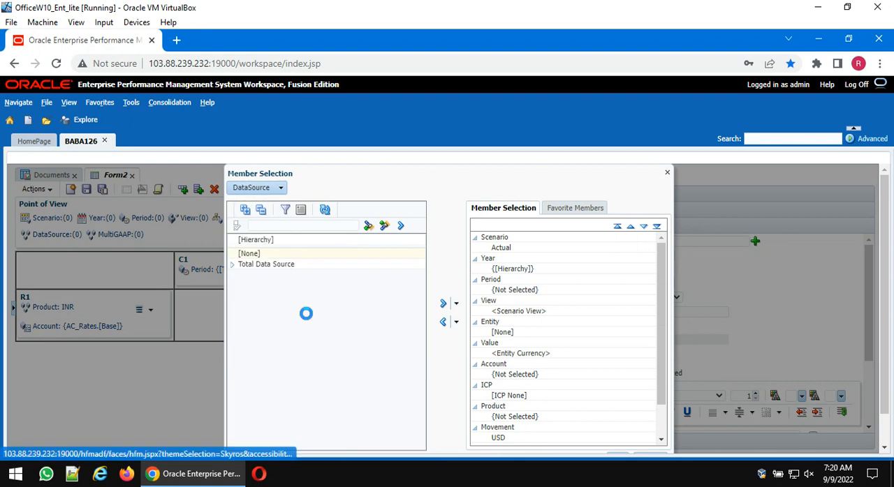
click(260, 254)
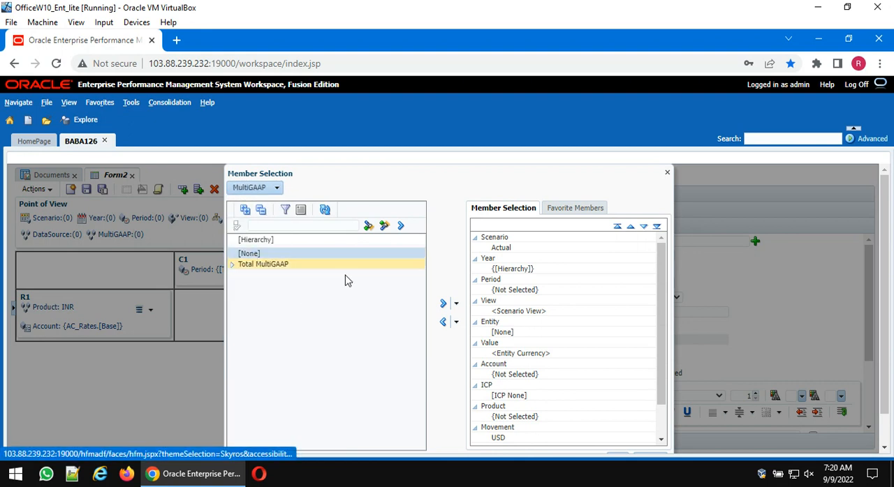
click(442, 305)
scroll(544, 319, down, 5)
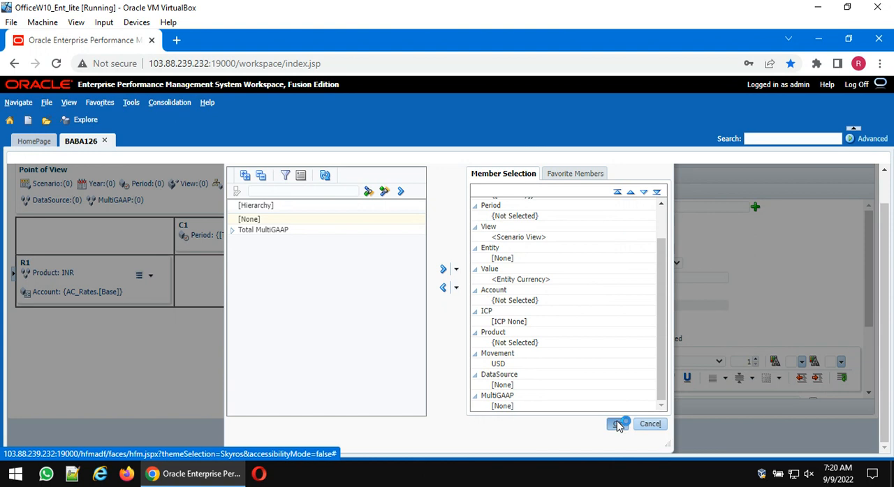
click(617, 423)
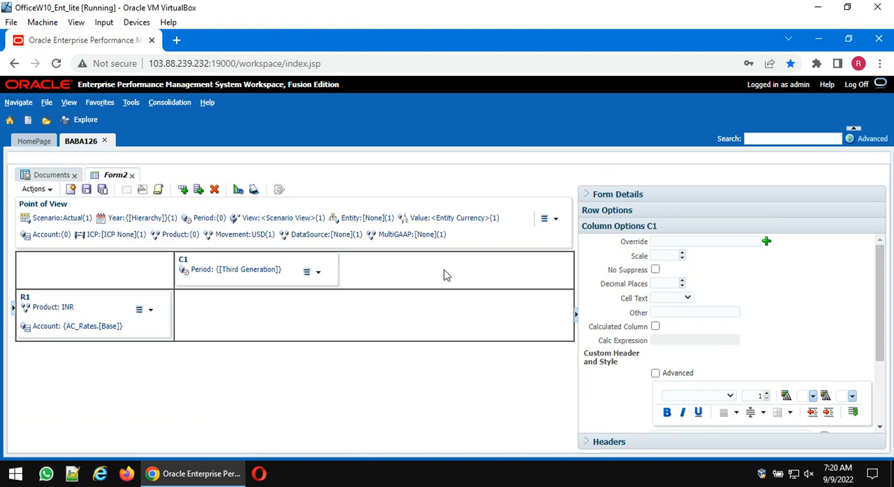
- Add a second row R2 to the form and assign the Product and Account dimensions to it
click(576, 315)
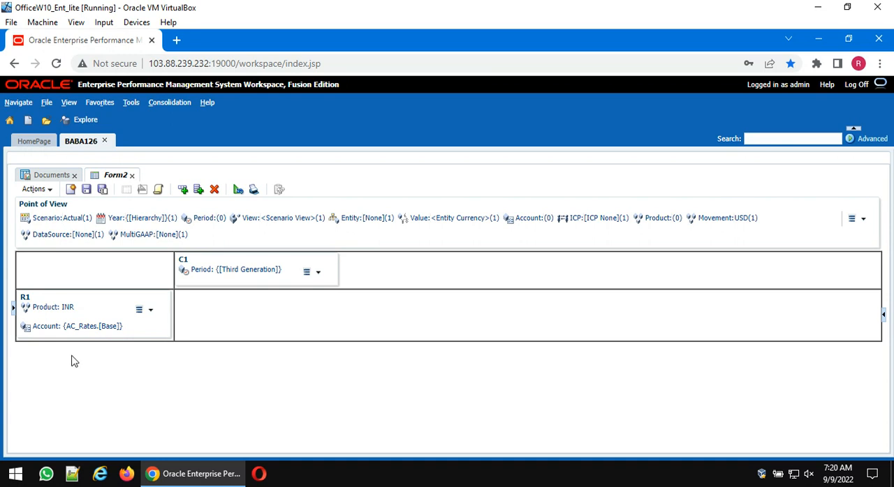
click(183, 190)
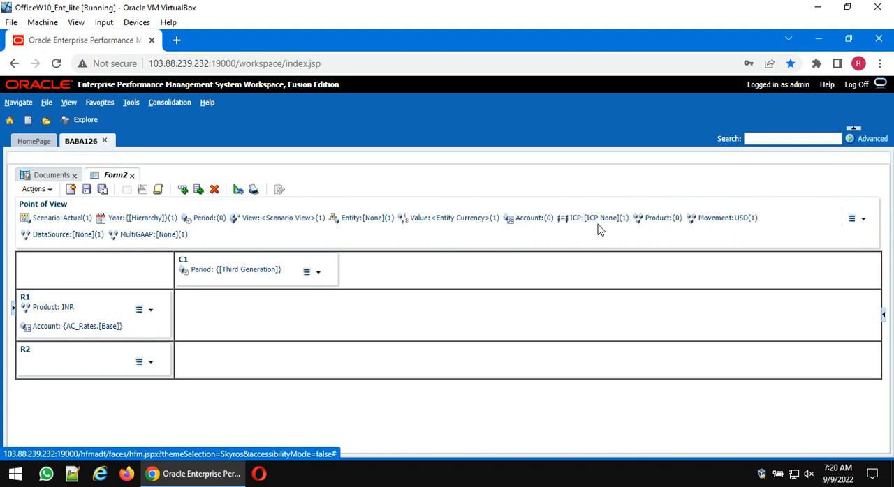
drag(653, 221, 104, 354)
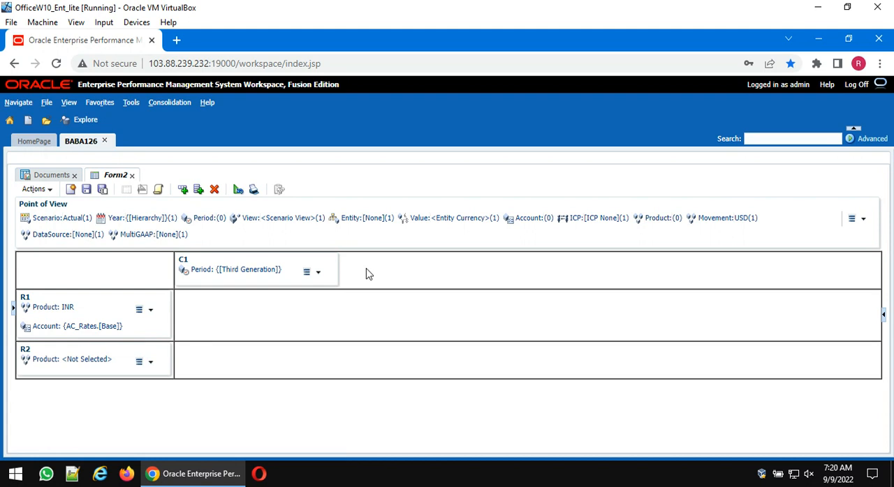
drag(520, 225, 118, 376)
- Set row R2's Account to the [Base] members of AC_Rates
click(97, 380)
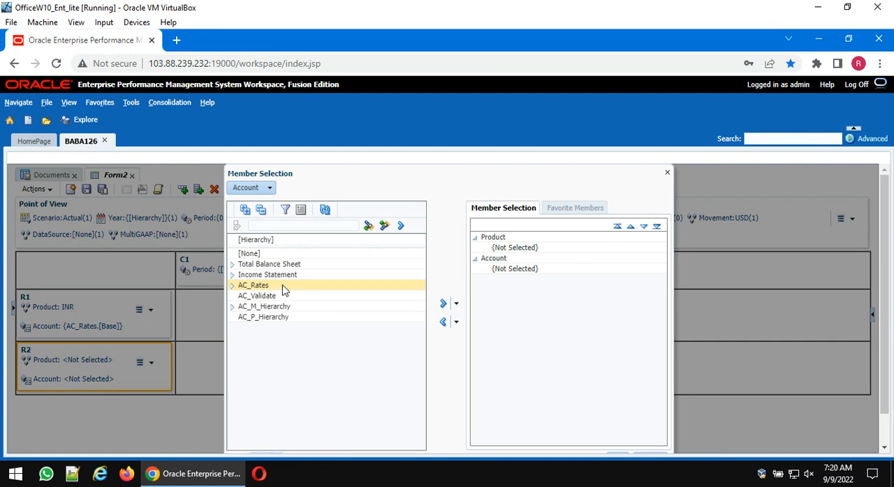
click(284, 288)
click(456, 304)
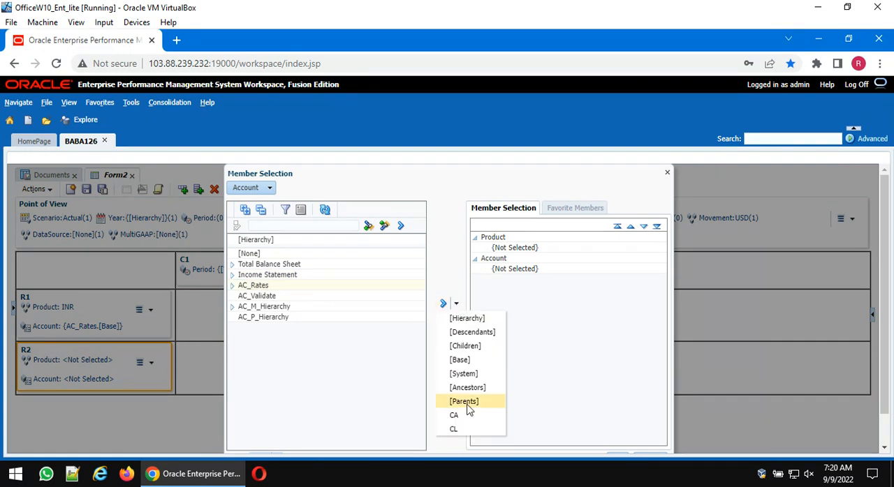
click(460, 360)
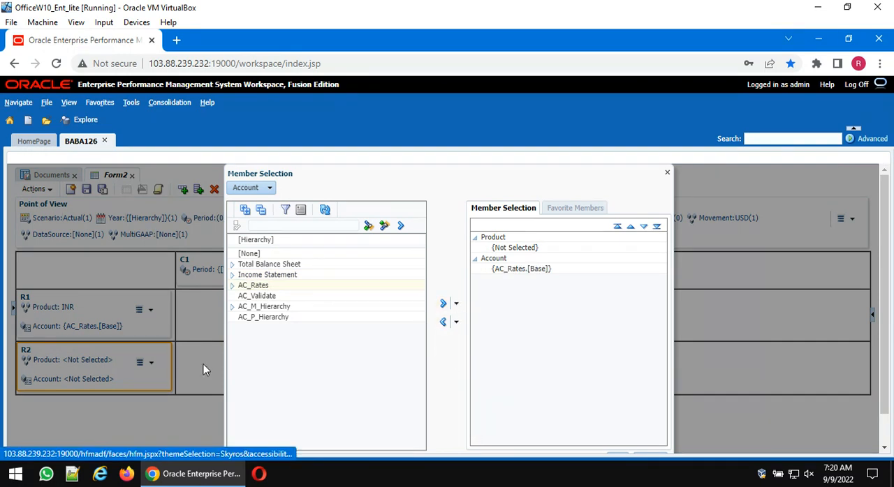
click(615, 424)
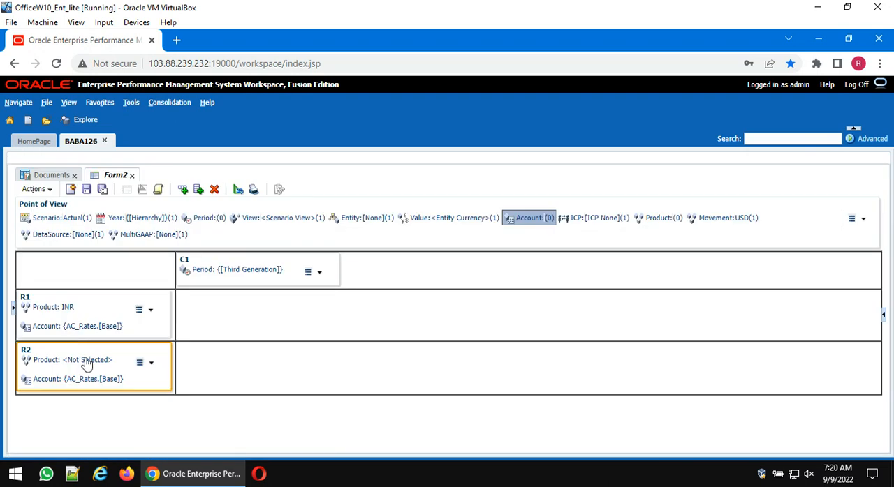
- Set row R2's Product to JPY from the [Currencies] list
click(86, 361)
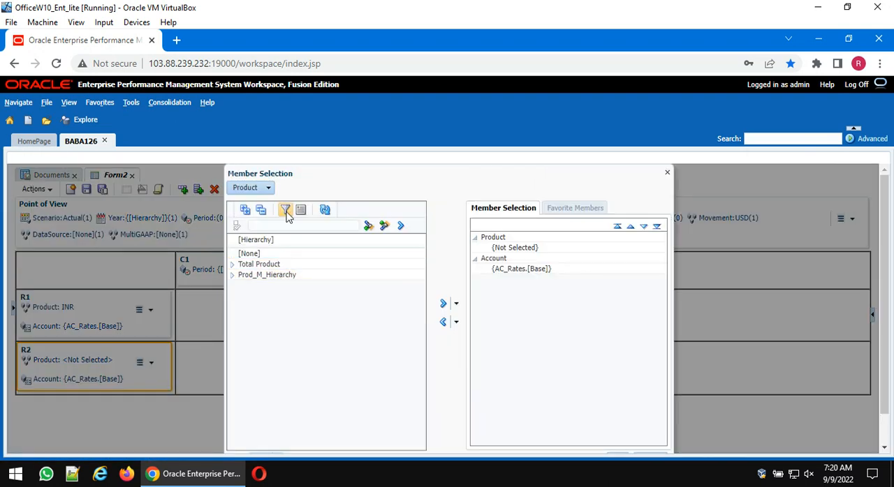
click(286, 215)
click(311, 280)
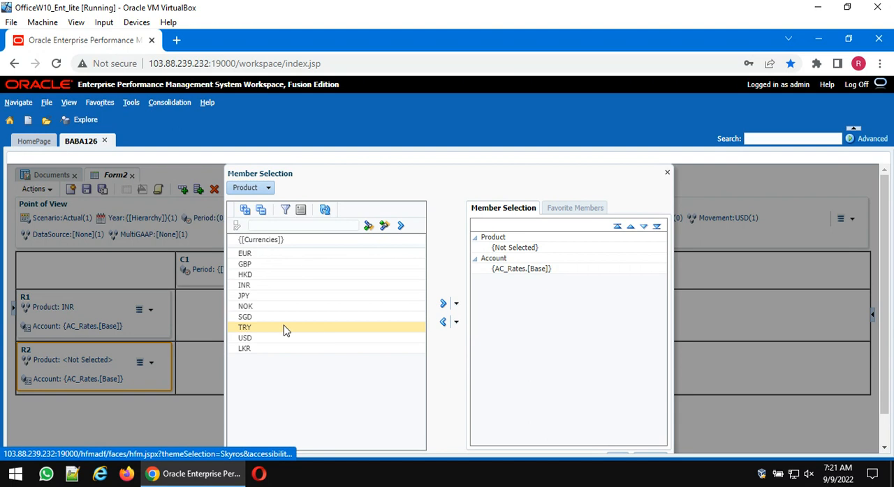
click(265, 295)
click(442, 304)
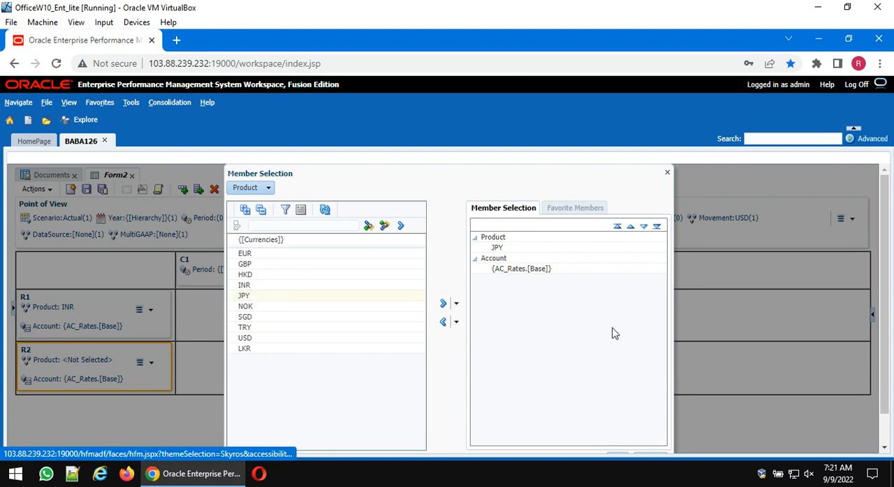
scroll(612, 334, down, 1)
click(621, 424)
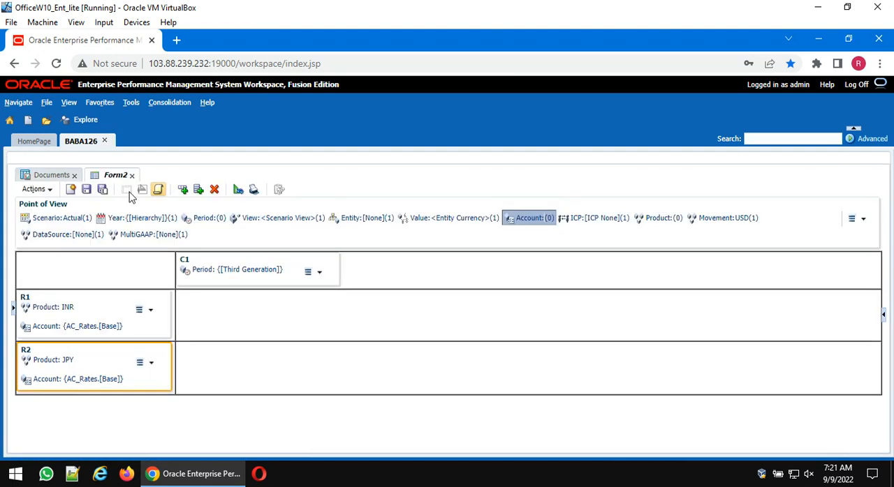
- Save the form in the owner's personal folder, naming it Exch, the owner's first name and Form, joined by underscores
click(85, 189)
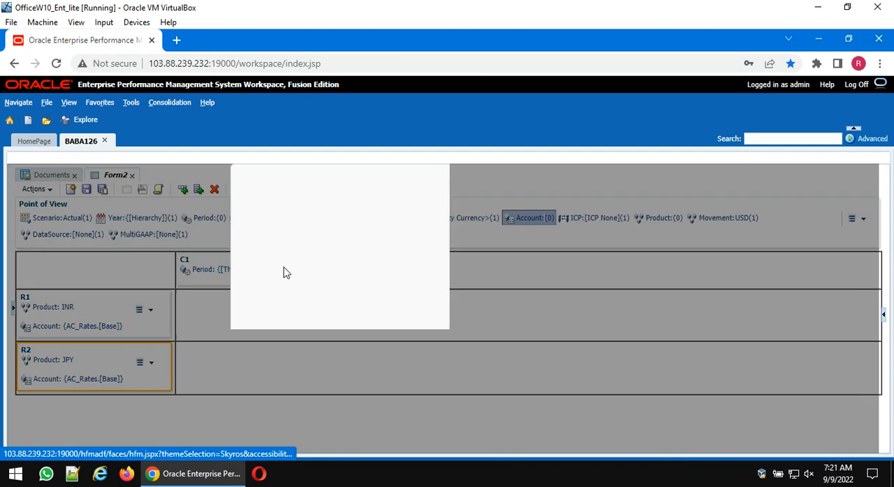
scroll(269, 314, down, 2)
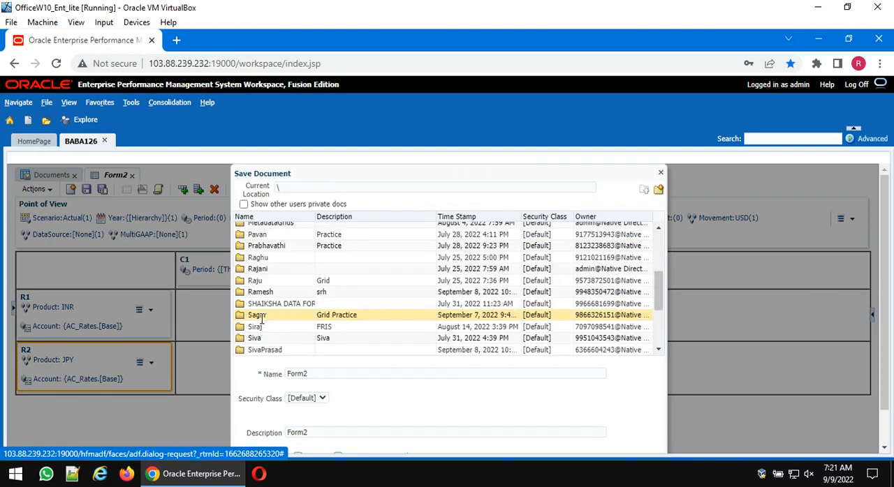
double_click(258, 269)
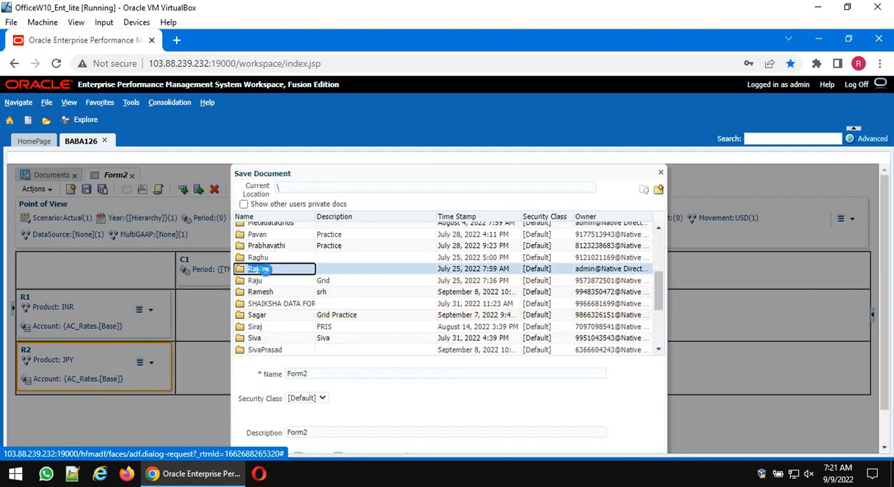
text(Wx)
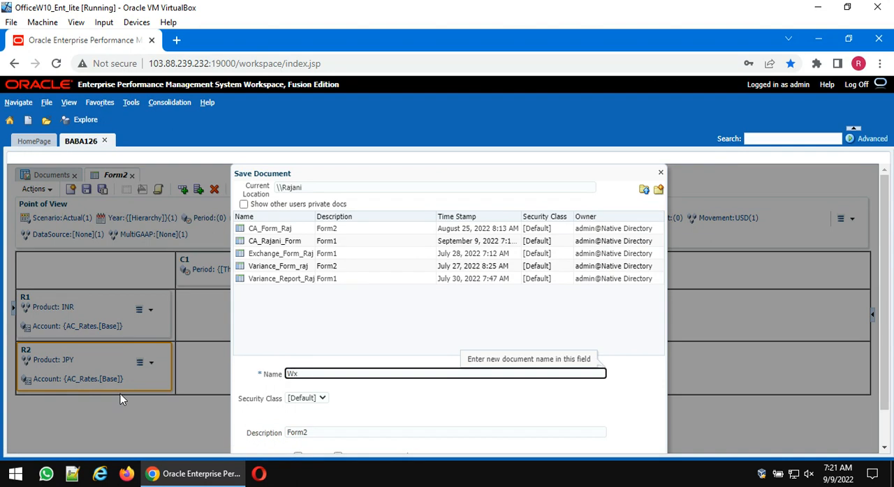
text(Exc)
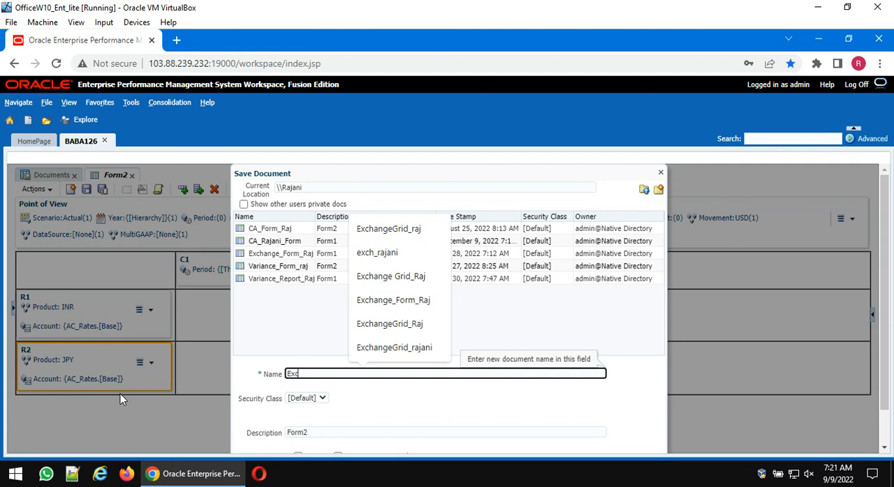
text(h_Raj)
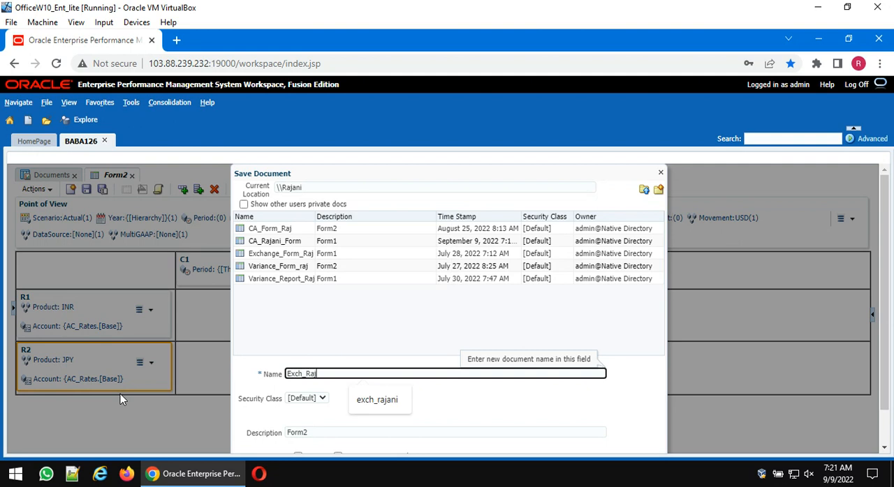
text(ani_For)
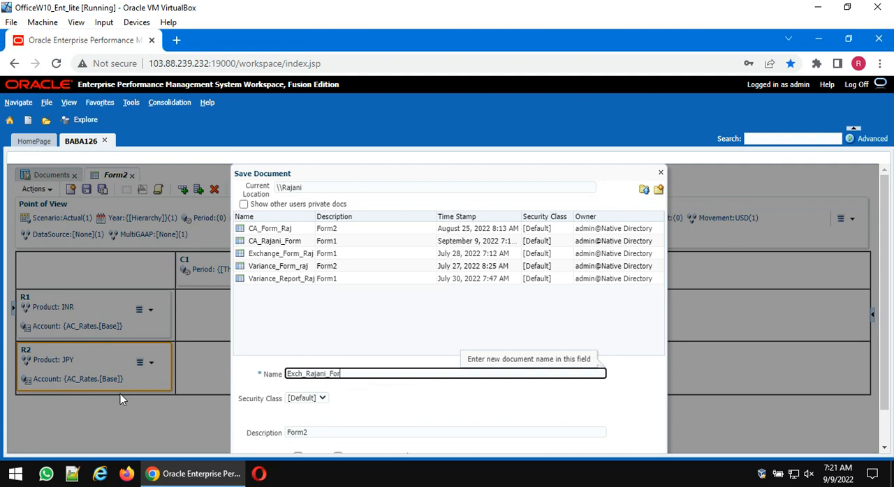
text(m)
scroll(543, 358, down, 1)
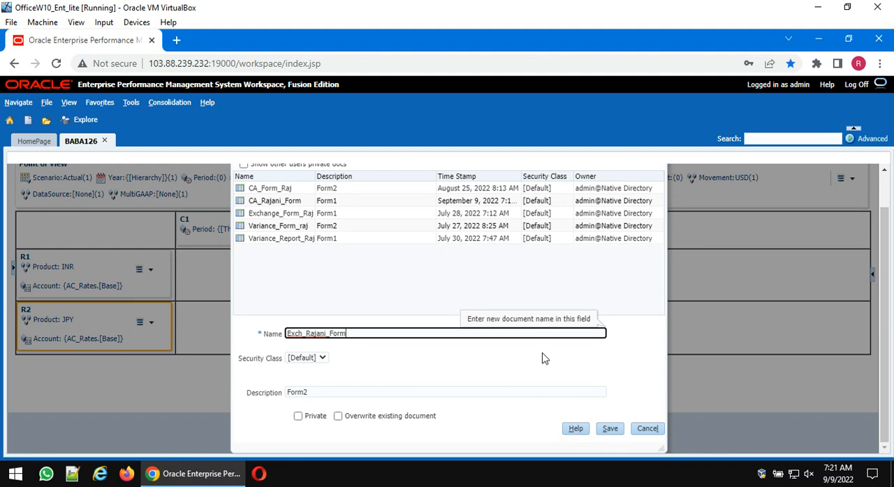
click(610, 430)
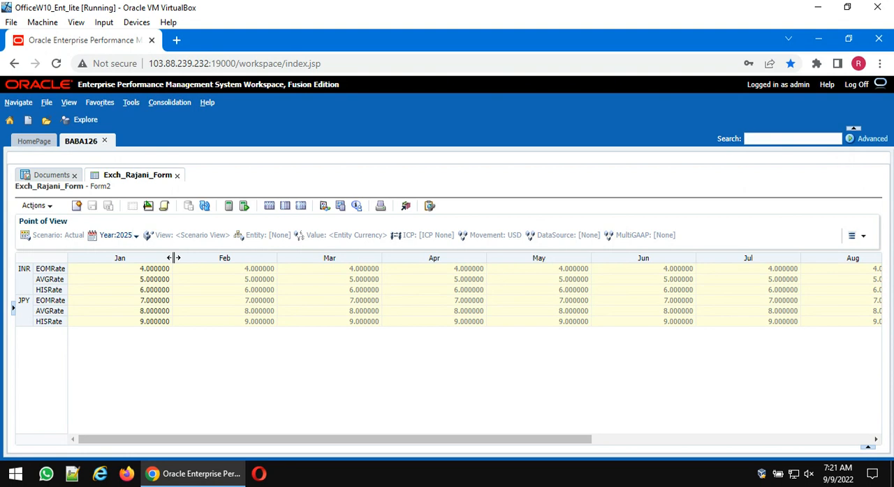
- Narrow the Jan column of the exchange rates form to fit its values
drag(172, 259, 115, 256)
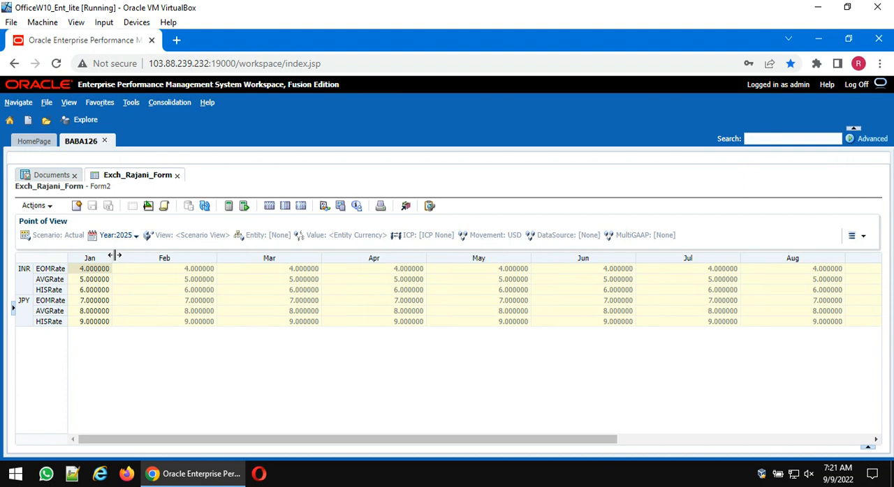
- Check the exchange rates form's grid options in its design, then look over the monthly columns in the data grid
click(148, 205)
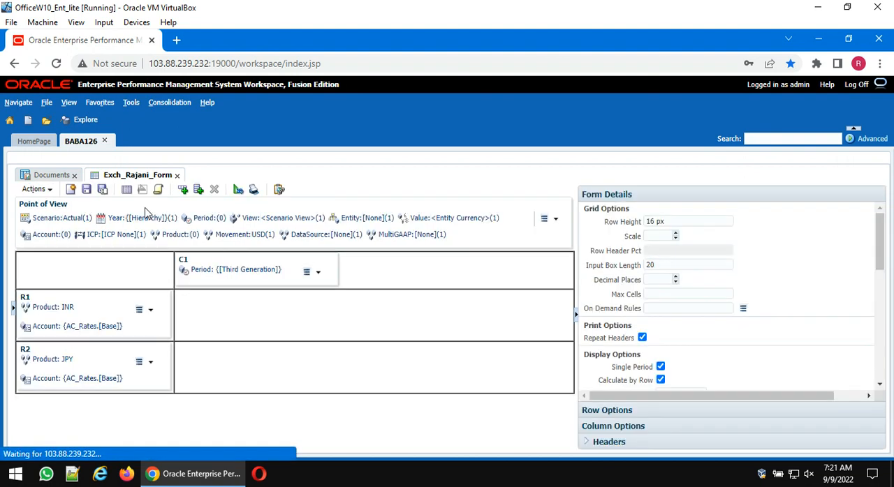
click(642, 337)
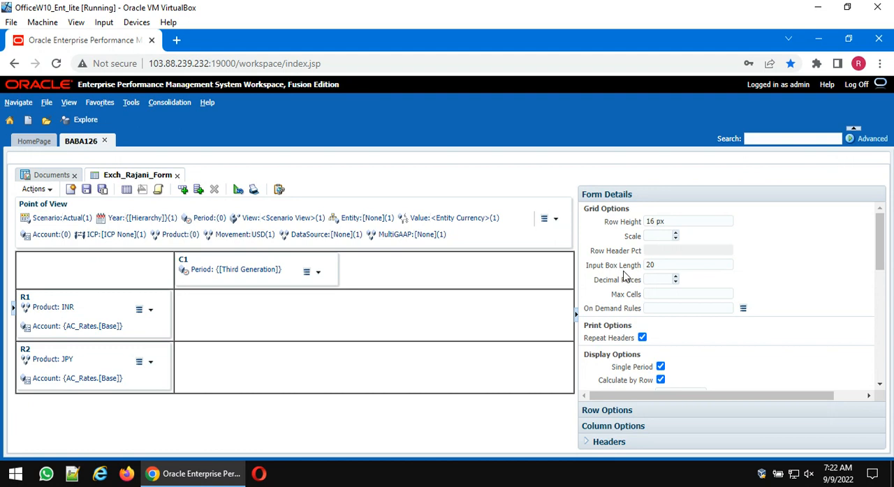
click(127, 190)
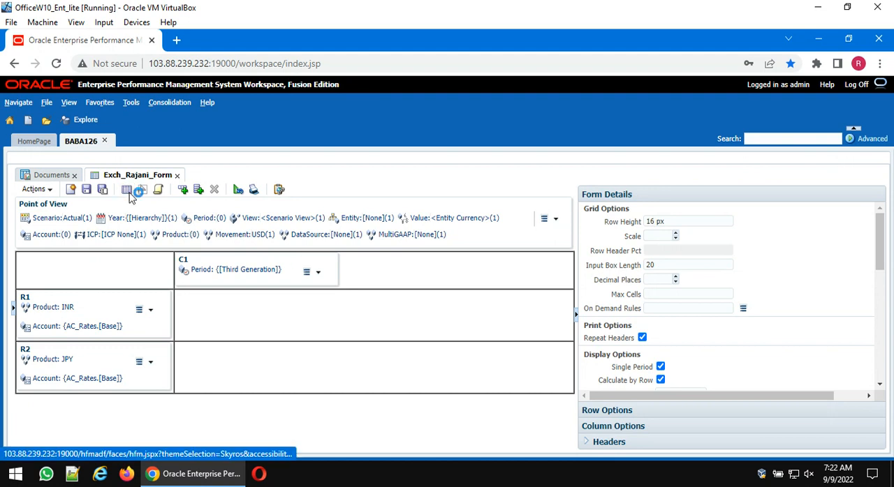
drag(489, 441, 213, 471)
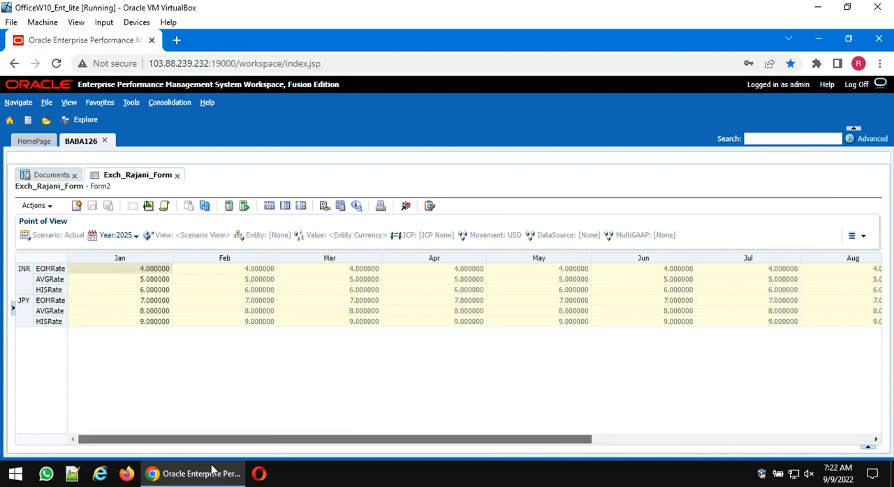
- Set the exchange rates form's Input Box Length to 10, save the change and display the data form
click(148, 207)
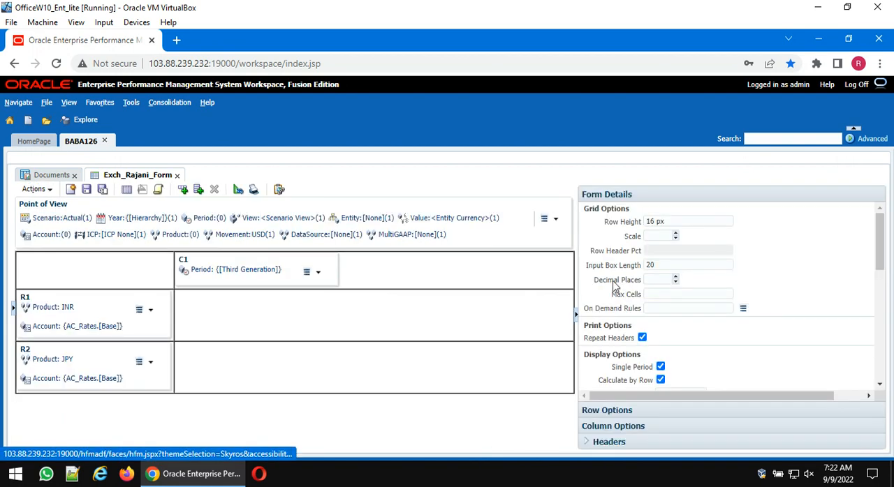
click(659, 266)
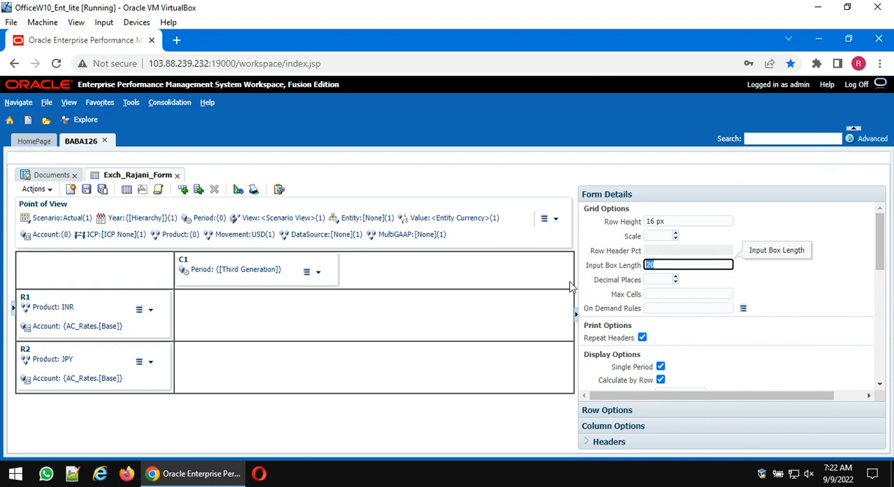
text(10)
click(123, 190)
click(122, 190)
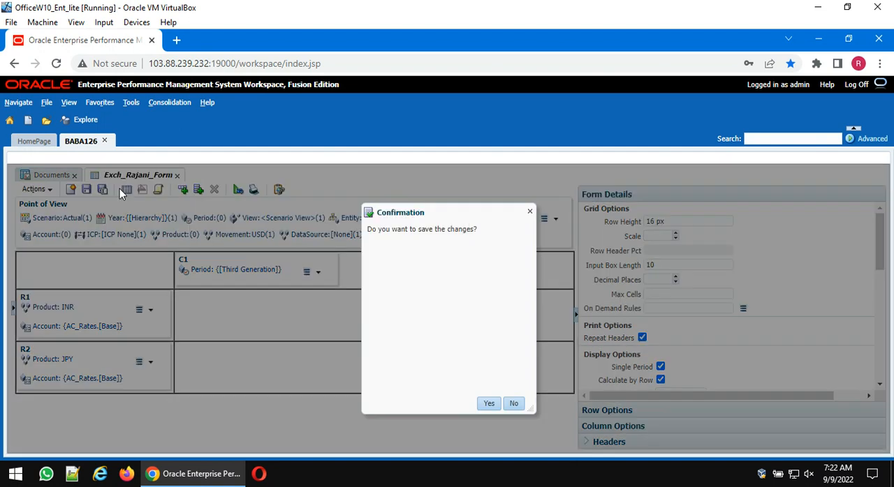
click(488, 405)
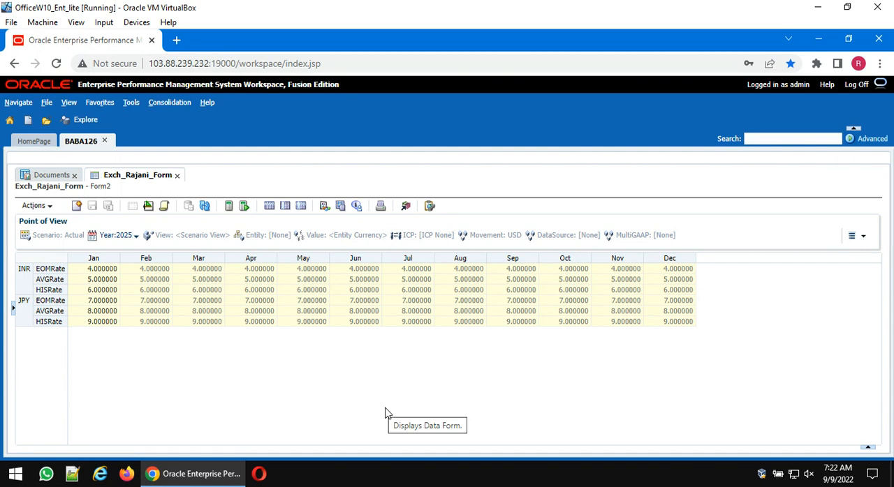
- Close the exchange rates form and open the CA form described as Form1 from the owner's personal folder
click(148, 205)
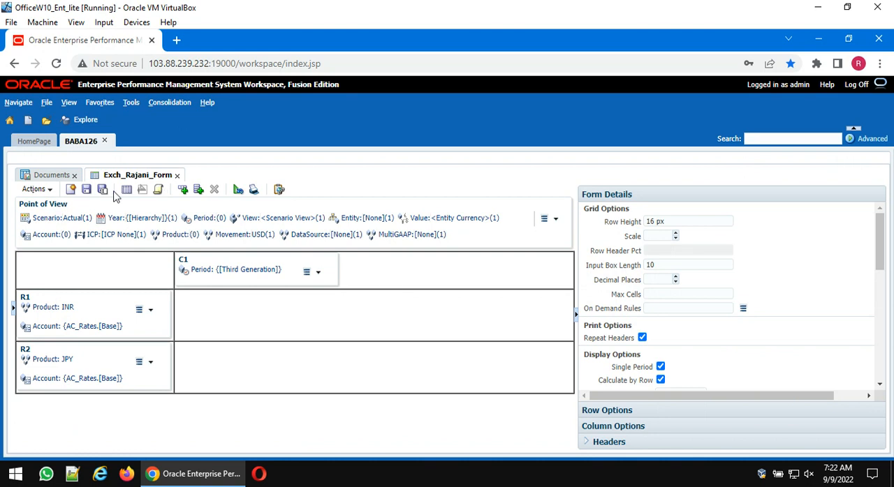
click(176, 176)
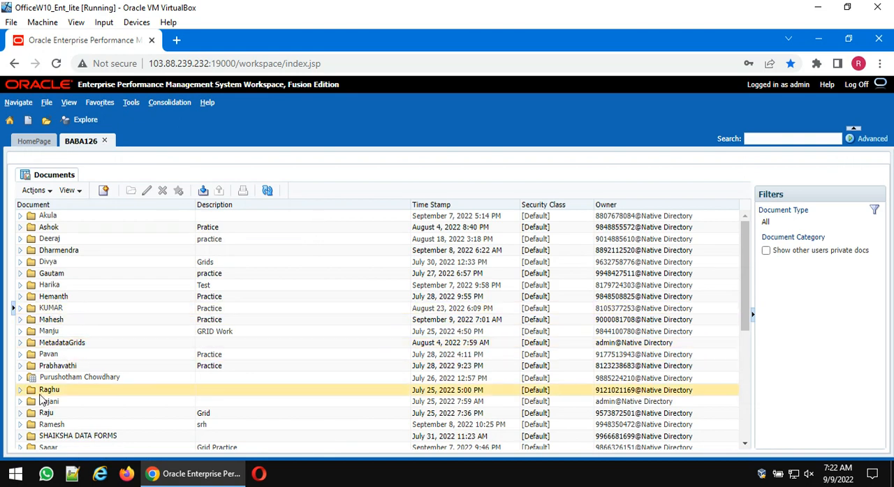
click(21, 401)
scroll(124, 380, down, 3)
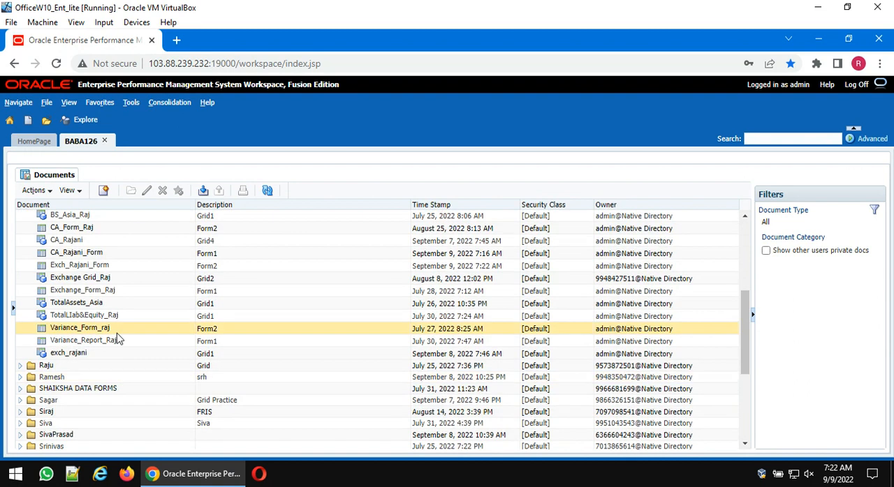
double_click(98, 254)
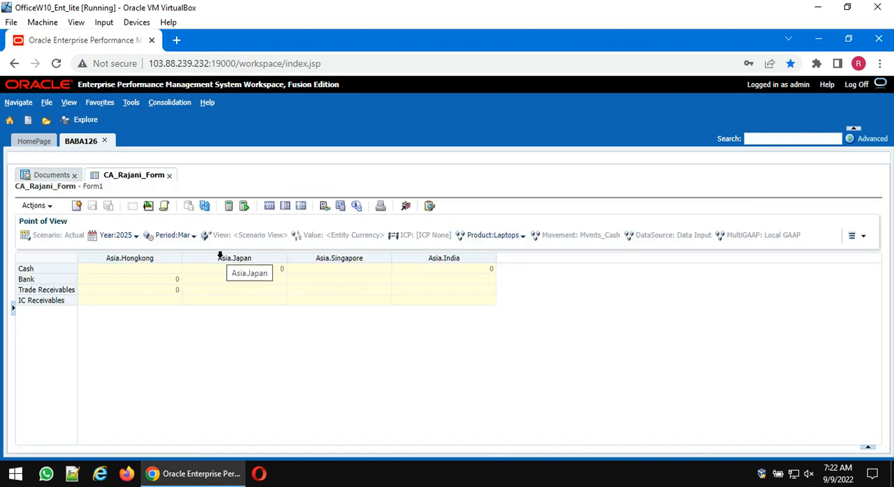
- Enter Cash of 100000 for both Asia.Hongkong and Asia.Japan
click(164, 273)
text(10)
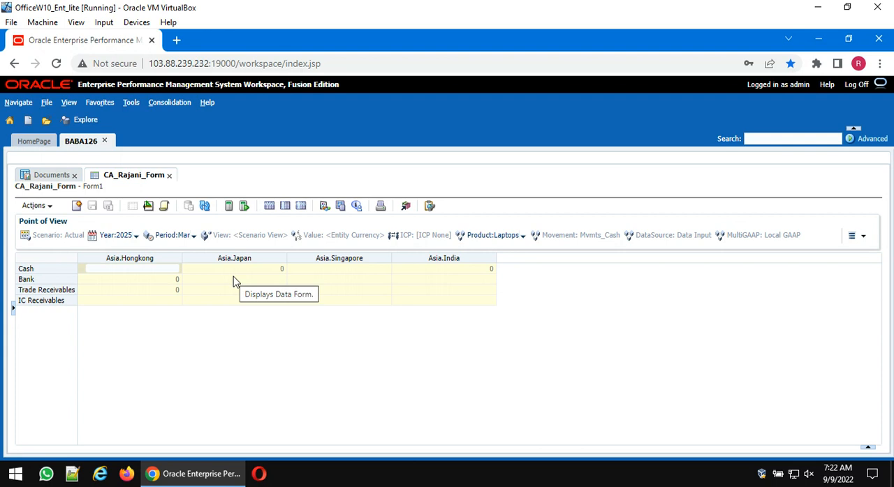
text(0000)
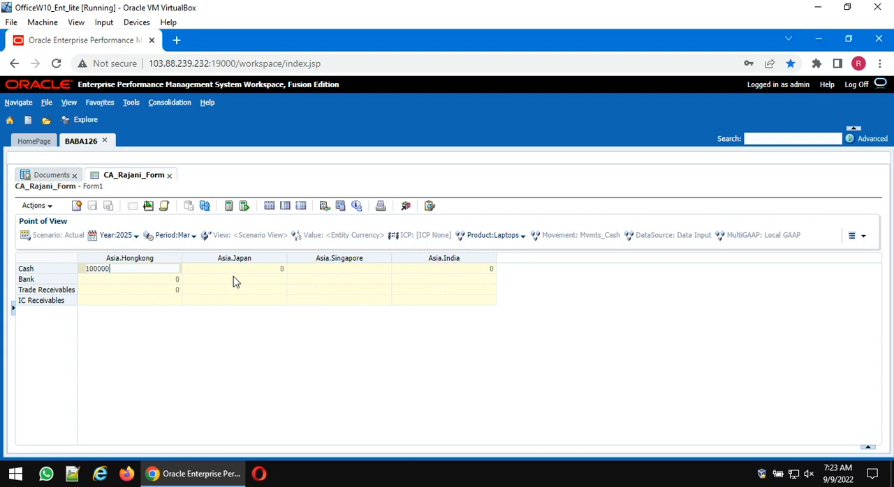
key(Return)
click(239, 269)
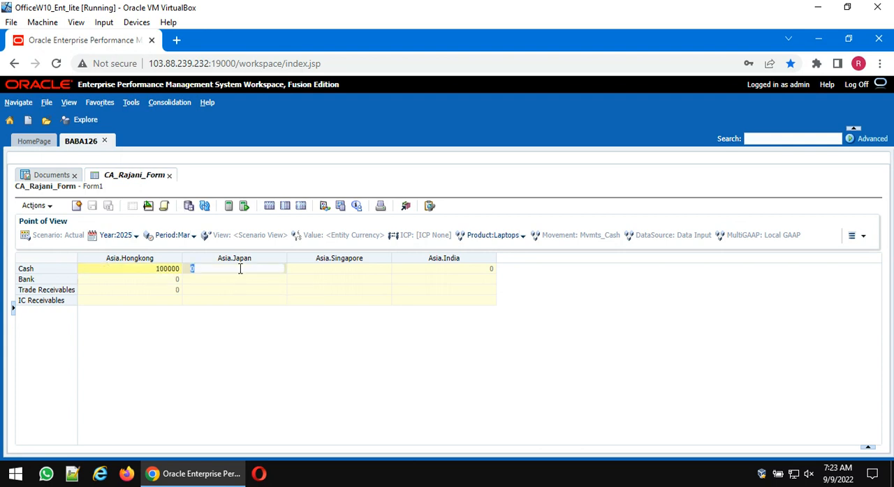
text(100000)
key(Return)
- Enter Cash of 200000 for Asia.Singapore and 300000 for Asia.India, and submit the form data
click(326, 273)
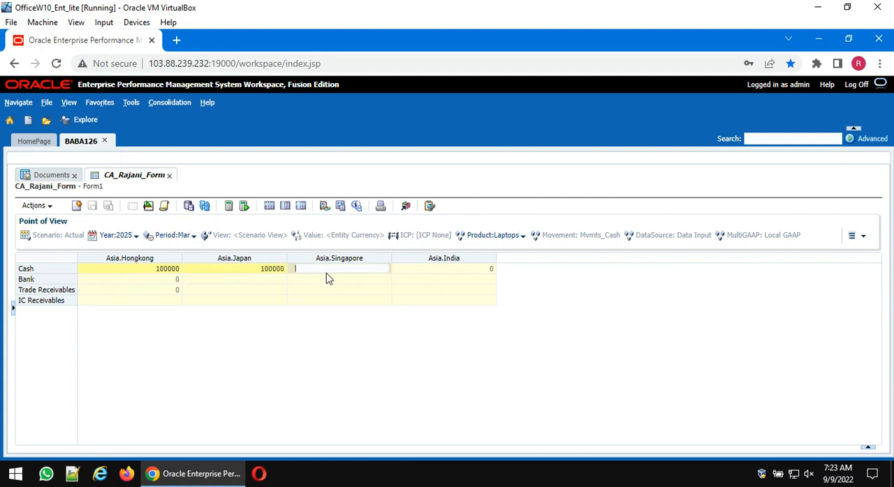
text(20000)
key(Return)
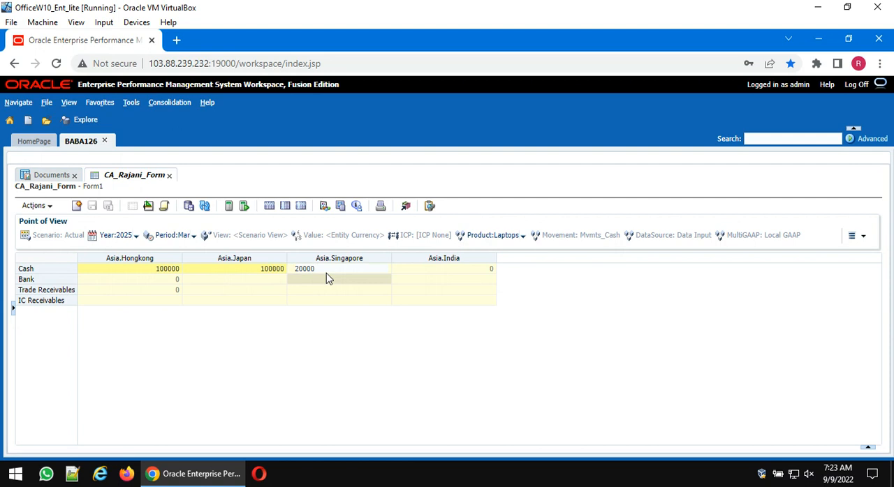
click(370, 269)
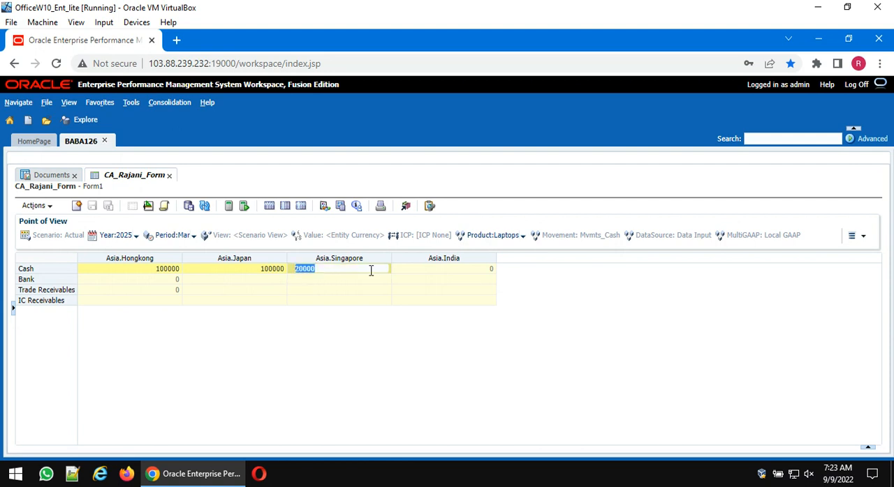
click(371, 270)
text(0)
click(423, 268)
text(300000)
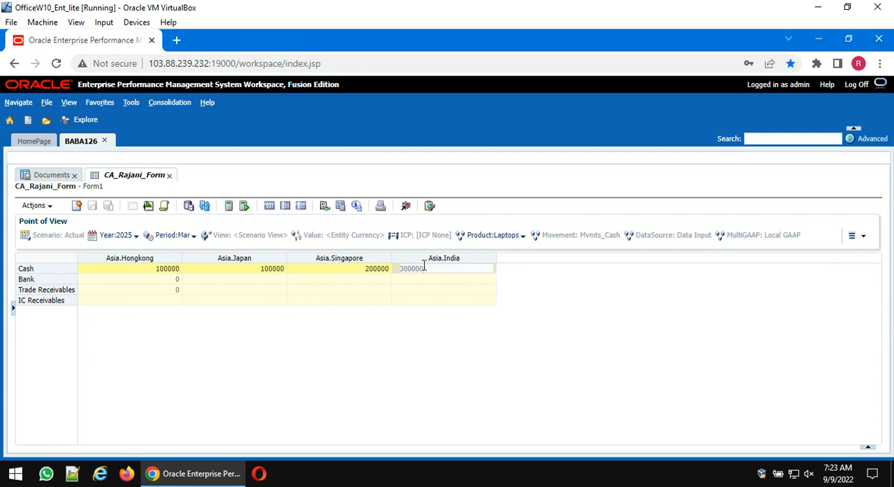
key(Return)
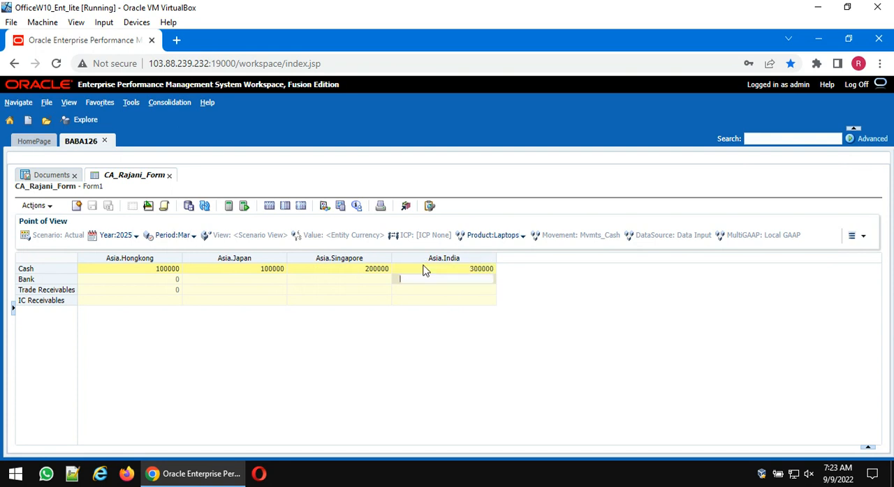
click(188, 205)
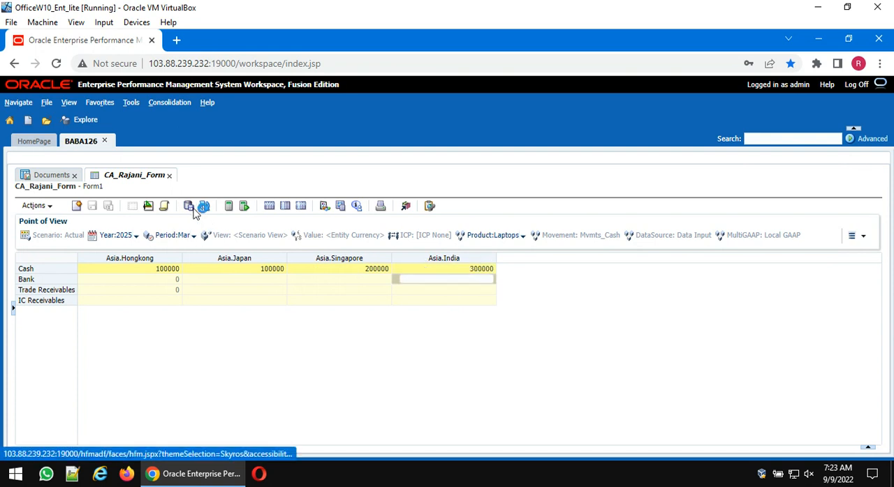
- Inspect the Entity member selection of column C1 in the CA form's design without changing it
click(149, 207)
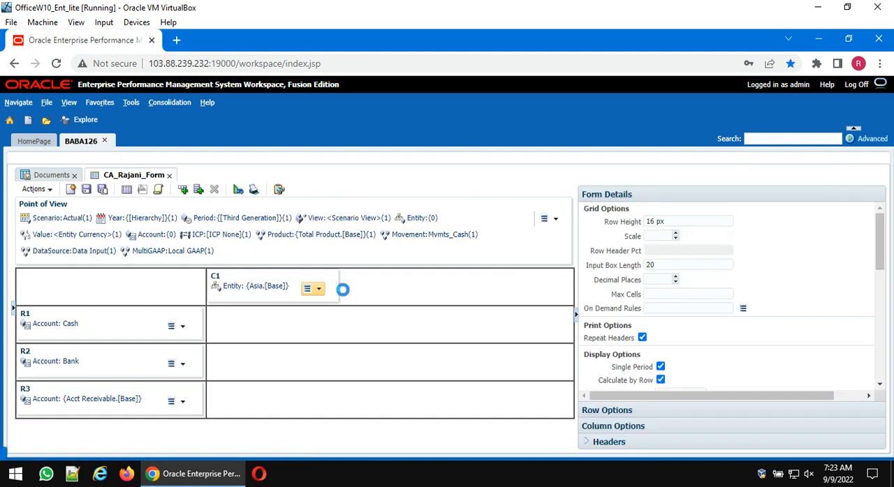
click(341, 289)
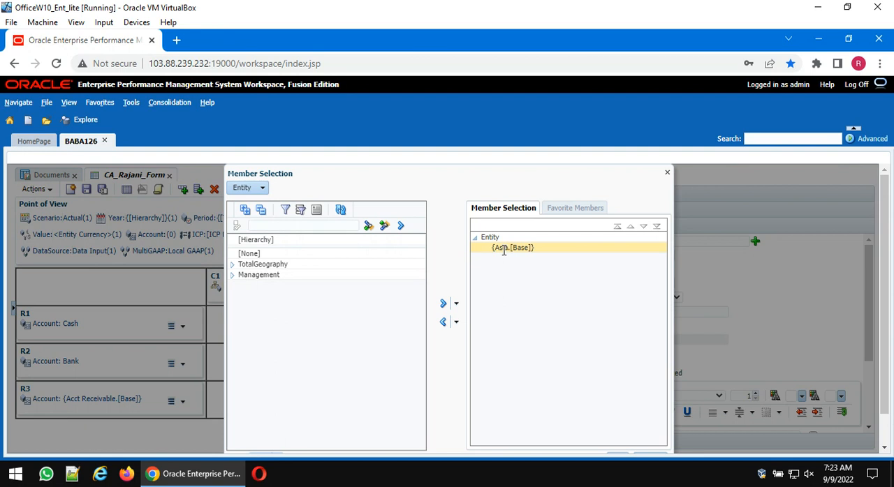
click(668, 174)
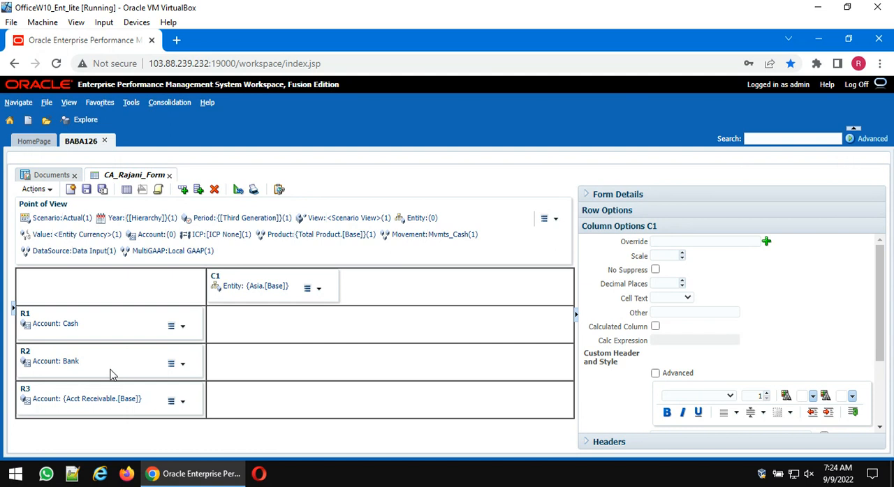
- Review the CA form's script definition from its column and row definitions through the chart options
click(158, 190)
scroll(123, 364, down, 3)
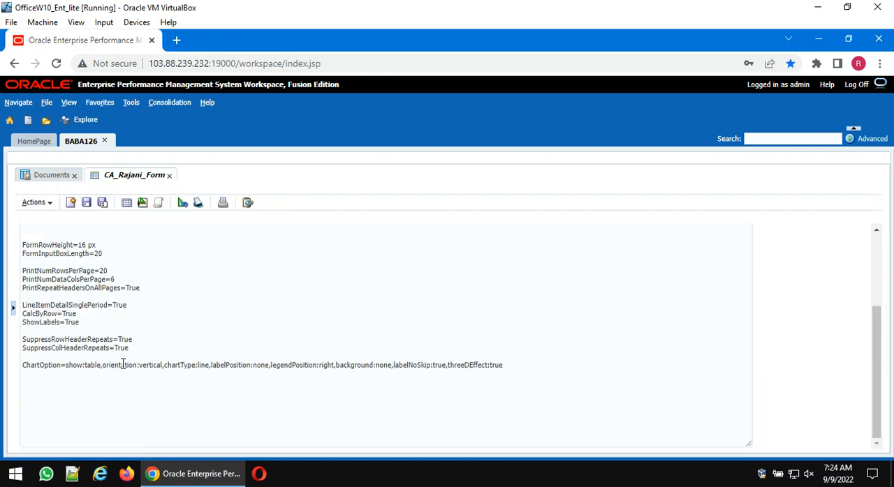
scroll(123, 365, up, 3)
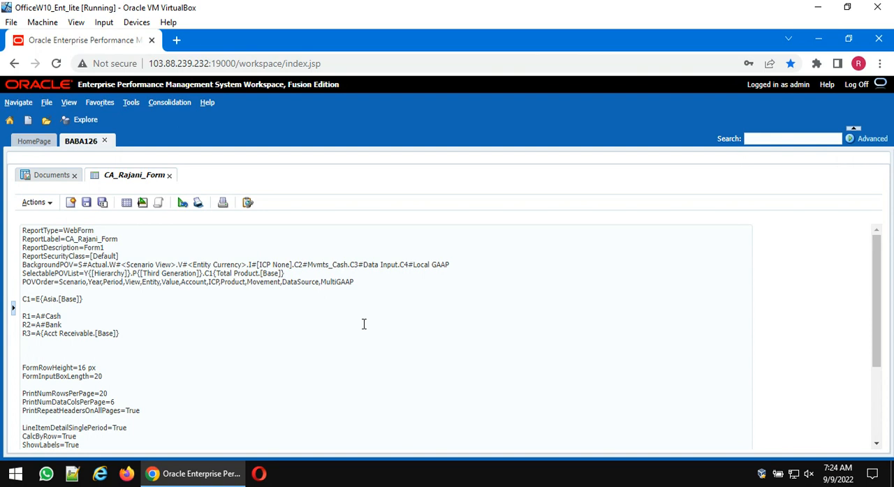
- Launch Excel and create a blank workbook
key(super+r)
text(exc)
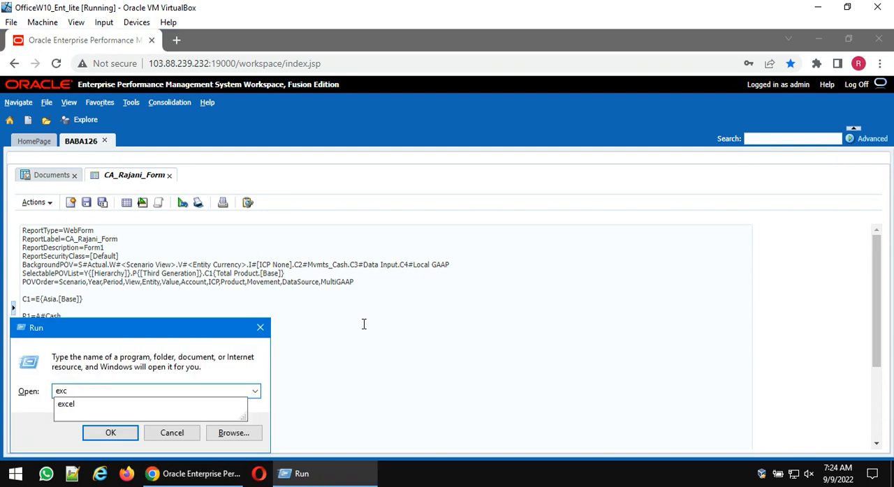
text(el)
key(Return)
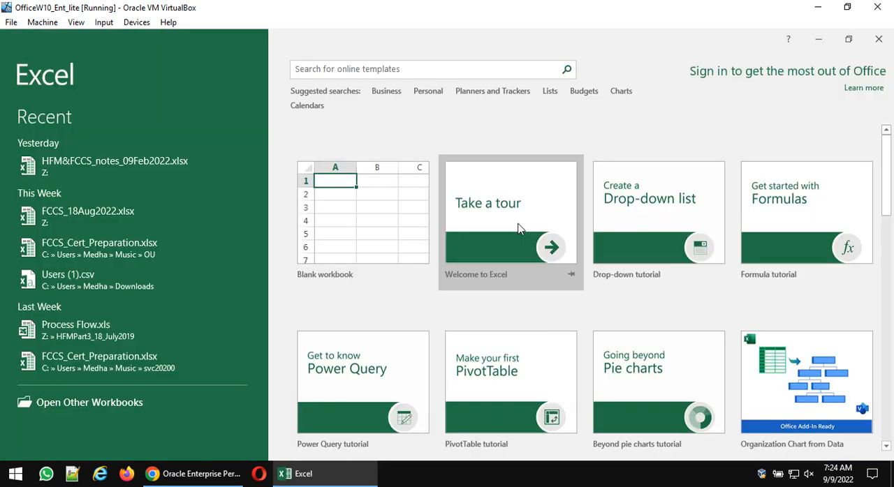
click(385, 211)
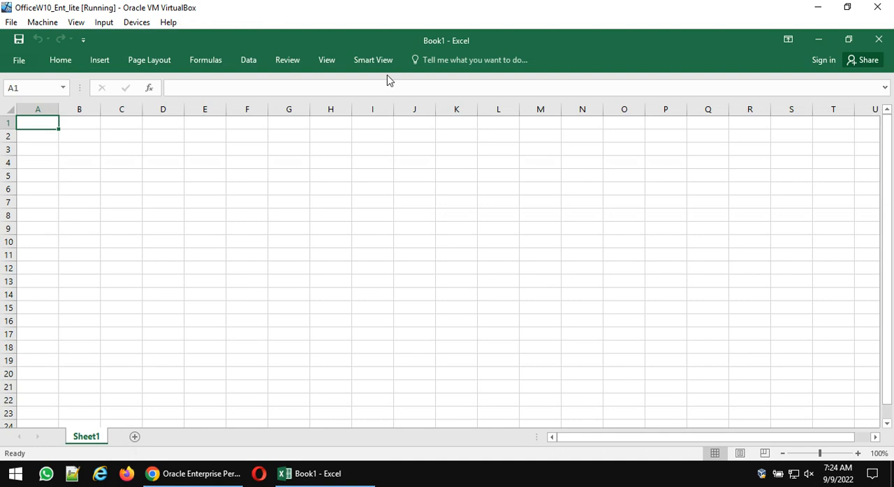
- Show the Smart View private connections and choose HFMCluster under Financial Management
click(375, 62)
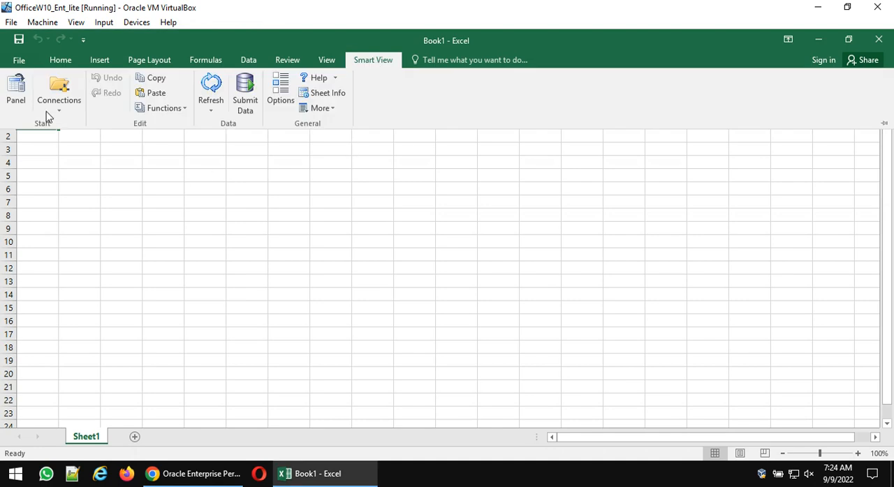
click(14, 91)
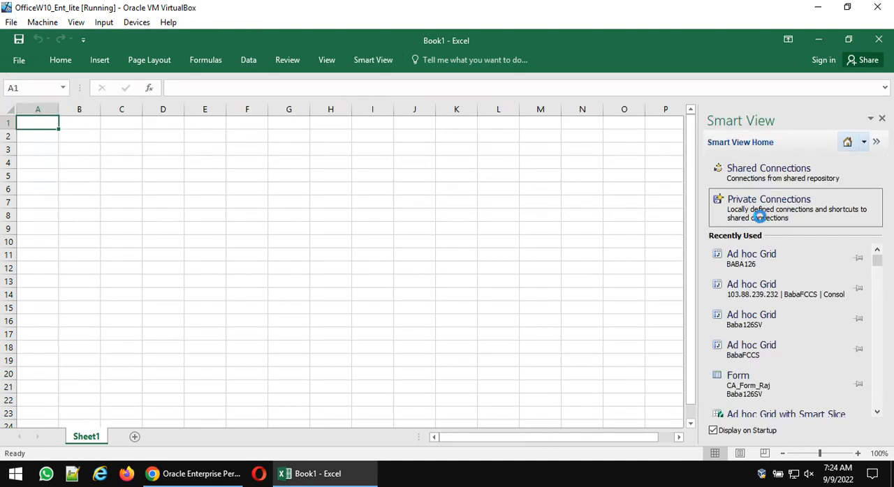
click(759, 211)
click(847, 167)
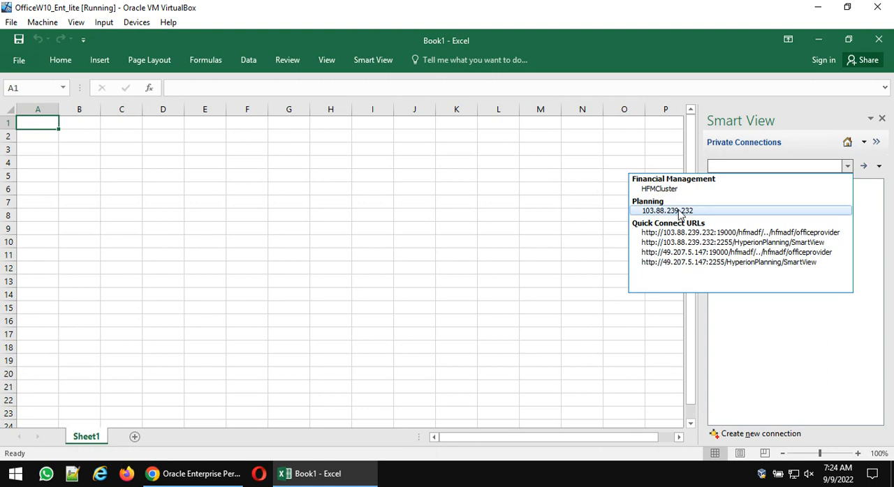
click(665, 190)
- Connect to the BABA126 application by entering the account password for the admin user
double_click(722, 187)
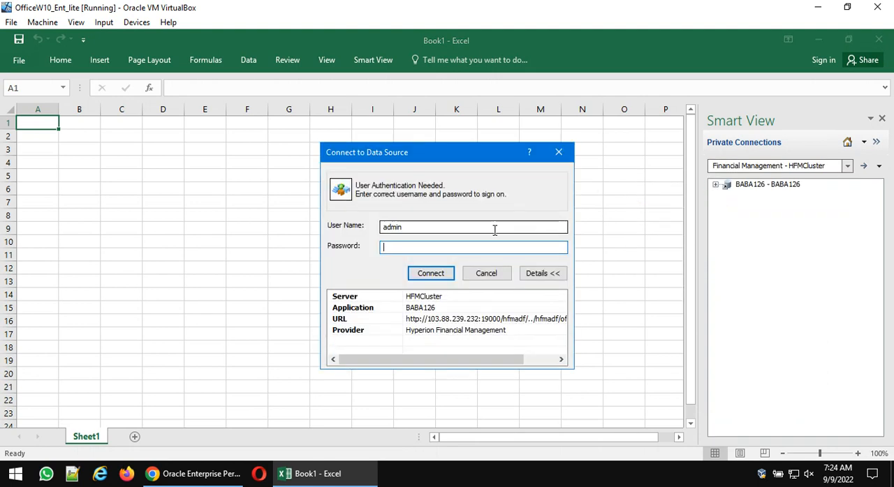
key(Return)
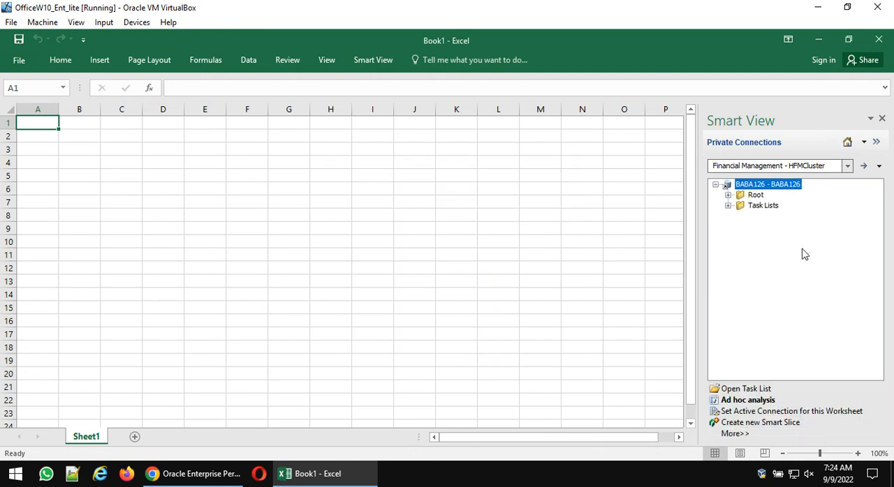
- Use Smart View Member Selection to fill column A with the Base members of Total Balance Sheet from the Account dimension, and autofit it
click(734, 435)
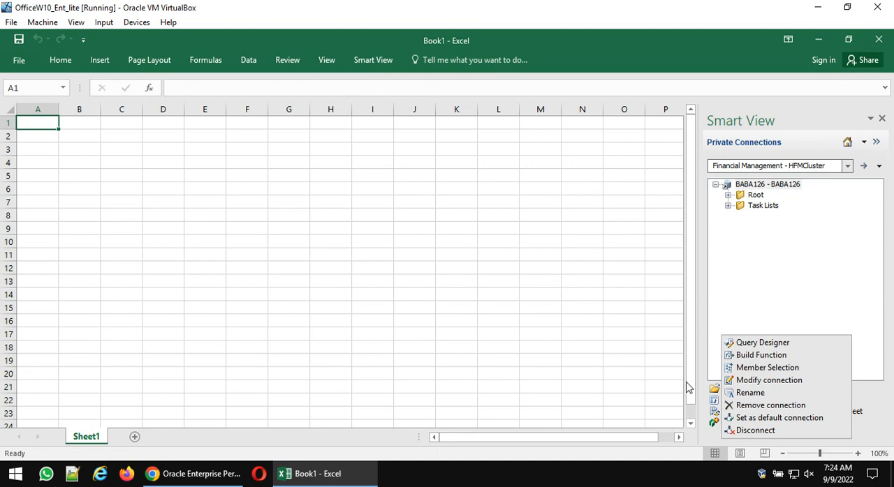
click(762, 368)
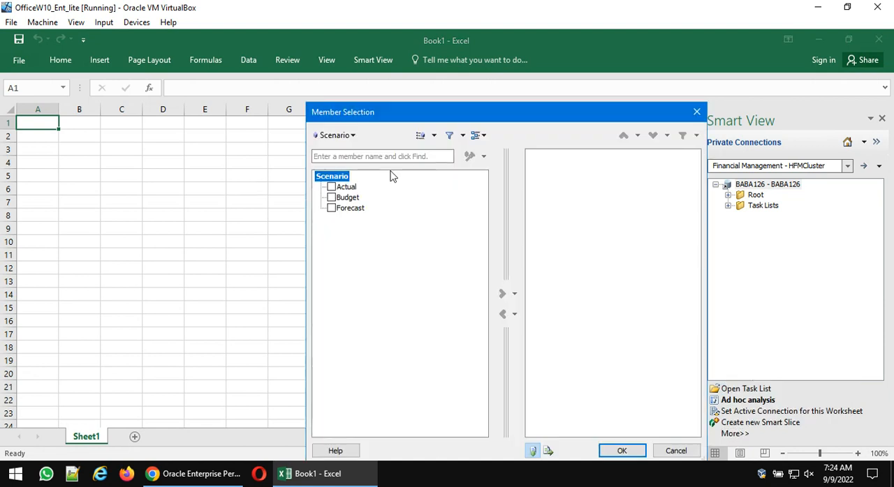
click(354, 136)
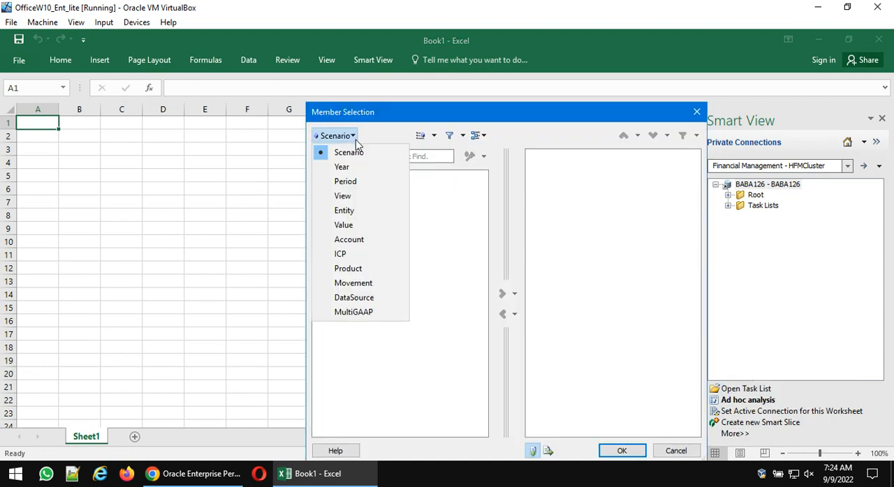
click(343, 241)
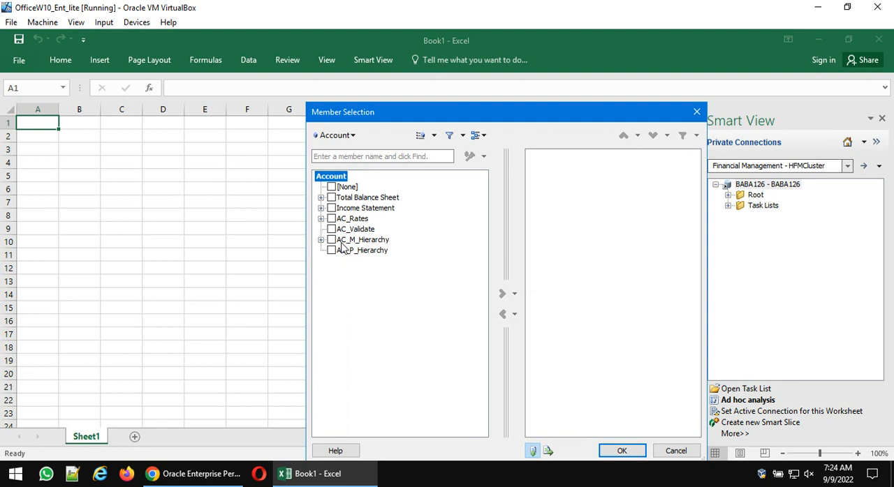
click(331, 198)
click(514, 295)
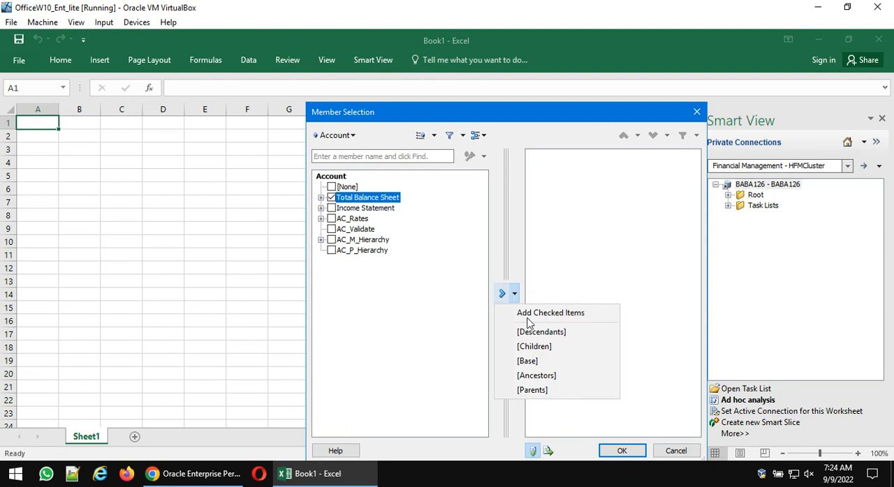
click(528, 361)
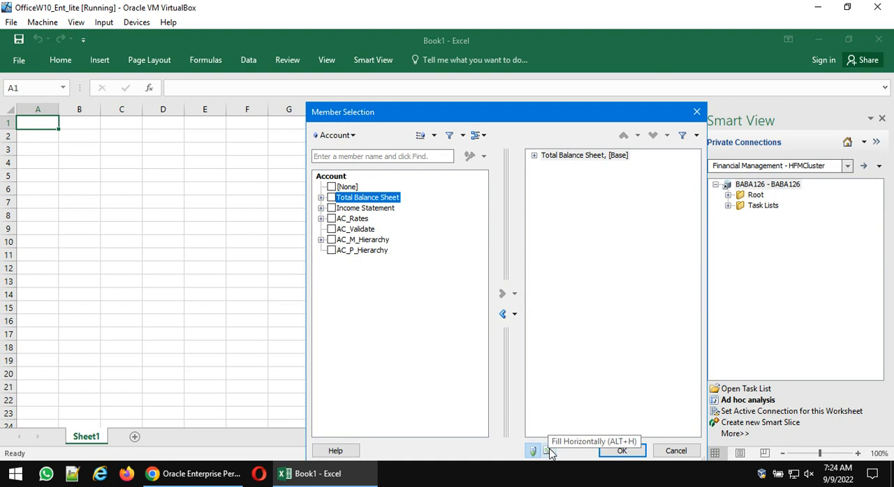
click(620, 451)
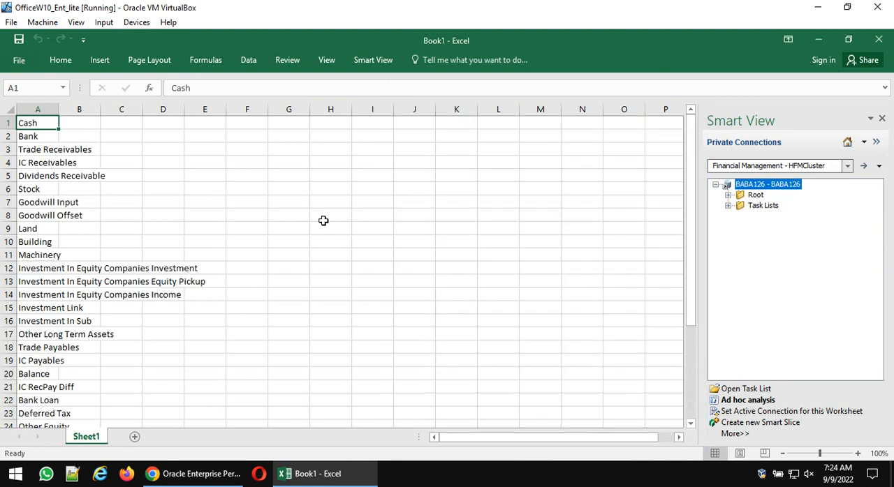
double_click(58, 109)
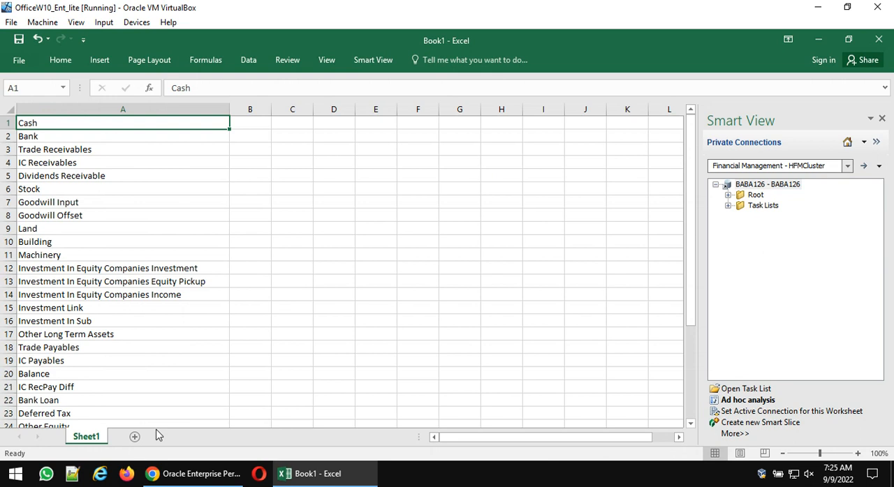
- Copy the R1 to R3 row definitions from the form script in Chrome into a new Excel sheet, autofit column A and clear the R3 line
click(133, 438)
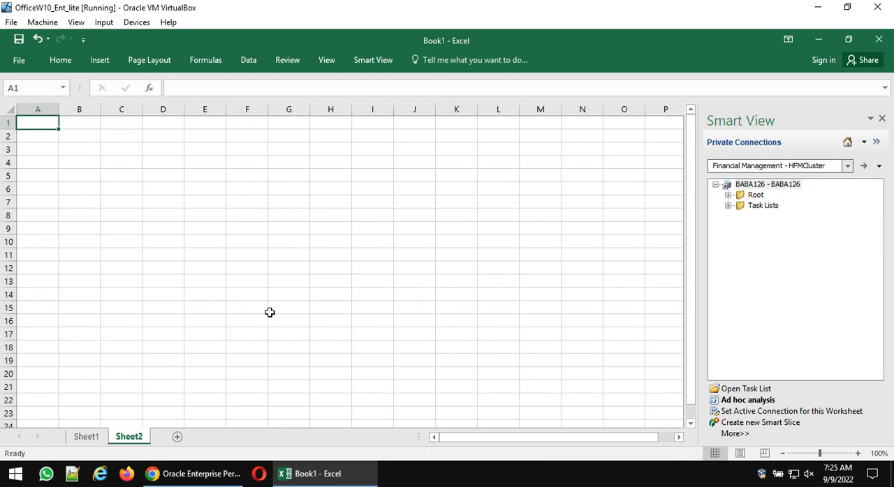
click(213, 476)
drag(133, 335, 3, 316)
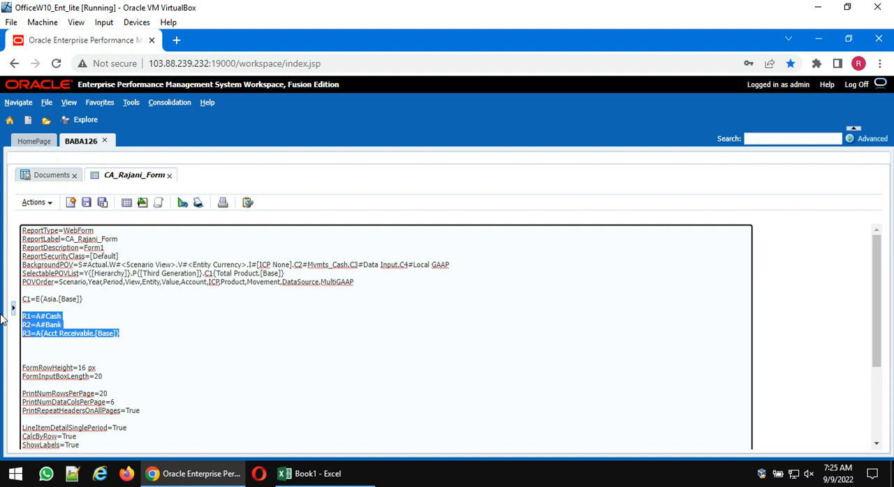
key(ctrl+c)
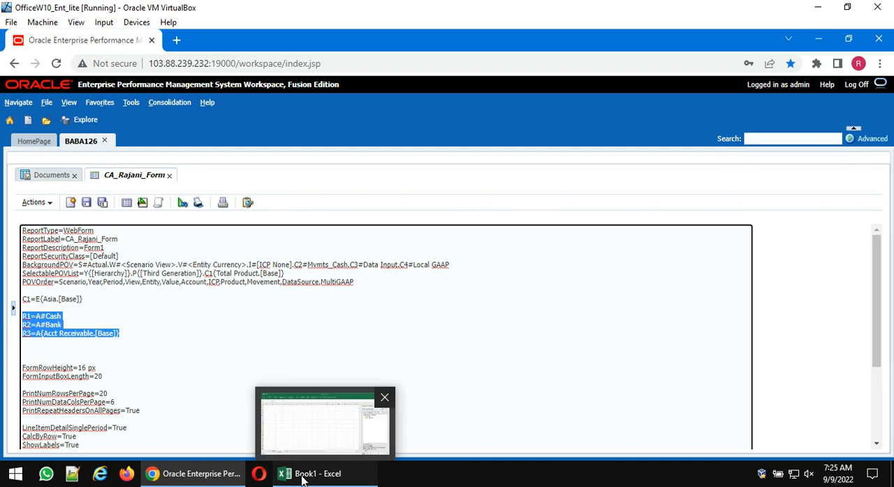
click(300, 474)
key(ctrl+v)
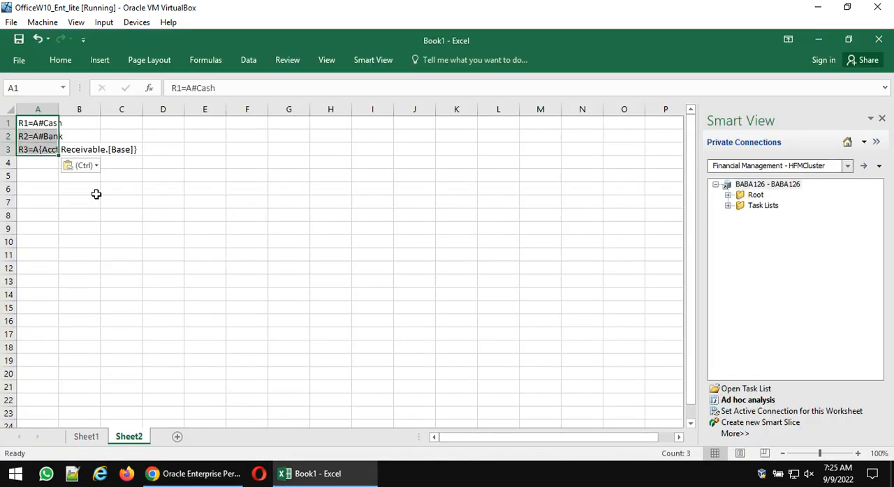
double_click(58, 109)
click(94, 150)
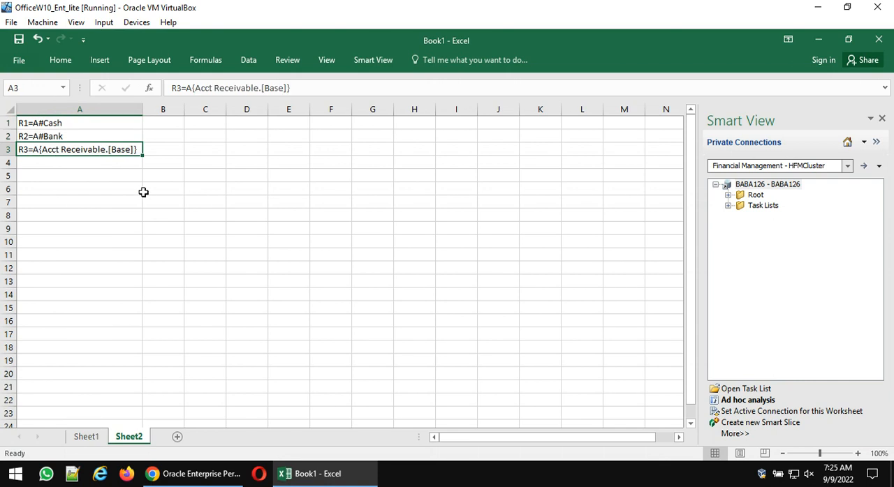
key(Delete)
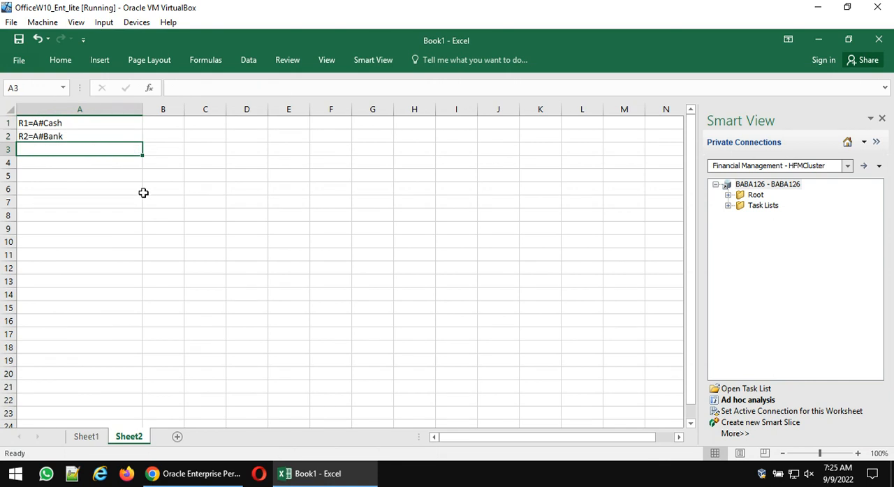
- Split column A with fixed-width Text to Columns, placing breaks after R, after the row number and after =A#
click(92, 110)
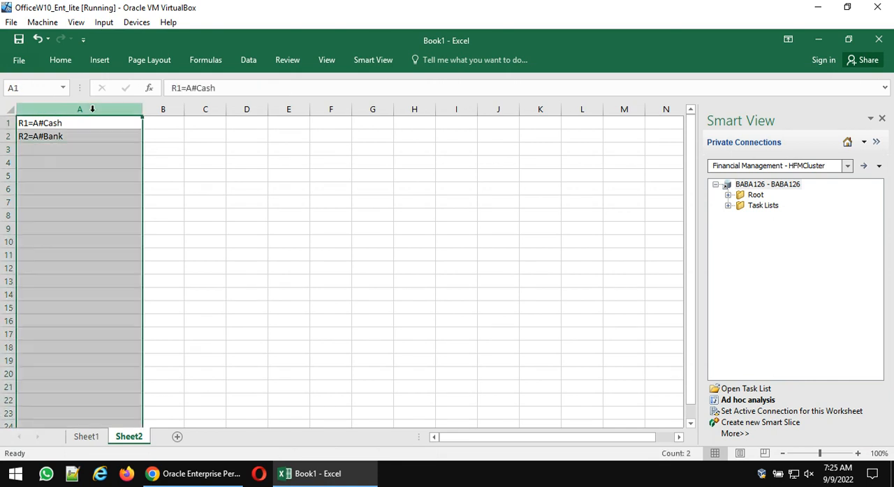
click(251, 64)
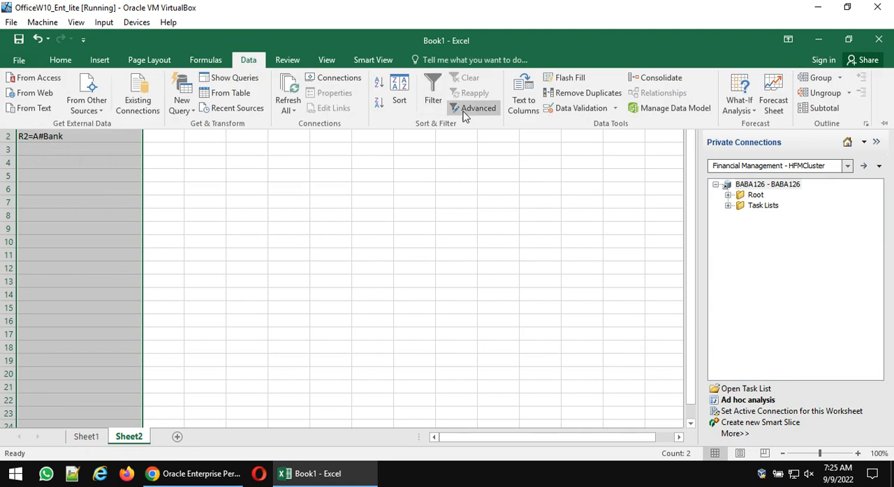
click(524, 101)
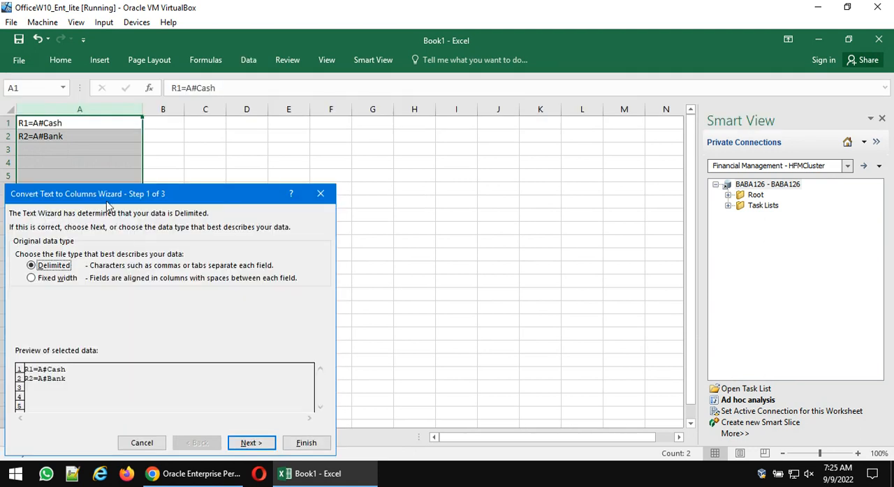
drag(106, 198, 402, 137)
click(356, 217)
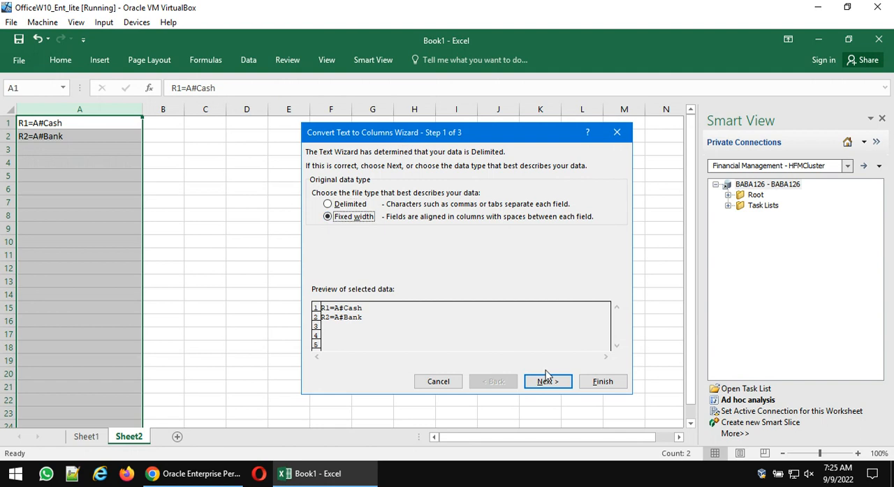
click(545, 382)
click(317, 316)
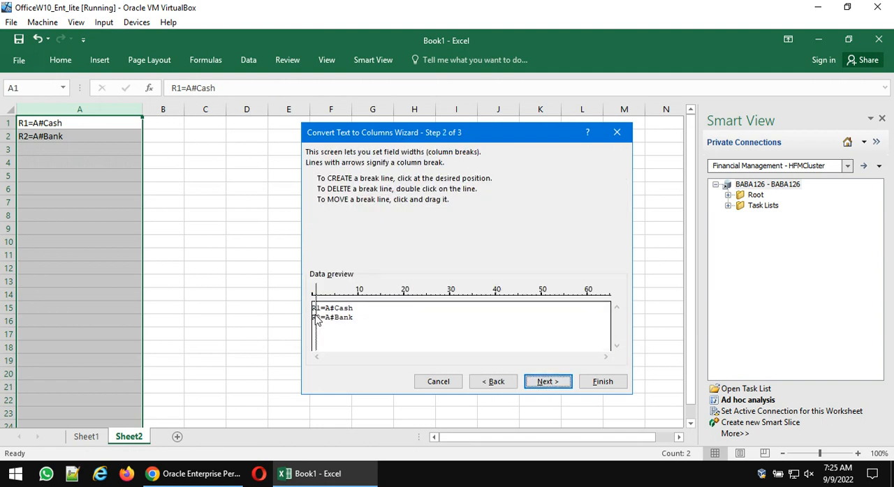
click(322, 319)
click(322, 321)
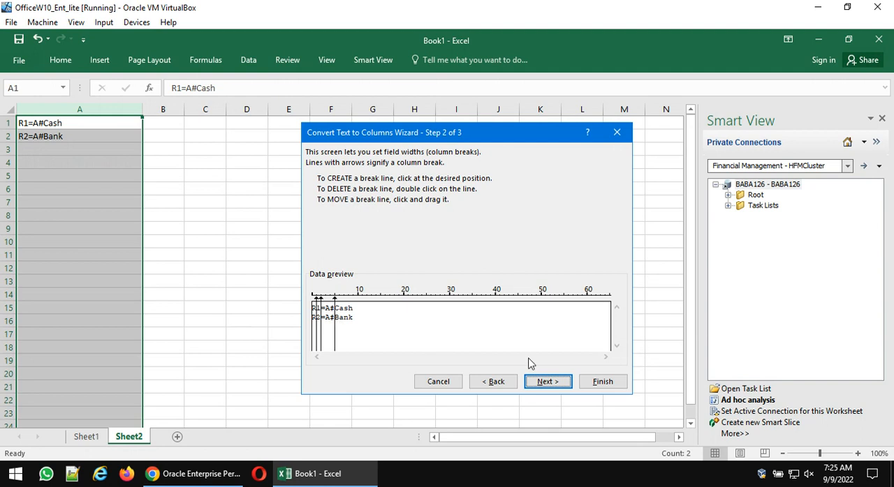
click(606, 382)
click(364, 266)
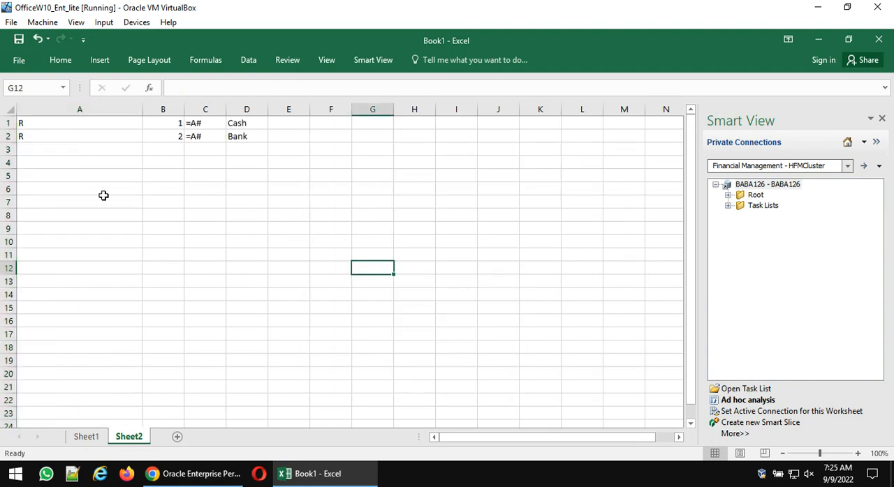
- Autofit all columns of Sheet2 to their contents
click(10, 111)
double_click(142, 110)
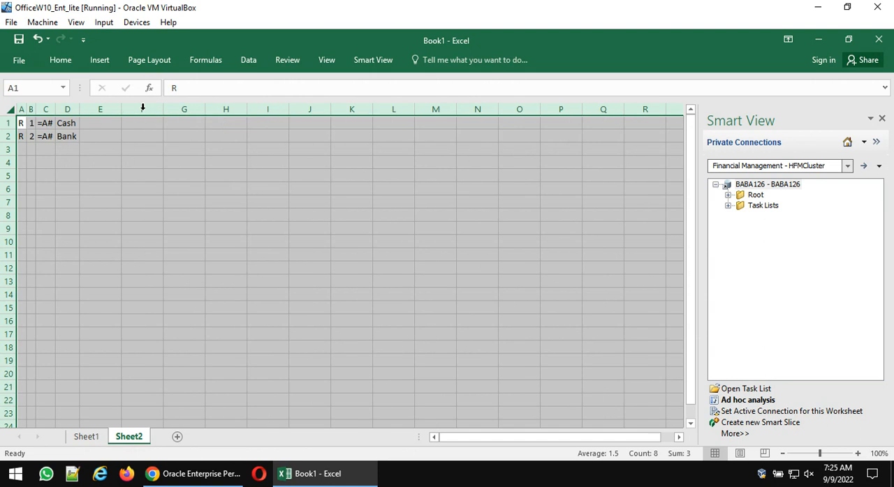
click(172, 185)
- Copy the full account list from Sheet1 into Sheet2 starting at D1, and autofit column D
click(95, 437)
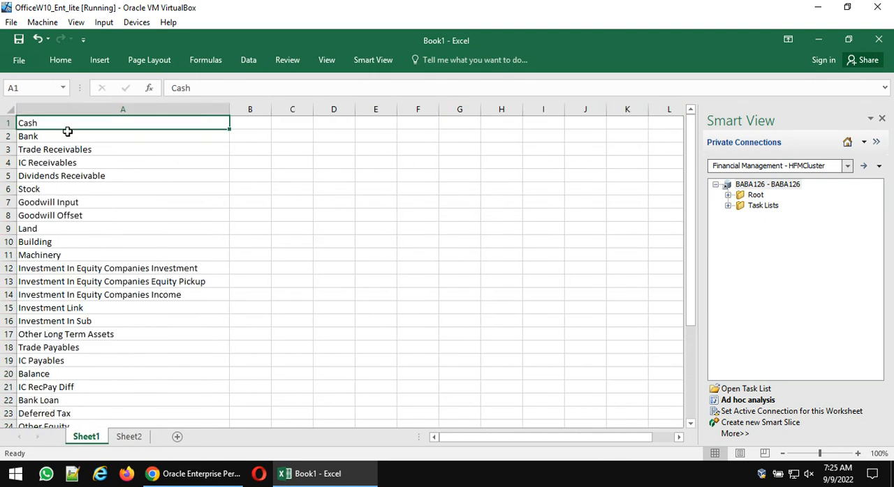
key(ctrl+shift+Down)
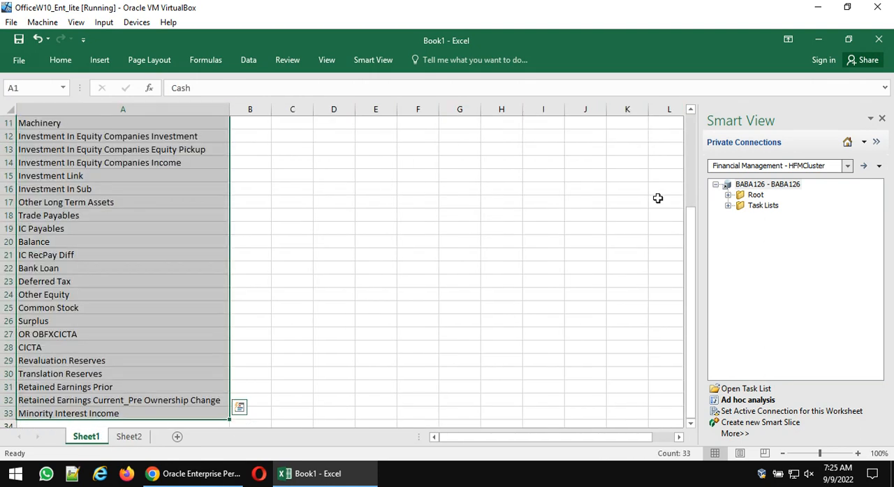
key(ctrl+c)
click(129, 438)
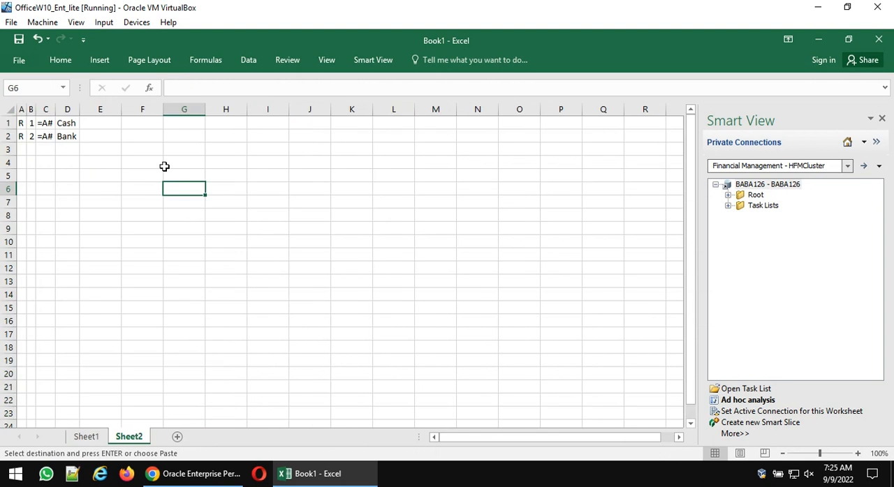
click(74, 124)
key(ctrl+v)
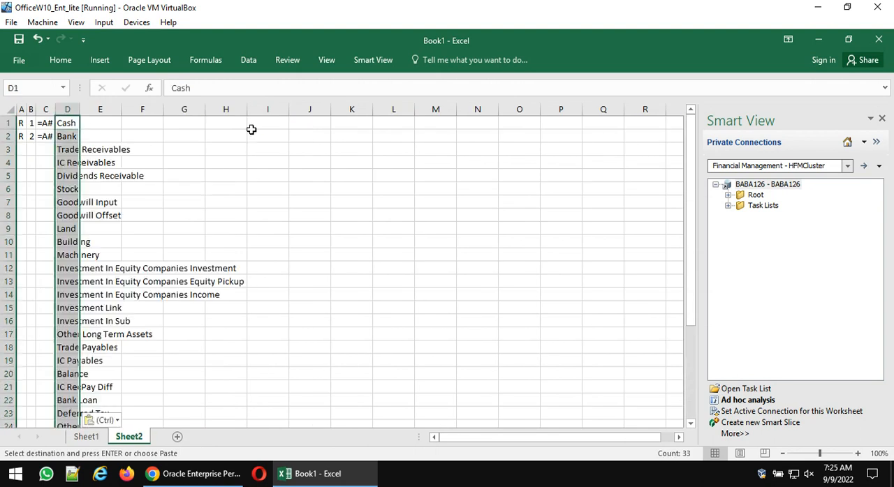
double_click(80, 109)
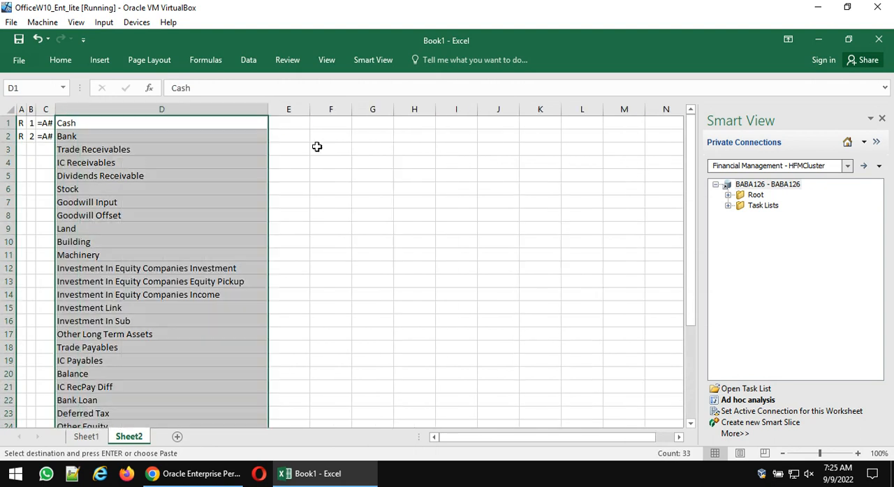
- Enter the formula =A1&B1&C1&D1 in F1 to join the row definition parts
click(318, 126)
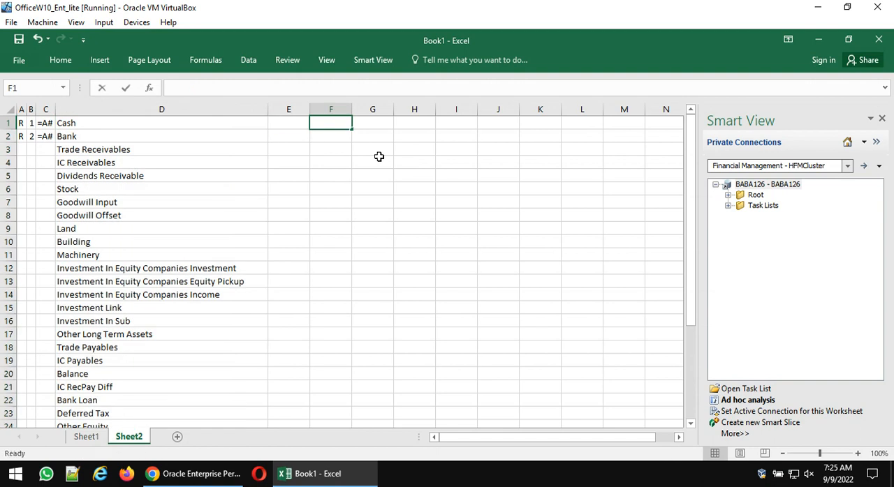
text(=)
key(Left)
key(Home)
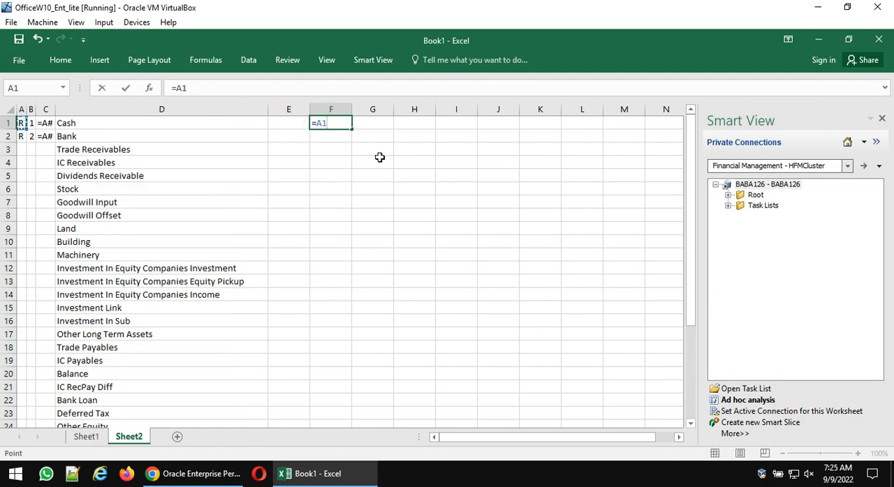
text(&)
key(Left)
key(Left)
key(Left)
key(Left)
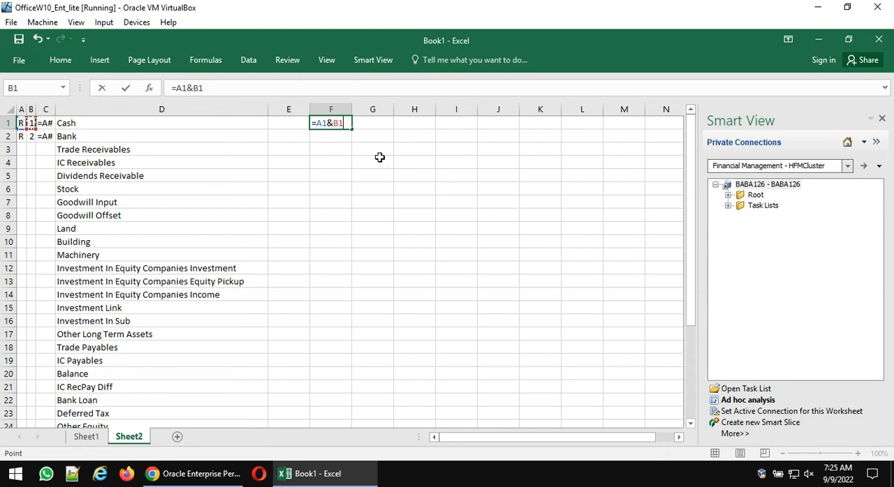
text(&)
key(Left)
key(Left)
key(Left)
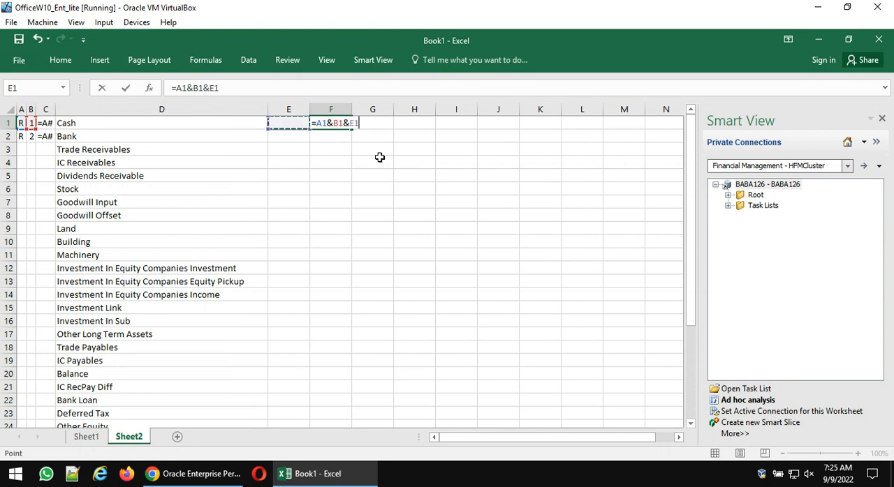
text(&)
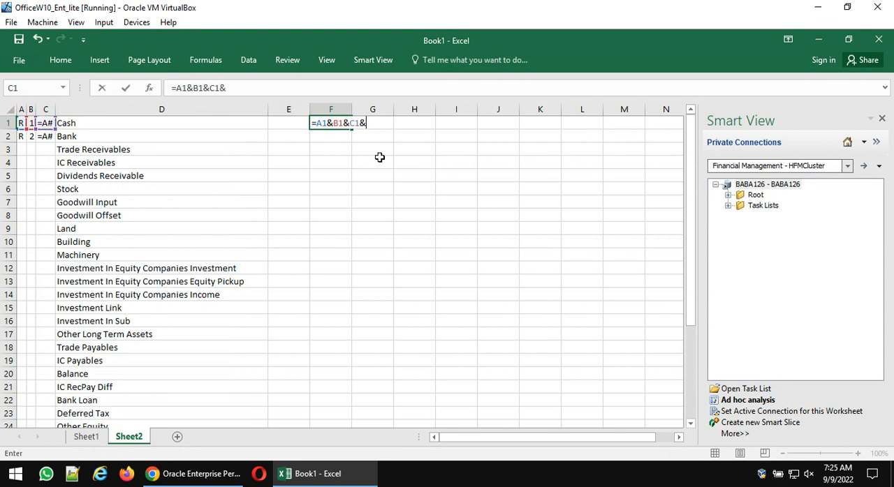
key(Left)
- Fill the R, 2 and =A# entries of A2:C2 down to row 33, alongside the last account
key(Left)
key(Return)
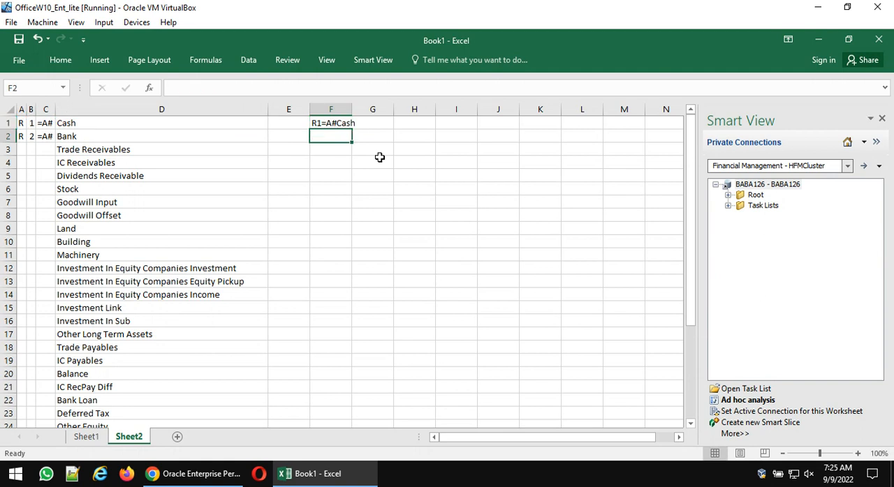
key(Left)
key(Left)
key(Left)
key(Left)
key(Right)
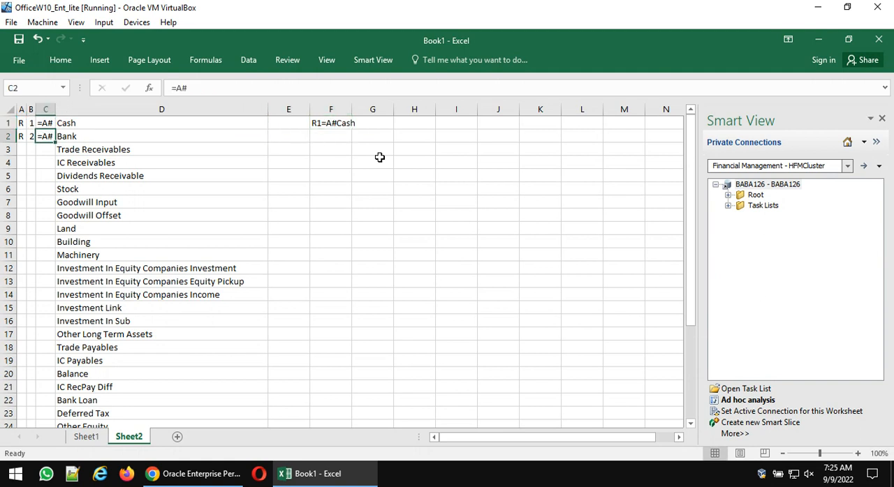
key(Right)
key(ctrl+Down)
key(Left)
key(Left)
key(Left)
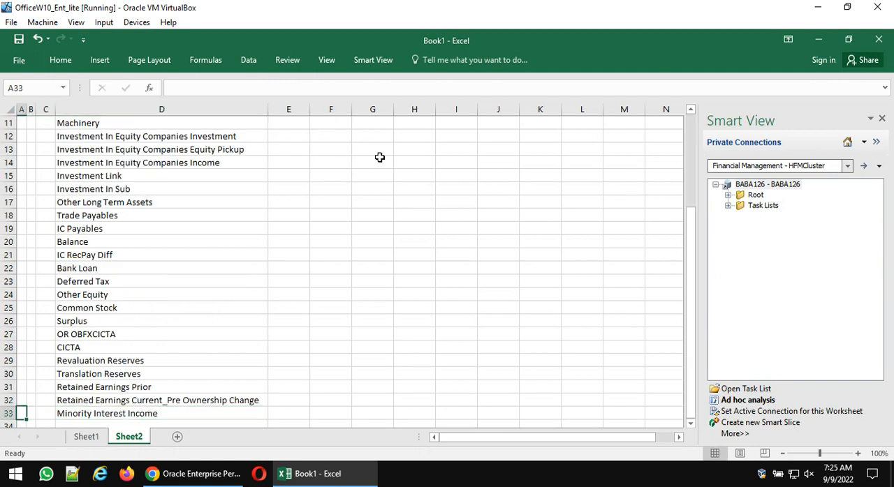
key(shift+Right)
key(shift+Right)
key(ctrl+shift+Up)
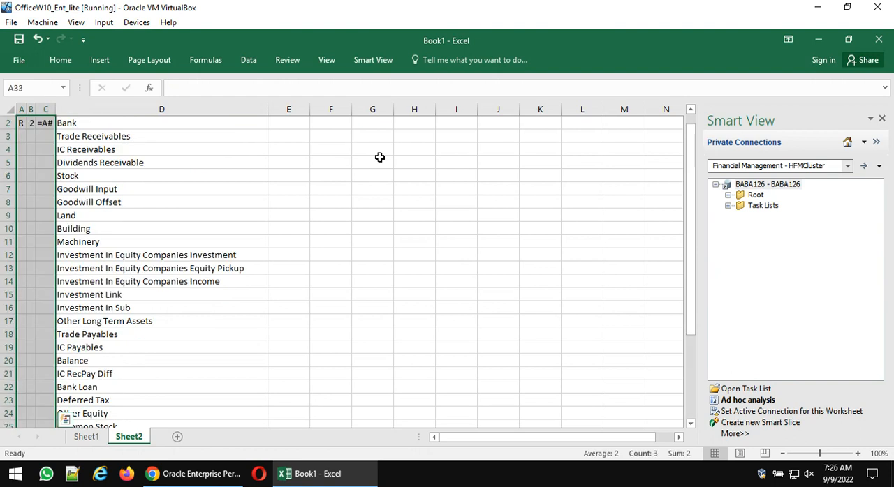
key(ctrl+d)
- Number column B from B1 down with a linear series of step value 1, and autofit the column
key(ctrl+Home)
key(Right)
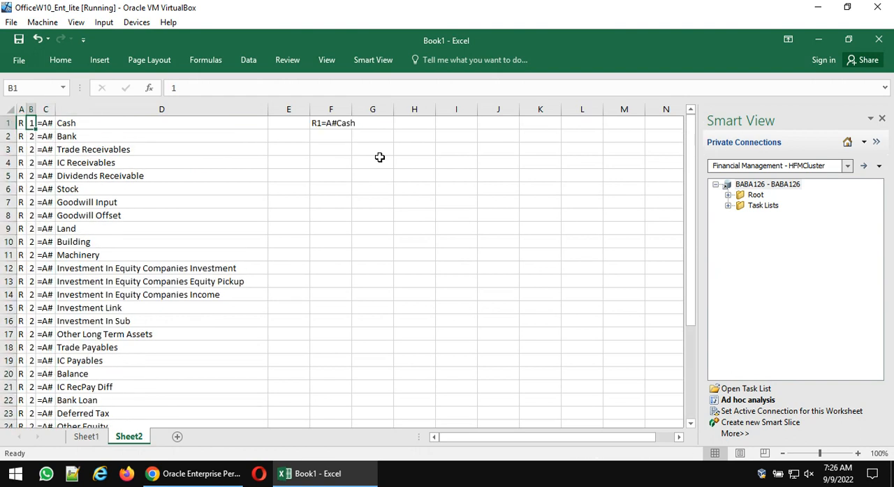
key(ctrl+shift+Down)
key(alt+e)
key(i)
key(s)
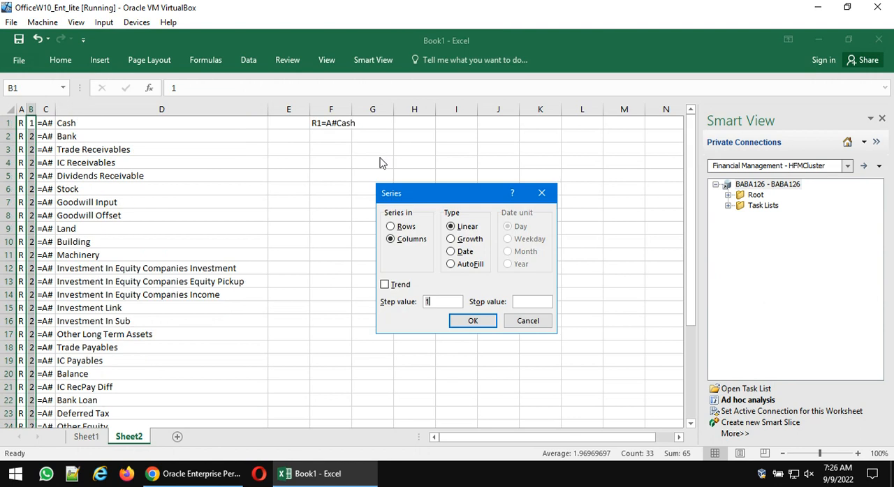
key(Return)
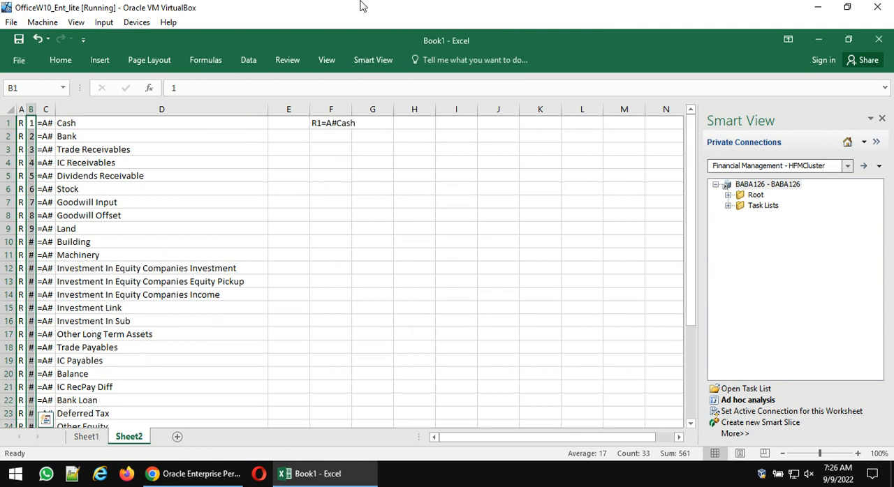
double_click(35, 109)
scroll(96, 211, down, 4)
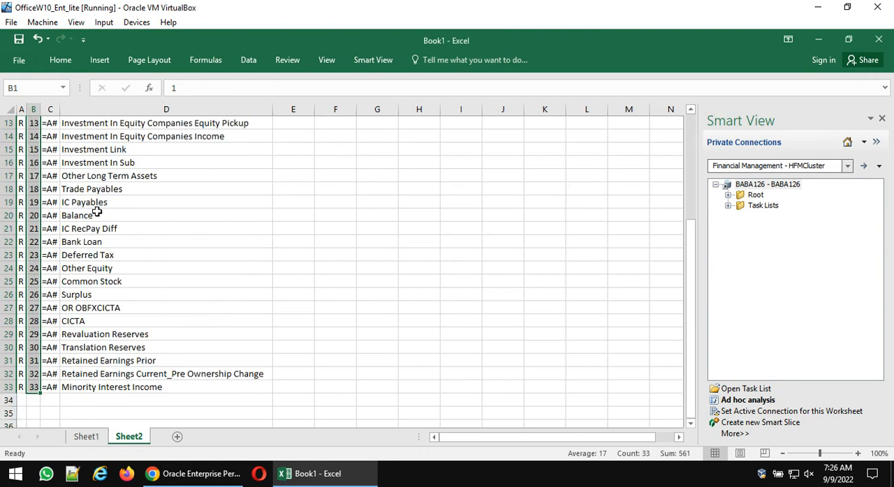
scroll(96, 210, up, 4)
- Fill the concatenation formula in F1 down to F33
click(343, 123)
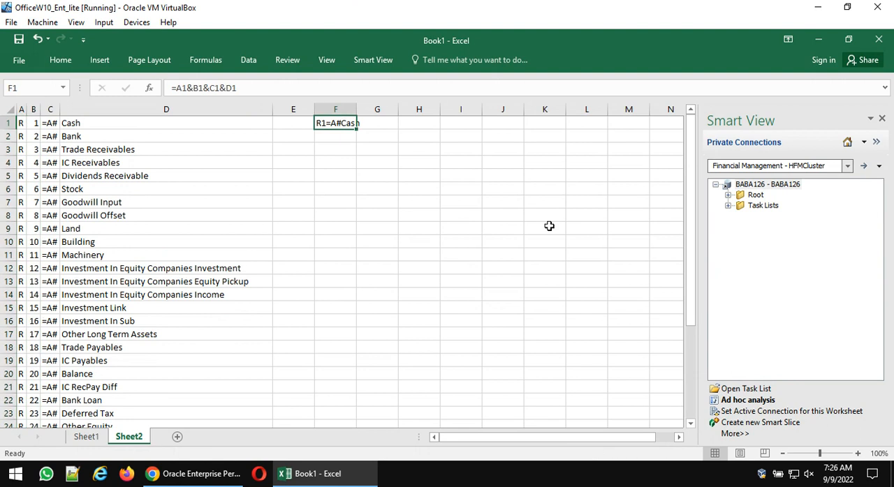
key(Left)
key(Left)
key(ctrl+Down)
key(Right)
key(Right)
key(ctrl+shift+Up)
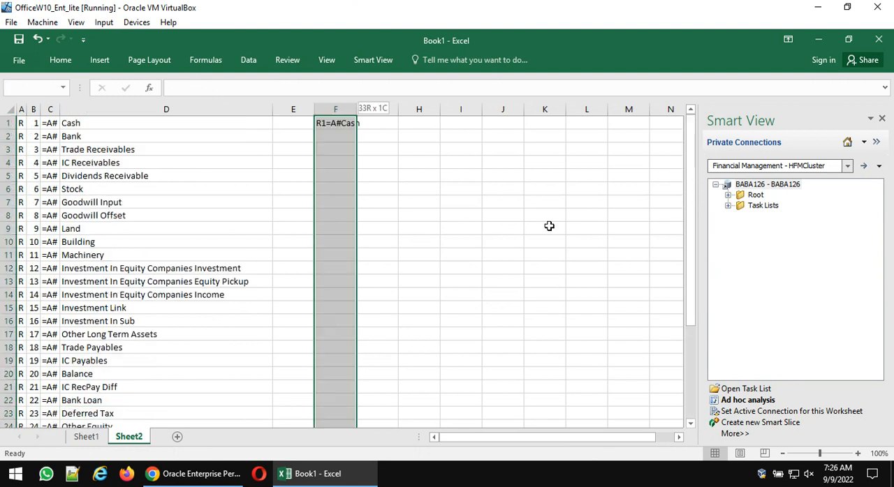
key(ctrl+d)
- Copy F1:F33, switch to Oracle EPM Workspace in Chrome and replace the form script's R1 to R3 lines with the copied rows
key(ctrl+c)
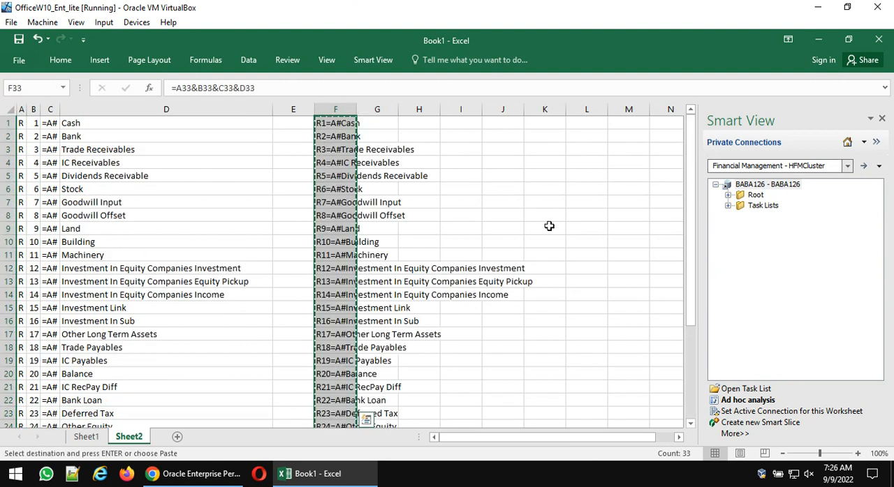
click(196, 474)
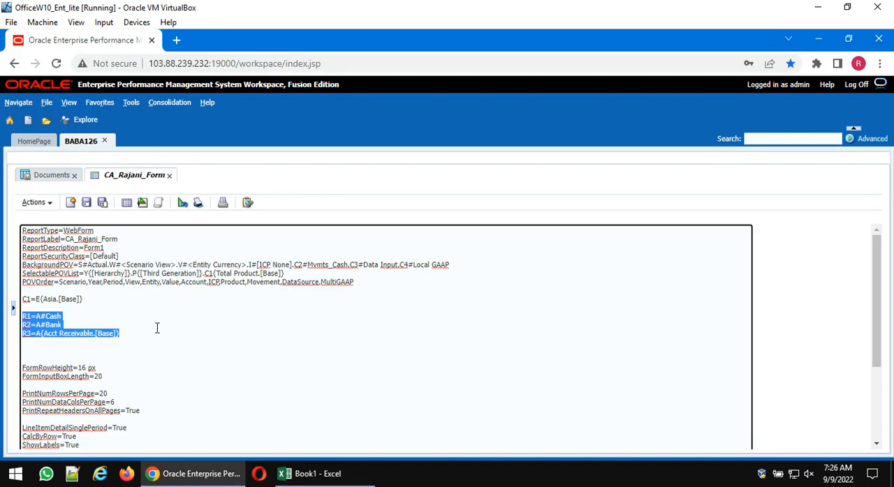
key(BackSpace)
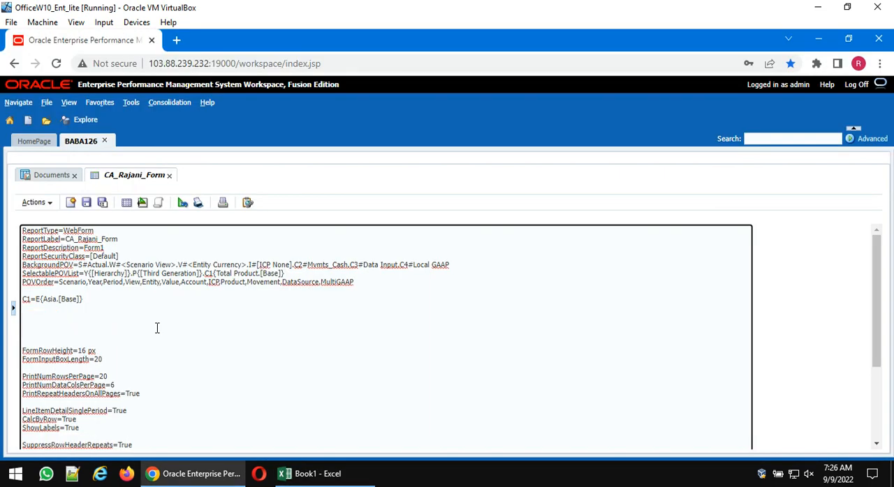
key(ctrl+v)
- Save the form script and display the data form to check its account rows
click(87, 205)
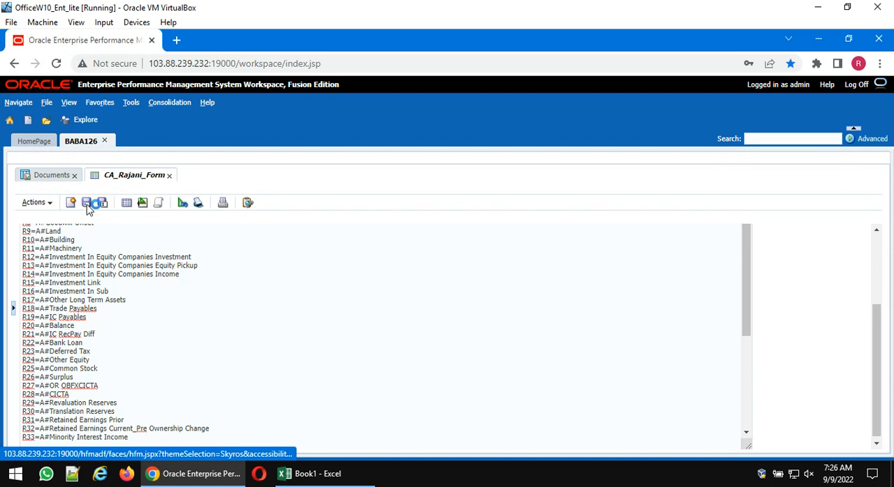
click(127, 204)
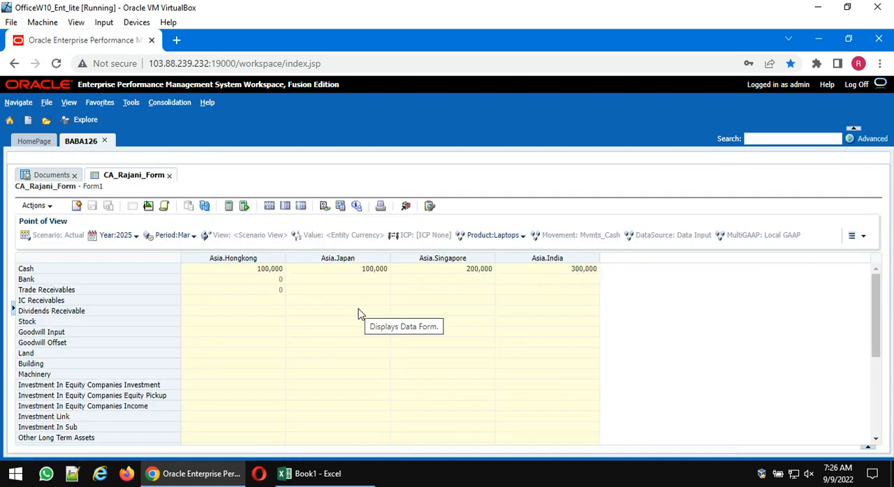
scroll(292, 317, down, 5)
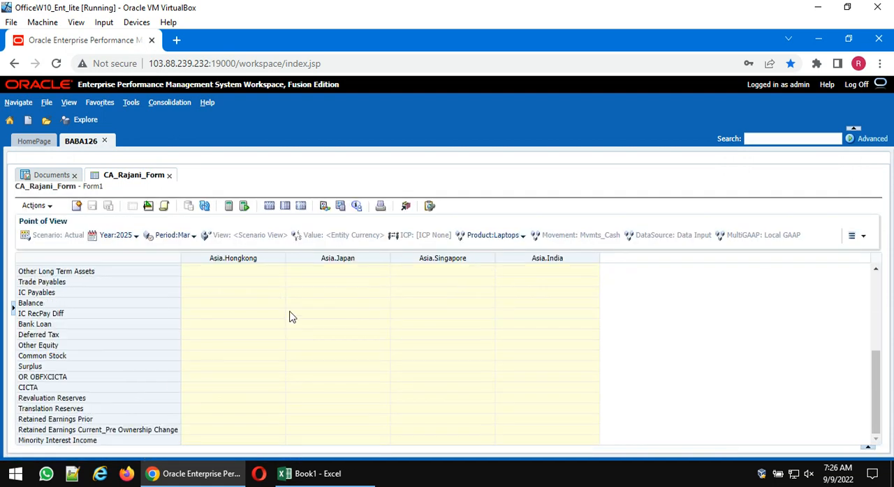
scroll(292, 316, up, 5)
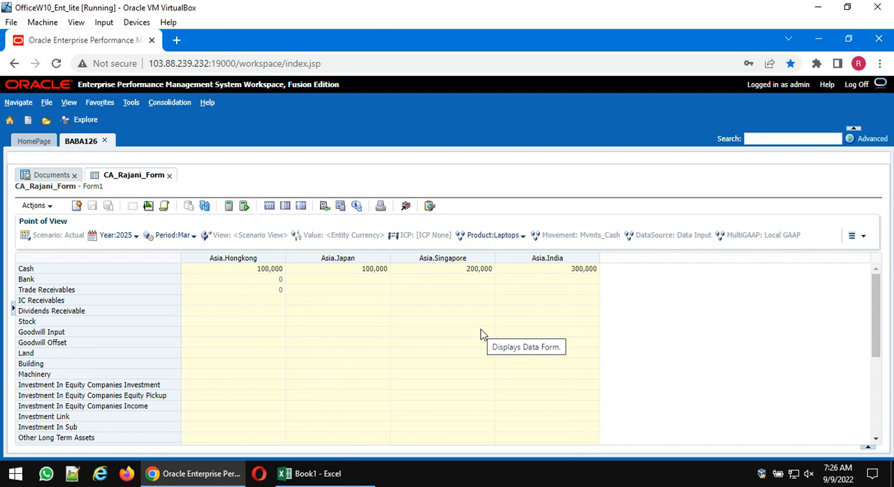
- Reopen the form's script and change the C1 column definition to E#India
click(148, 205)
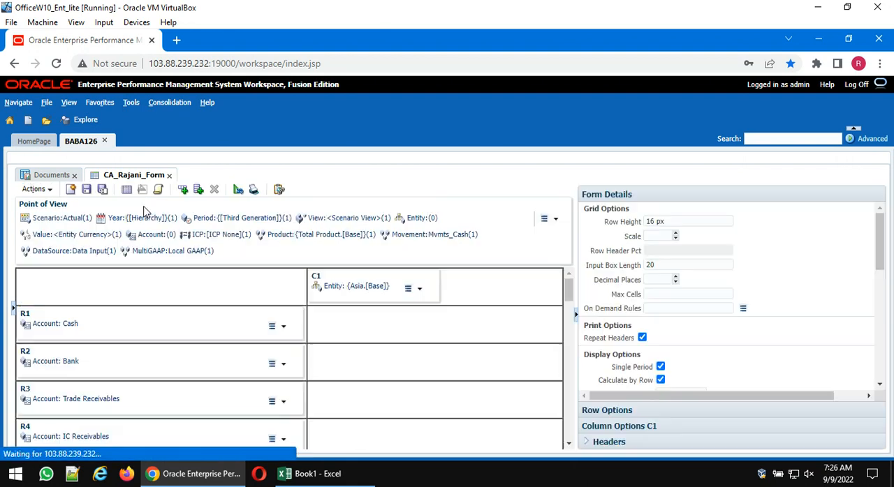
click(158, 189)
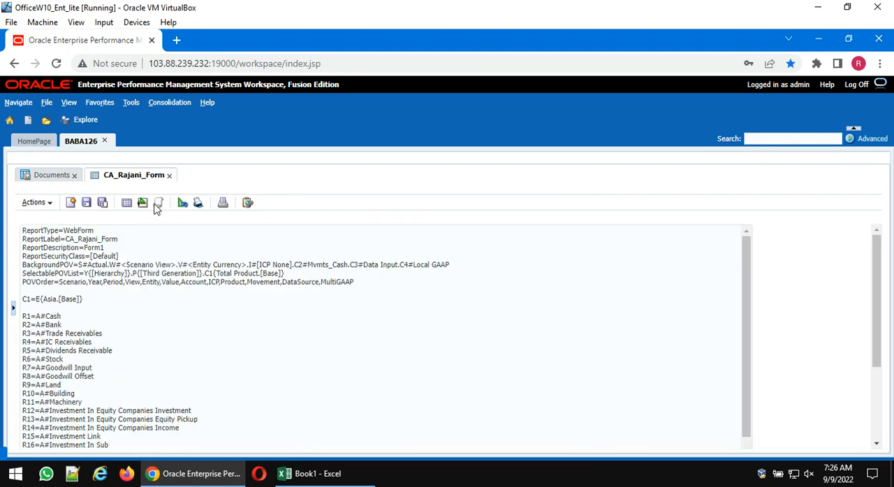
drag(104, 303, 40, 300)
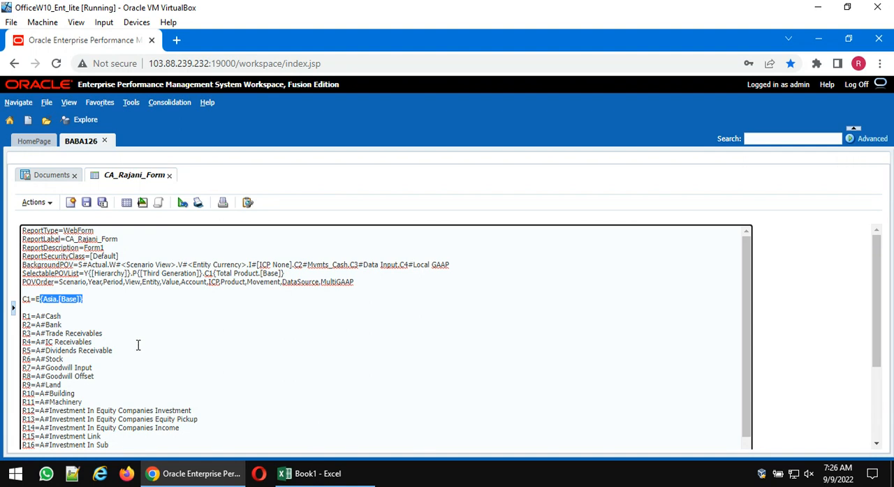
text(#India)
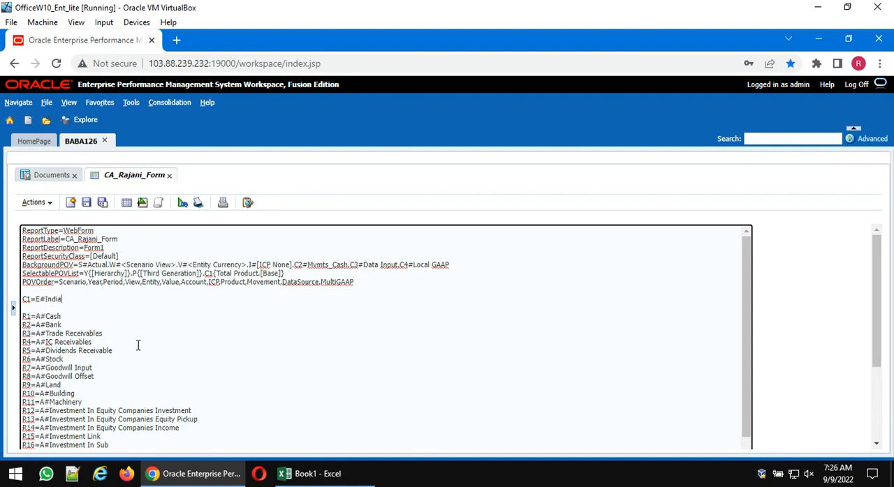
- Add the column definitions C2=E#HongKong and C3=E#Japan below C1, and display the saved form
key(Return)
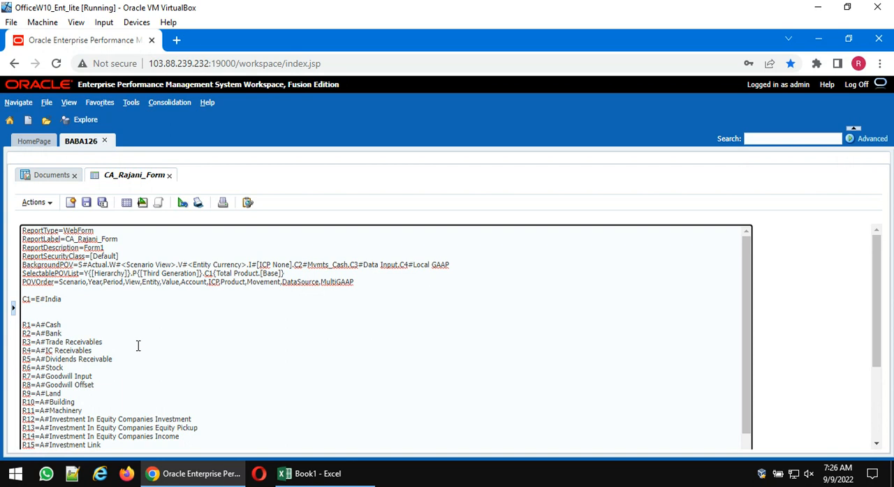
text(C2=E#HongKong)
key(Return)
text(C3)
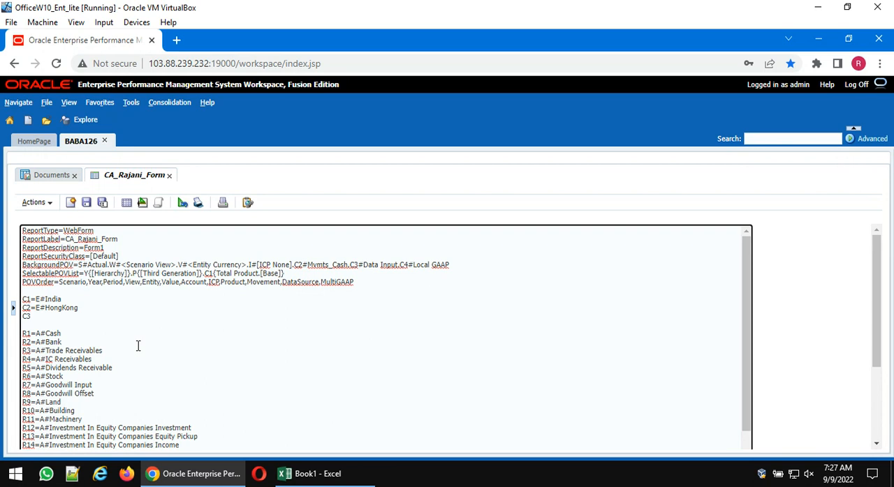
text(=E#Japan)
click(86, 204)
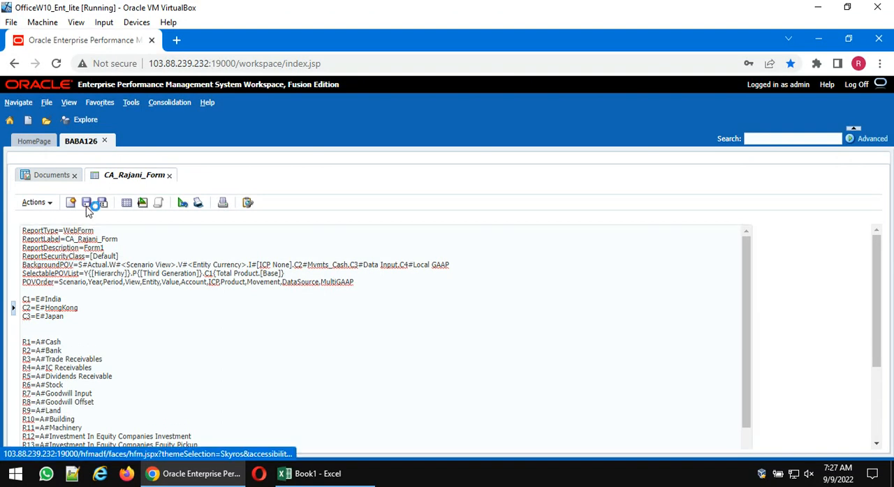
click(127, 203)
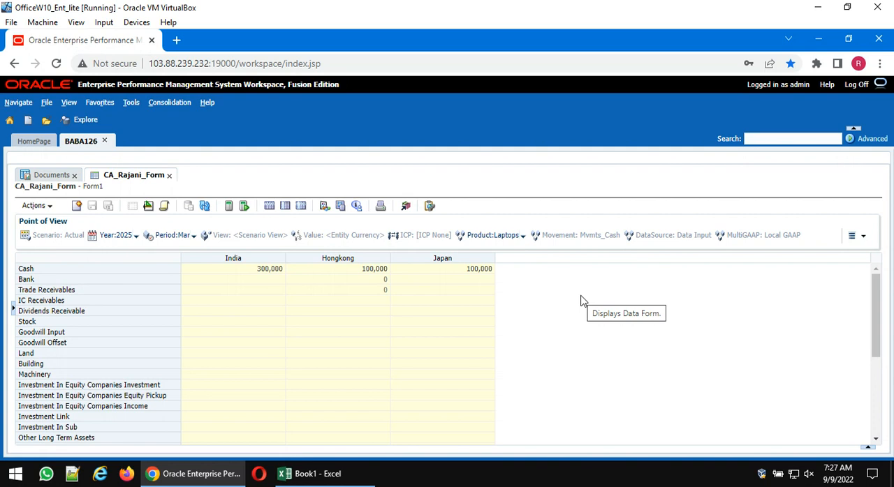
- Add the column definition C4=E#NewYork below C3 in the form's script, and display the saved form
click(148, 205)
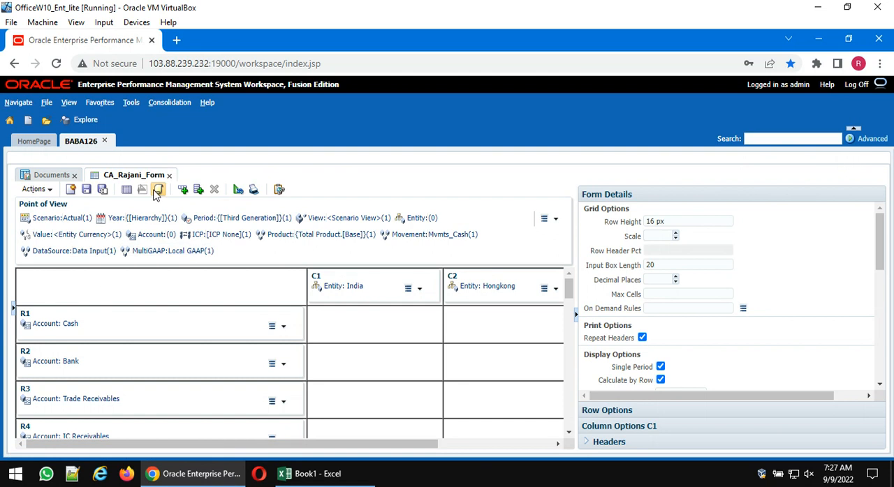
click(157, 190)
click(91, 316)
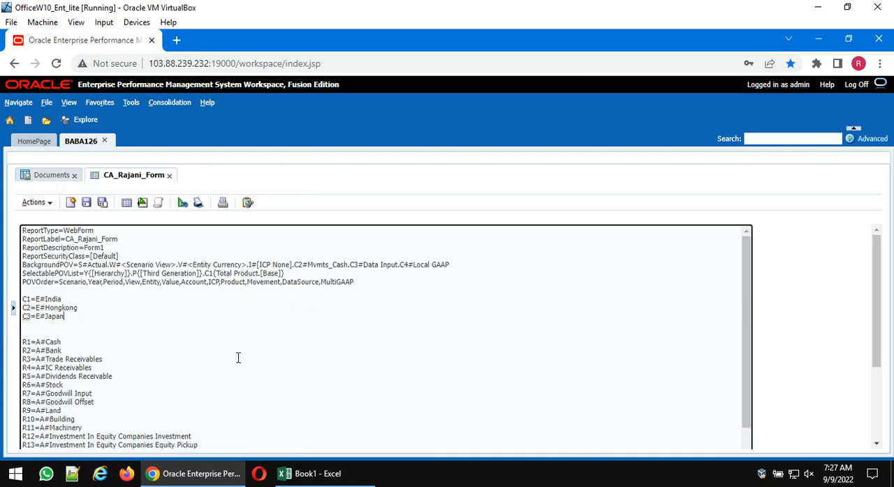
key(Return)
text(C4)
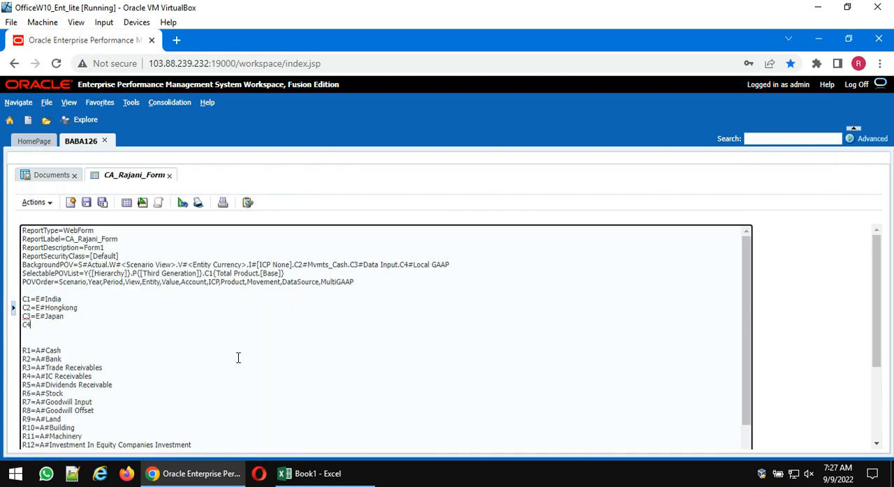
text(=E)
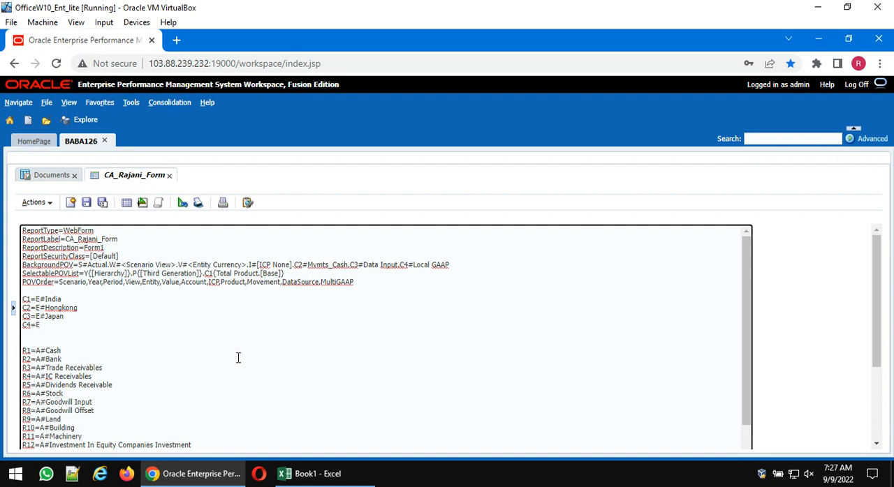
text(#S)
key(BackSpace)
text(Newy)
key(BackSpace)
text(York)
click(87, 204)
click(127, 203)
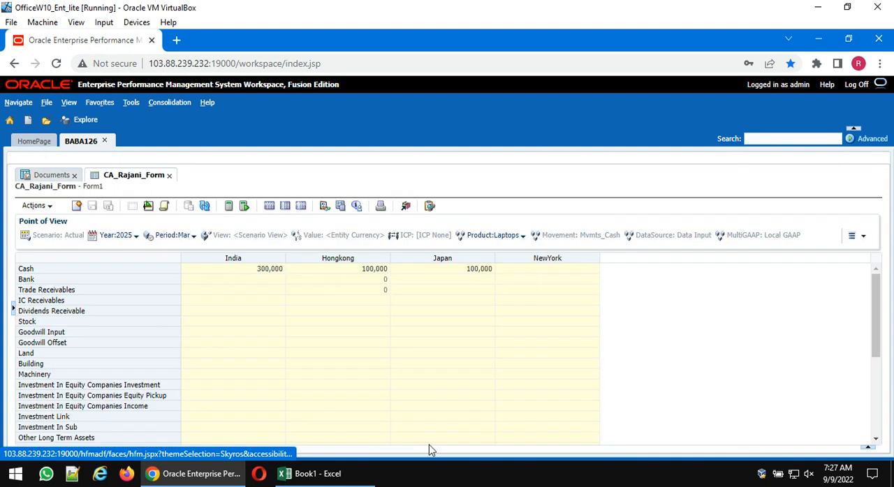
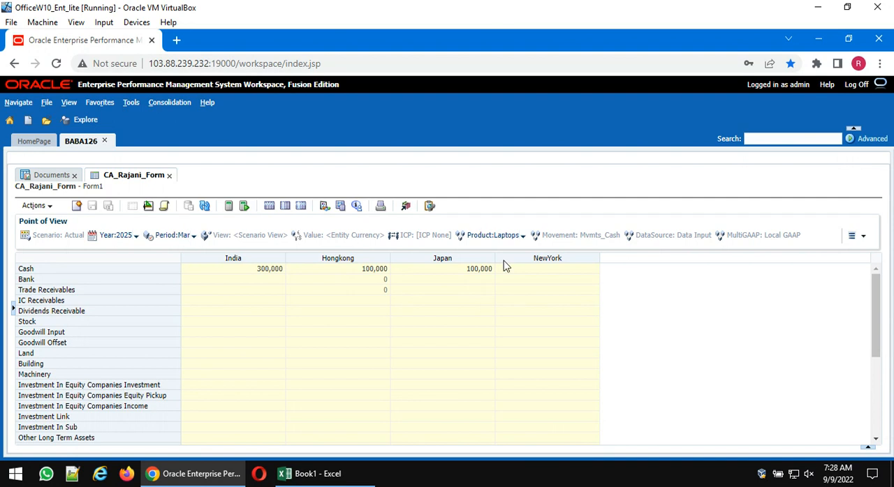
- Set the form's Scale option to 3 in the form designer, save the form and display it
click(149, 205)
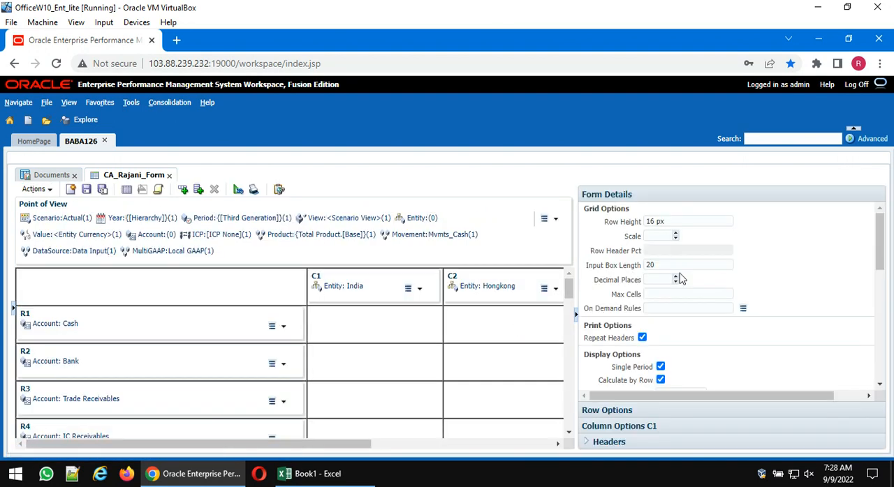
click(656, 236)
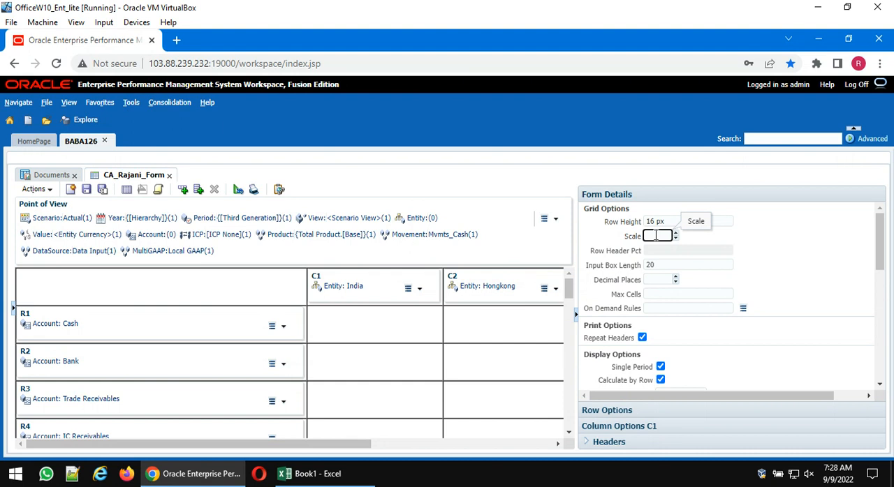
text(3)
click(823, 241)
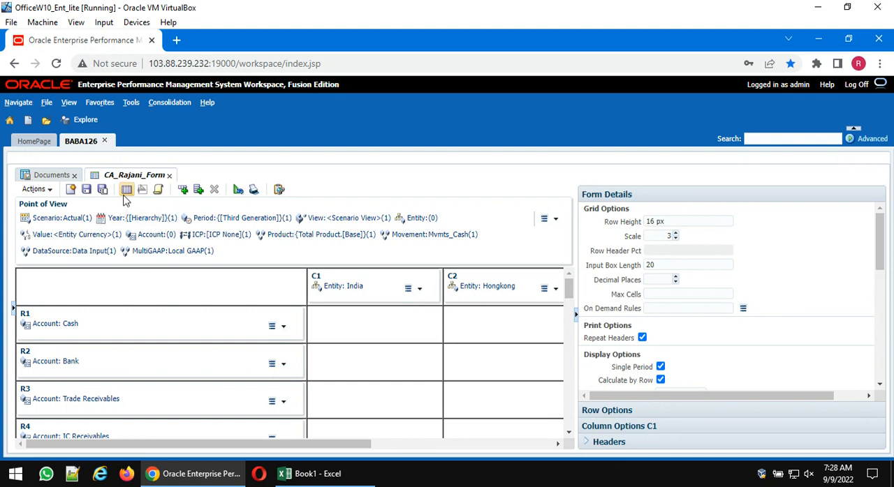
click(86, 190)
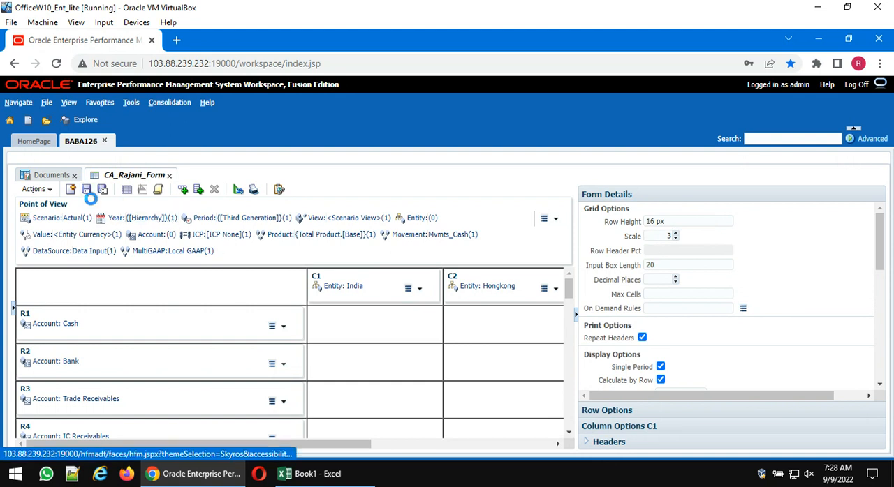
click(128, 190)
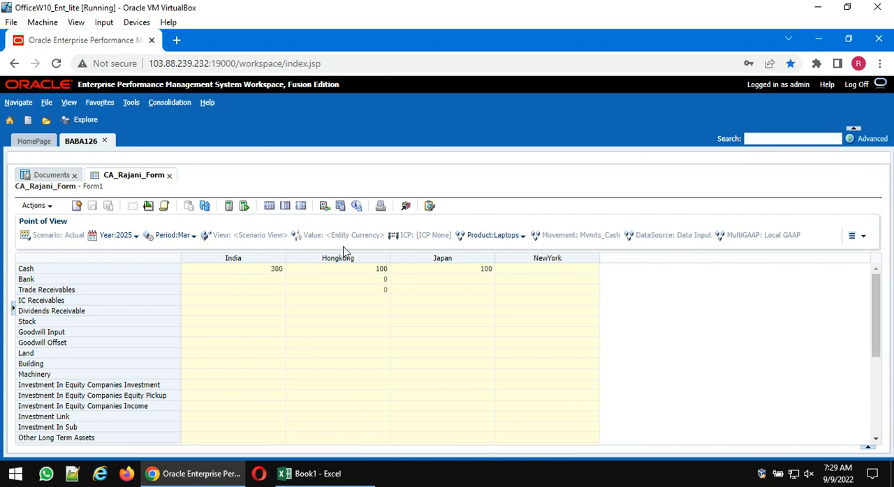
- Clear the form's Scale value, leave Decimal Places empty, and display the saved form
click(150, 209)
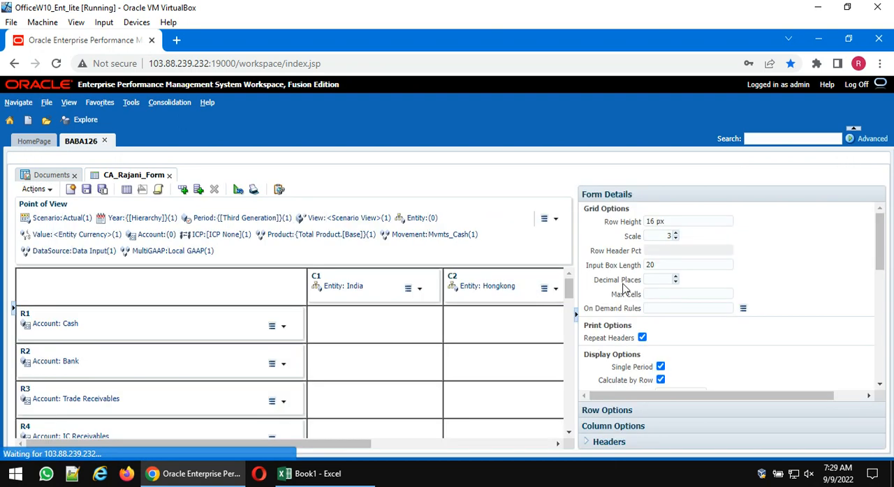
drag(663, 238, 712, 246)
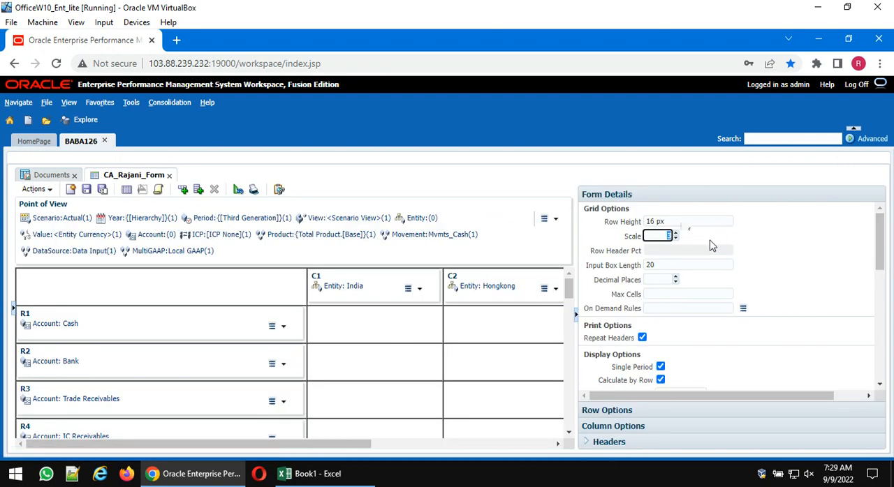
key(BackSpace)
click(667, 254)
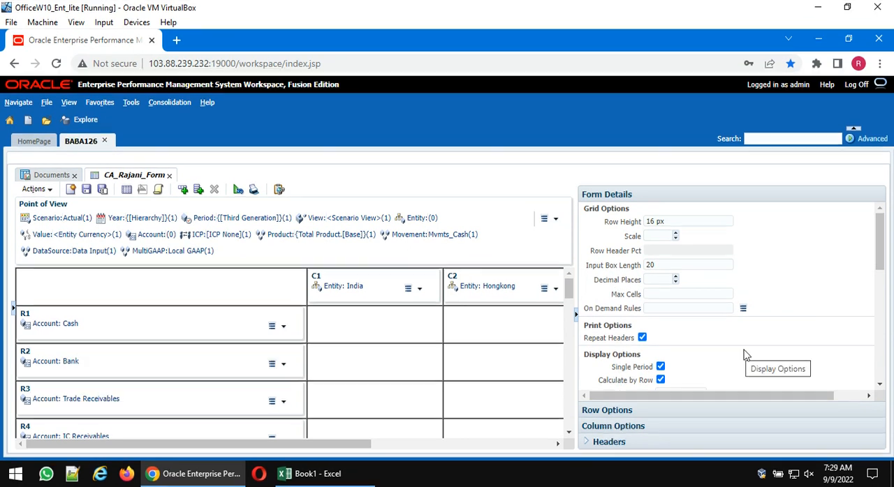
click(656, 279)
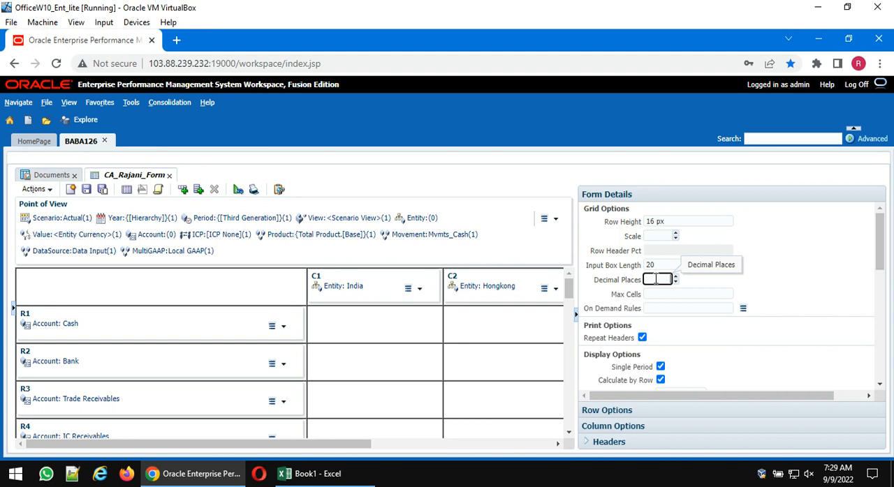
click(86, 190)
click(127, 190)
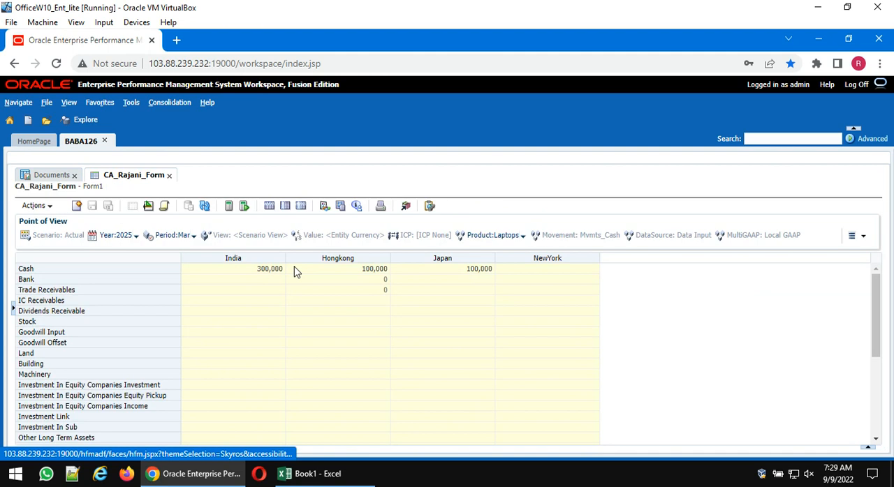
- Set the form's Decimal Places option to 2, save the form and display it
click(148, 205)
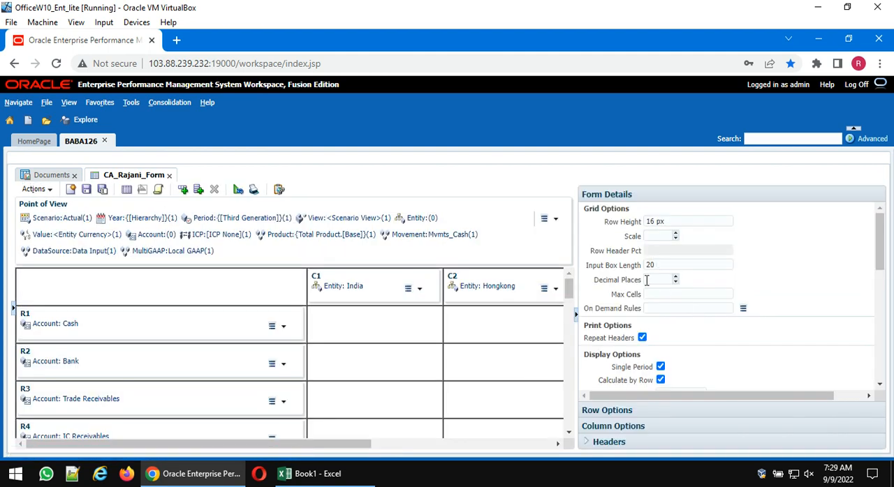
click(647, 280)
text(2)
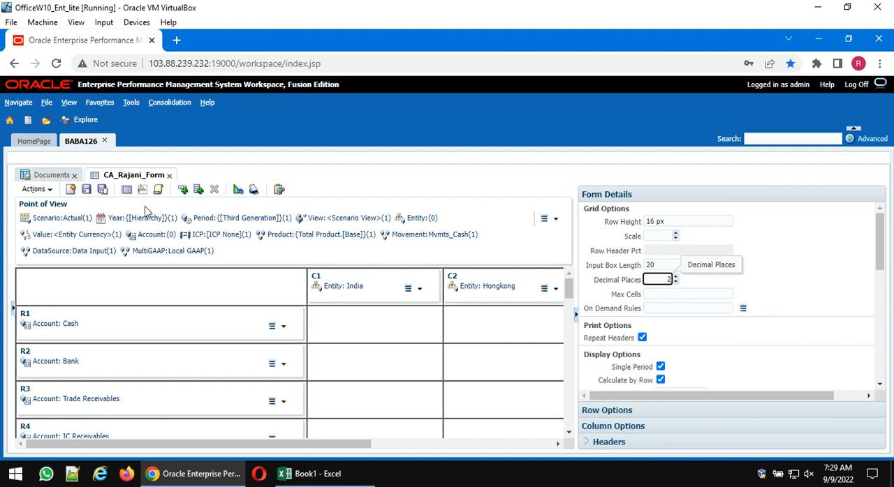
click(87, 190)
click(127, 191)
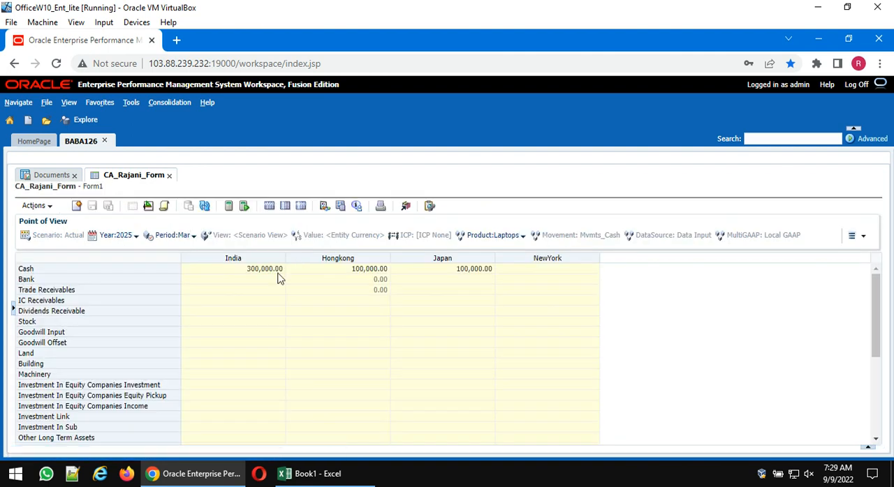
- Clear the form's Decimal Places value and try to save and display the form with Max Cells set to 10
click(148, 205)
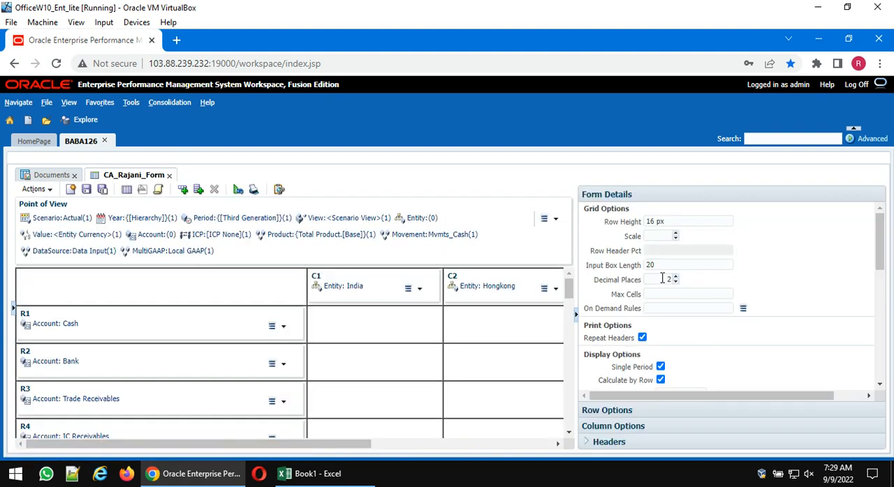
double_click(662, 279)
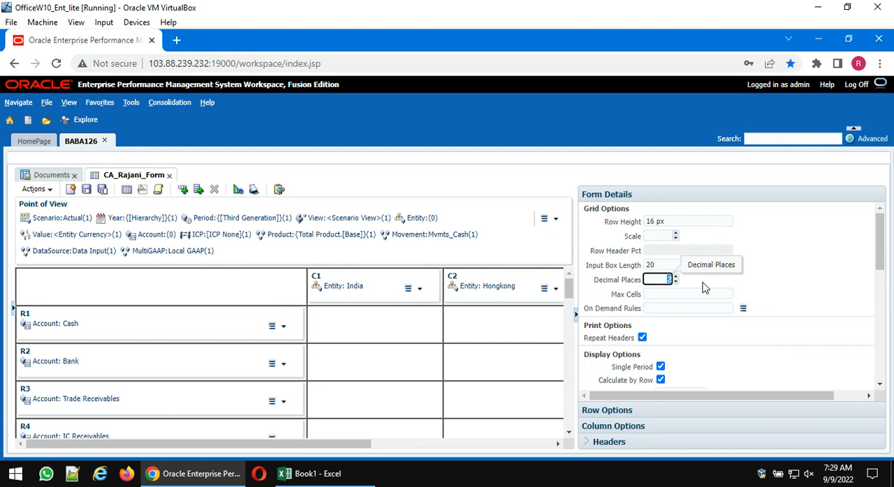
key(BackSpace)
click(648, 295)
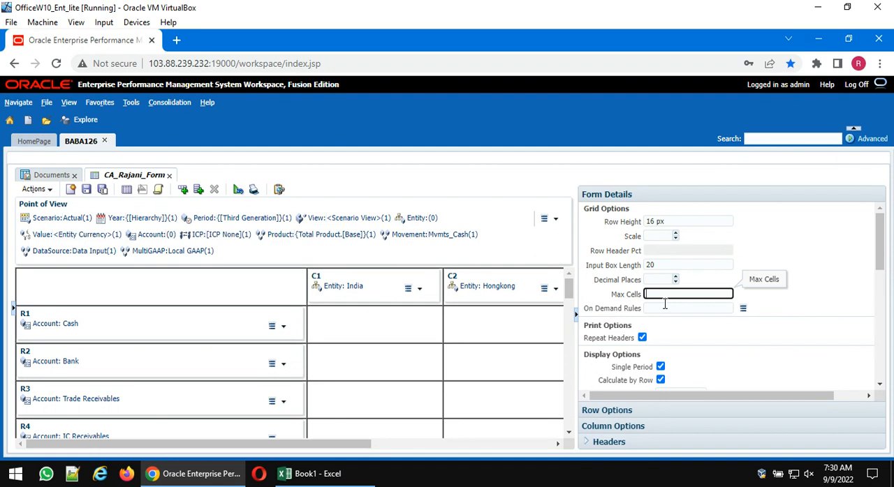
text(10)
click(86, 193)
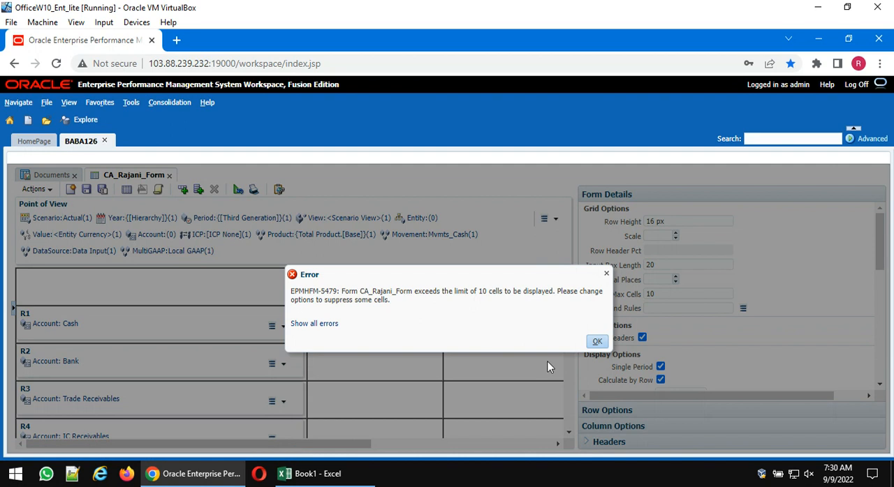
click(595, 341)
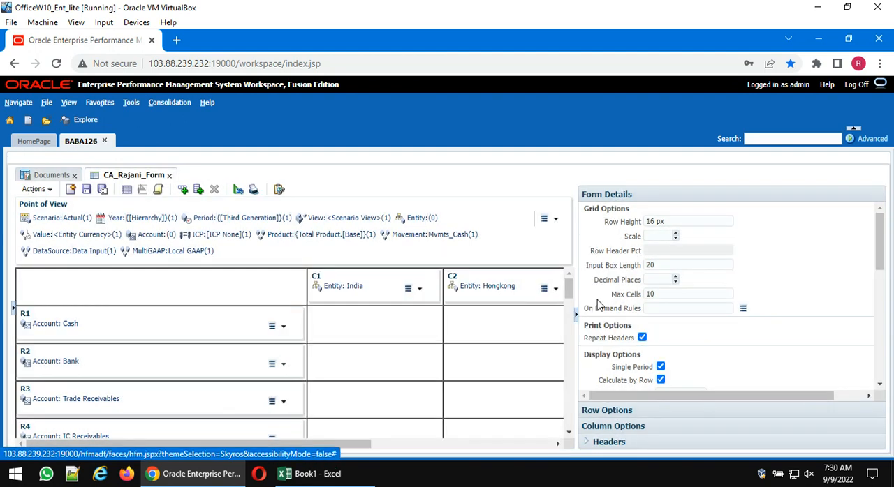
- Try to save and display the form with Max Cells set to 20, and clear the limit again
double_click(664, 294)
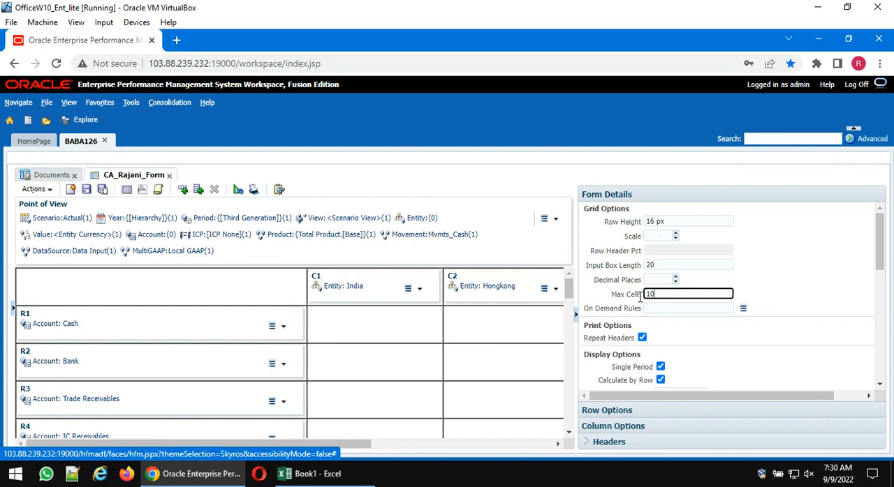
text(20)
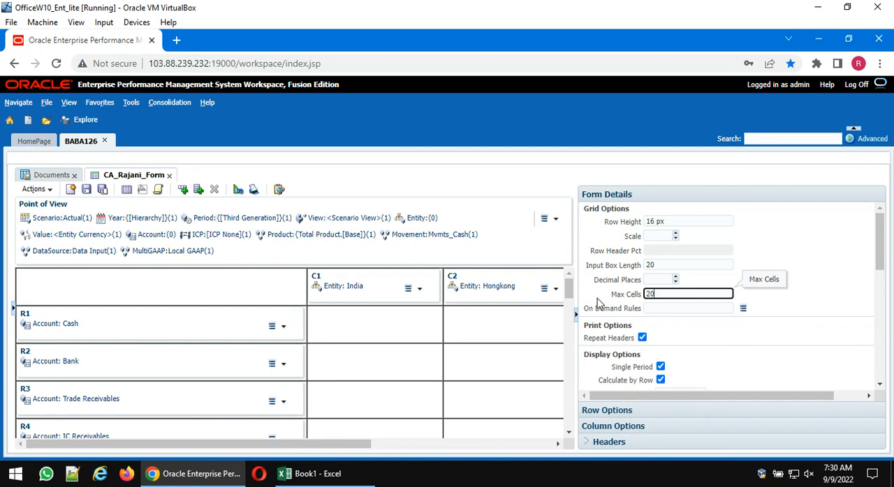
click(102, 190)
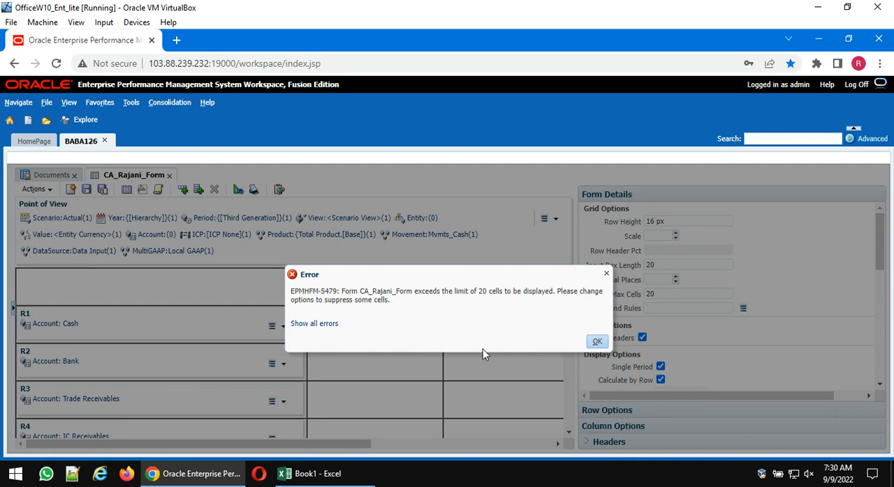
click(595, 342)
click(615, 296)
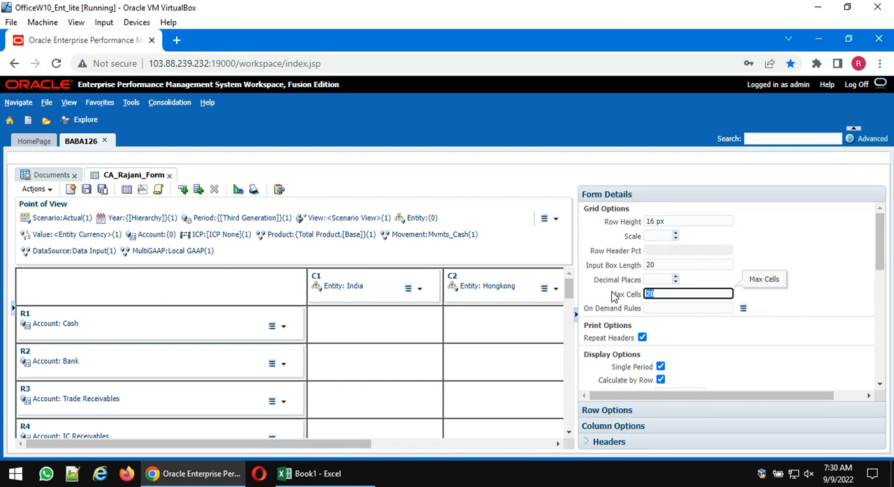
key(BackSpace)
- Examine the form's suppression options and the No Suppress setting of row R1 and column C1
scroll(665, 325, down, 3)
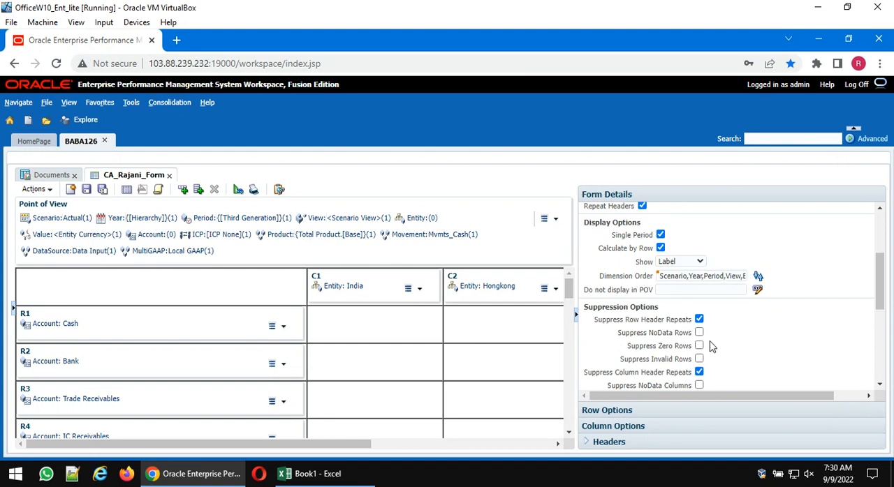
scroll(711, 347, down, 2)
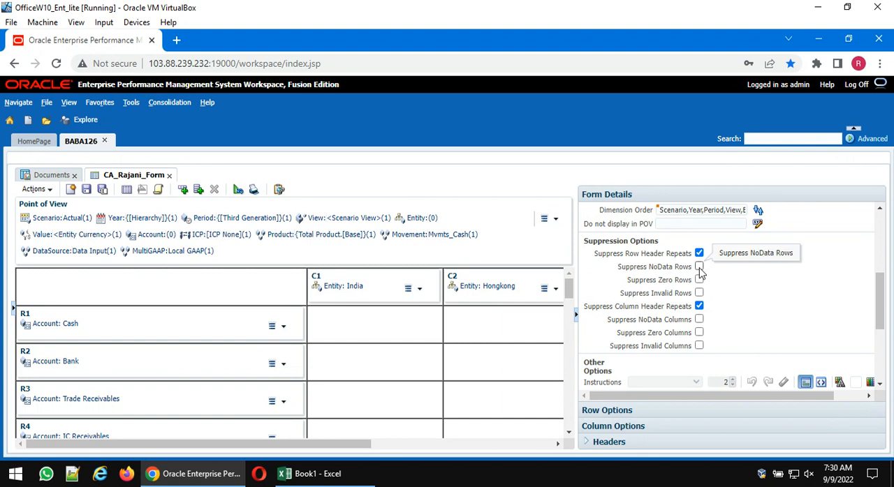
scroll(761, 313, up, 2)
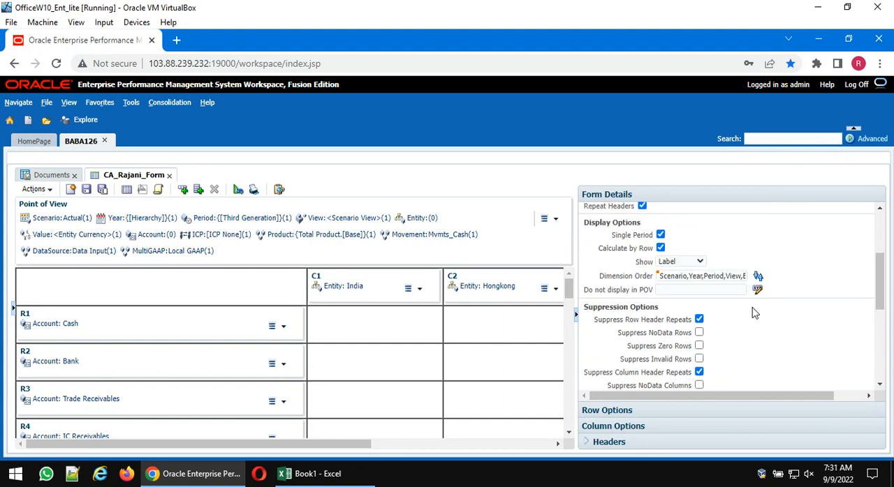
scroll(754, 314, down, 2)
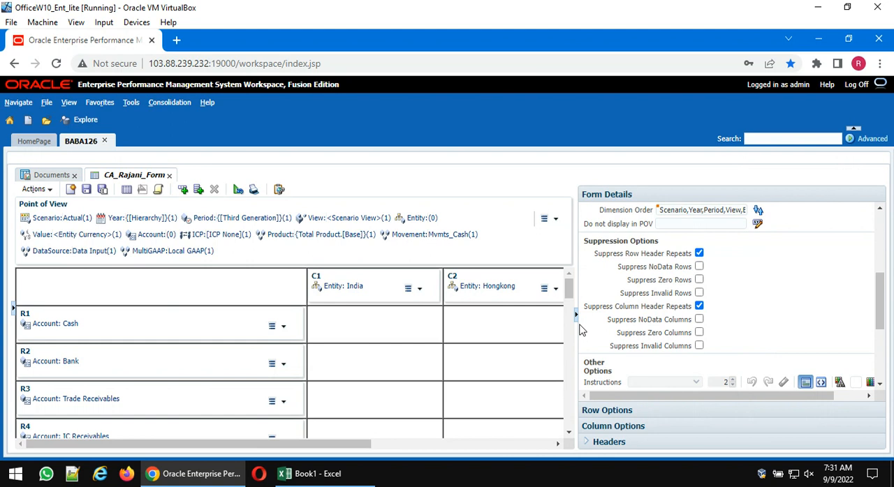
click(54, 312)
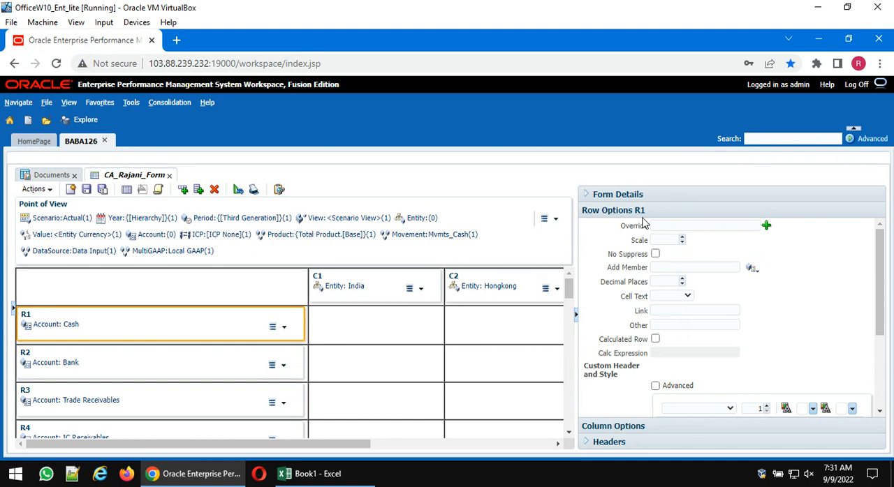
click(342, 283)
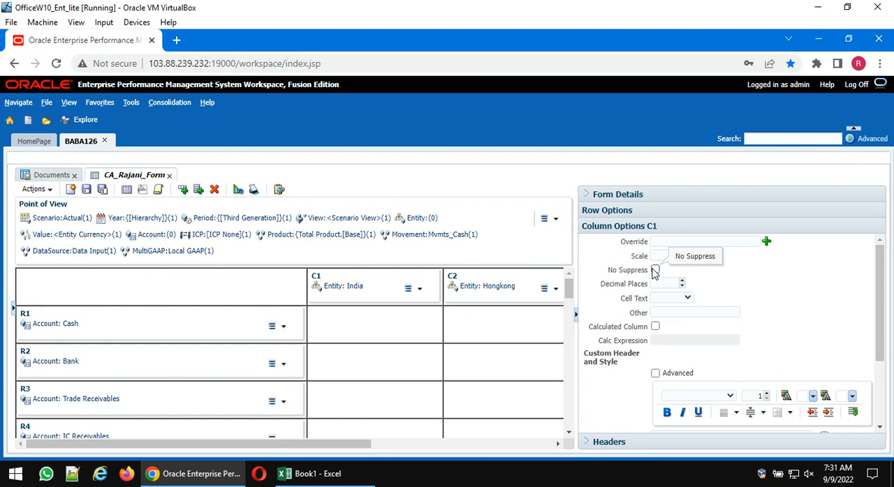
- Display the data form, saving the pending changes, and look through all of its account rows
click(126, 189)
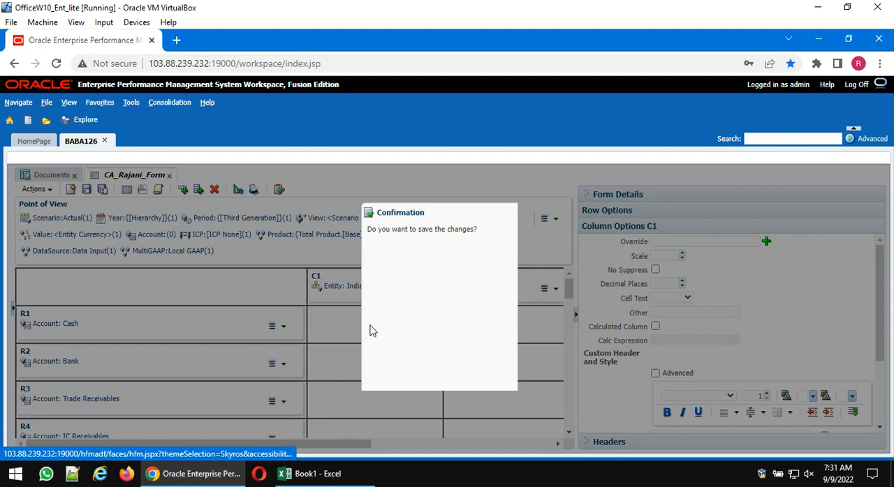
click(484, 404)
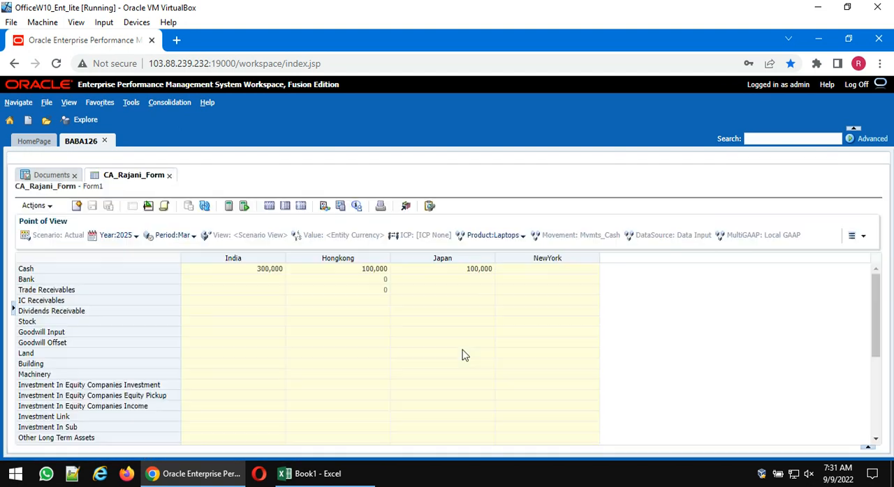
scroll(376, 343, down, 5)
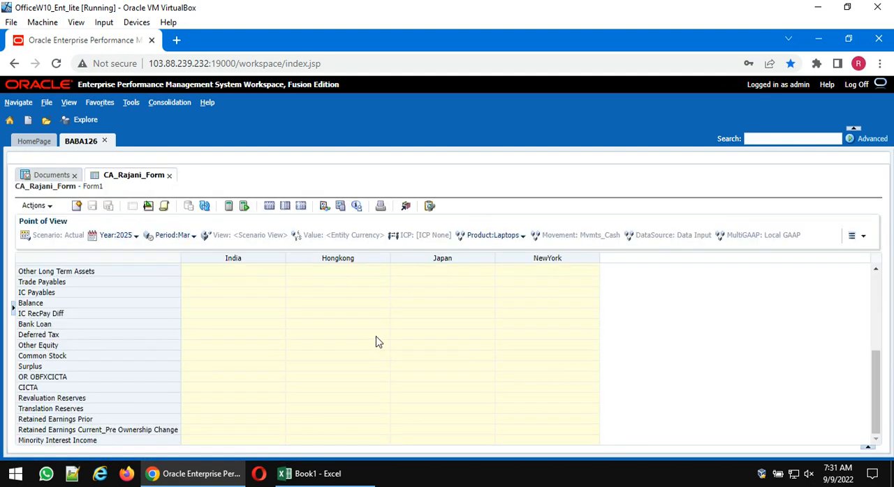
scroll(376, 342, up, 5)
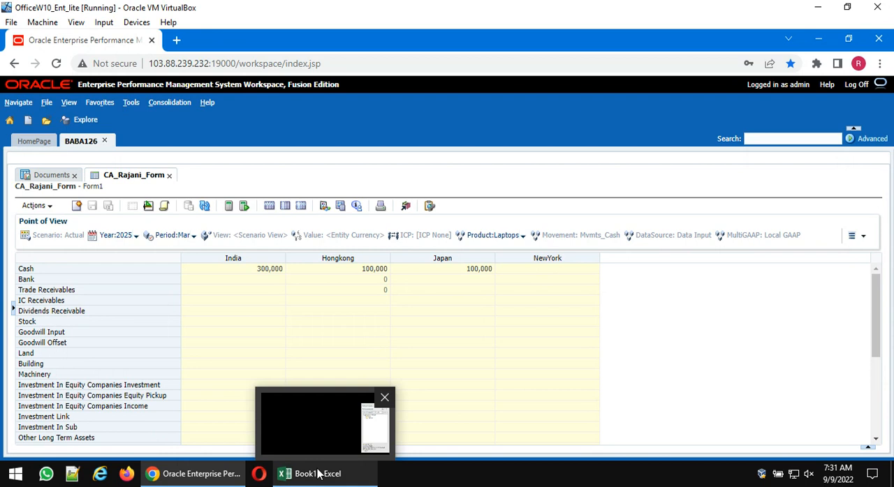
- Switch to Excel and open the same data form, described as Form1, on a new worksheet from the Smart View Root folder
click(317, 474)
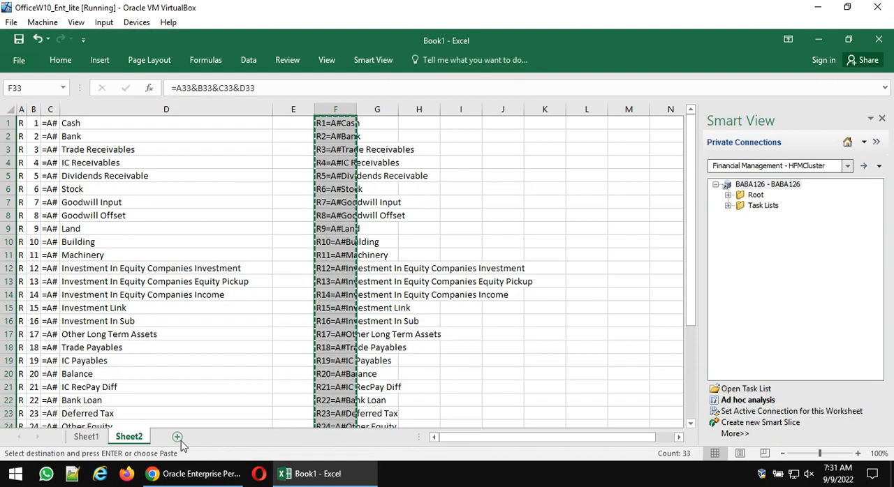
click(177, 438)
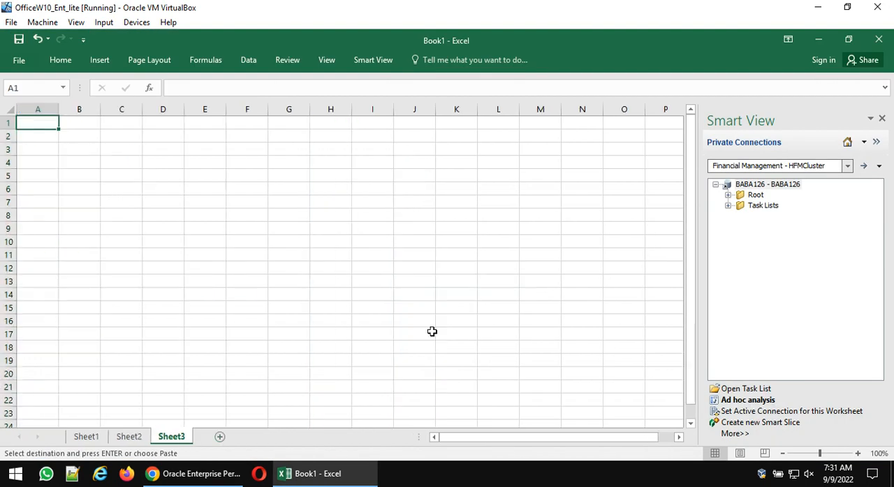
click(728, 197)
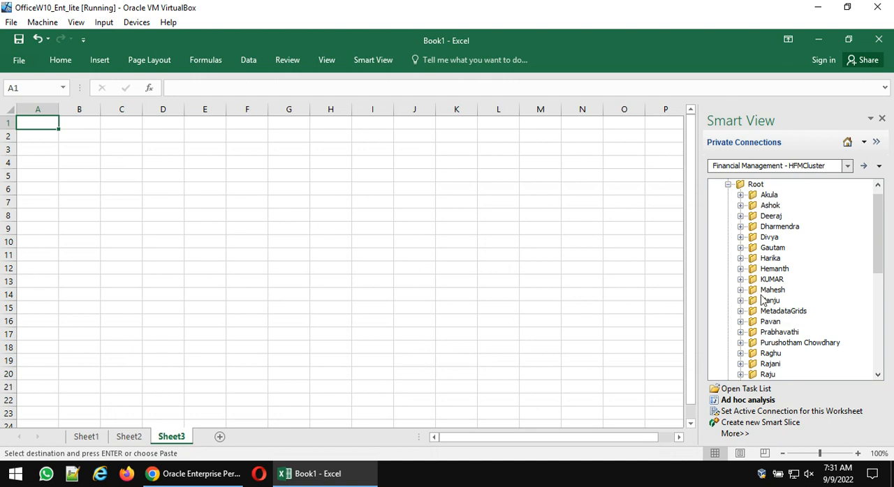
click(740, 364)
scroll(812, 328, down, 1)
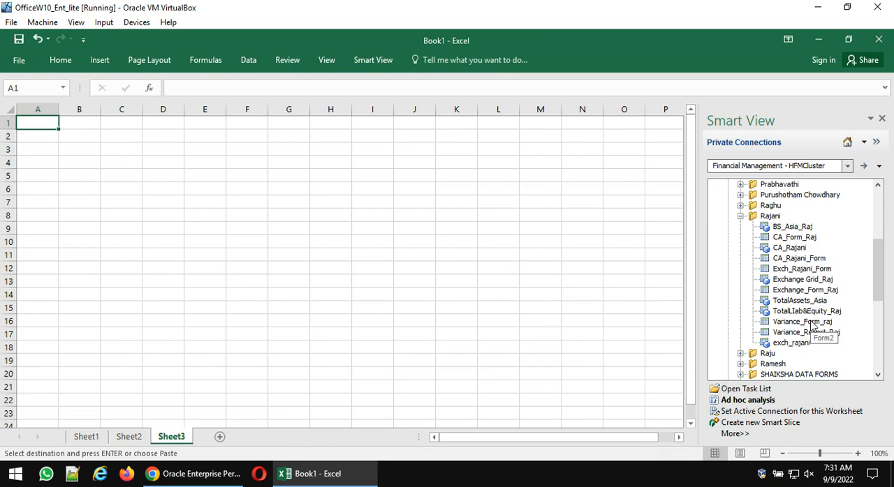
double_click(798, 258)
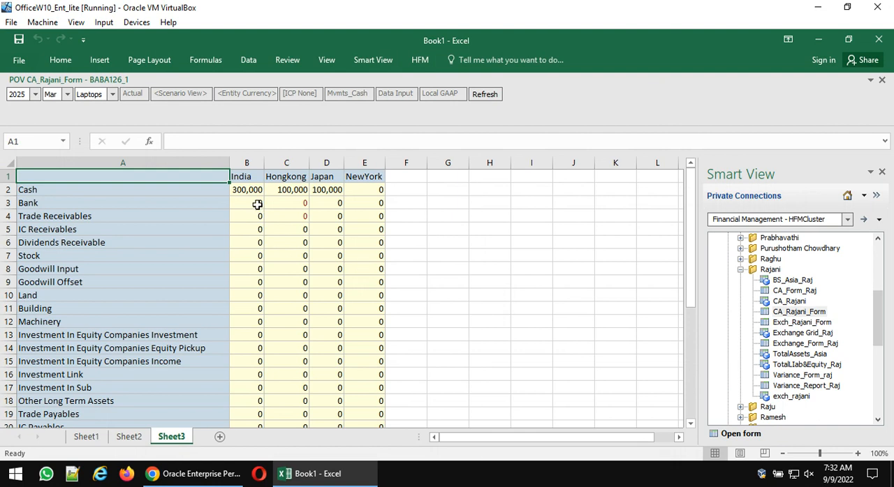
- Enter 1 for India and 2 for Hongkong in the Bank row
click(257, 205)
text(1)
key(Return)
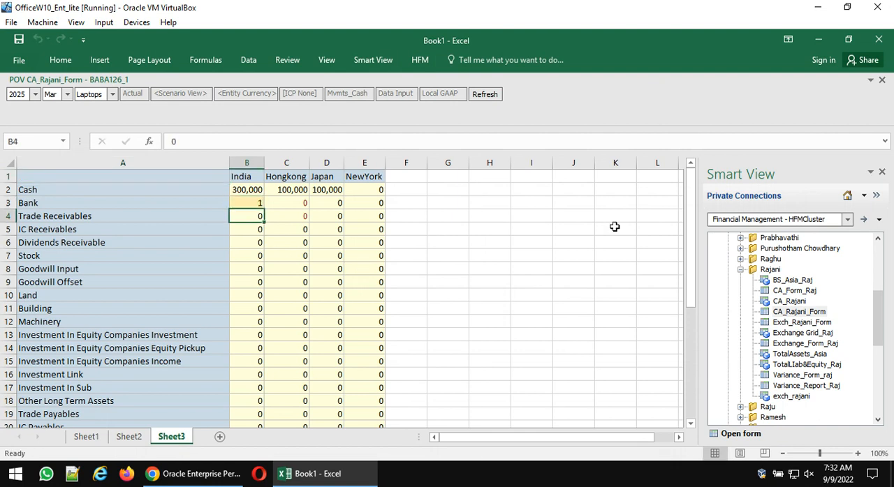
key(Up)
key(Right)
text(2)
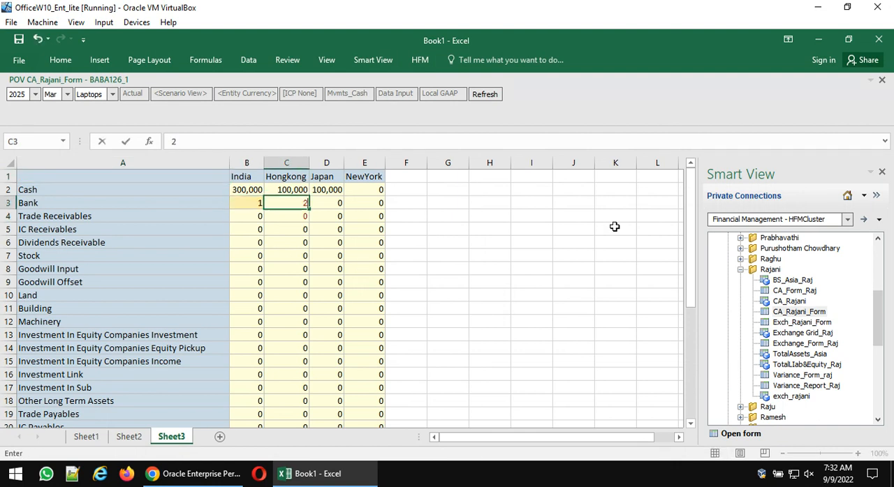
key(Right)
key(Left)
key(Left)
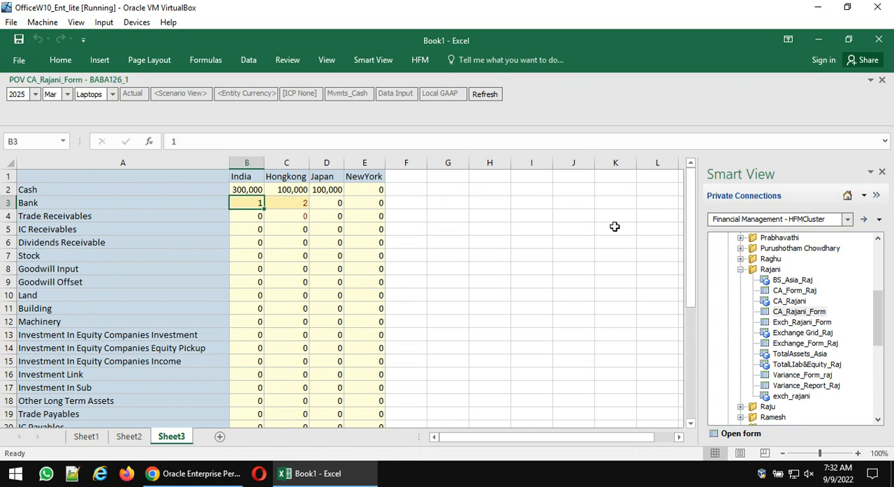
- Set the Bank row values to 11 for India, 22 for Hongkong and 33 for Japan
text(11)
key(Return)
key(Up)
key(Right)
text(22)
key(Return)
key(Up)
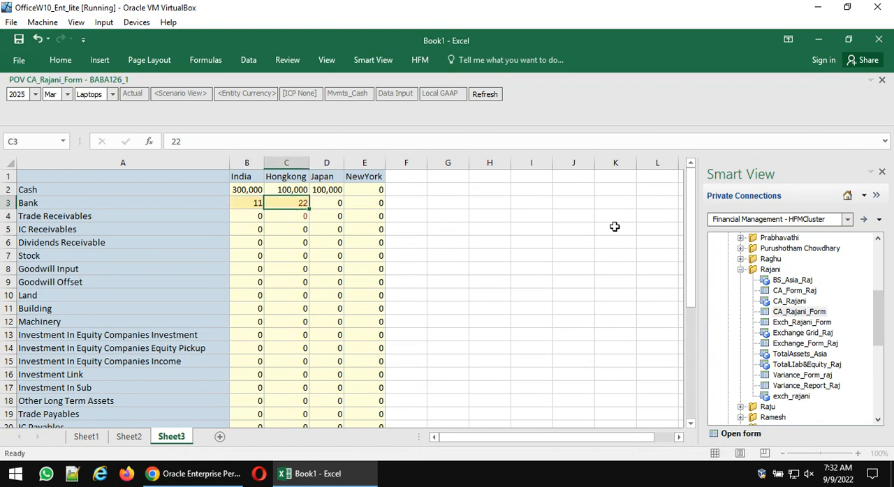
key(Right)
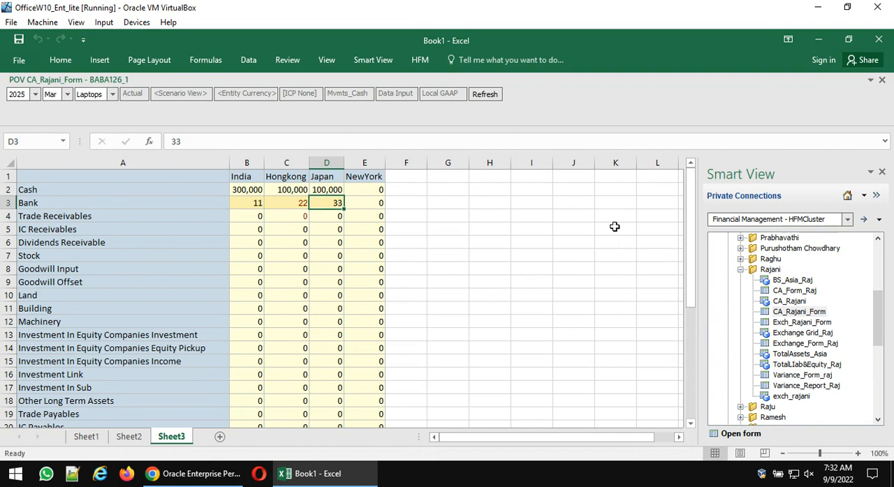
- Enter 44 for NewYork in the Bank row and clear that value again
key(Tab)
text(44)
key(Return)
key(Up)
key(Left)
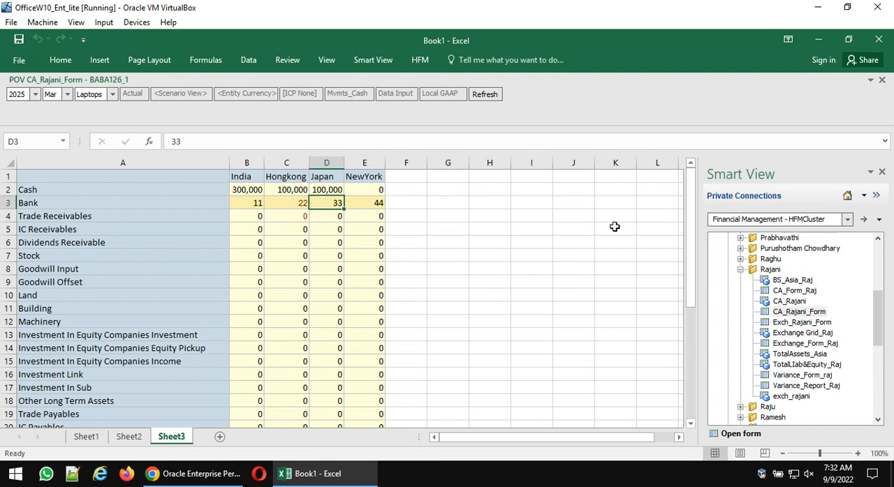
key(Left)
key(Left)
key(Right)
key(Right)
key(Right)
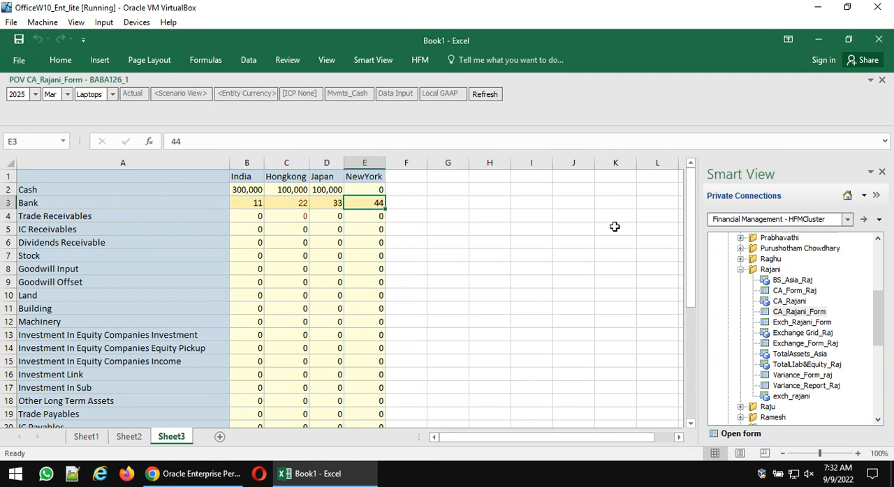
key(Delete)
key(Left)
key(Left)
key(Left)
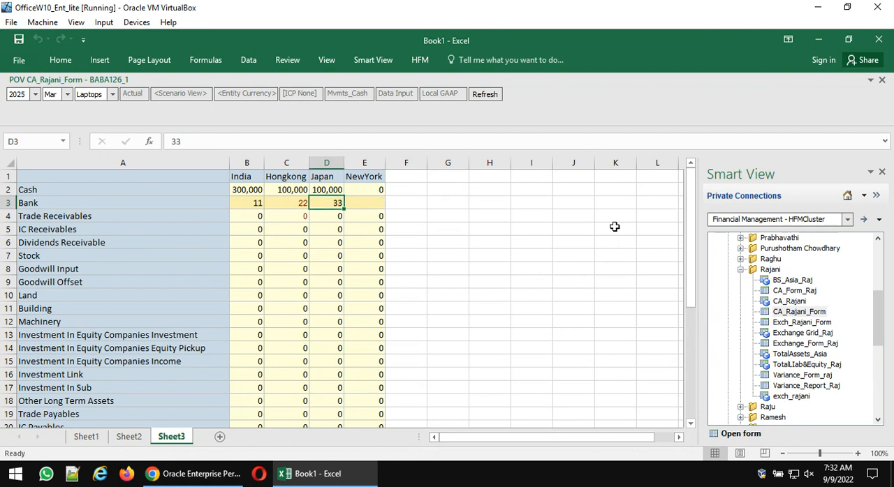
key(shift+Right)
key(shift+Right)
key(shift+Down)
key(shift+Down)
key(shift+Down)
key(shift+Down)
key(shift+Down)
key(shift+Down)
key(shift+Down)
key(shift+Down)
key(shift+Down)
key(shift+Down)
key(shift+Down)
key(shift+Down)
key(shift+Down)
key(shift+Down)
key(shift+Down)
key(shift+Down)
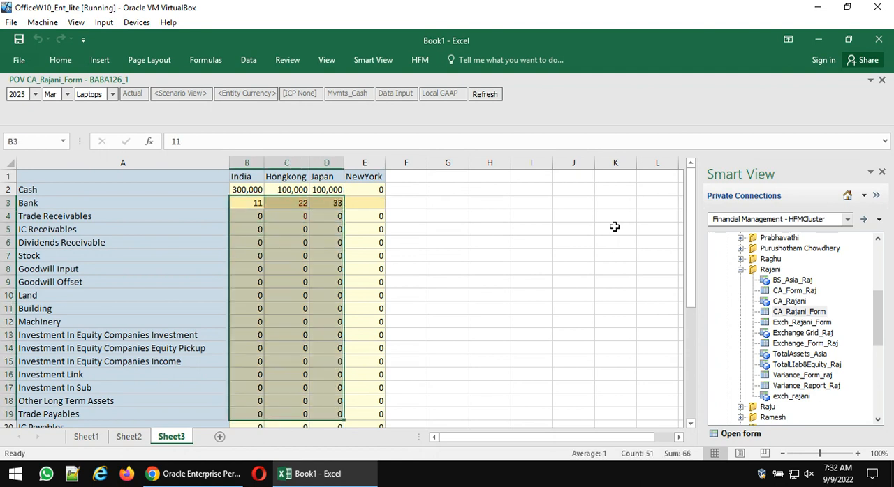
key(Return)
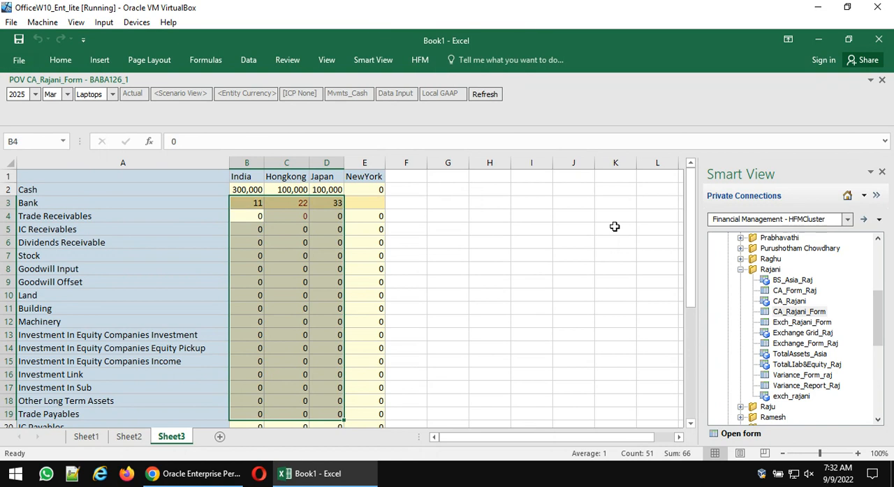
key(Return)
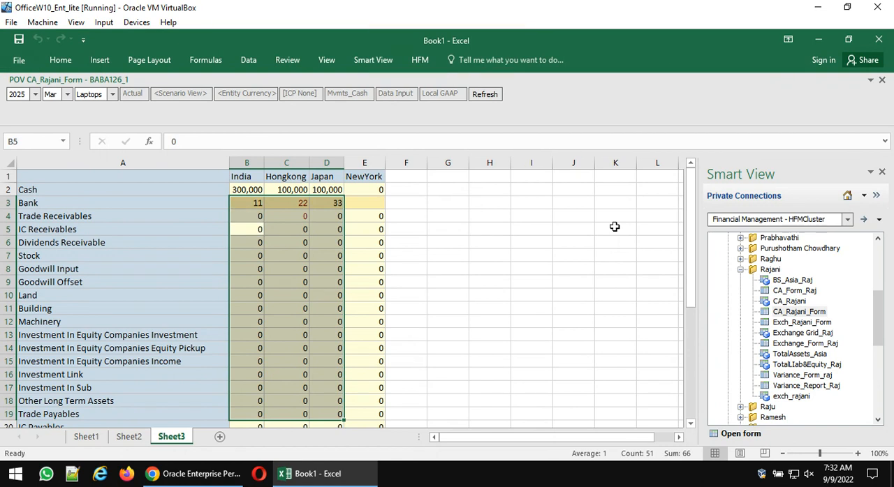
key(Left)
key(Right)
key(Up)
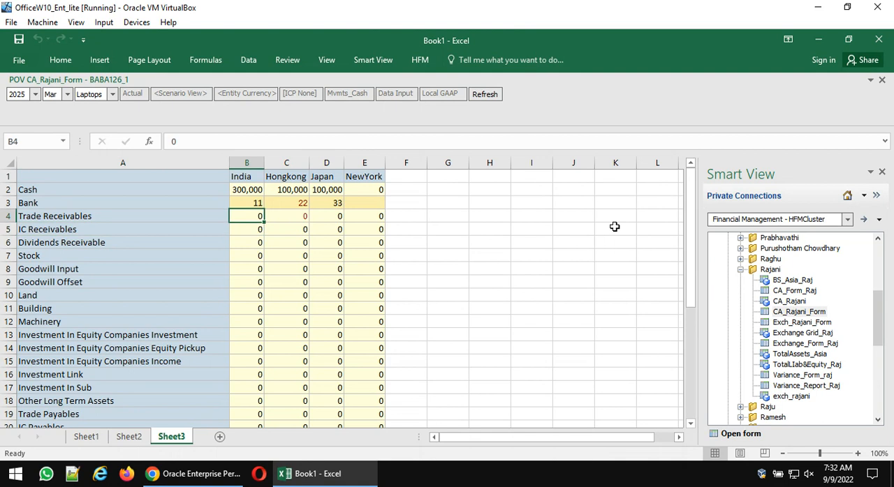
- Submit the Bank row values from the worksheet to the application
key(Up)
click(376, 62)
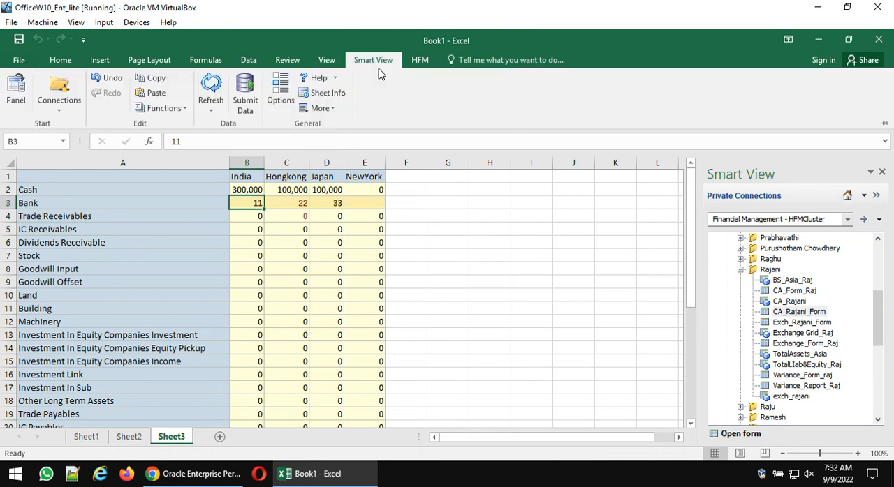
click(246, 85)
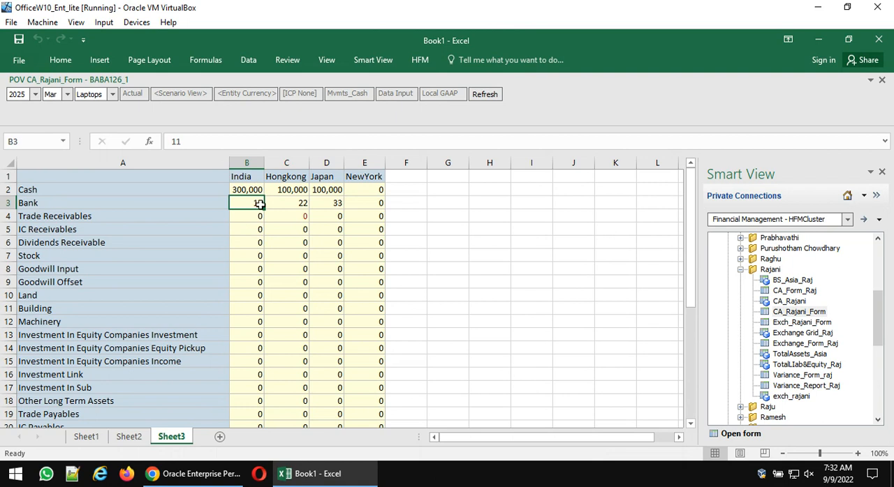
- Try to fill the India to Japan columns down from Bank, and discard the stray entry by refreshing the form without saving
drag(259, 204, 332, 396)
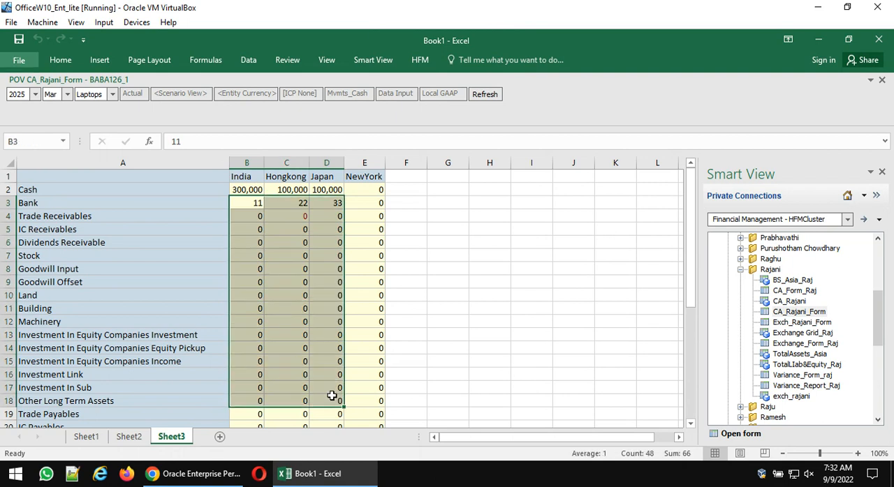
text(s)
key(F1)
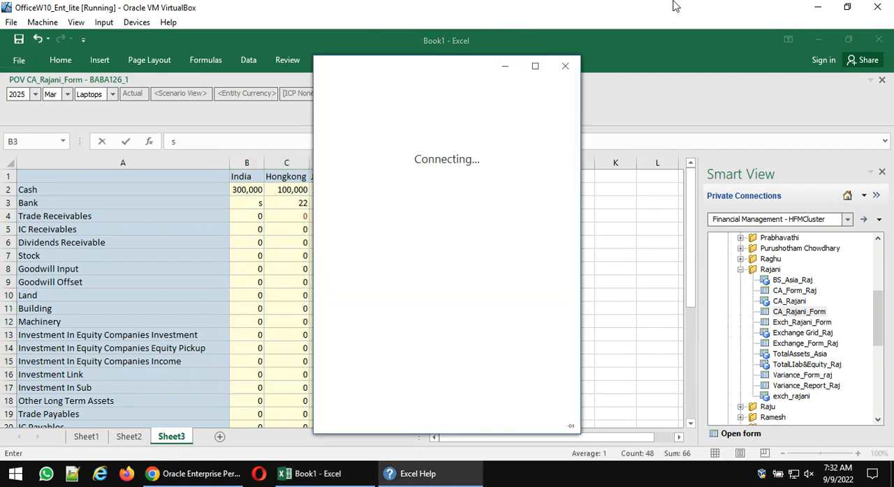
click(565, 66)
click(273, 225)
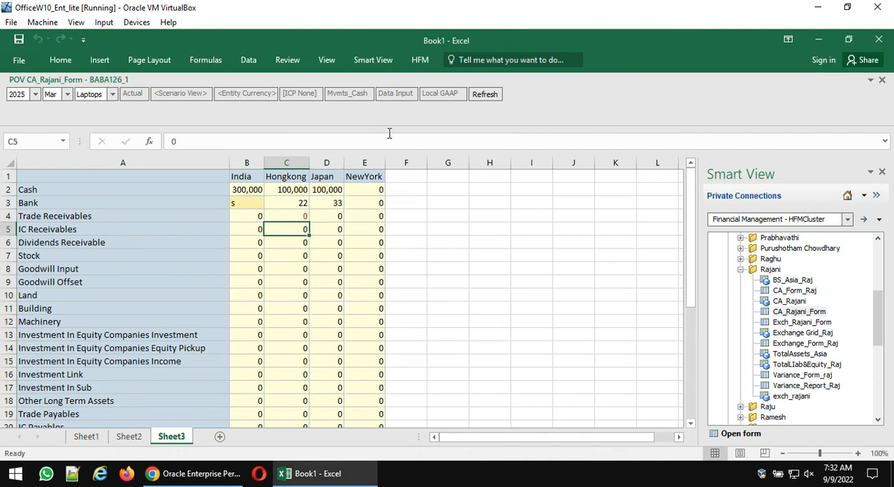
click(485, 94)
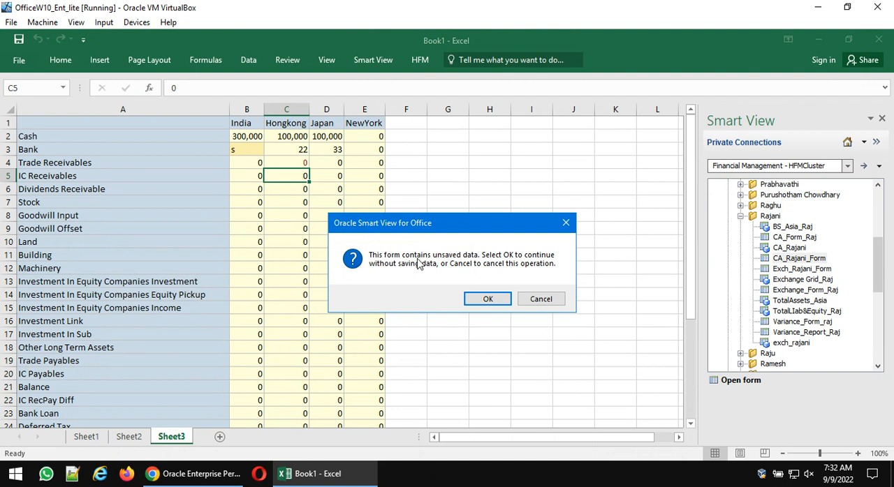
click(471, 296)
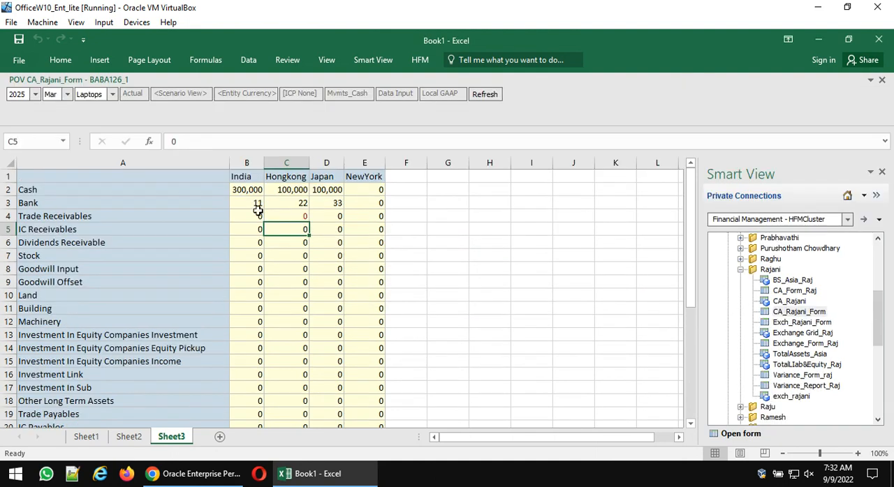
- Try to fill the India to Japan columns from the Bank row down to Investment Link, and drop the selection
drag(258, 206, 332, 380)
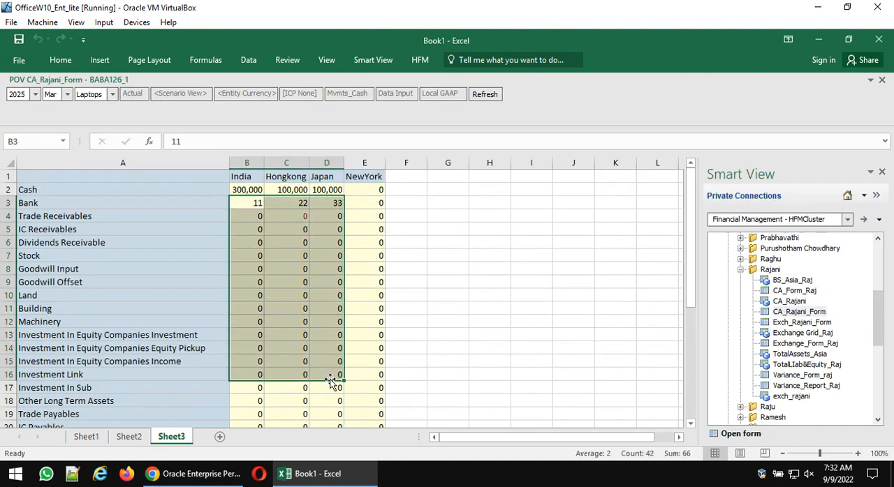
key(alt+e)
key(Escape)
key(Return)
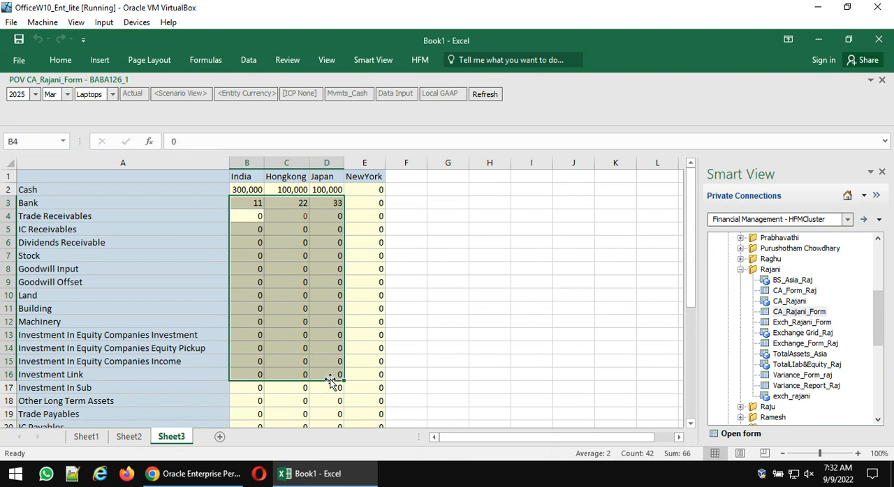
click(558, 284)
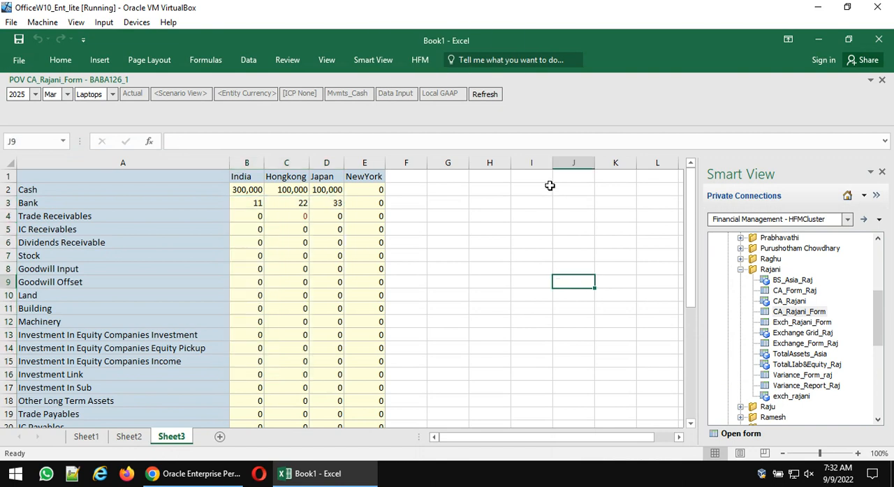
- Try to open the series fill for the India to Japan cells from Bank through Investment In Equity Companies Income
drag(257, 203, 335, 361)
key(alt+e)
key(i)
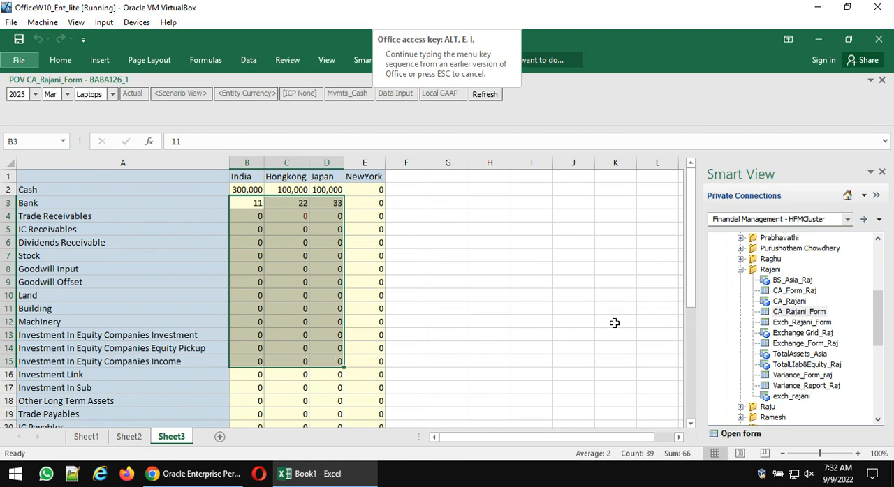
key(s)
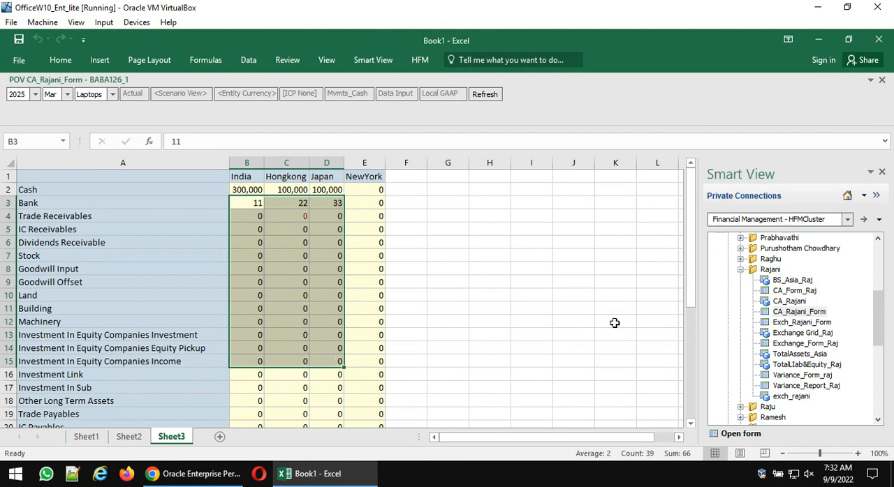
key(Return)
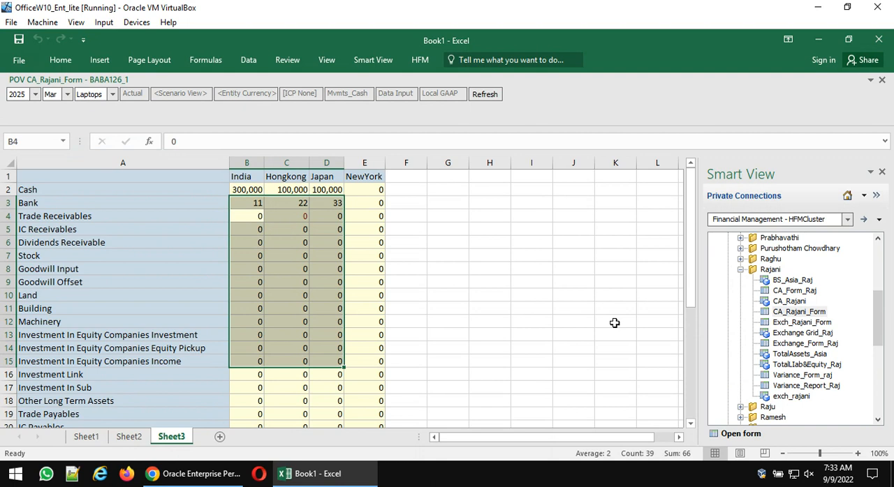
- Try the series fill on the India to Japan cells from Bank through Investment In Equity Companies Investment
key(Up)
key(shift+Right)
key(shift+Right)
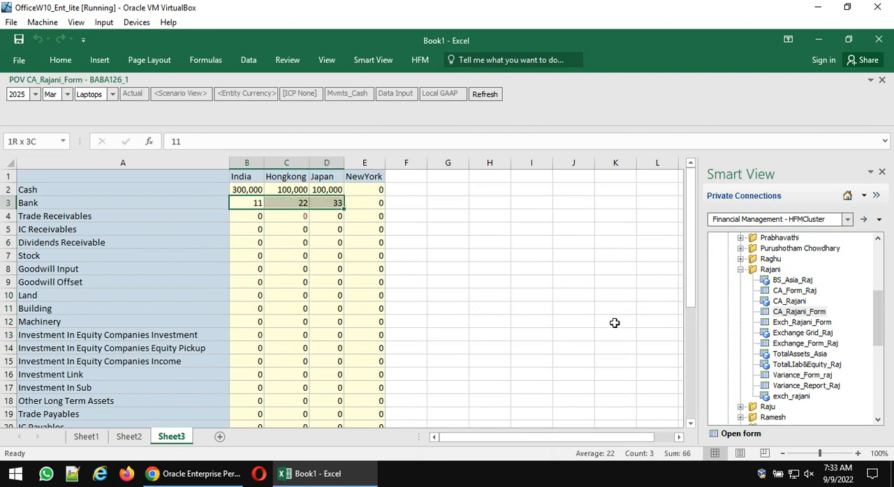
key(shift+Down)
key(shift+Down)
key(shift+Down)
key(shift+Down)
key(shift+Down)
key(shift+Down)
key(shift+Down)
key(shift+Down)
key(shift+Down)
key(shift+Down)
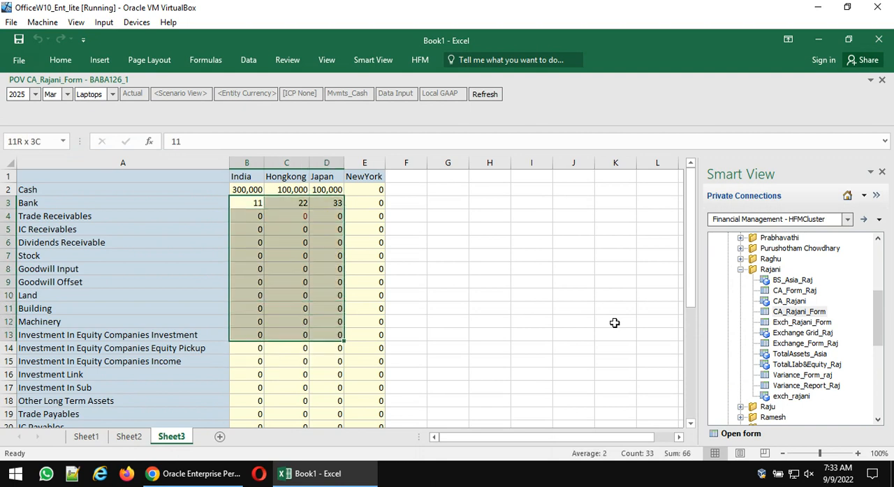
key(alt+e)
key(i)
key(s)
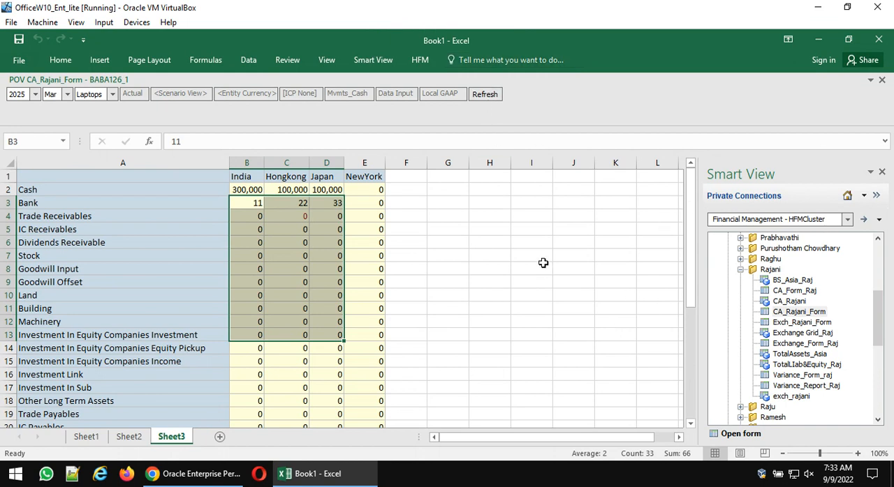
- Enter 12, 23 and 34 for Trade Receivables under India, Hongkong and Japan, and submit the data
click(246, 219)
text(12)
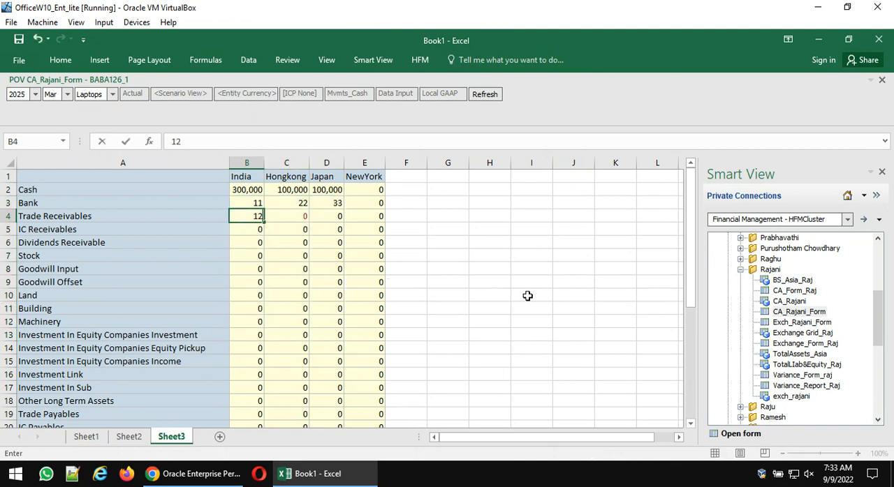
key(Return)
key(Up)
key(Right)
text(23)
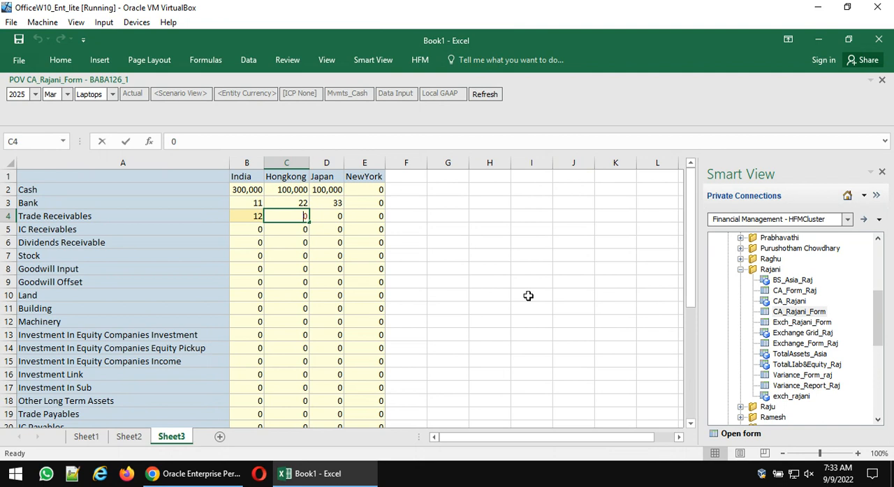
key(Return)
key(Up)
key(Right)
text(34)
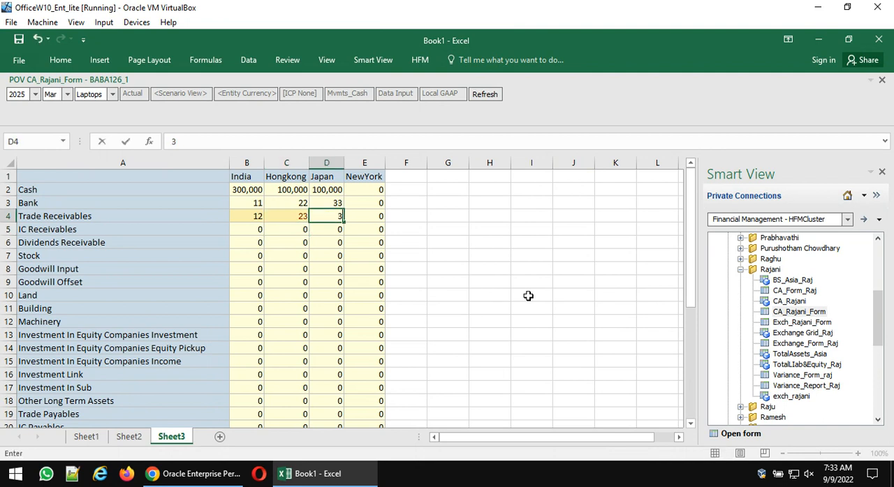
key(Return)
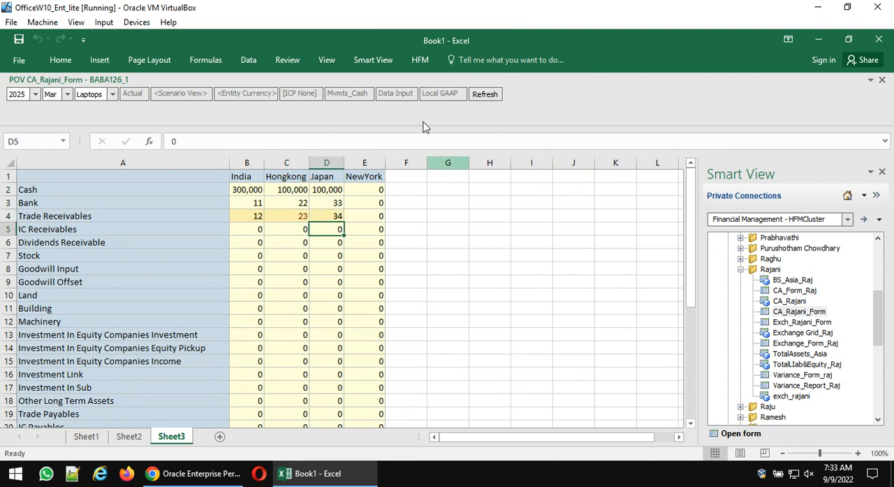
click(375, 63)
click(250, 87)
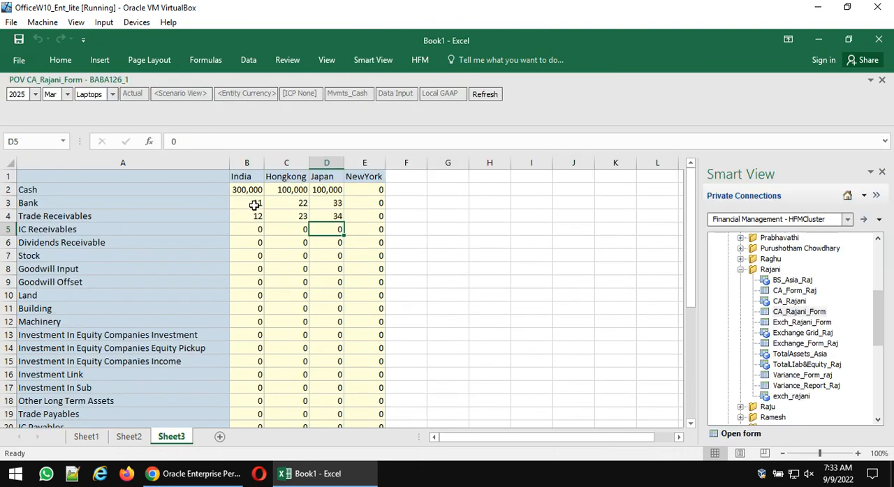
- Fill the India to Japan series from Bank and Trade Receivables down to Investment Link, and submit the data
drag(256, 201, 343, 379)
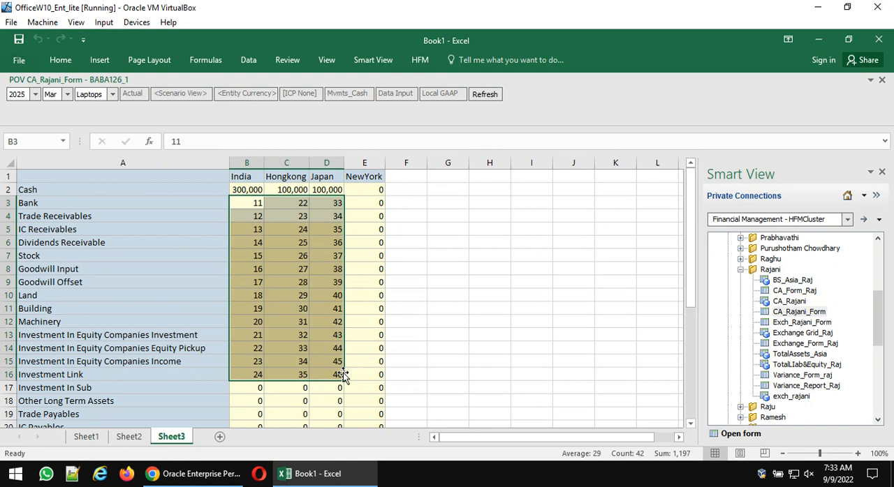
click(373, 63)
click(248, 91)
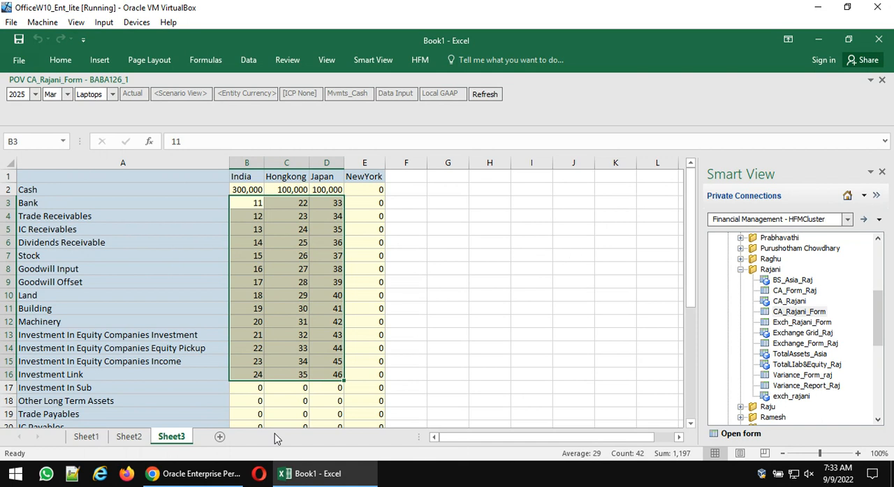
- Switch to the EPM Workspace, open CA_Rajani_Form for design, and suppress its NoData, zero and invalid rows
click(199, 475)
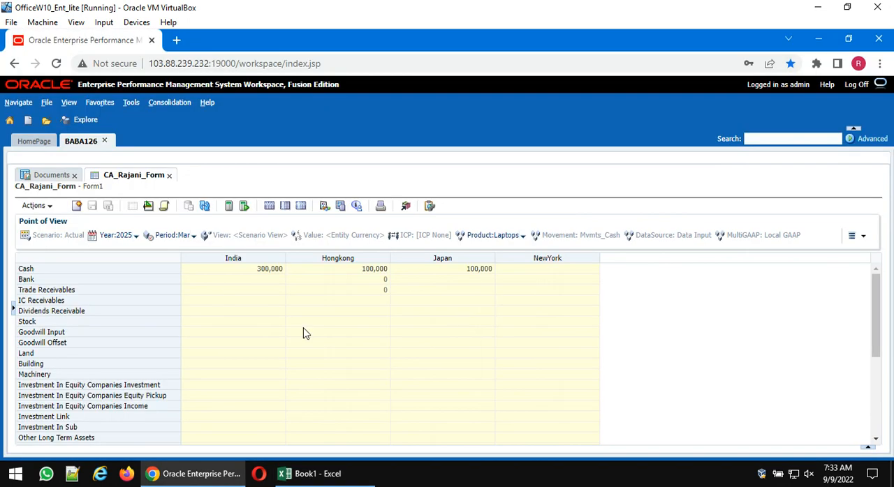
click(151, 208)
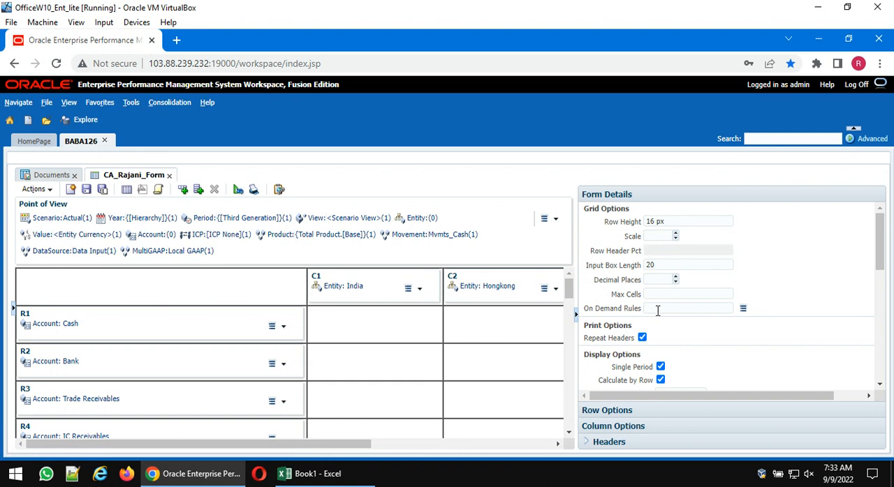
scroll(728, 352, down, 3)
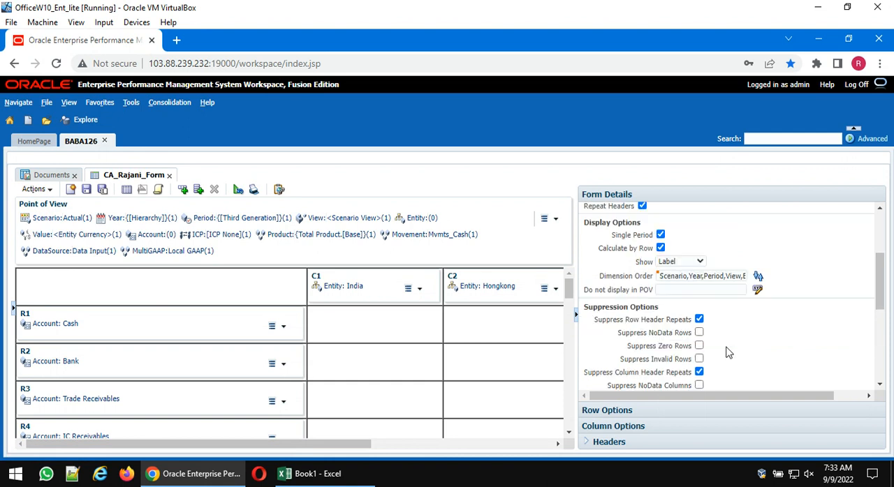
scroll(711, 286, down, 3)
scroll(711, 286, up, 2)
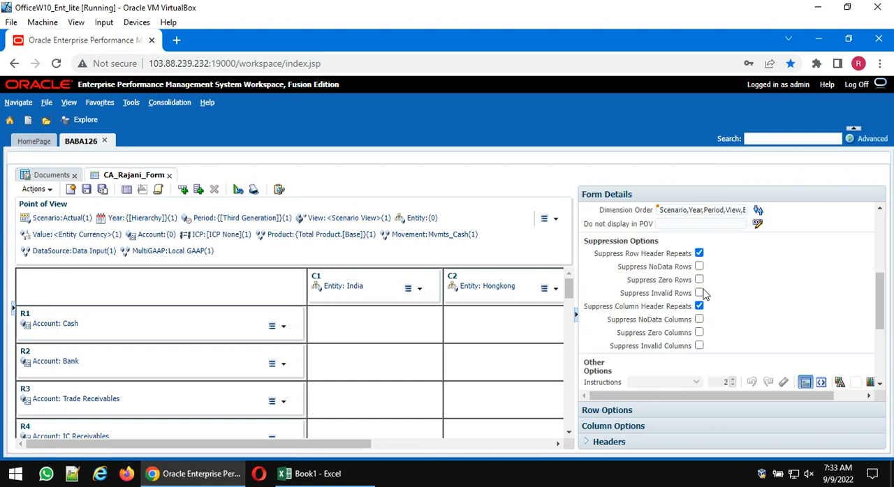
click(699, 267)
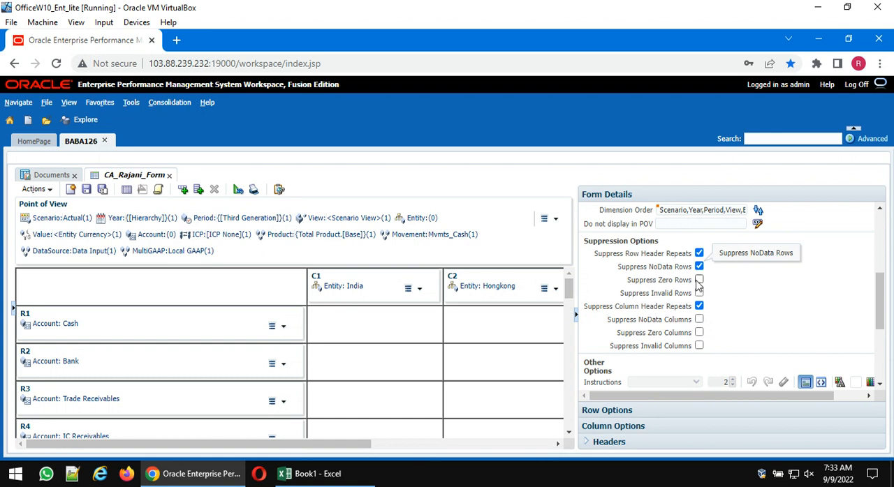
click(699, 280)
click(699, 293)
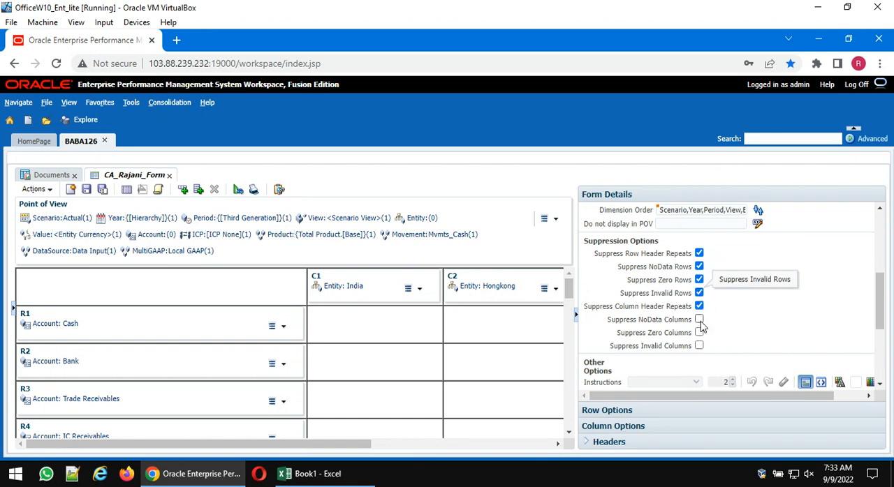
- Suppress the form's NoData, zero and invalid columns, and save the form and display its data
click(699, 320)
click(699, 333)
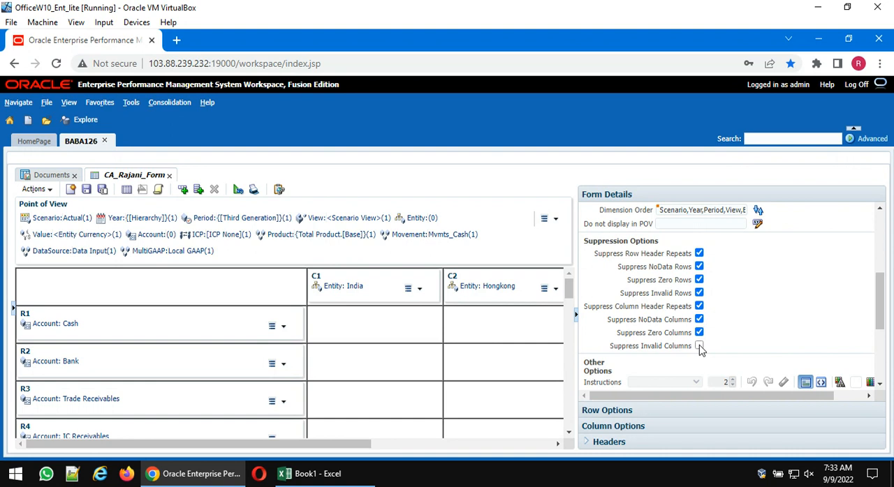
click(699, 346)
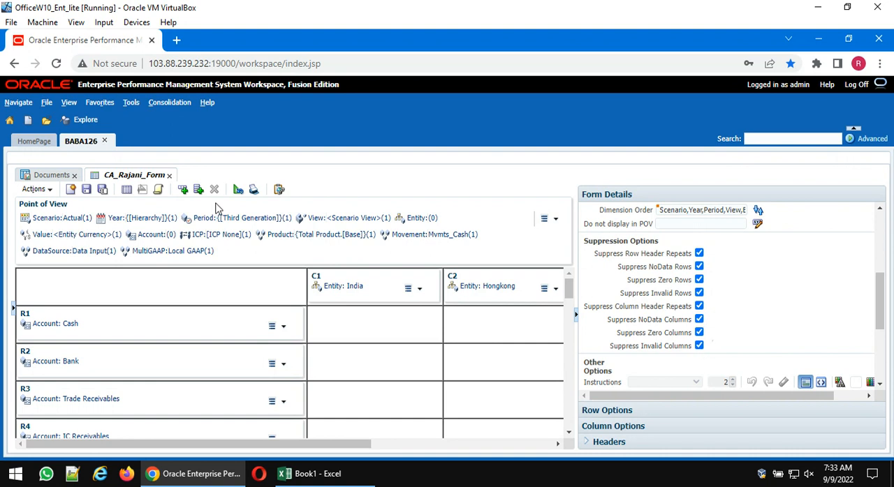
click(87, 190)
click(127, 189)
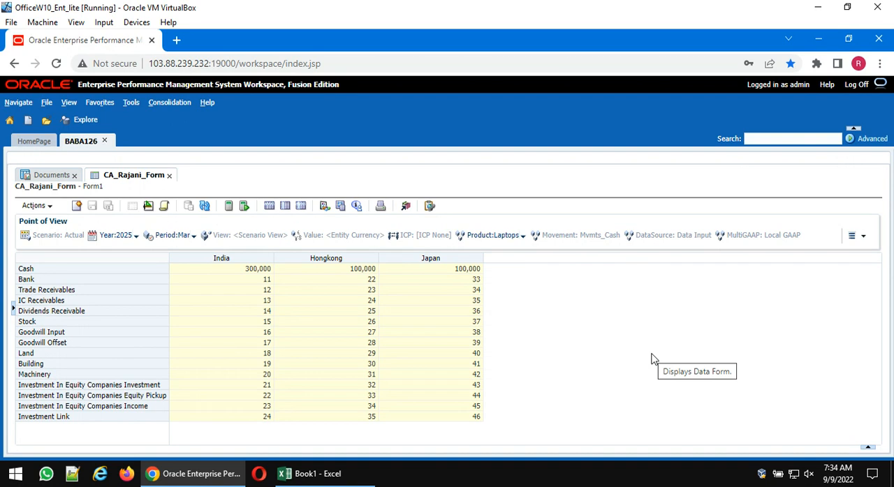
- Exempt the NewYork column from suppression in the form design, and display the form's data
click(149, 206)
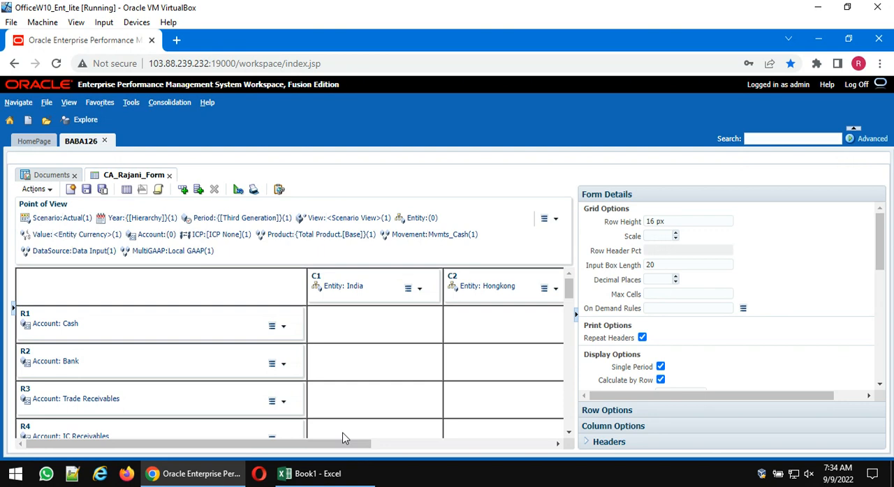
drag(335, 444, 493, 431)
click(494, 280)
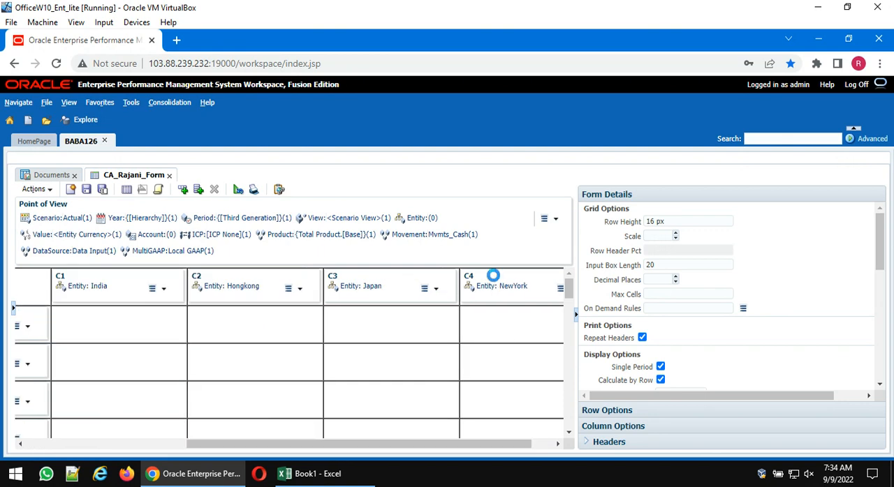
click(655, 270)
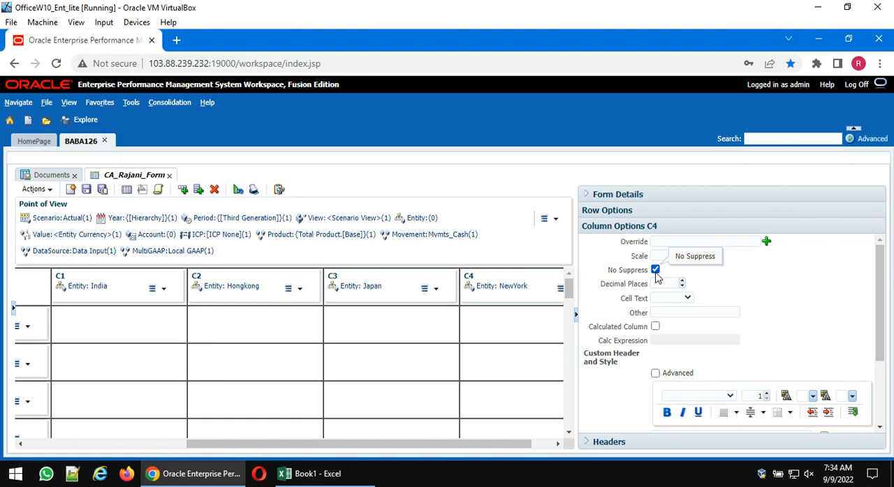
click(126, 190)
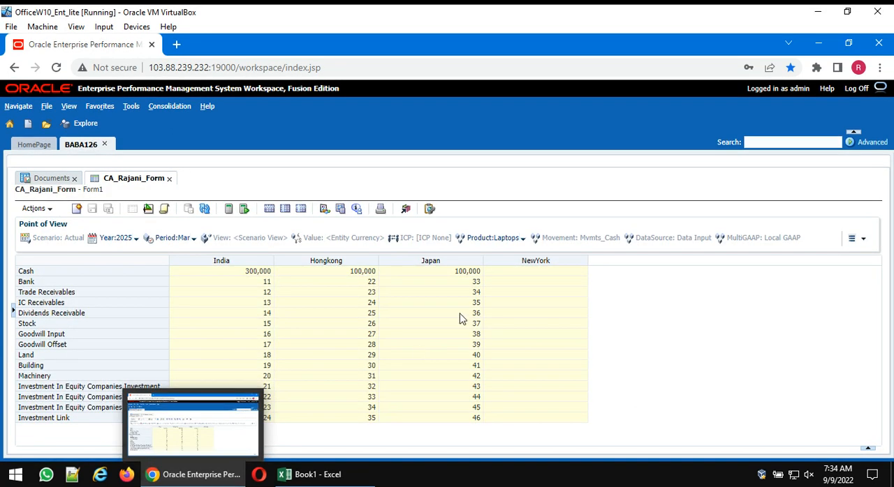
- Examine the Cell Text choices for the India column in the form design, and save and display the form
mouse_move(324, 476)
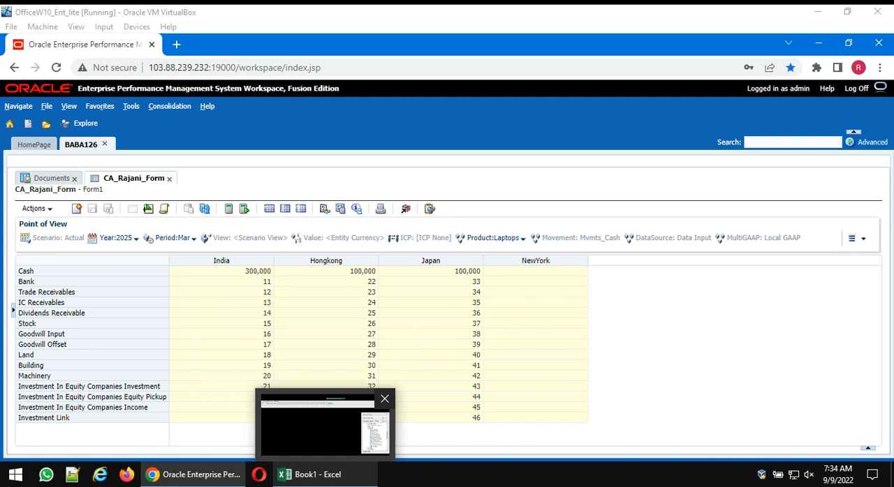
click(148, 206)
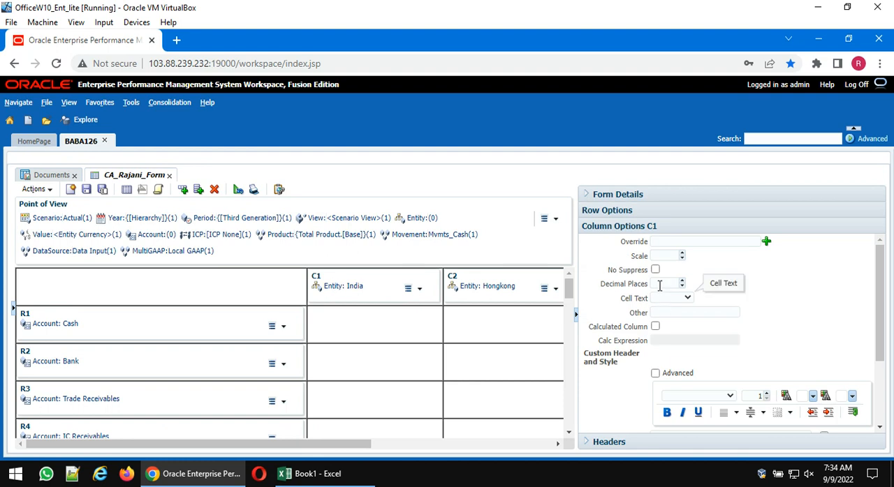
click(687, 299)
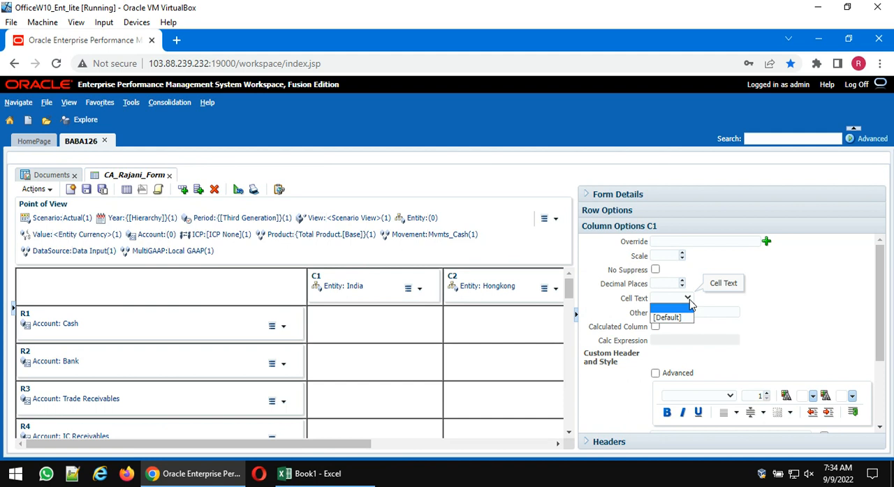
click(799, 265)
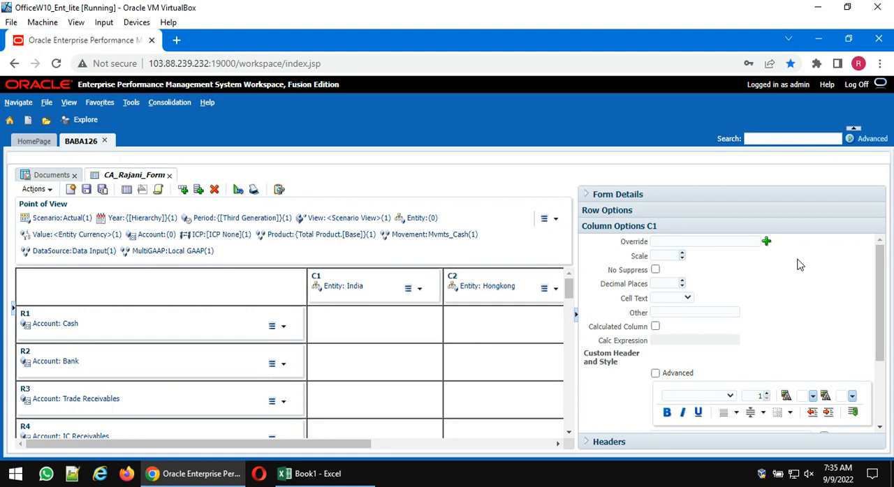
click(127, 190)
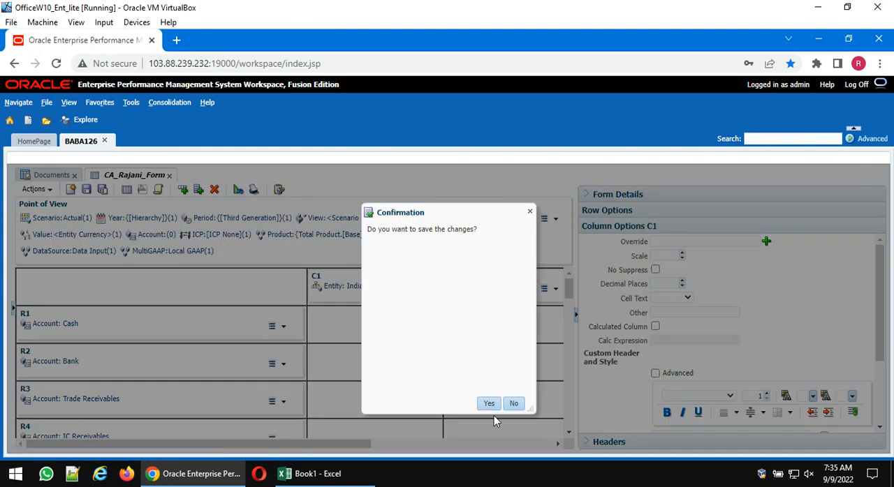
click(489, 404)
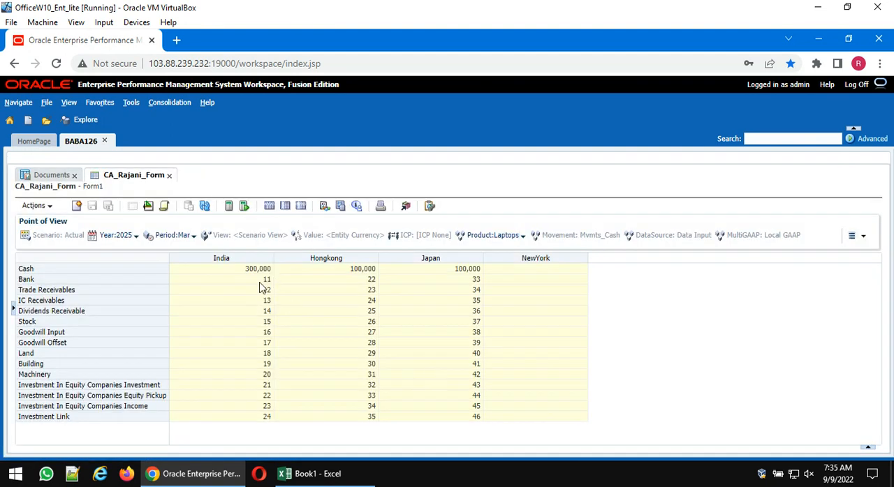
- Add the [Default] cell text "Intercompany elimination" to the India Bank cell, and submit the form data
click(260, 281)
right_click(258, 283)
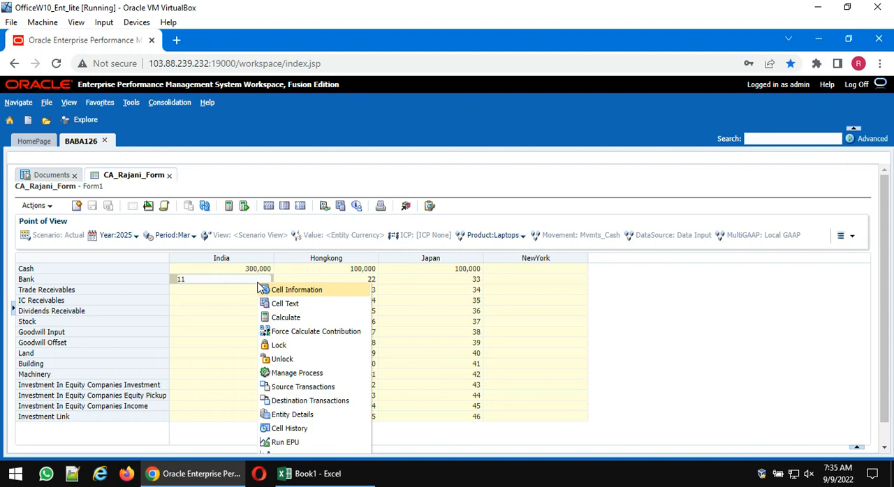
click(296, 306)
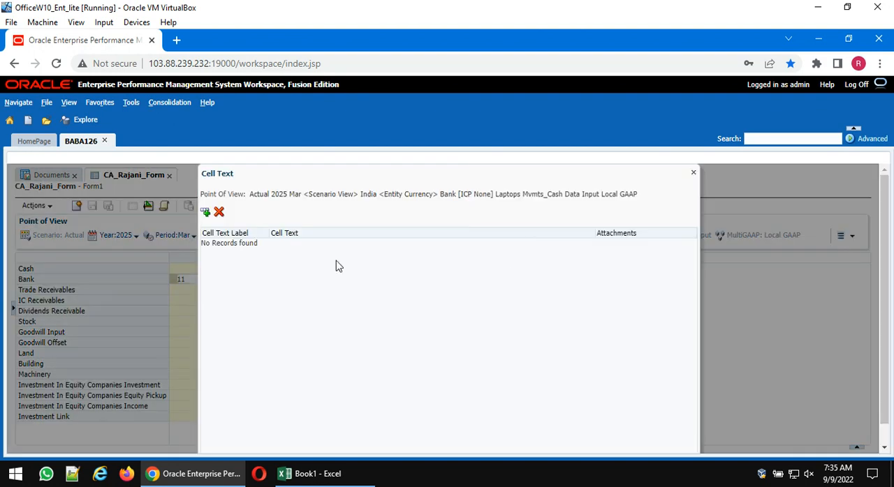
click(205, 213)
click(331, 254)
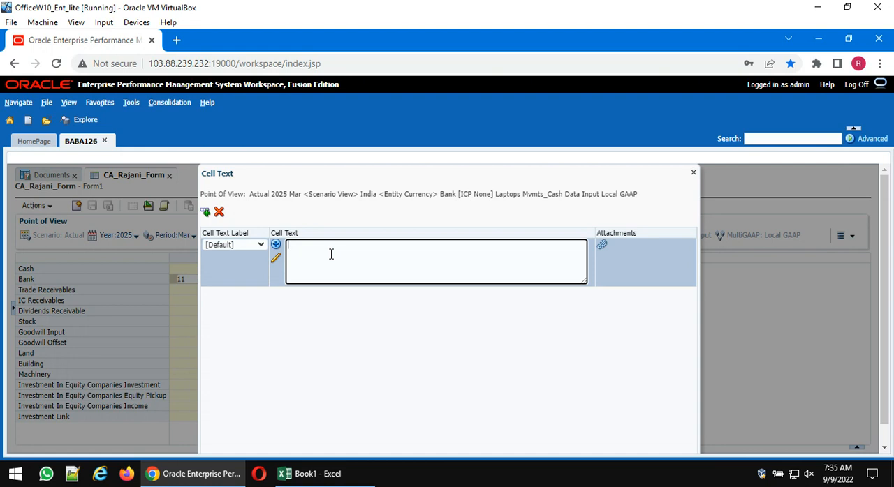
text(Intercompany elimia)
key(BackSpace)
text(nation)
scroll(770, 273, down, 1)
click(641, 442)
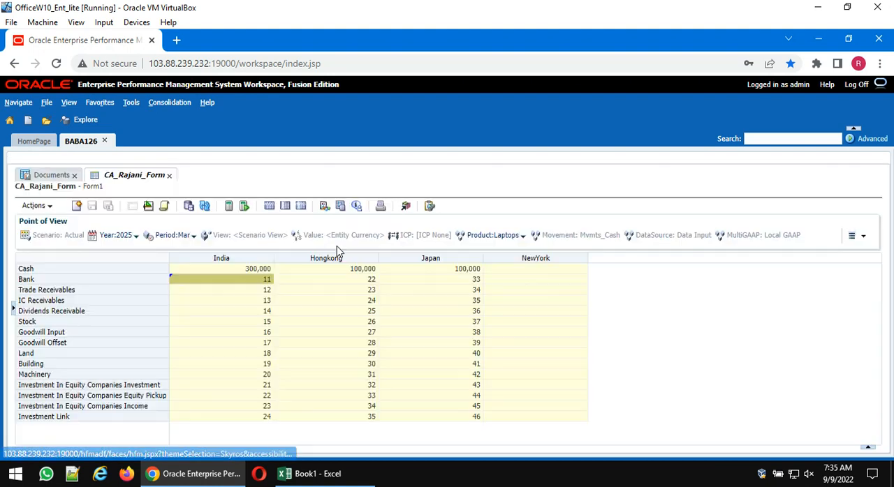
click(184, 207)
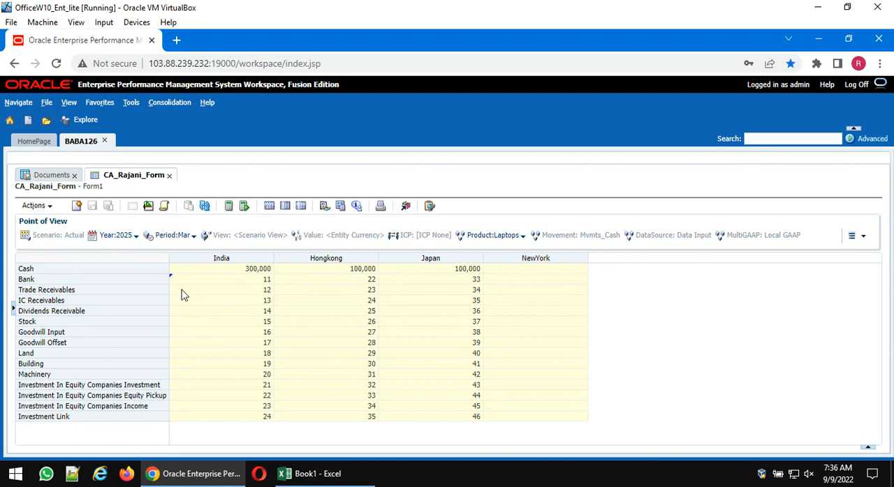
click(181, 289)
right_click(181, 290)
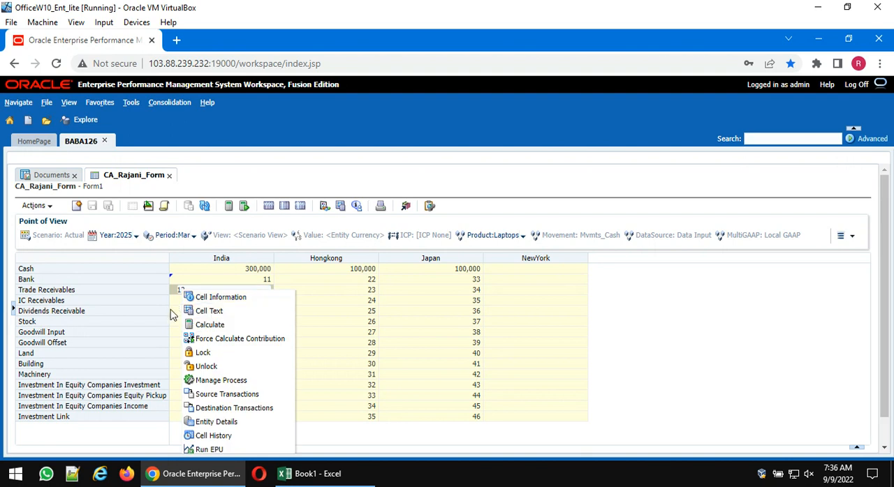
click(759, 333)
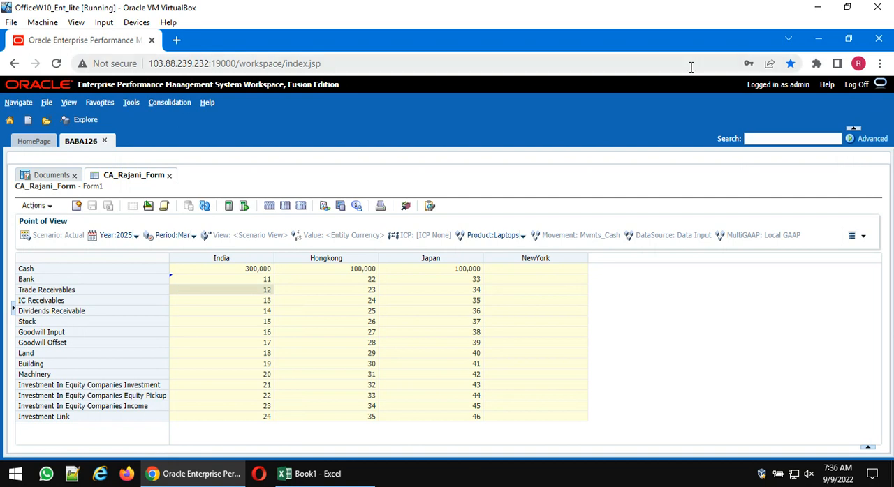
- Set the India column's Cell Text option to [Default] in the form design, and display the form's data
click(149, 210)
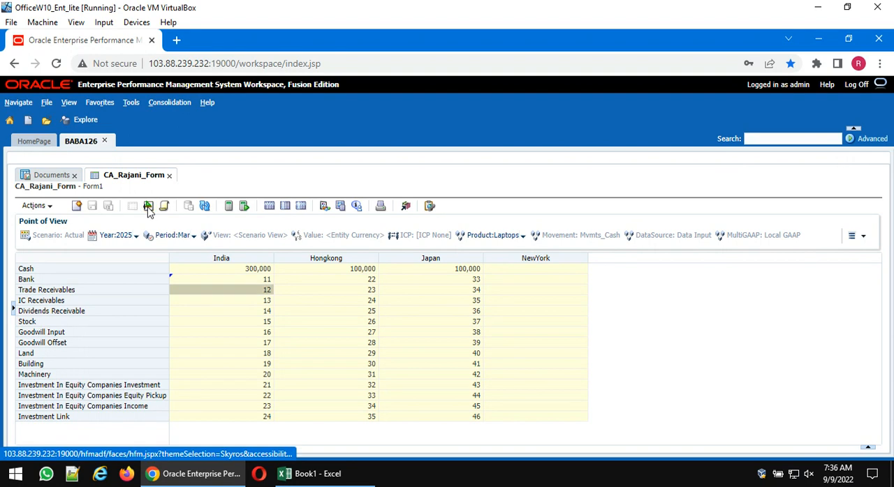
click(356, 275)
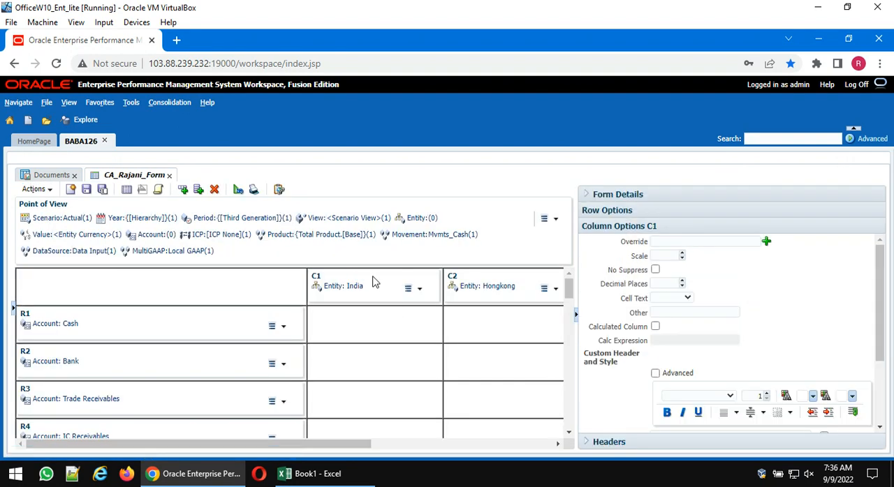
click(687, 305)
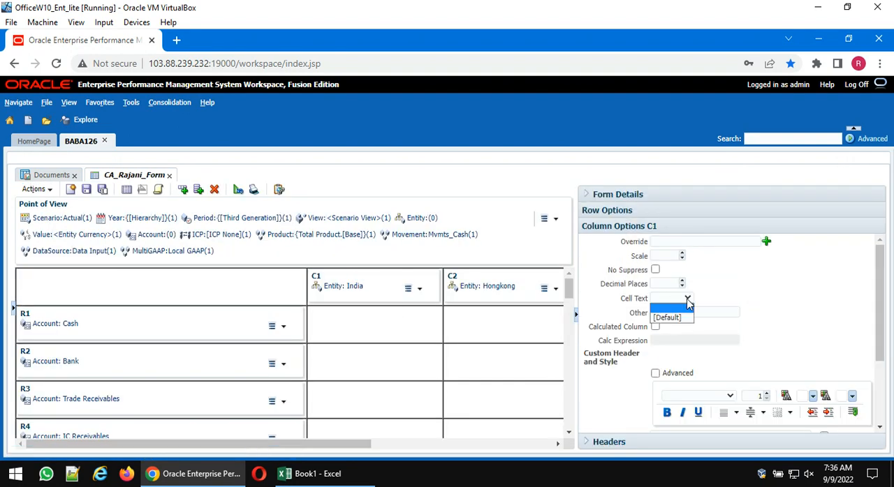
click(673, 314)
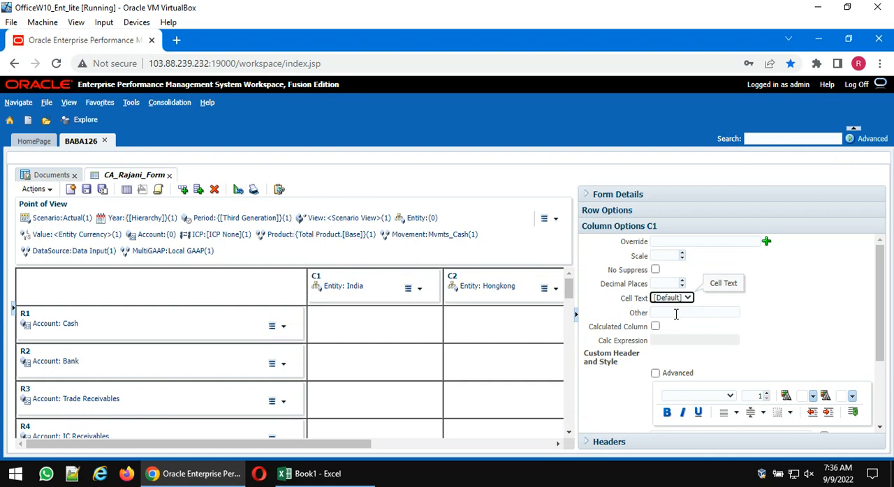
click(126, 193)
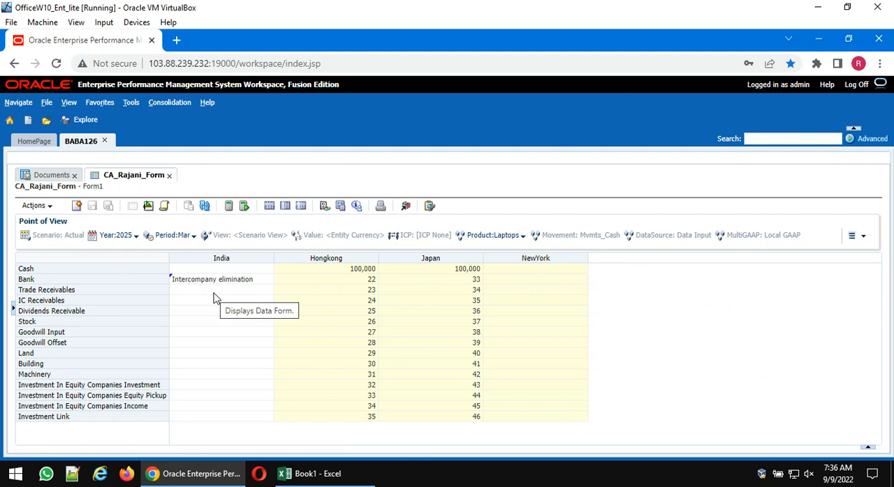
- Enter a person's first name as cell text in India's Trade Receivables, IC Receivables, Dividends Receivable and Stock cells, and submit the data
click(215, 291)
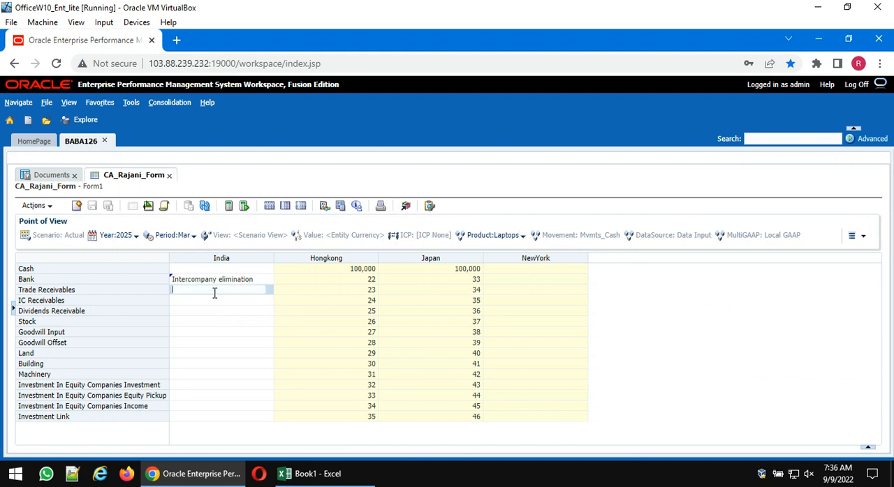
text(Kishore)
click(215, 299)
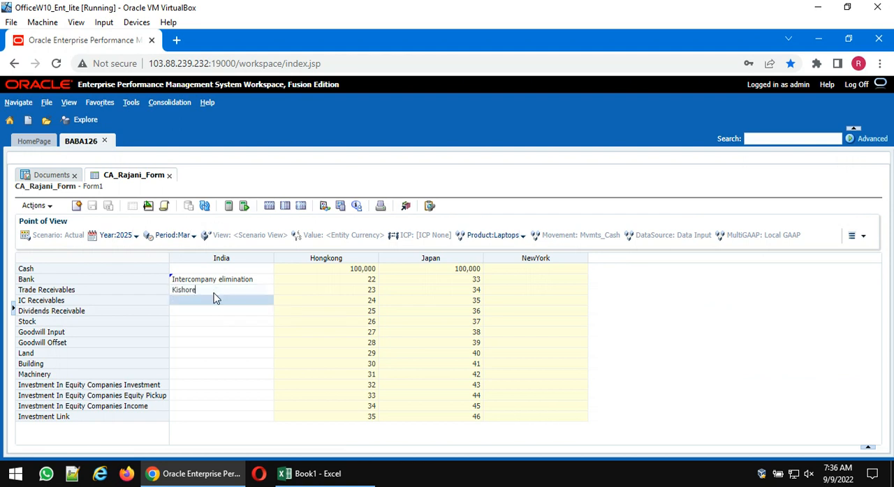
text(Prashant)
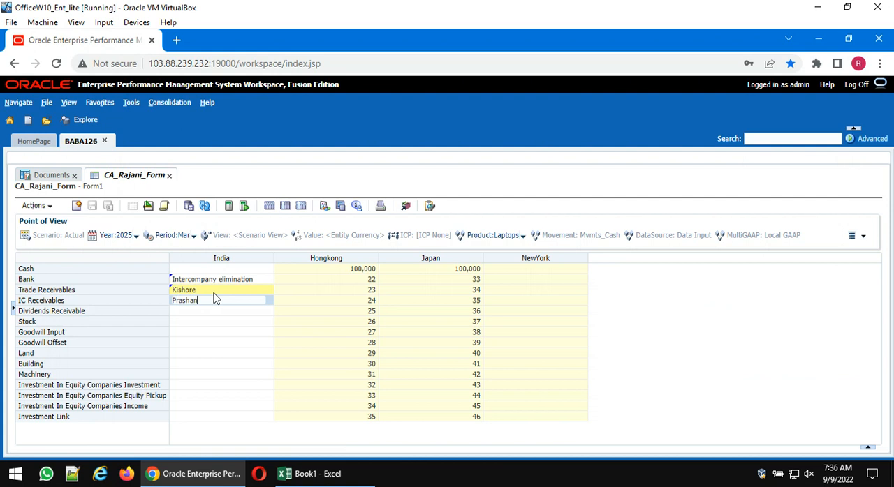
key(Return)
text(Ashok)
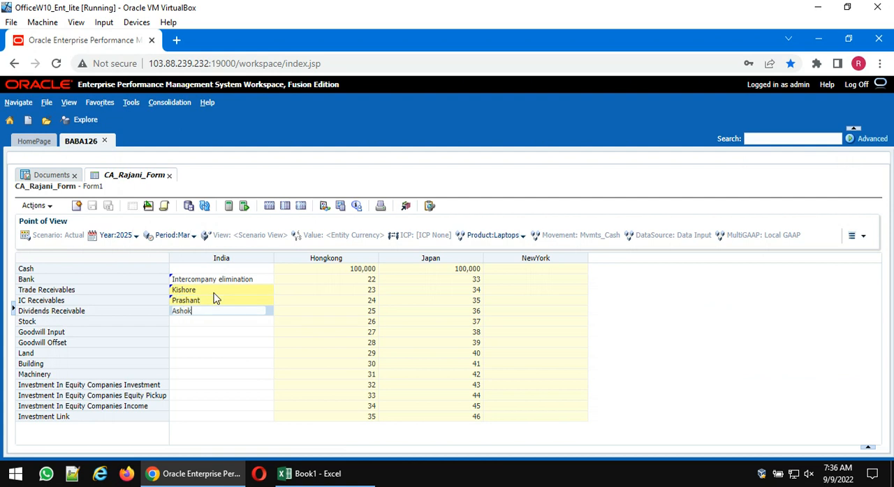
key(Return)
text(Ajay)
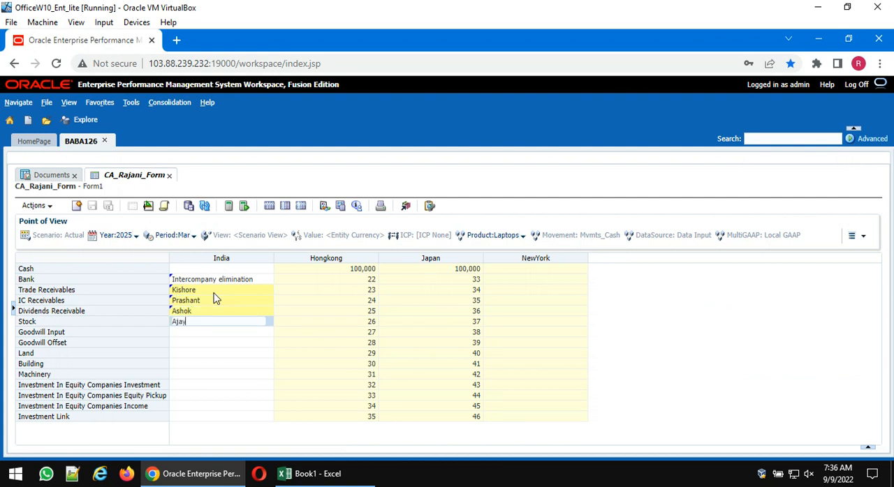
key(Return)
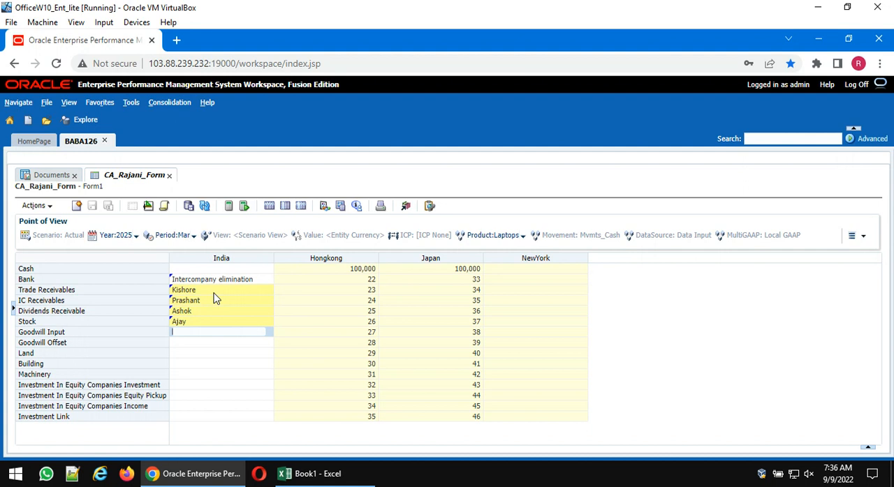
click(189, 209)
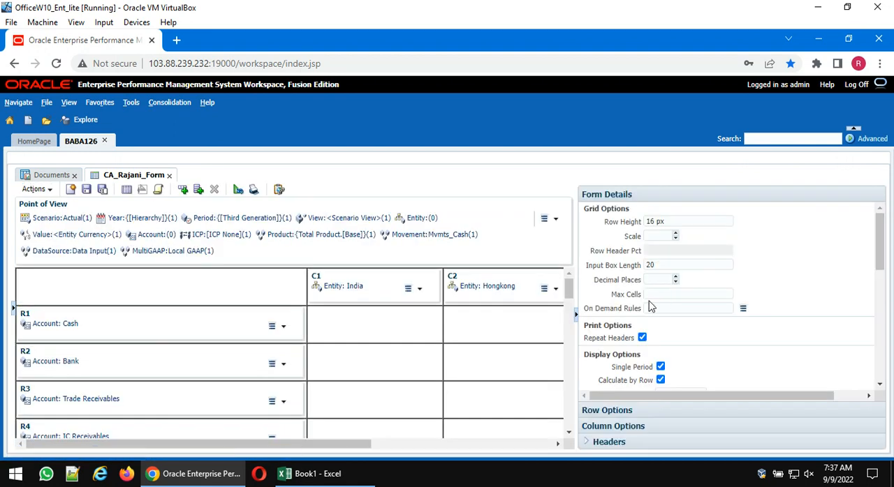
- Clear the India column's Cell Text option in the form design, save the form and display its data
click(333, 283)
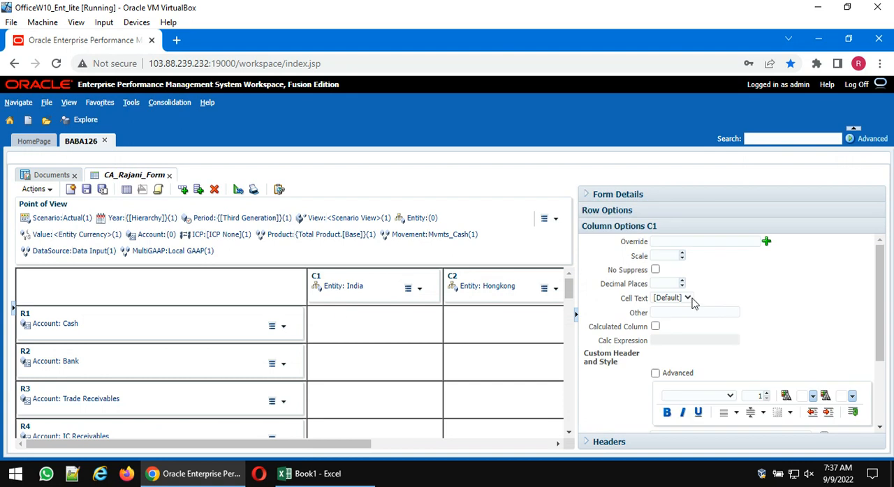
click(688, 298)
click(678, 308)
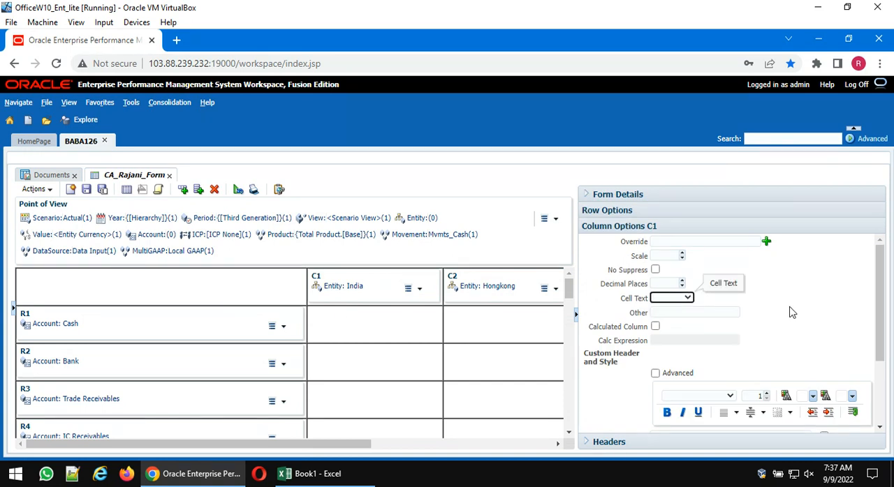
click(131, 190)
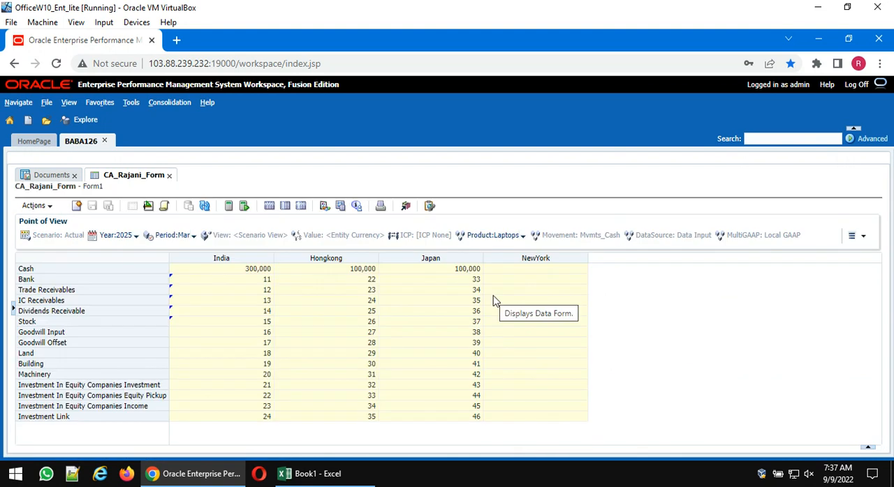
- Review the India column's options in the form design, and delete the NewYork column
mouse_move(196, 474)
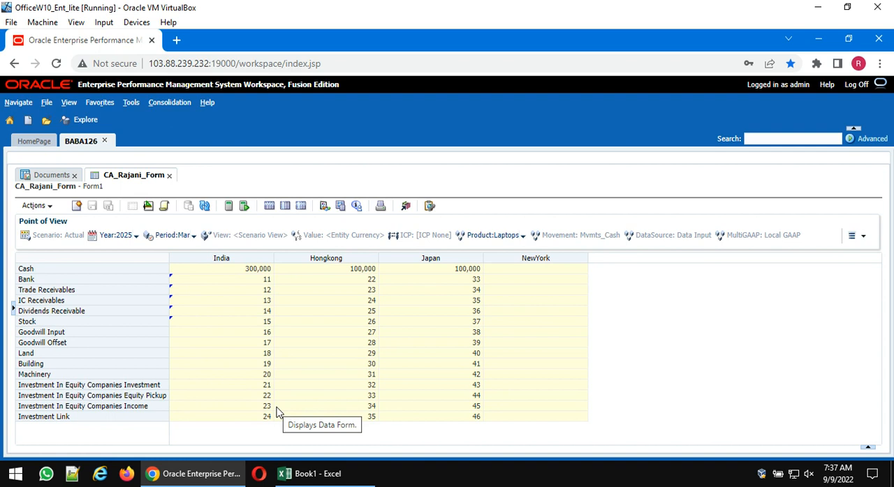
click(147, 206)
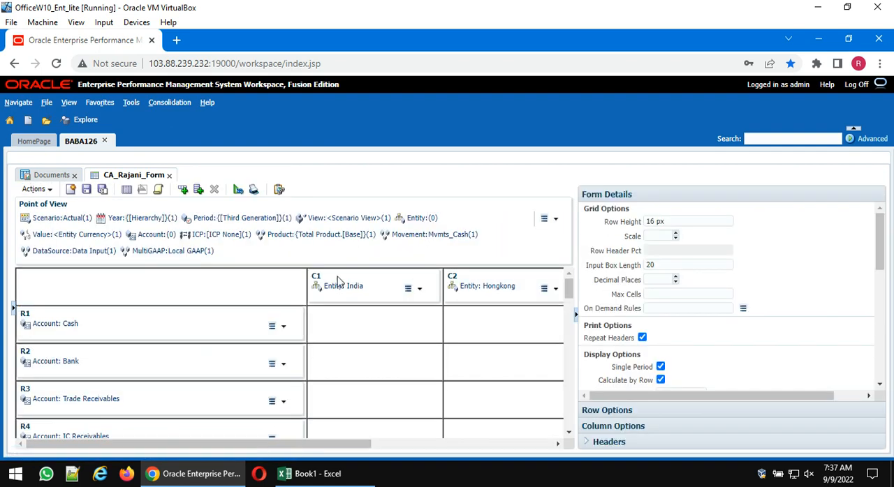
click(344, 281)
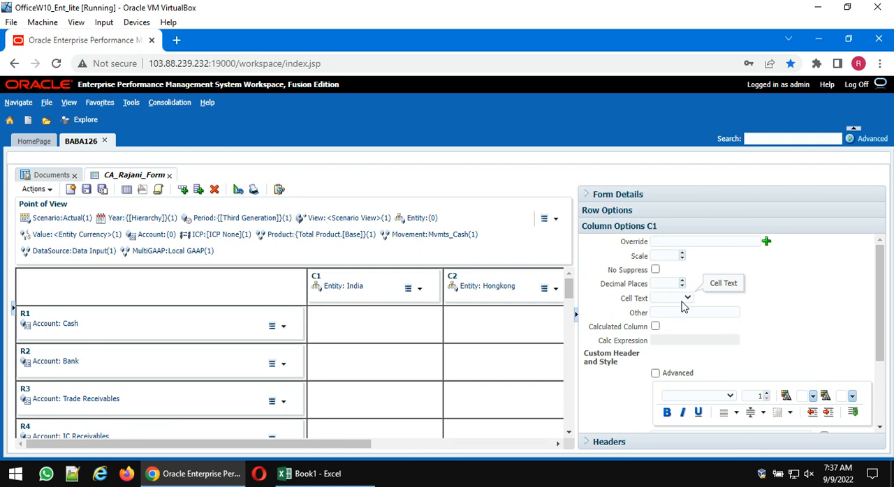
scroll(683, 306, down, 1)
scroll(683, 306, up, 1)
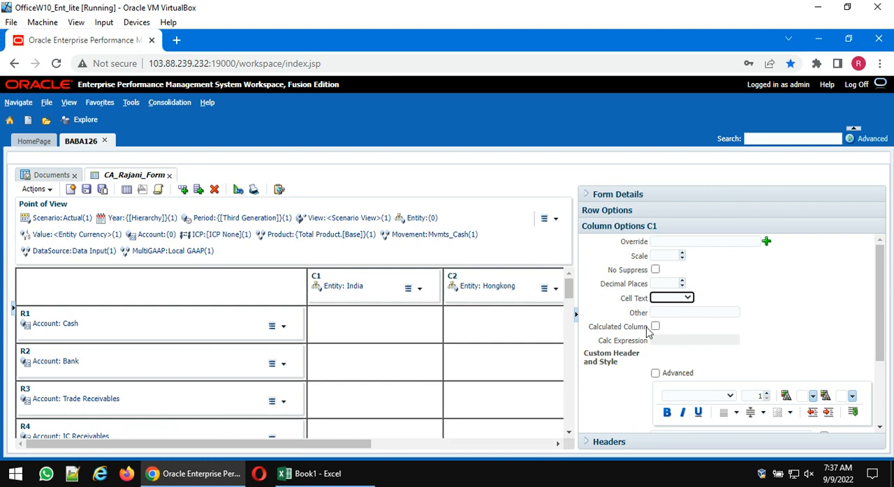
scroll(654, 328, down, 1)
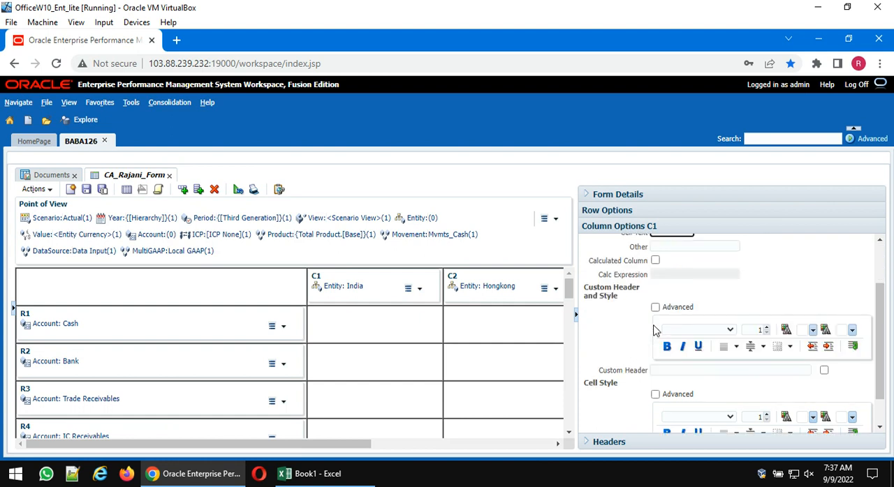
scroll(654, 329, up, 1)
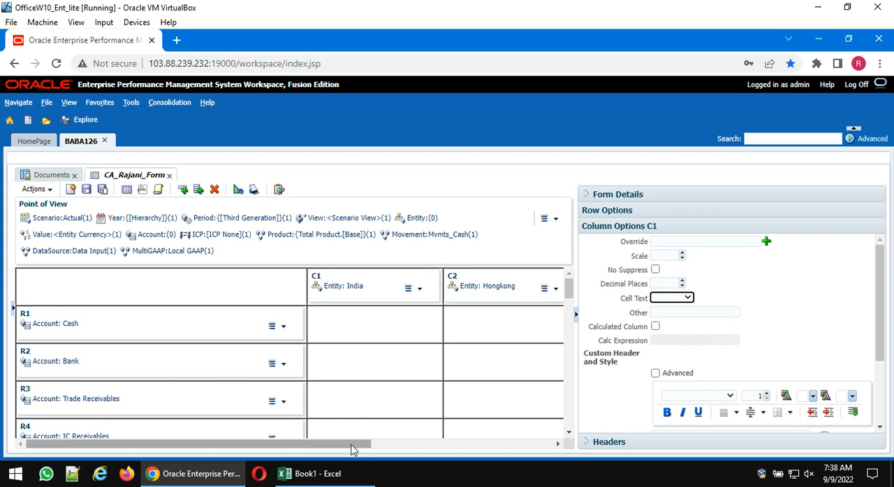
drag(354, 444, 550, 449)
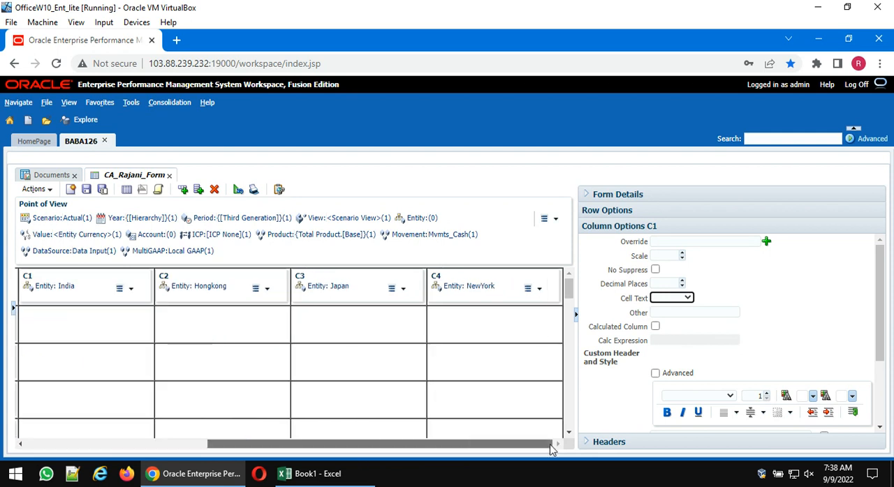
click(465, 281)
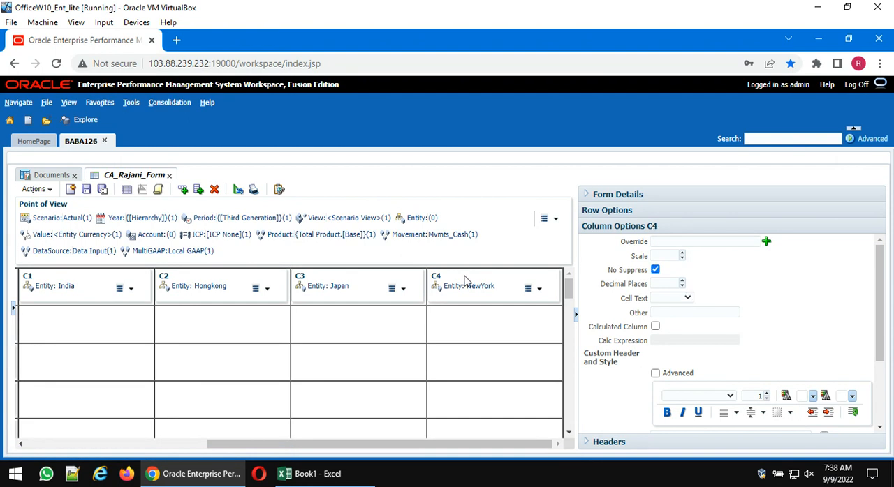
click(215, 189)
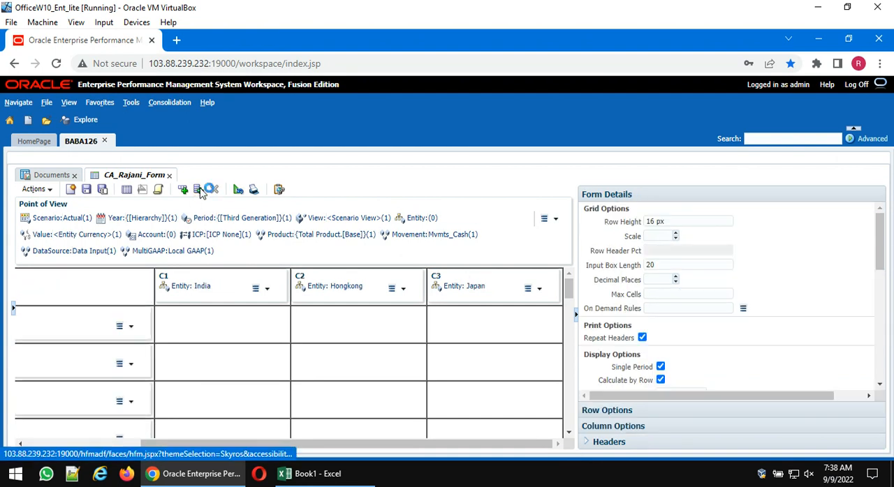
- Add a new column C4 after Japan and make it a calculated column, ready for its calc expression
drag(306, 446, 479, 449)
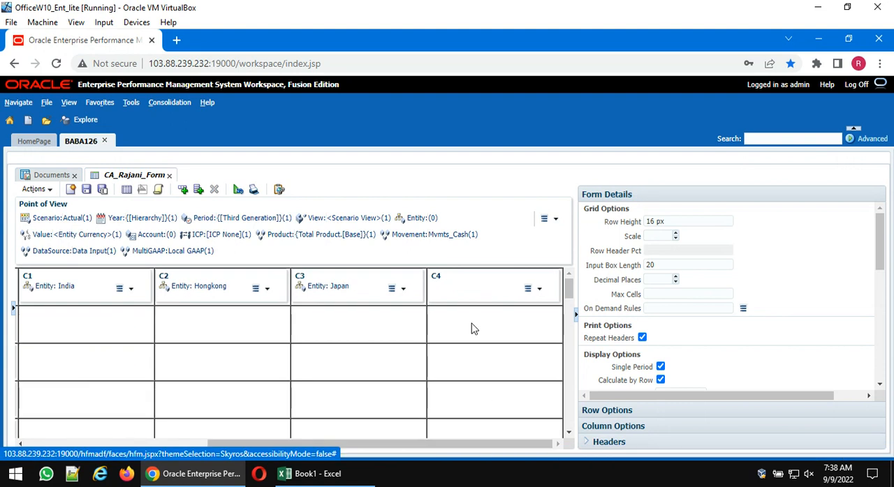
scroll(664, 324, down, 2)
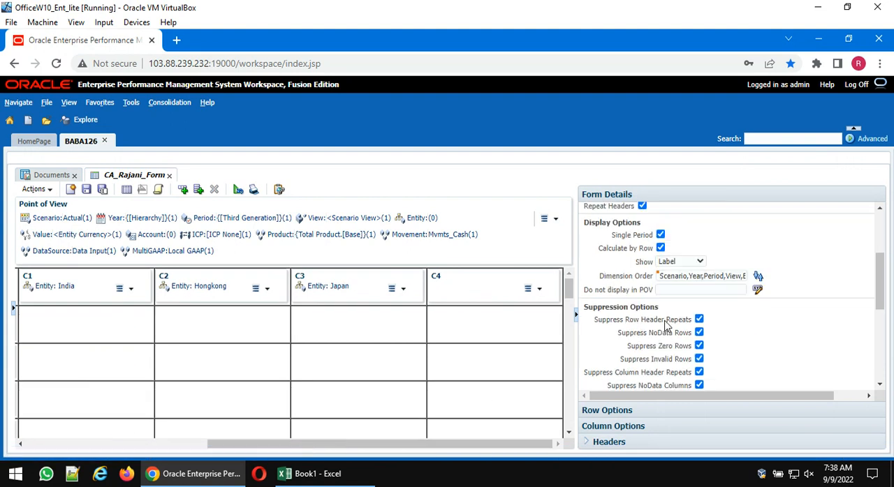
click(457, 283)
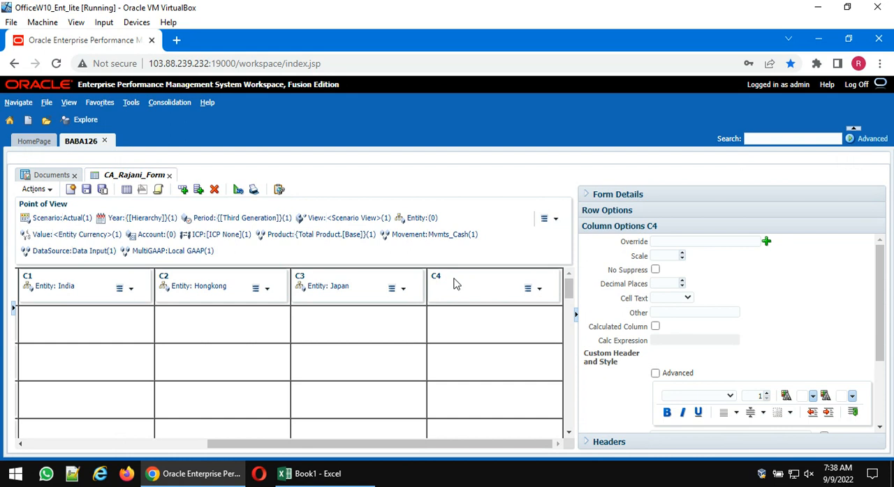
click(655, 327)
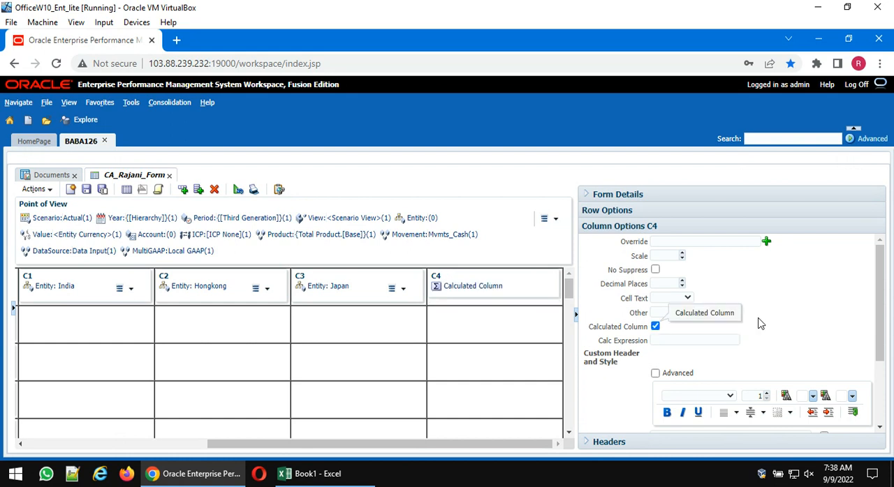
click(663, 340)
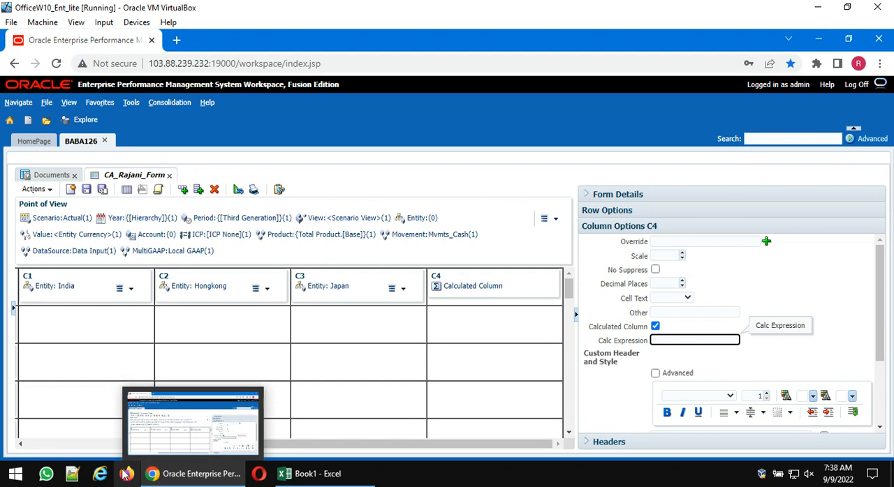
- Switch to the Notepad++ notes, search for "scalc" and copy the expression Scalc(Col(1)-Col(2))
click(76, 474)
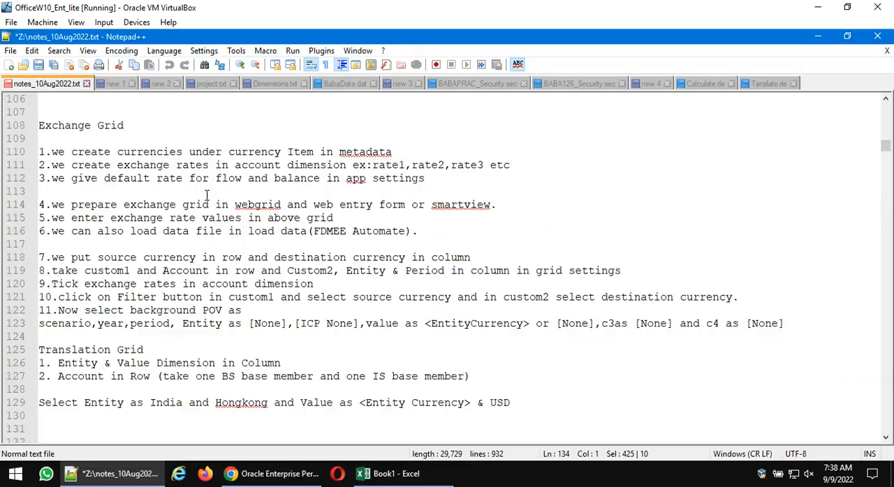
scroll(253, 284, down, 5)
scroll(253, 285, down, 4)
scroll(431, 239, up, 4)
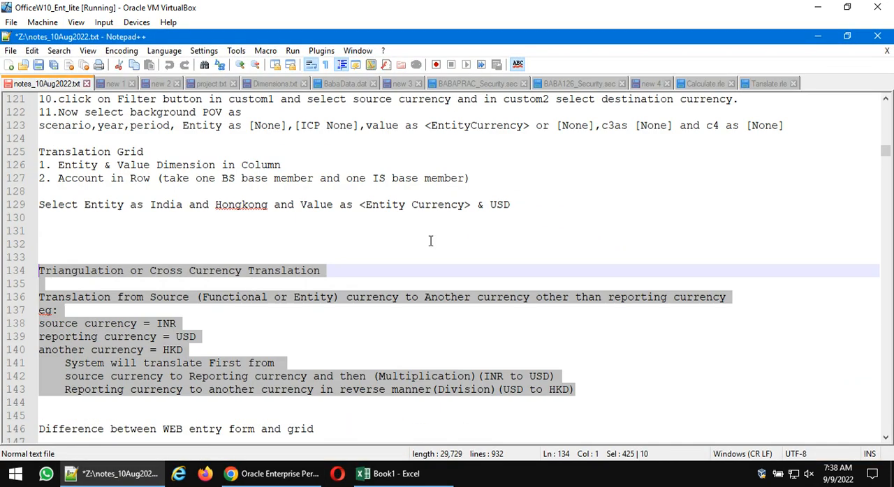
click(431, 240)
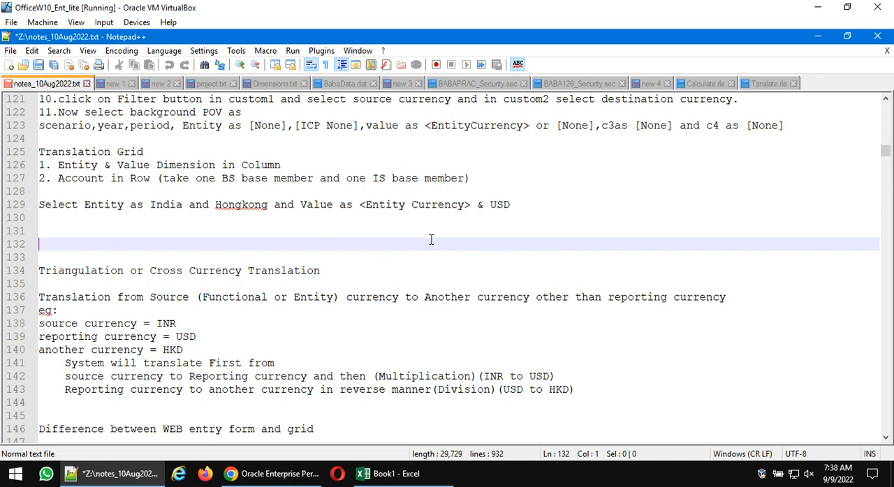
key(ctrl+f)
text(scal)
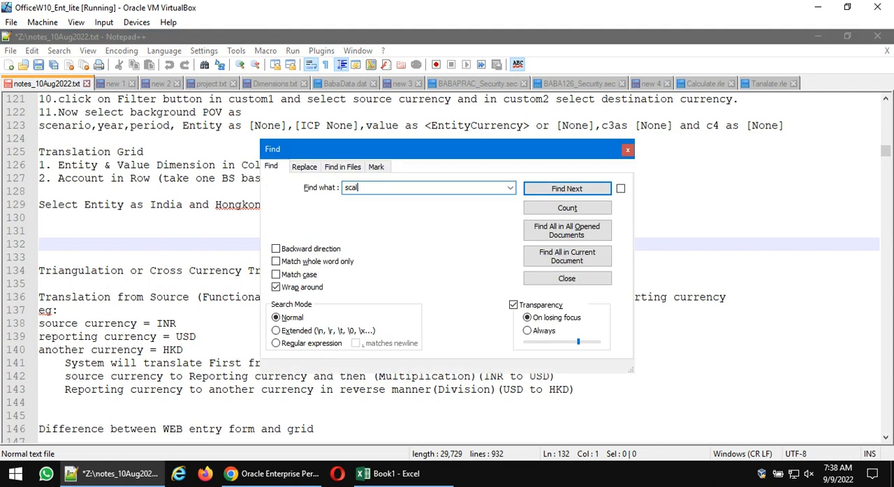
text(c)
key(Return)
key(Escape)
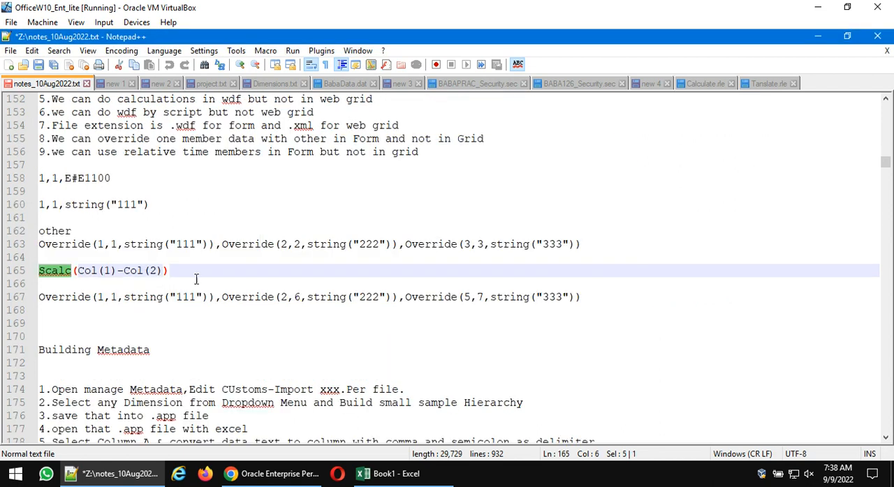
drag(179, 273, 3, 275)
key(ctrl+c)
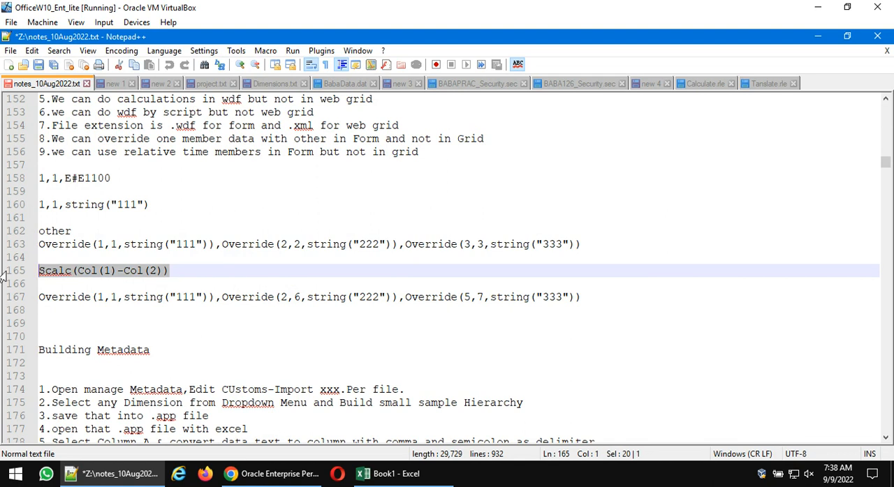
- Back in the Workspace browser window, enter Scalc(Col(1)-Col(2)) as column C4's calc expression, save the form and display its data
click(260, 472)
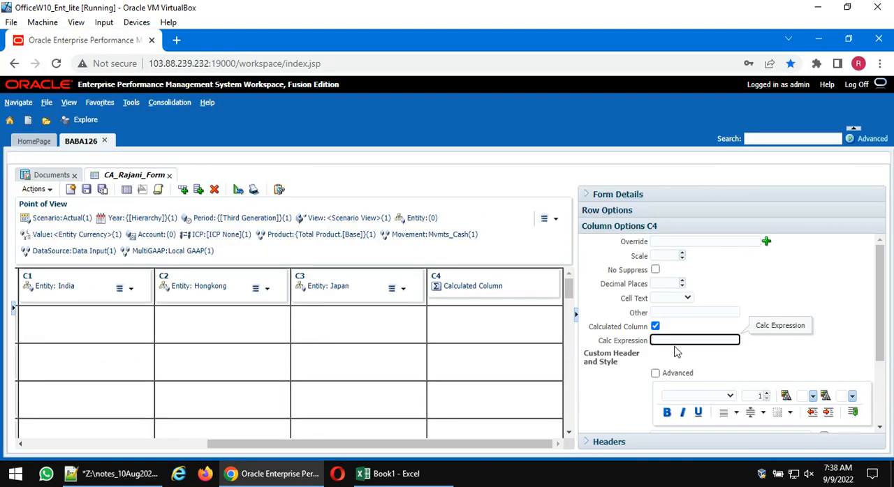
key(ctrl+v)
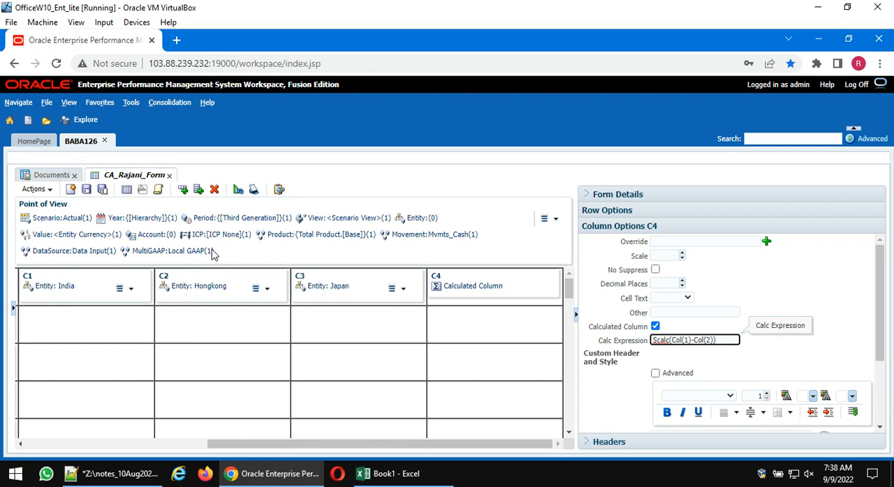
click(86, 192)
click(125, 190)
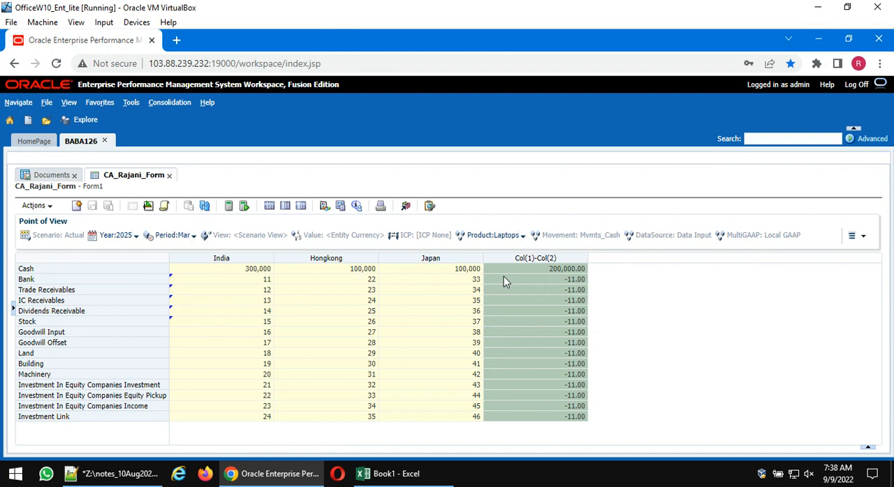
- Review the calculated column's options in the form design, and display the form data again, saving the changes
mouse_move(269, 471)
click(148, 206)
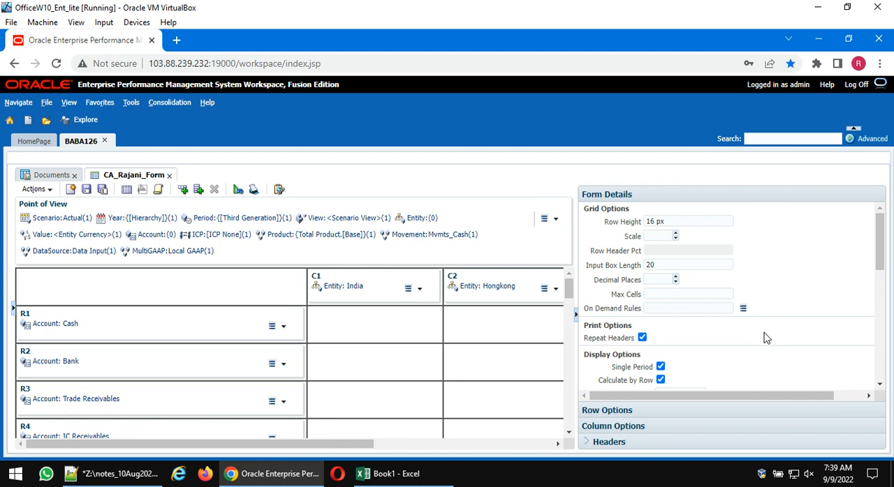
drag(373, 445, 555, 446)
click(473, 283)
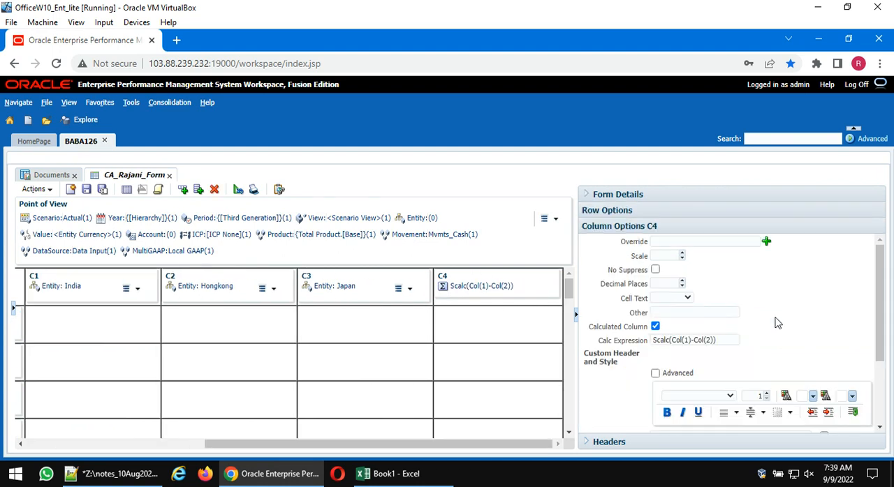
scroll(671, 300, down, 2)
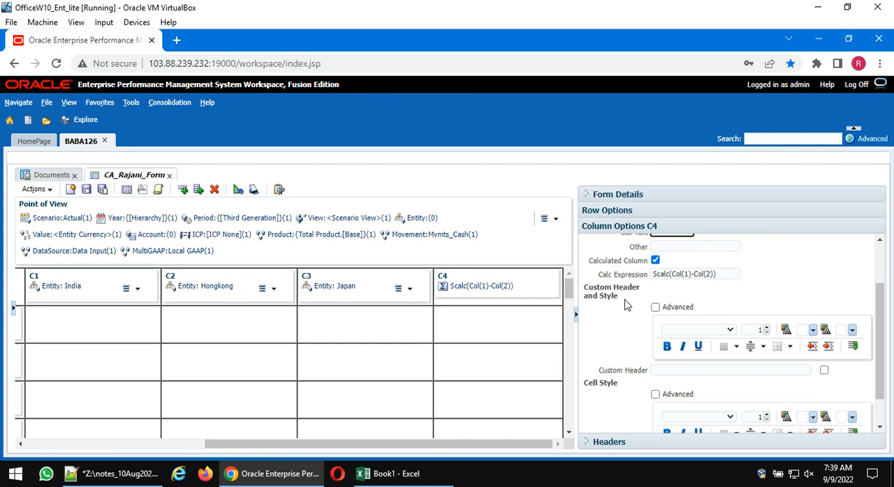
click(126, 190)
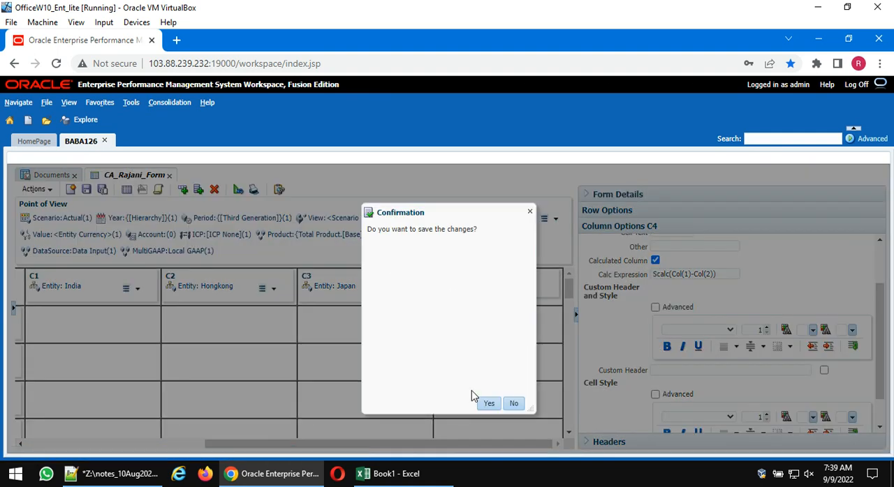
click(489, 404)
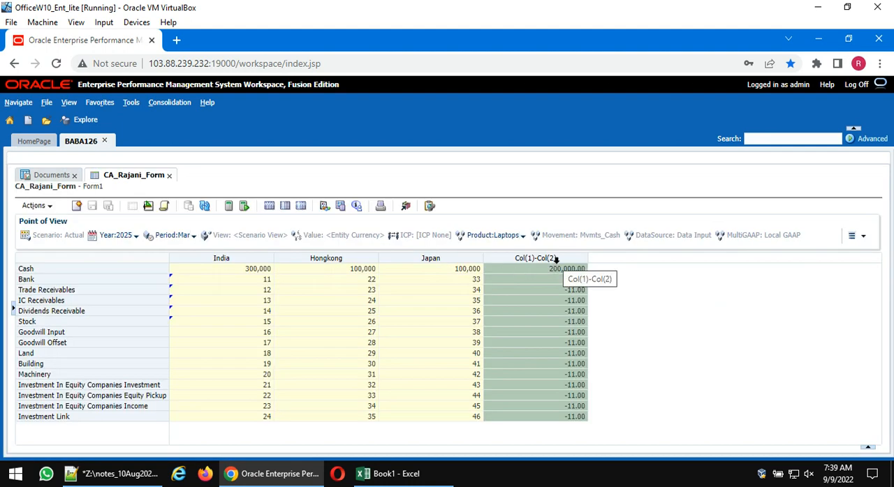
- Set calculated column C4's custom header to Variance in the form design, save the form and display its data
click(148, 205)
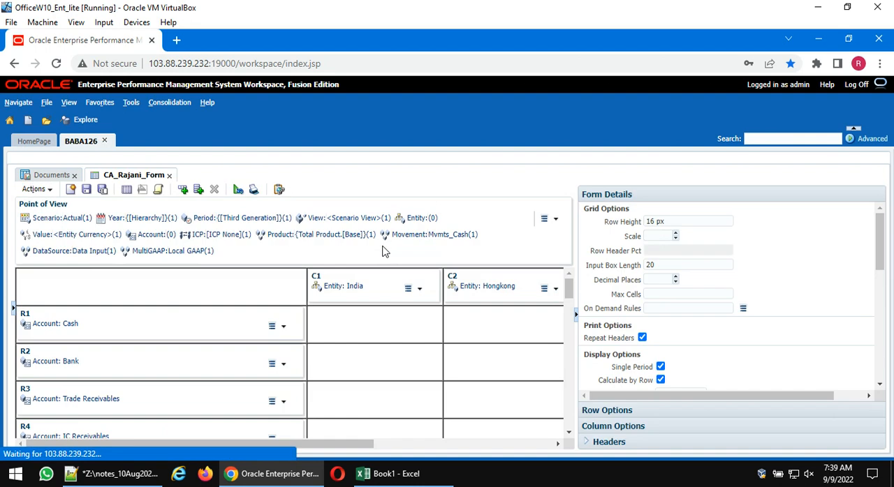
drag(343, 444, 517, 318)
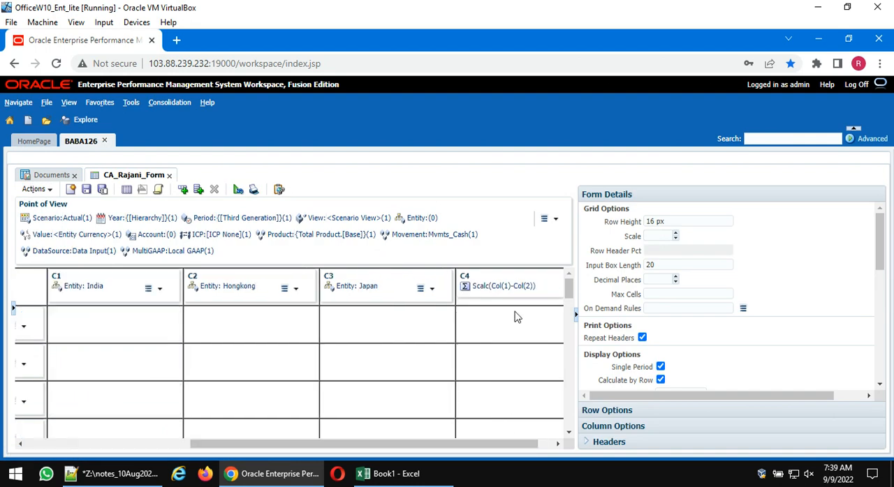
click(500, 281)
scroll(696, 359, down, 2)
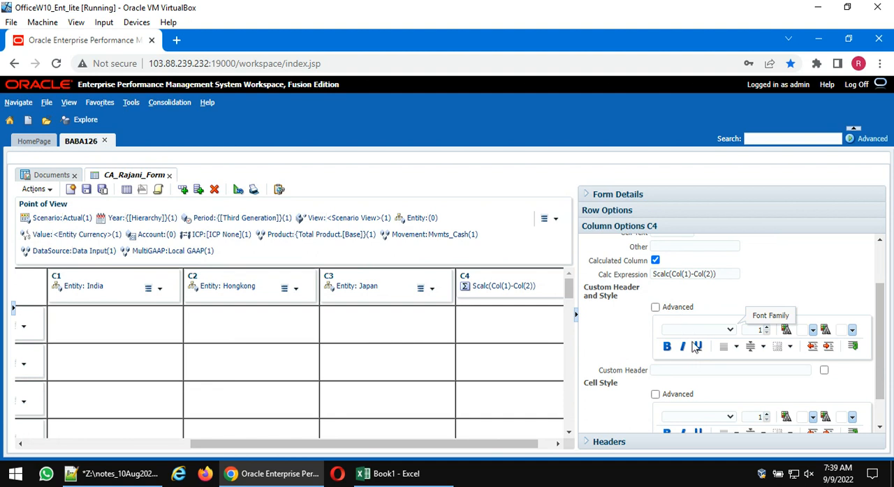
click(691, 370)
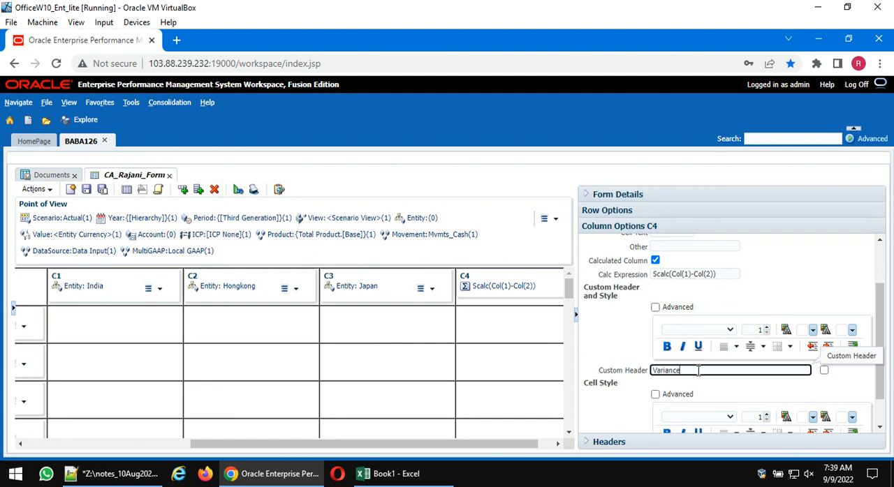
click(606, 327)
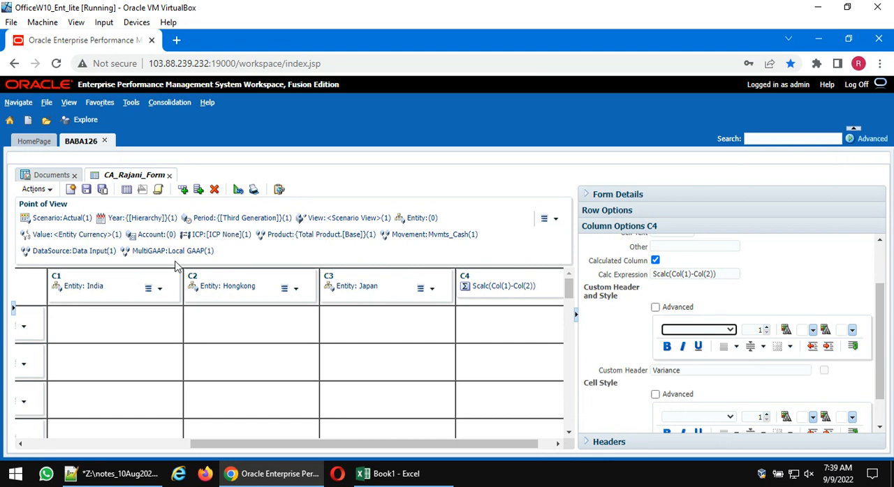
click(126, 190)
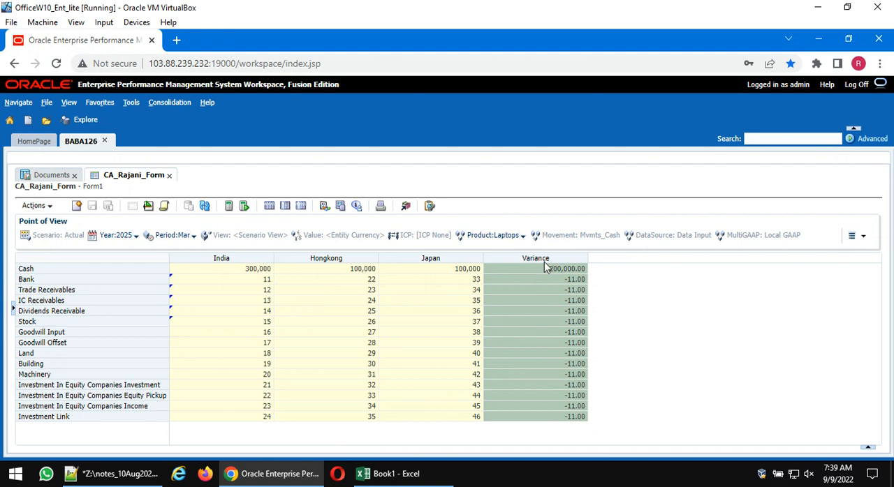
- Make the Variance custom header of column C4 bold and red in the form design, and display the form data
click(146, 208)
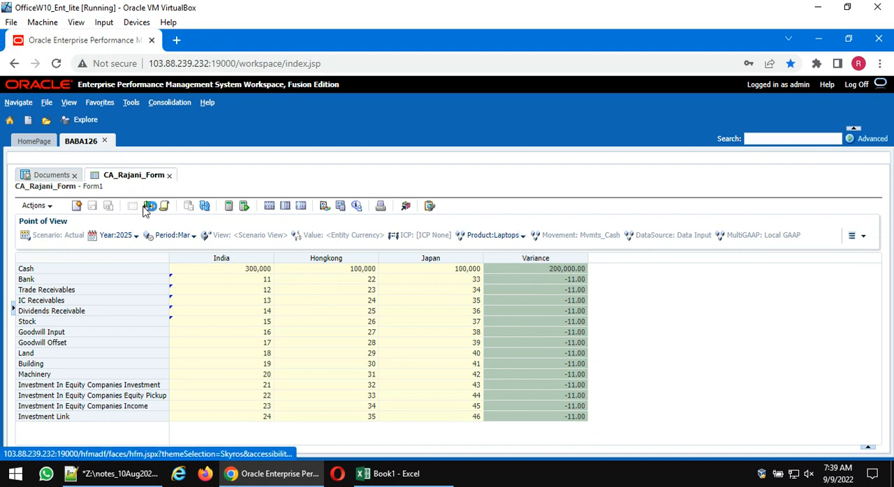
drag(506, 450, 540, 450)
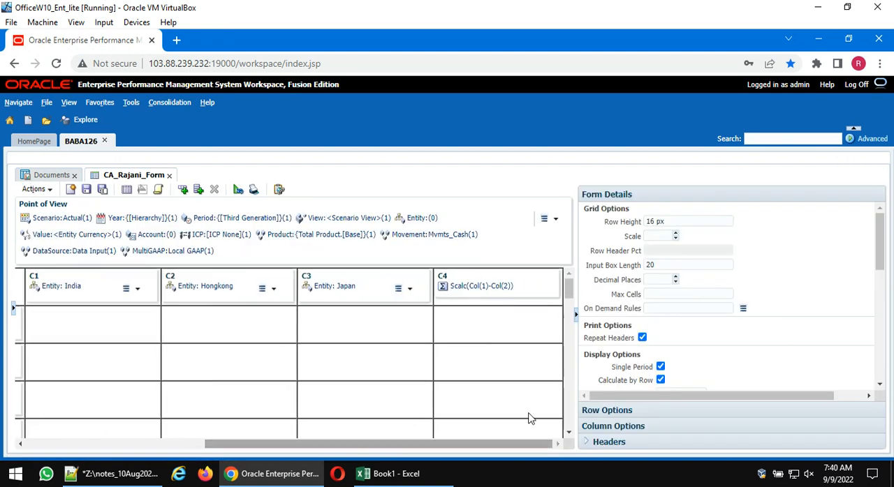
click(531, 296)
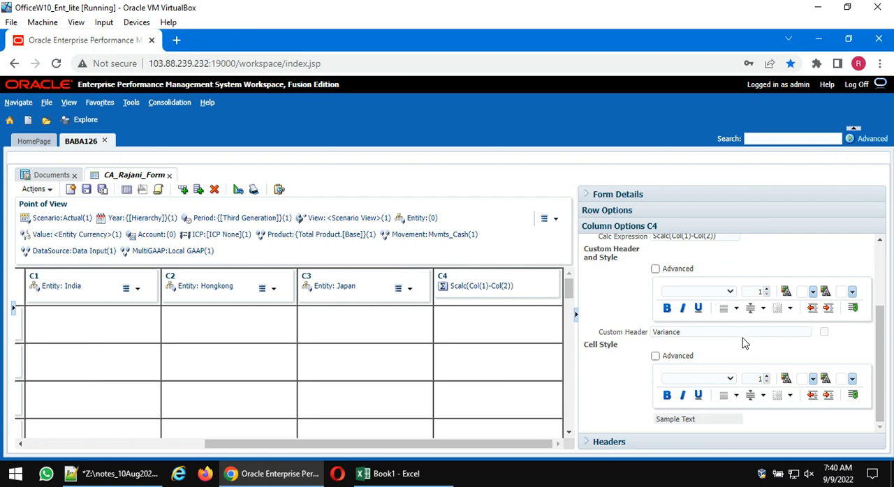
click(667, 311)
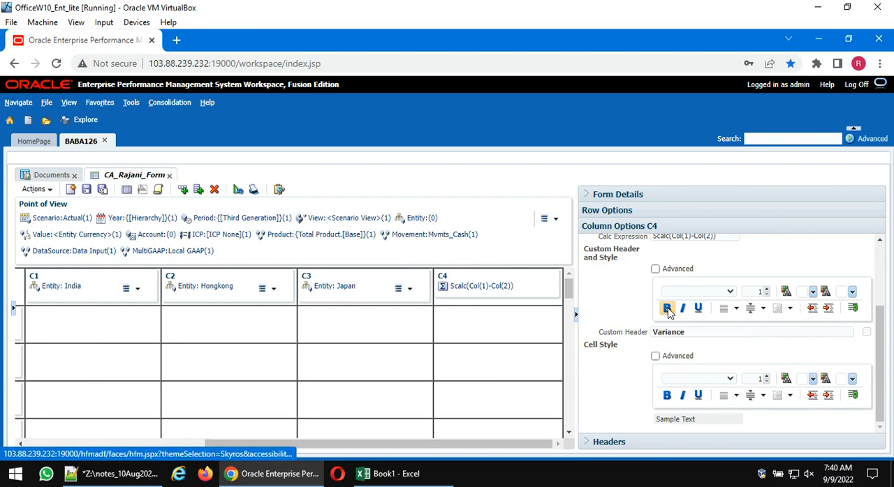
click(730, 292)
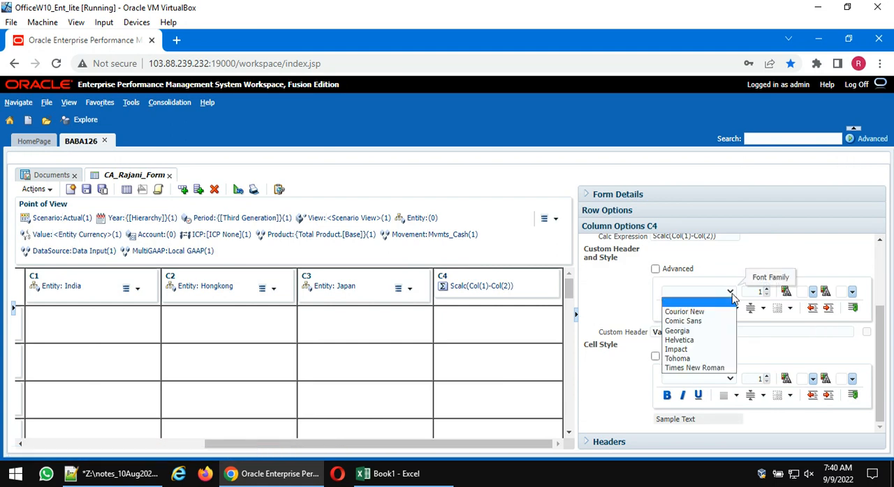
click(617, 309)
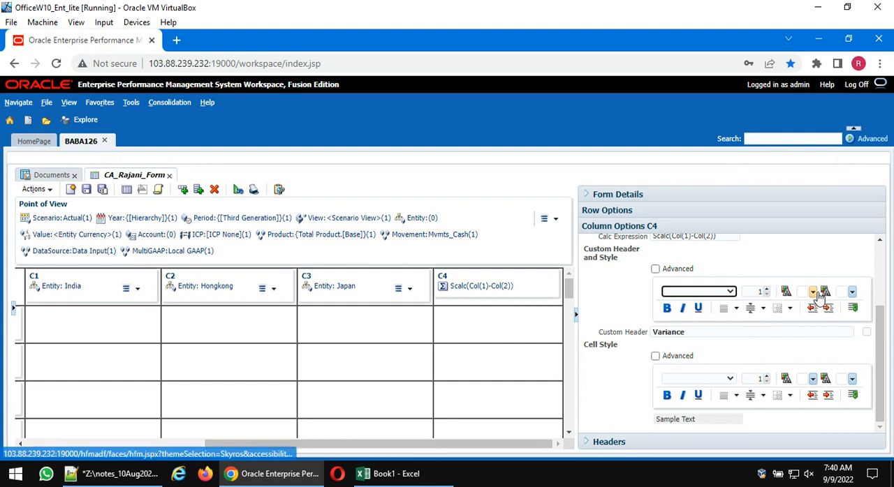
click(853, 298)
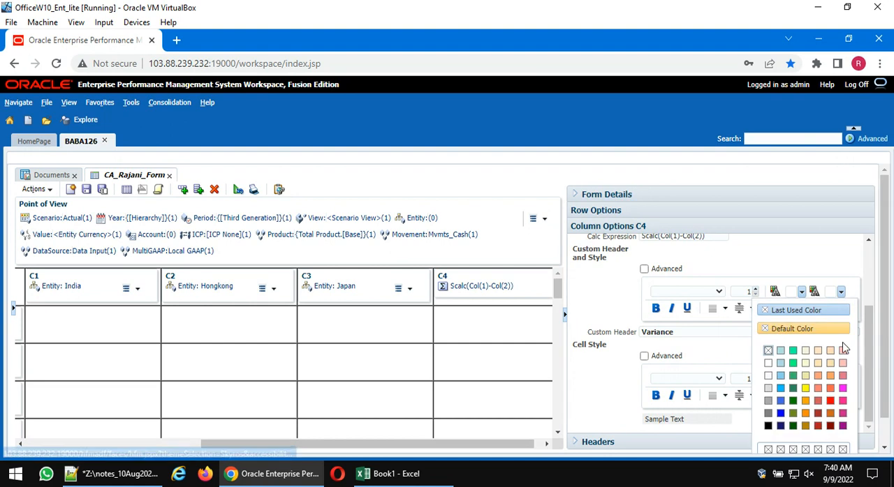
click(829, 407)
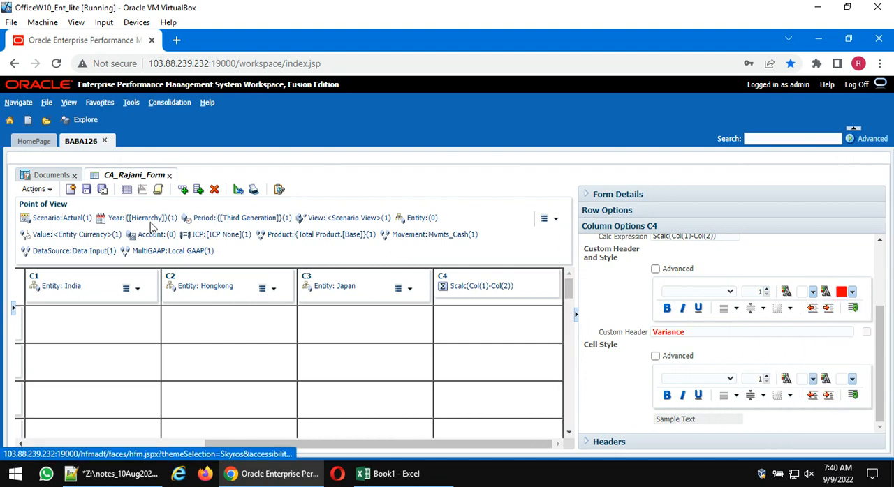
click(129, 193)
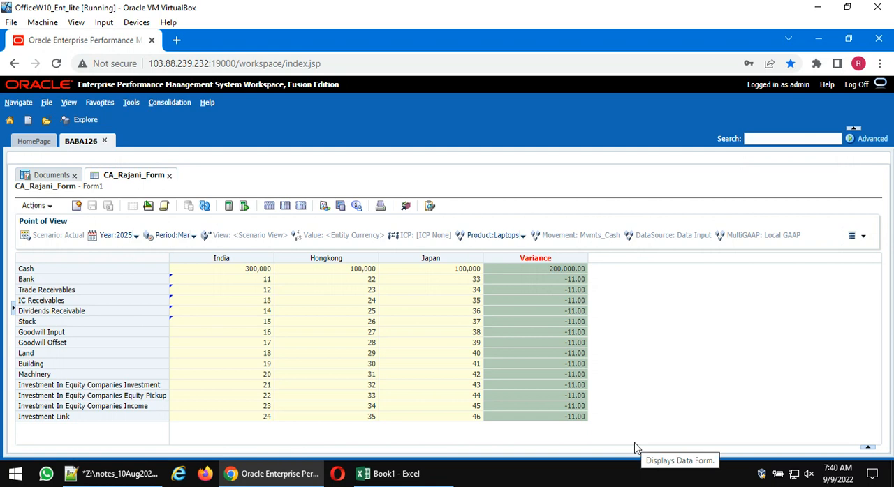
- Set column C4's cell style to blue font colour and italic in the form design, and save the form
click(148, 205)
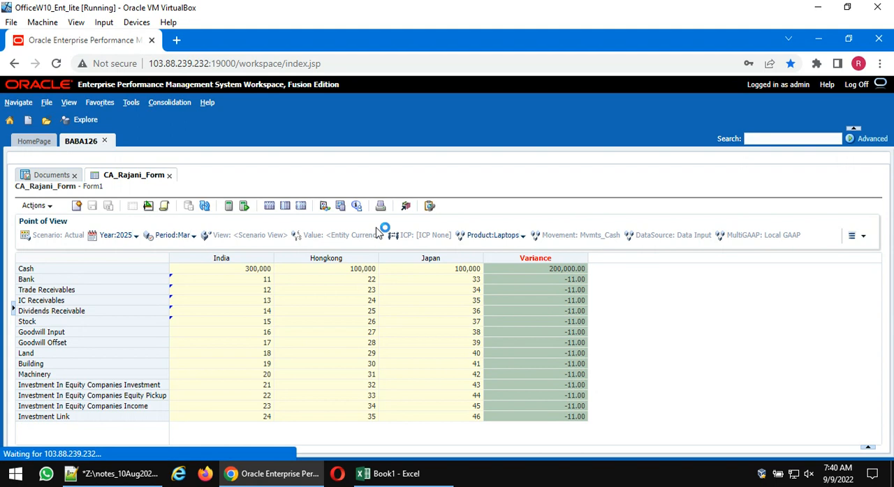
drag(323, 445, 583, 421)
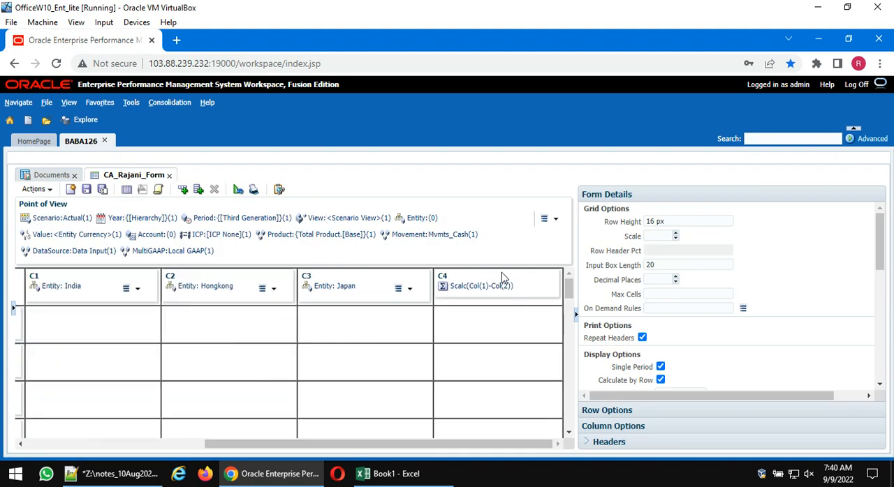
click(476, 276)
scroll(752, 333, down, 3)
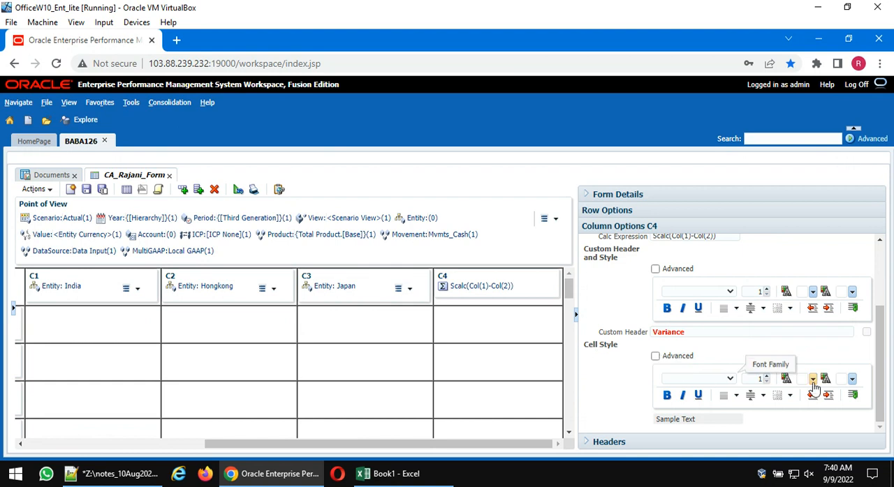
click(852, 383)
click(783, 311)
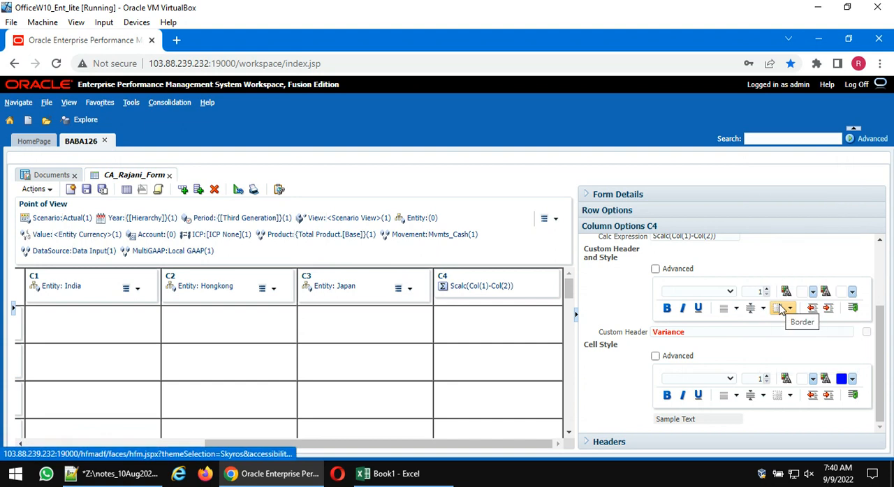
click(683, 396)
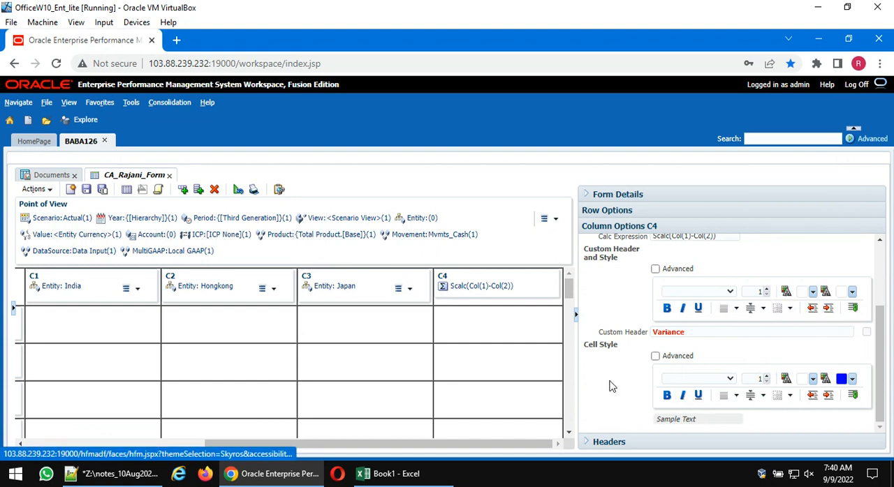
click(86, 191)
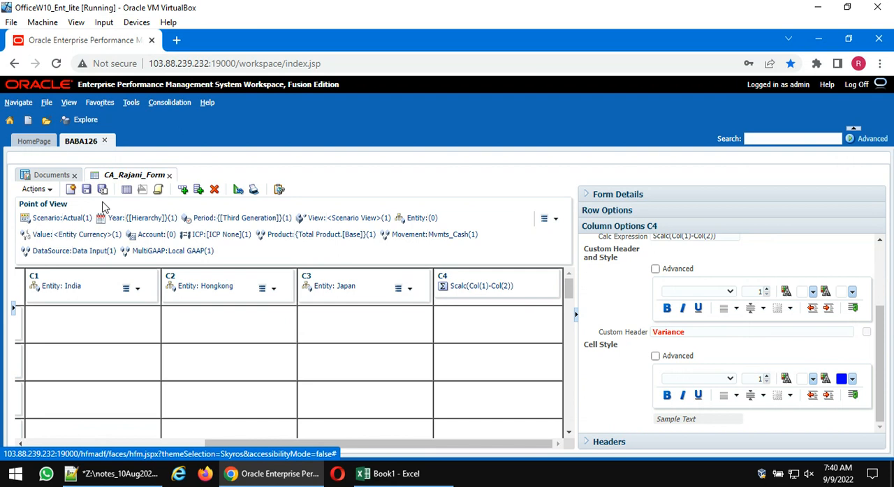
- Display the form data, set Hongkong's Trade Receivables to 50 and submit the data
click(127, 190)
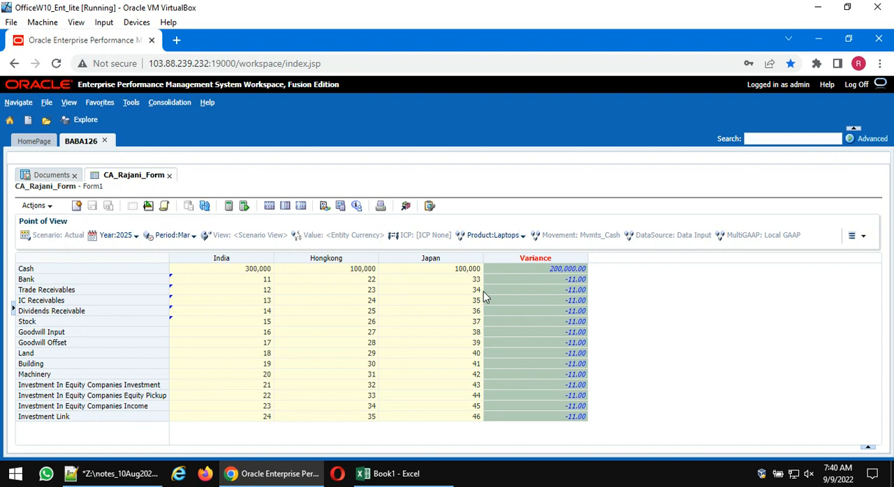
click(365, 290)
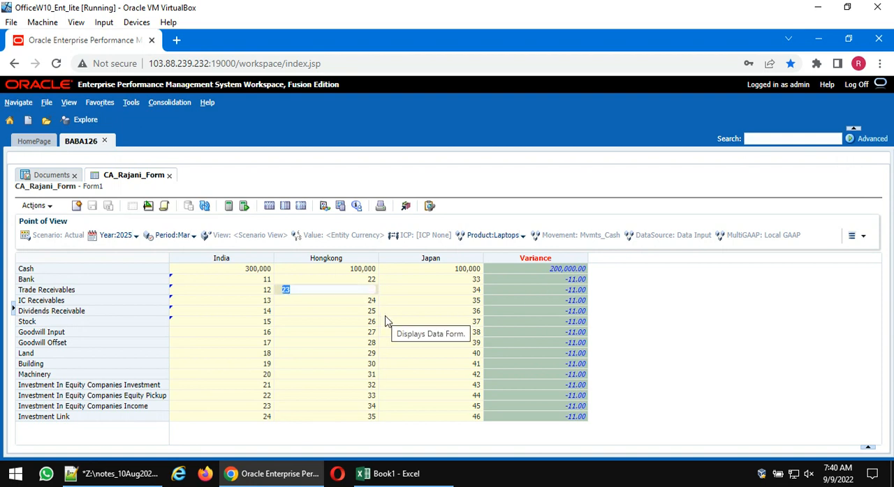
text(50)
key(Return)
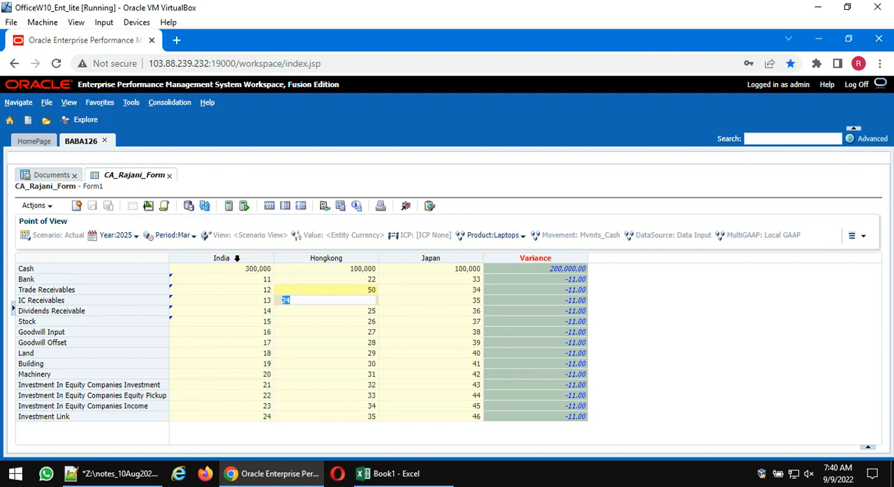
click(189, 206)
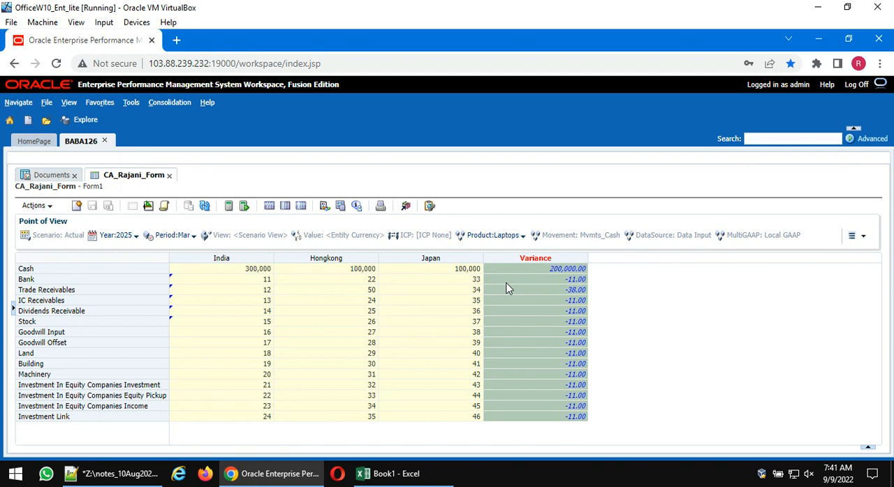
- Set column C4's cell style background colour to yellow in the form design, and display the form data
click(148, 208)
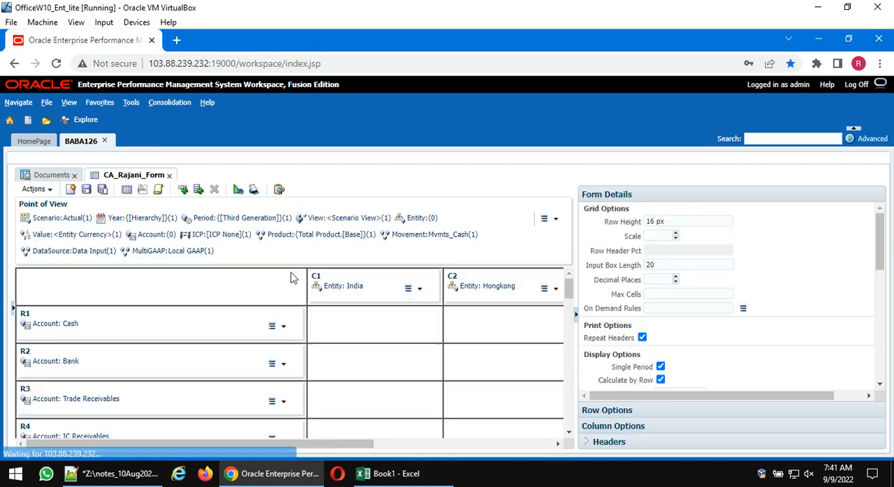
drag(326, 442, 535, 448)
click(491, 276)
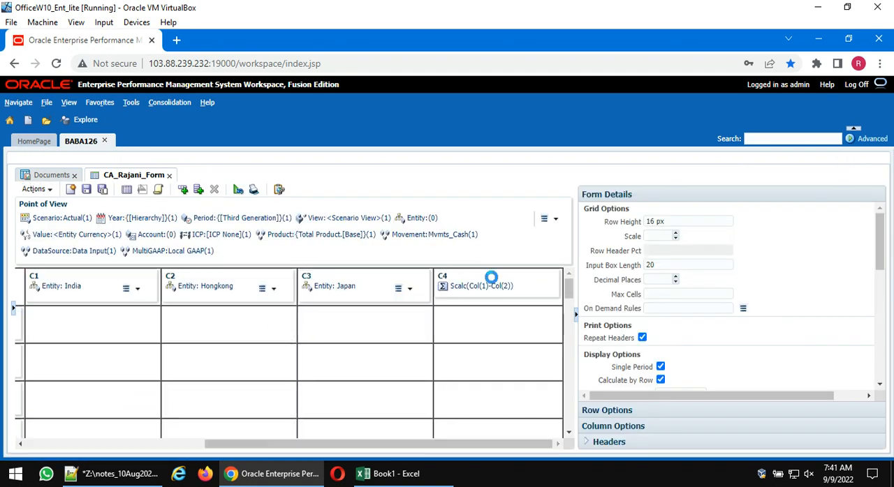
scroll(782, 345, down, 5)
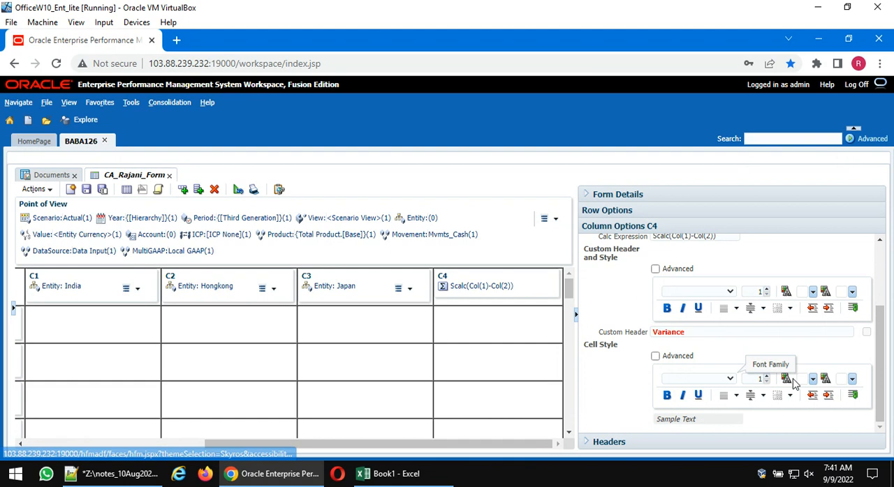
click(813, 292)
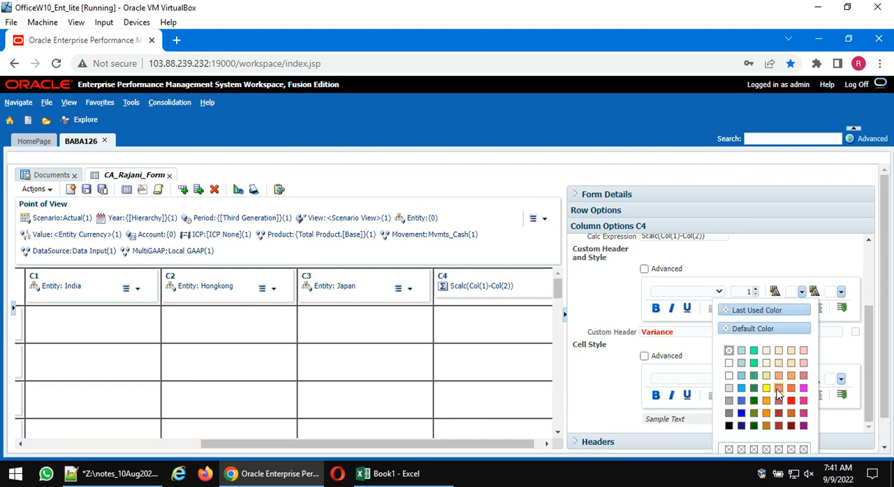
click(845, 357)
click(813, 381)
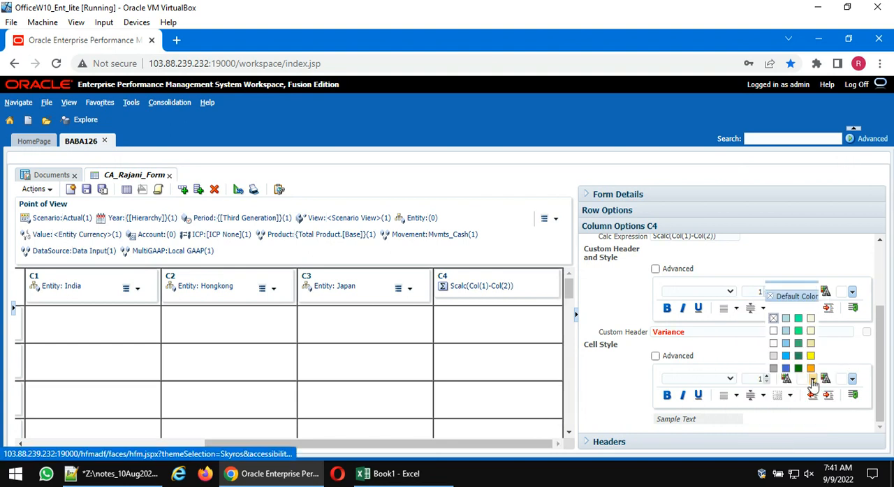
click(768, 285)
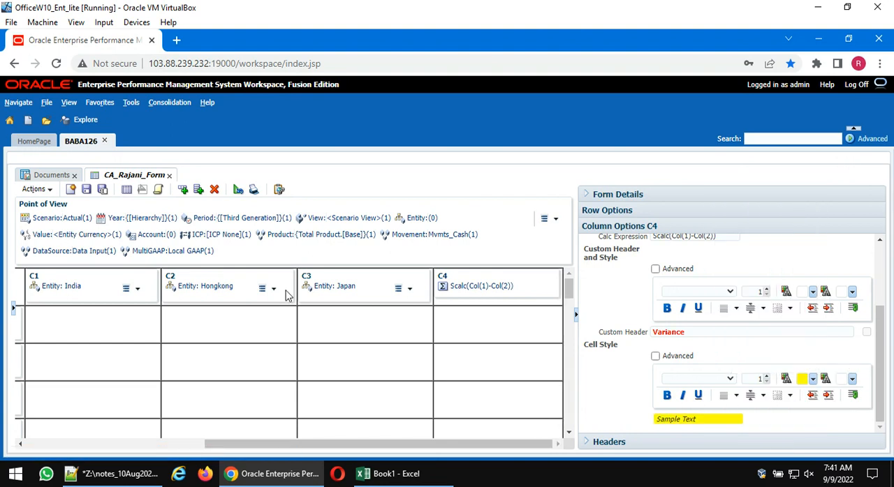
click(125, 190)
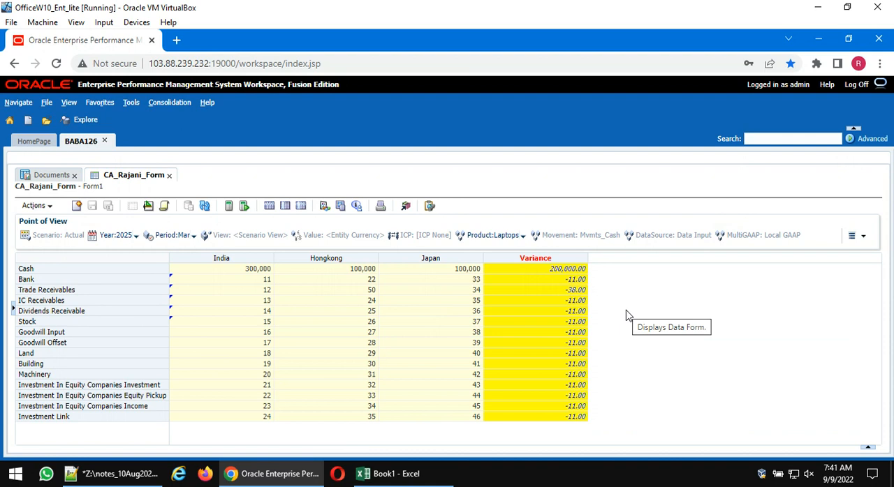
- Examine column C4's options in the form design, including the override, cell text, custom header and cell style settings
click(148, 205)
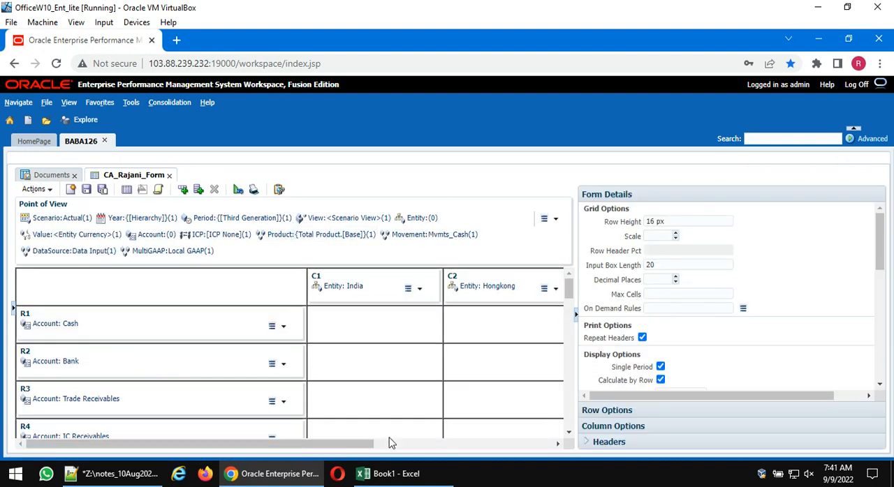
drag(391, 443, 565, 447)
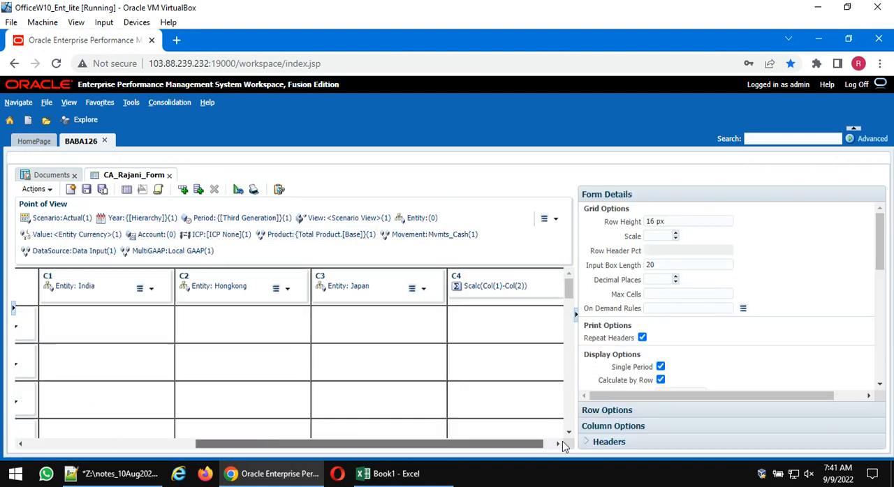
click(503, 281)
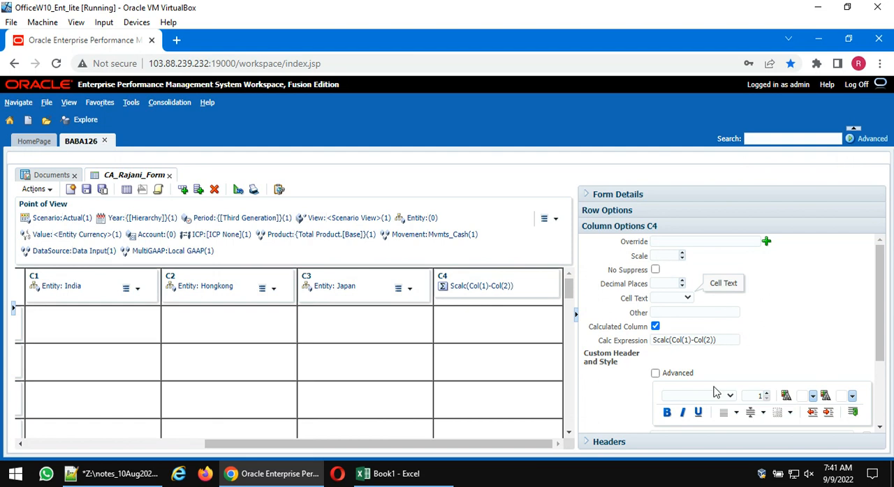
click(759, 377)
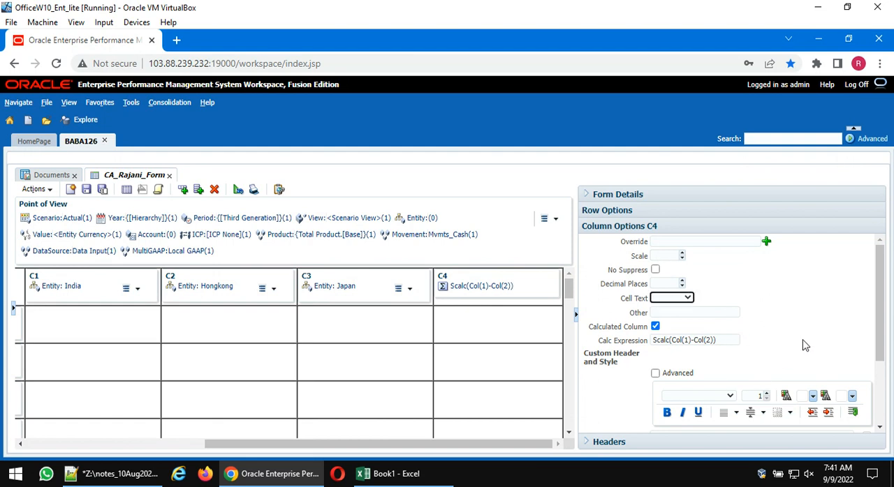
click(674, 242)
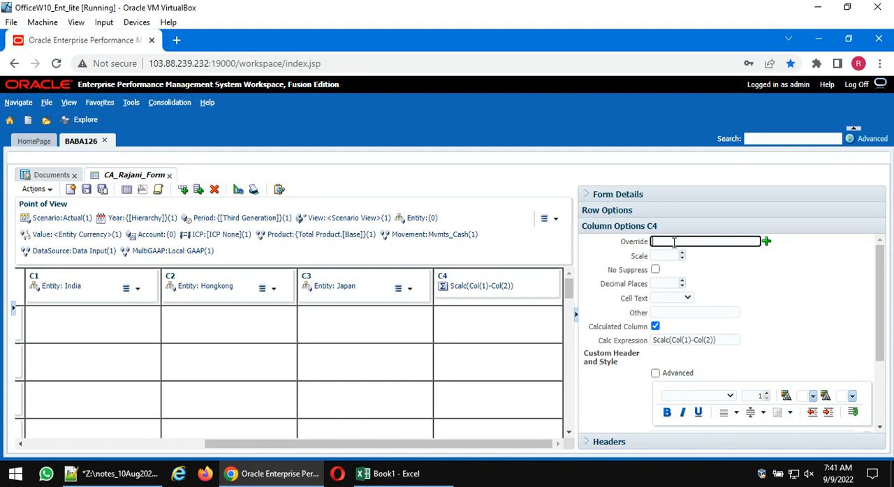
click(665, 312)
click(834, 282)
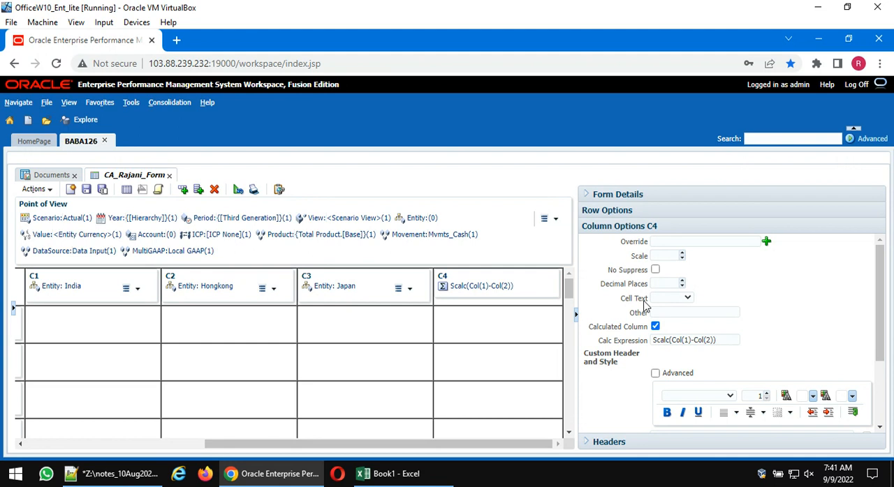
scroll(630, 360, down, 1)
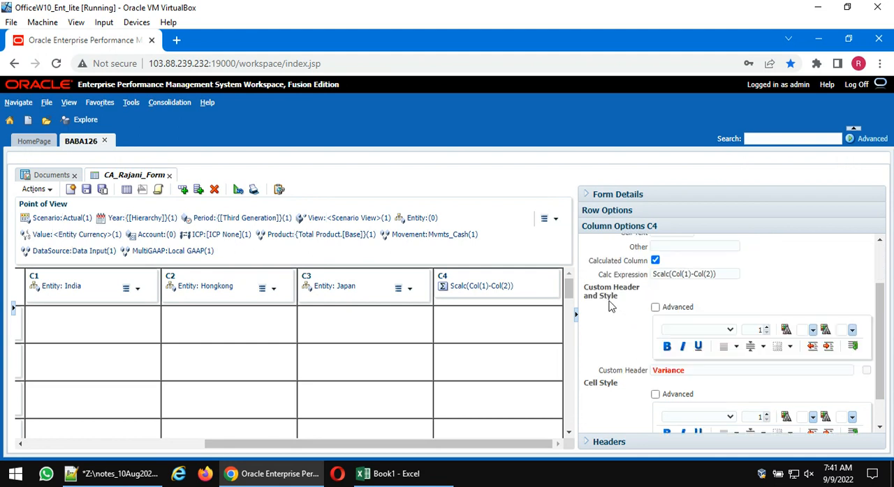
scroll(598, 394, down, 1)
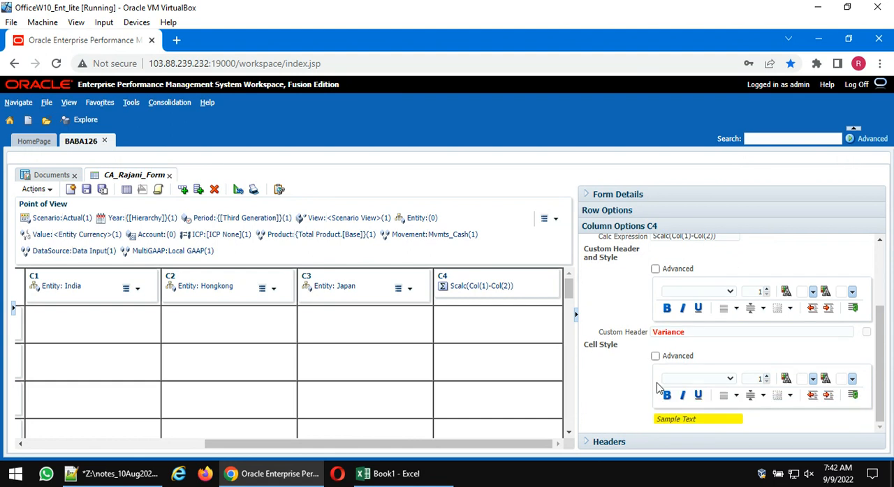
scroll(659, 389, up, 1)
scroll(659, 388, down, 1)
drag(252, 444, 74, 445)
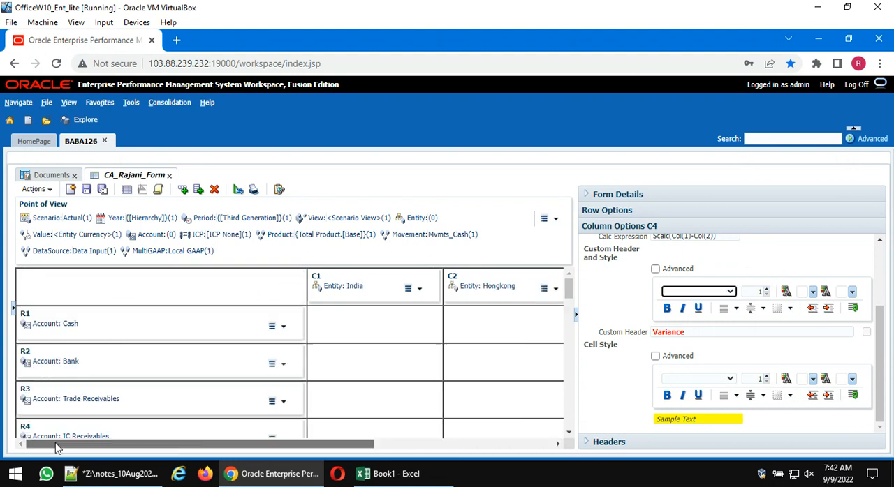
- Examine the Cash row's options and look through the remaining account rows in the form design
click(45, 316)
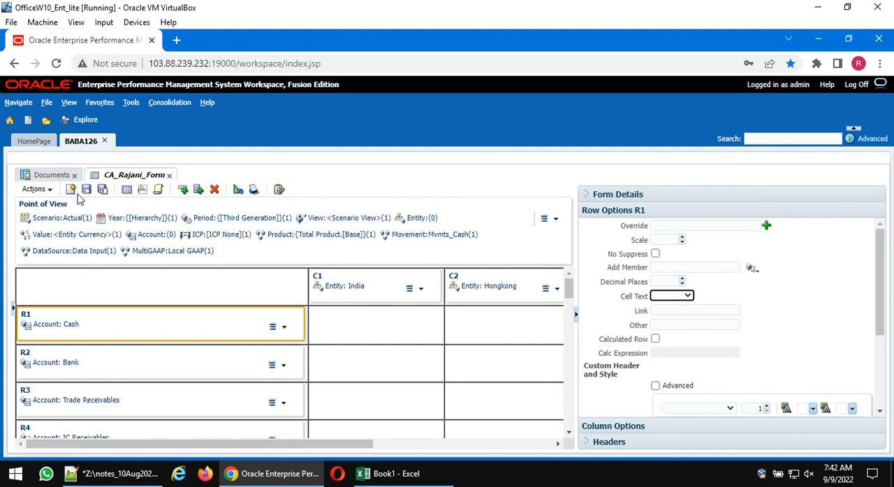
scroll(201, 383, down, 12)
scroll(155, 382, down, 3)
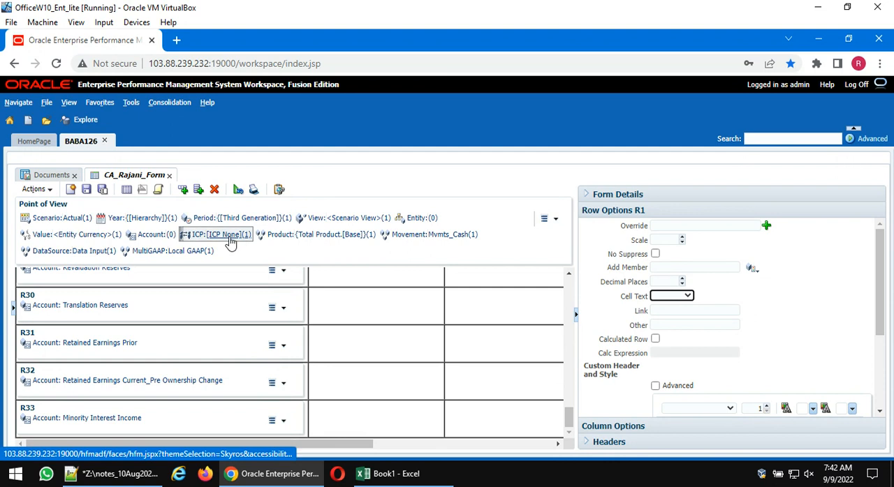
- Delete rows R7 to R33 from the form script, keeping Cash through Stock, and save the form
click(158, 189)
scroll(182, 381, down, 5)
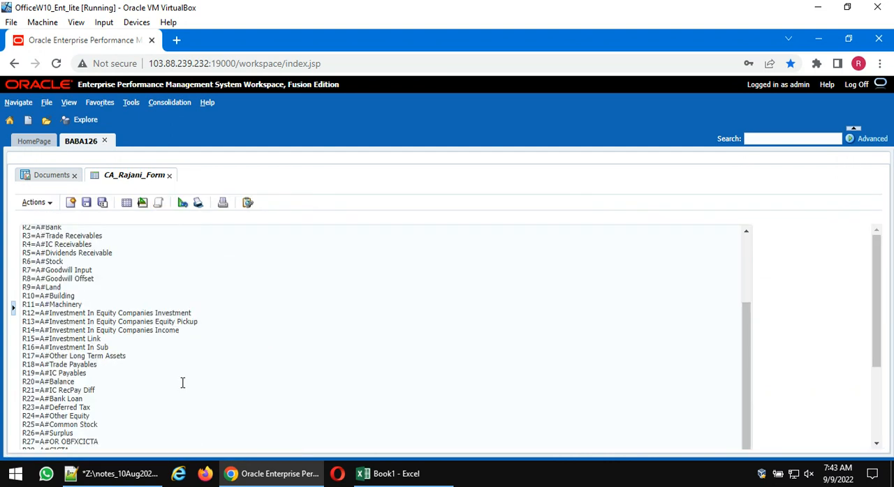
drag(137, 428, 25, 249)
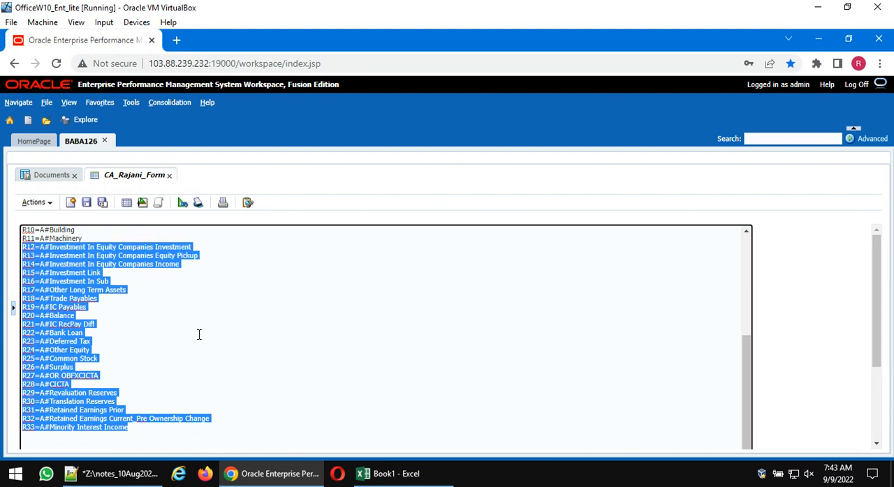
key(Delete)
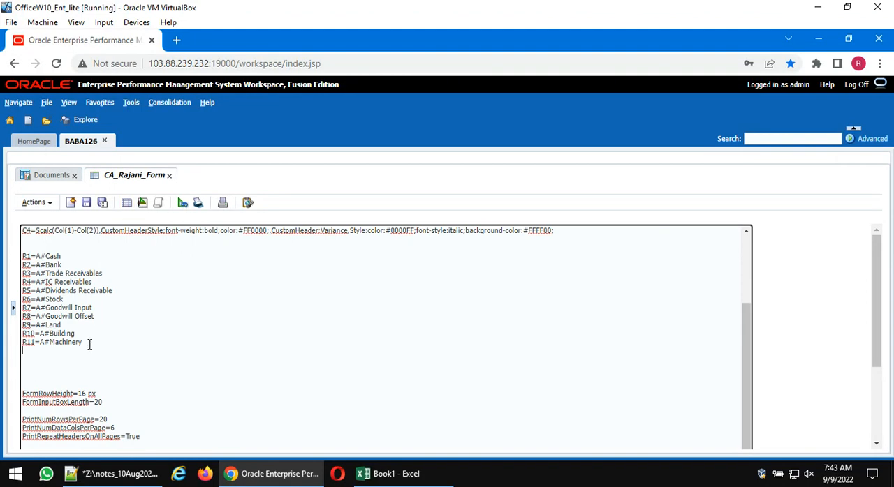
drag(88, 343, 16, 307)
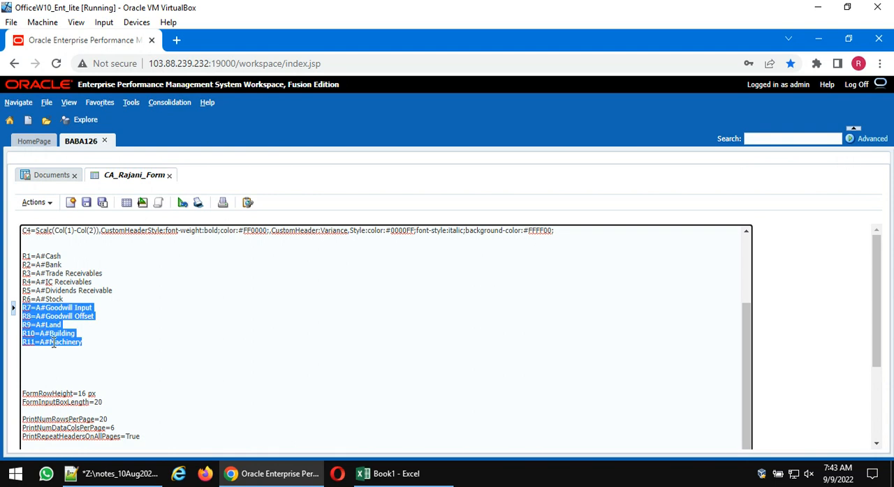
key(Delete)
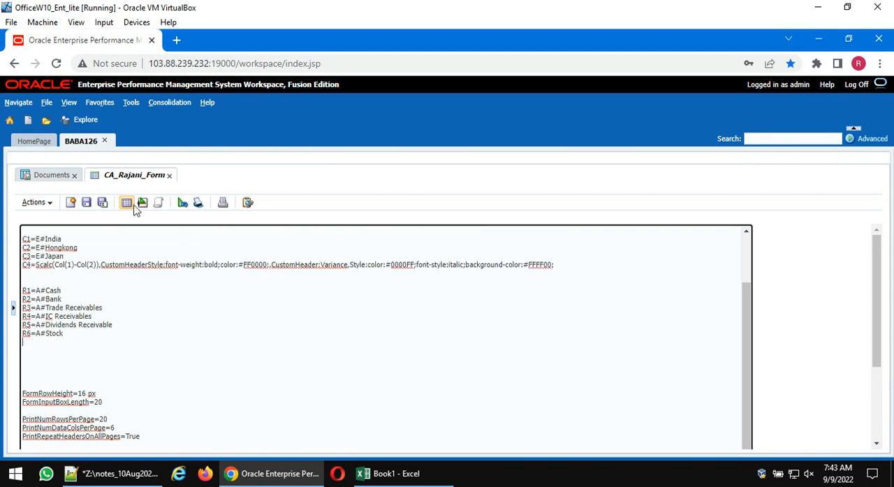
click(87, 206)
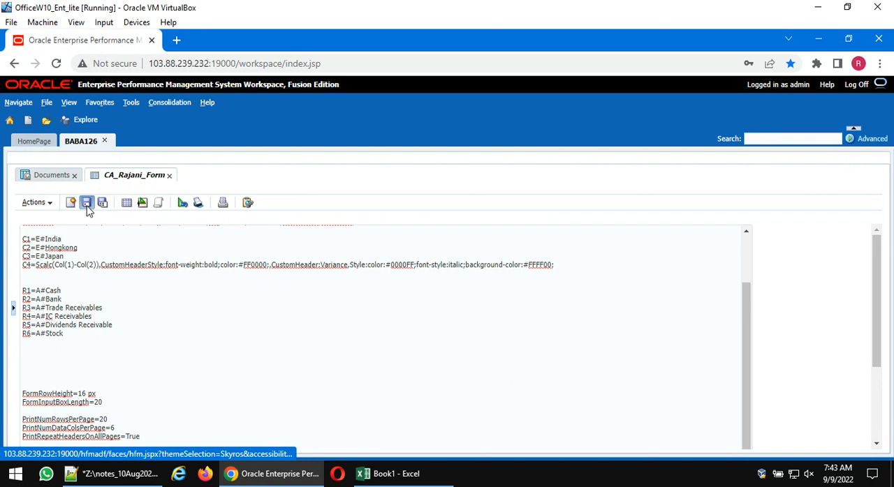
- Add row R7 below Stock in the form design and assign the Account dimension to it
click(143, 202)
scroll(140, 360, down, 2)
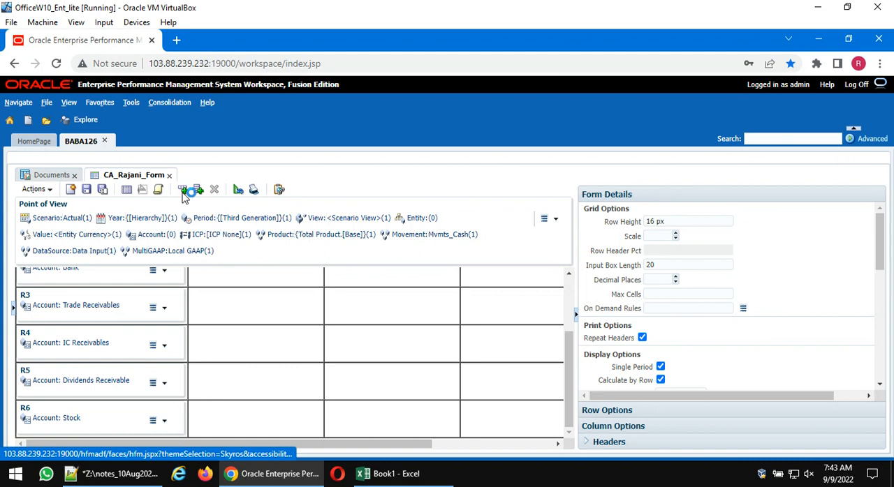
scroll(187, 332, down, 1)
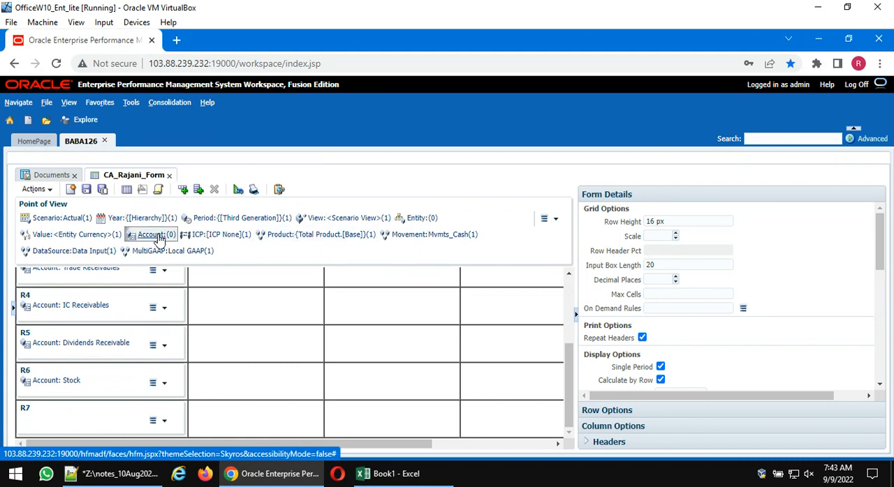
drag(158, 237, 101, 417)
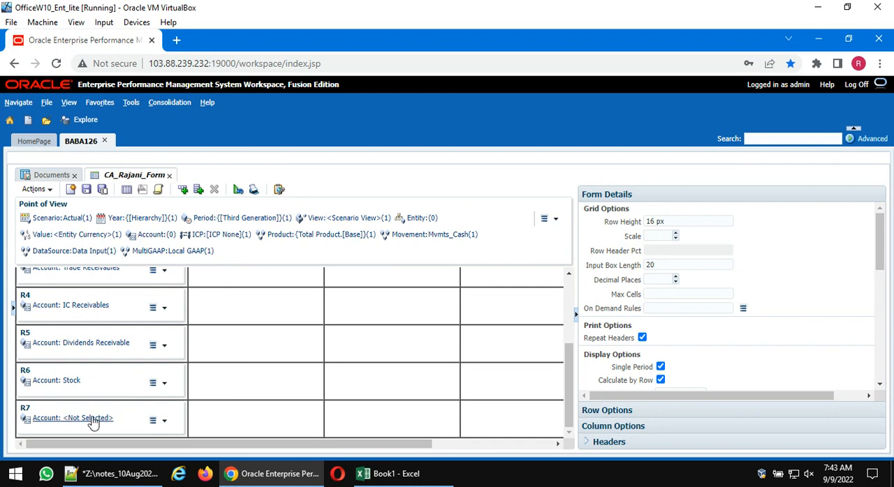
- Set row R7's account to Total Liabilities from under Total Liabilities and Equity, and save the form
click(101, 419)
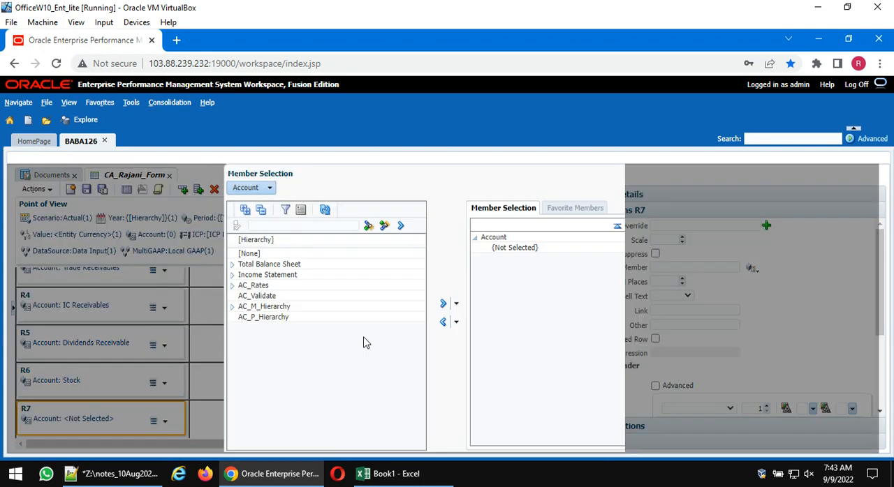
click(232, 263)
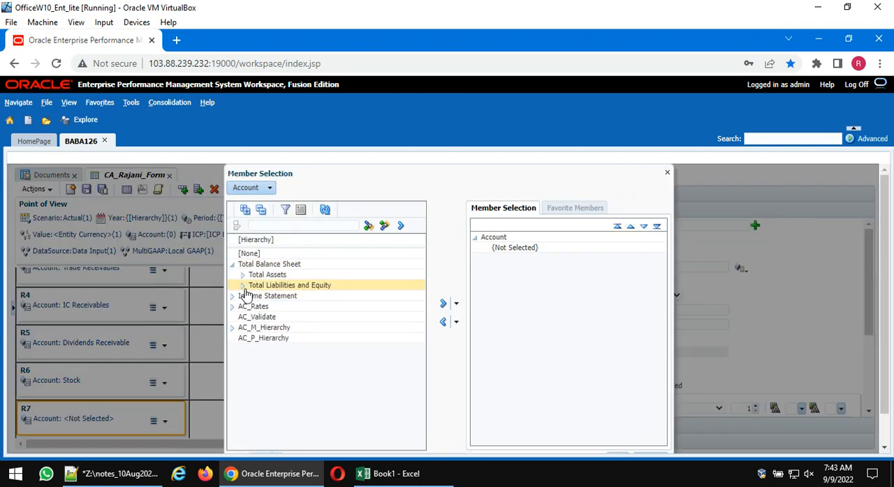
click(243, 286)
click(286, 296)
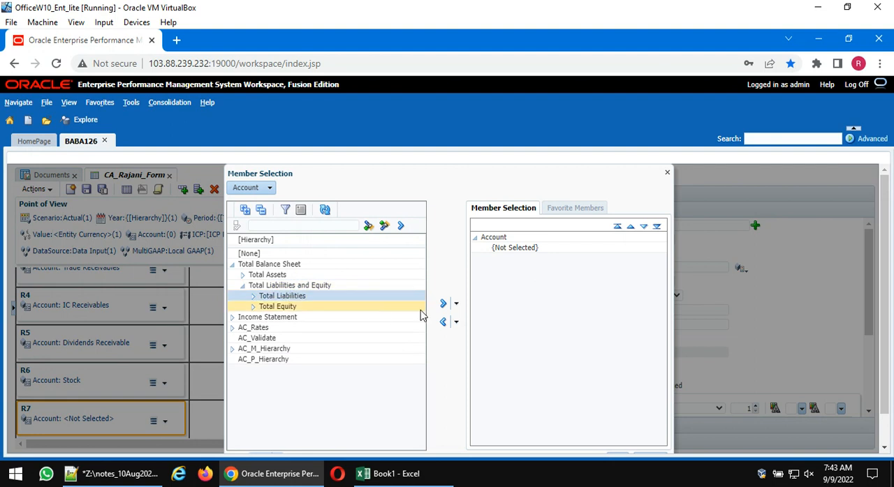
click(443, 305)
scroll(518, 331, down, 1)
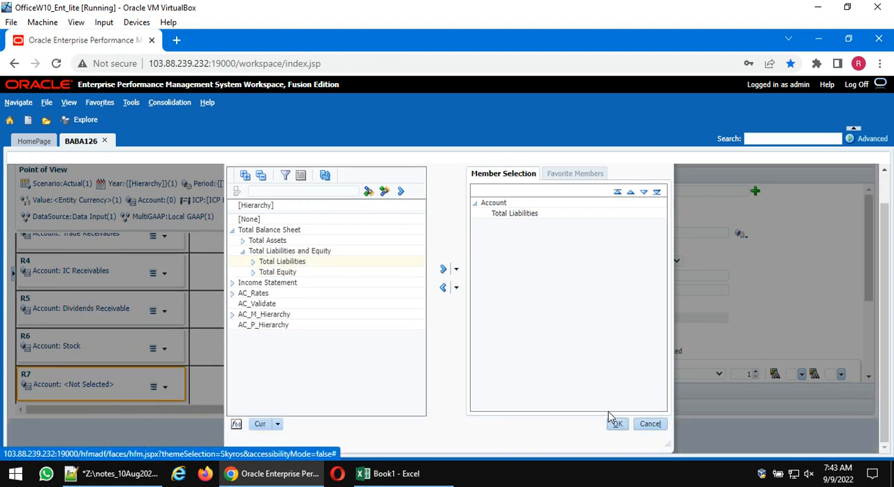
click(612, 427)
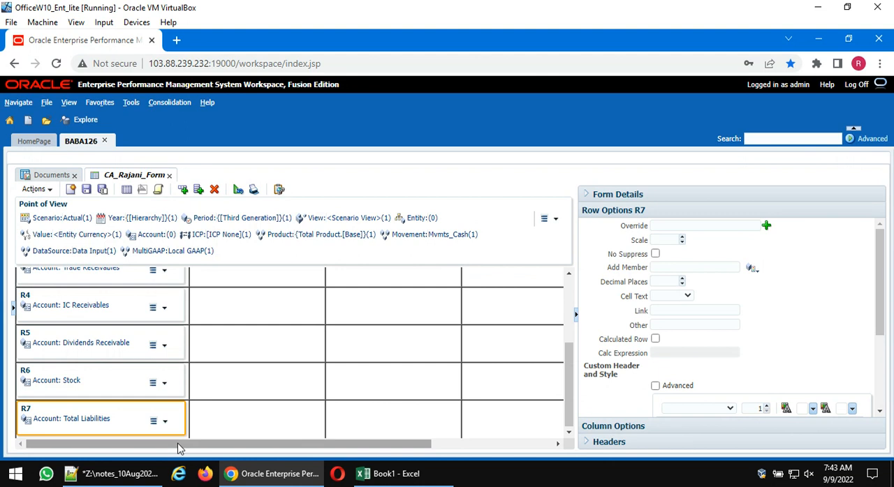
click(90, 195)
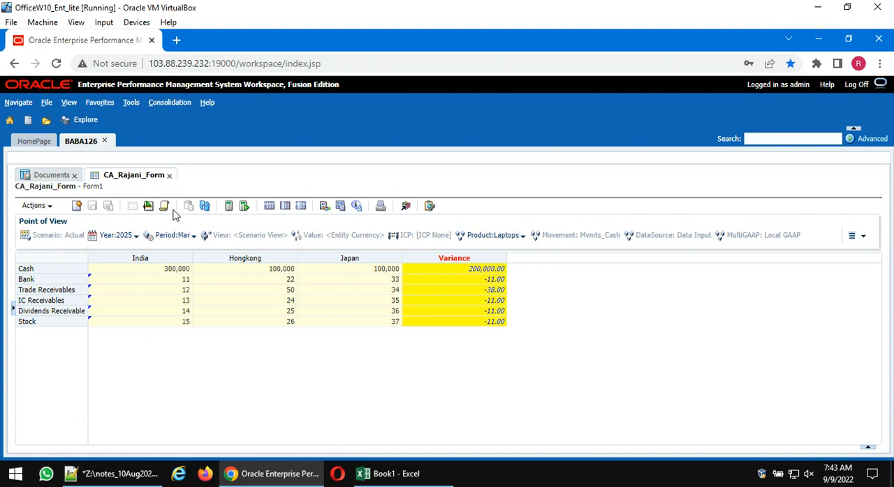
- Turn off suppression of NoData, zero and invalid rows and columns in the form details, save, and display the data form
click(148, 208)
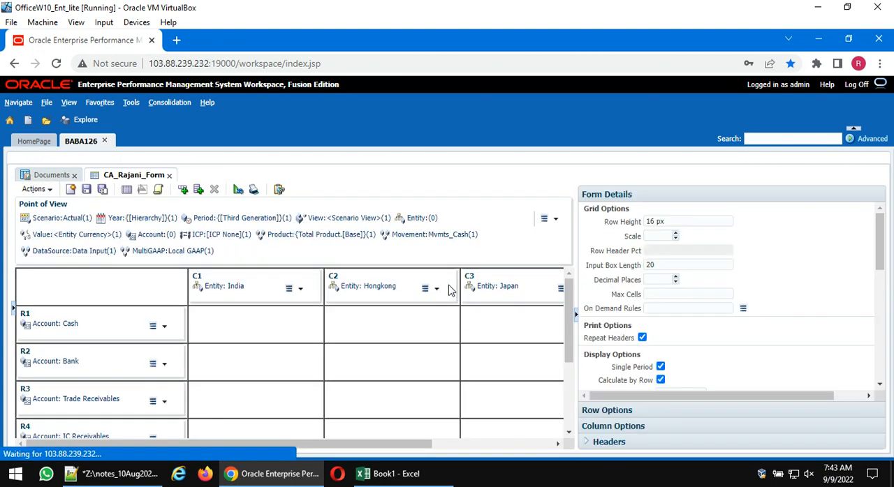
scroll(718, 356, down, 5)
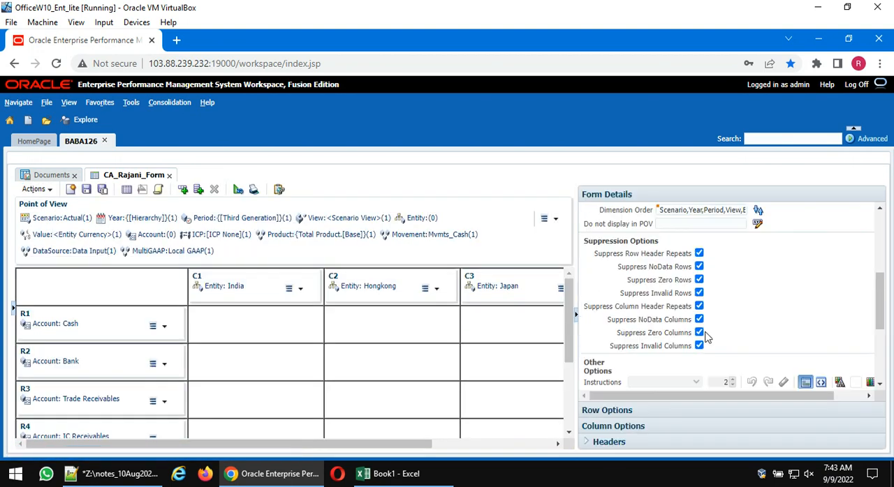
click(699, 346)
click(699, 333)
click(699, 320)
click(699, 293)
click(699, 280)
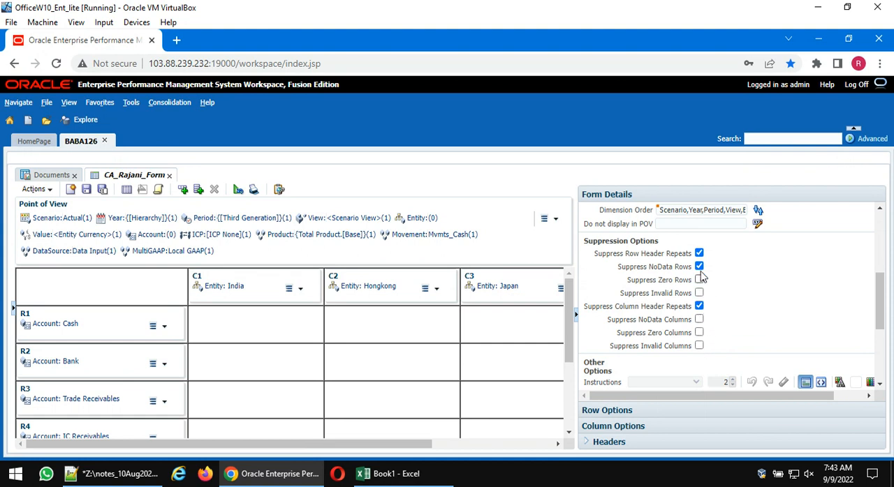
click(699, 267)
click(86, 190)
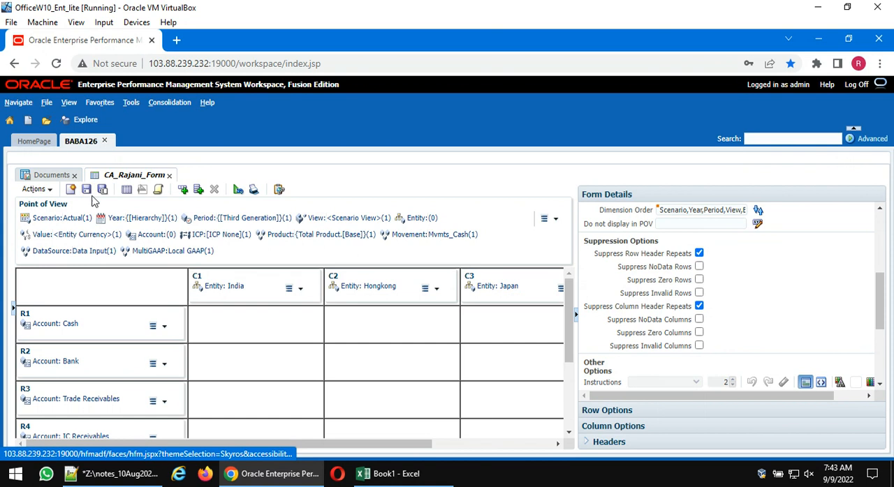
click(128, 192)
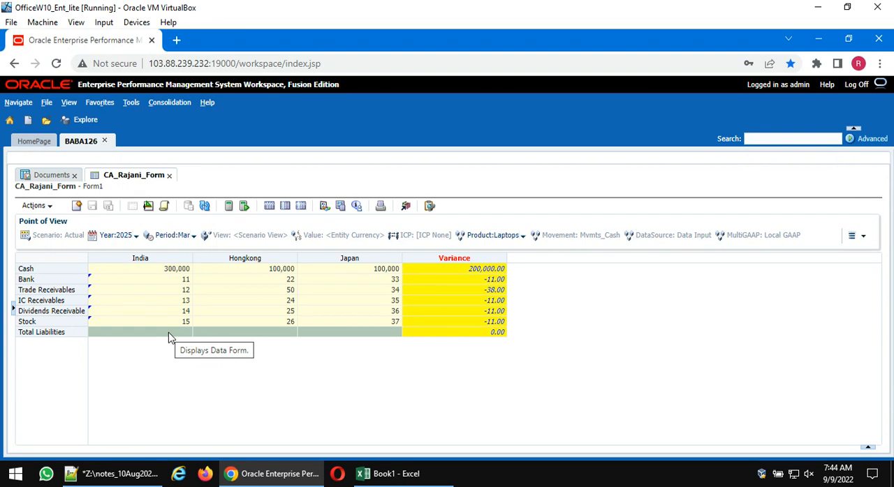
- Set Add Member for the Total Liabilities row to the [Base] members of Total Liabilities, save, and display the data form
click(148, 205)
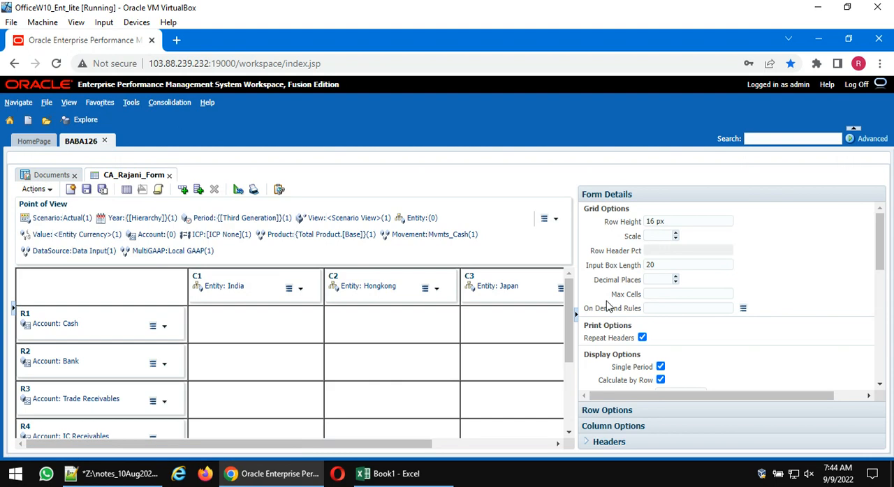
scroll(136, 365, down, 3)
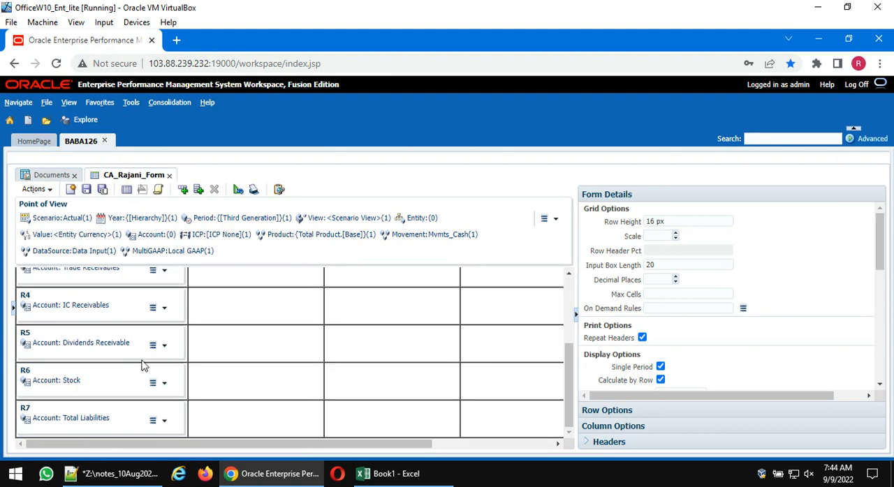
click(65, 414)
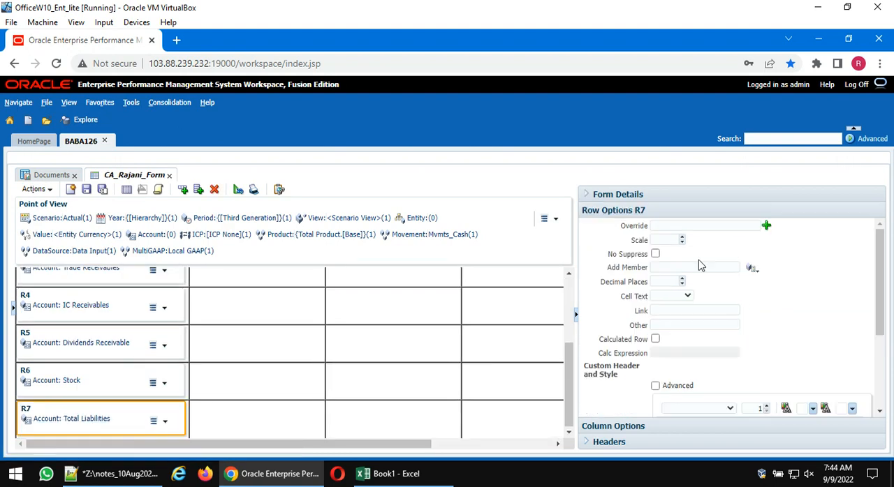
click(752, 269)
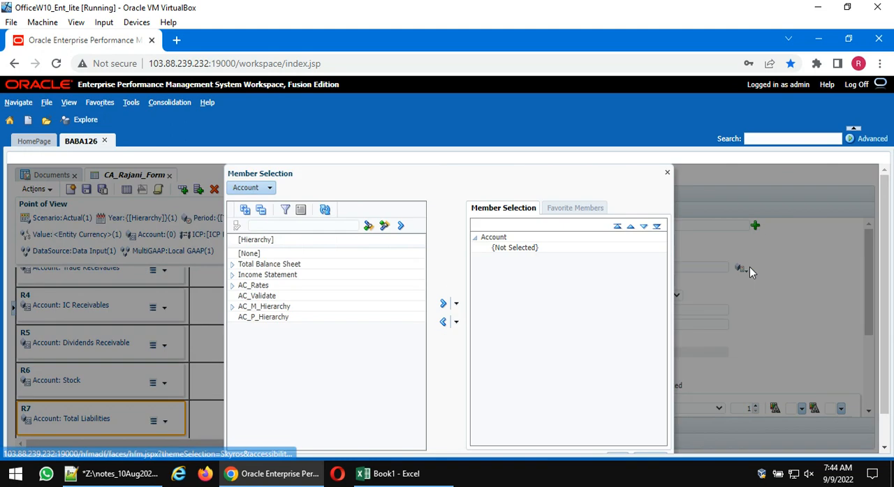
click(233, 265)
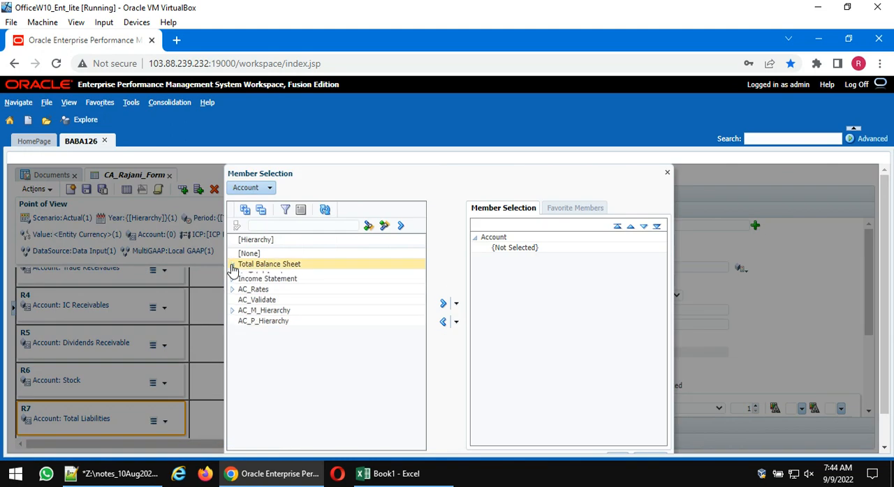
click(242, 286)
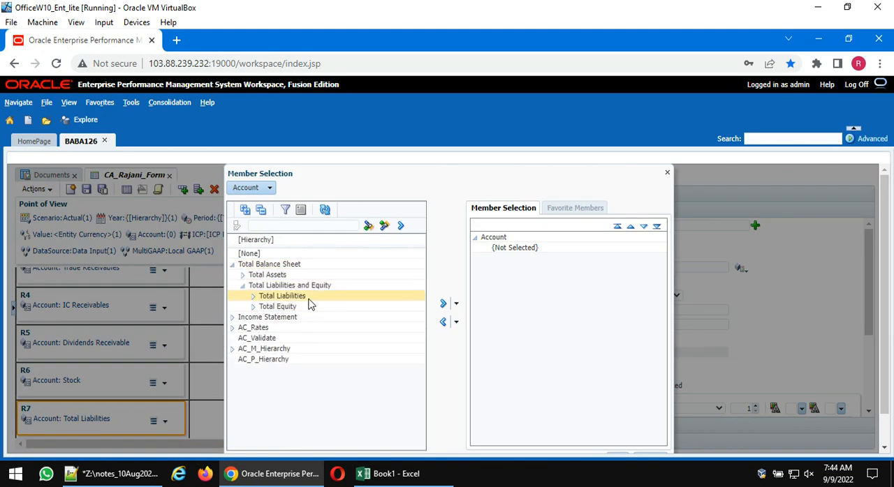
click(308, 298)
click(456, 304)
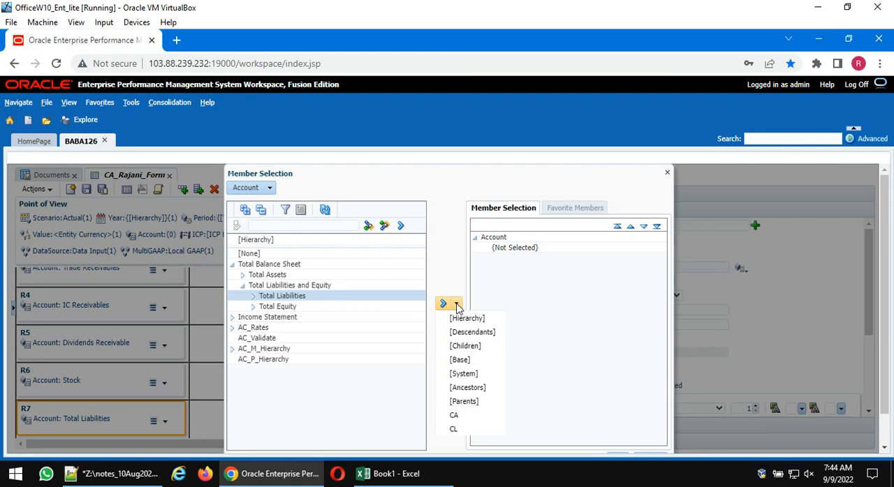
click(464, 365)
scroll(567, 361, down, 1)
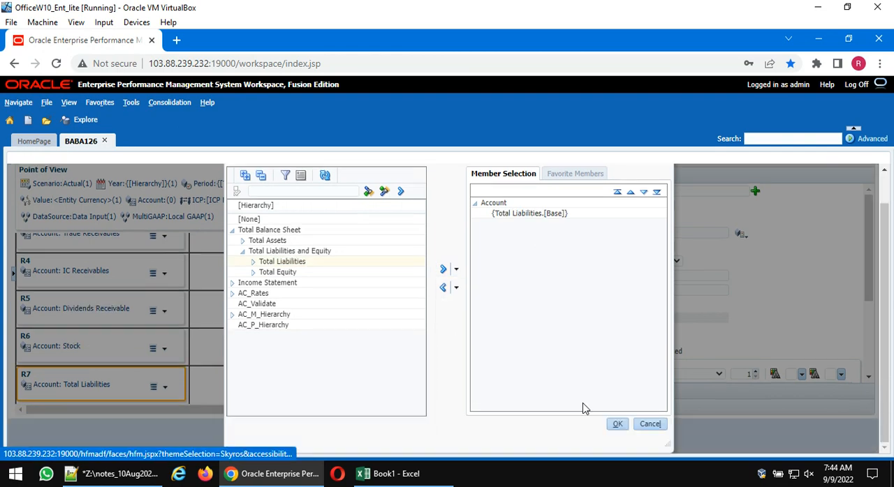
click(616, 425)
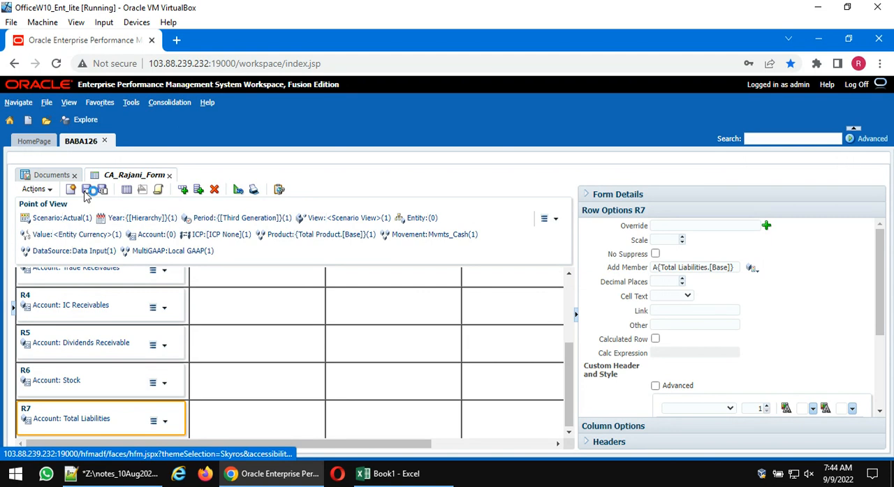
click(127, 189)
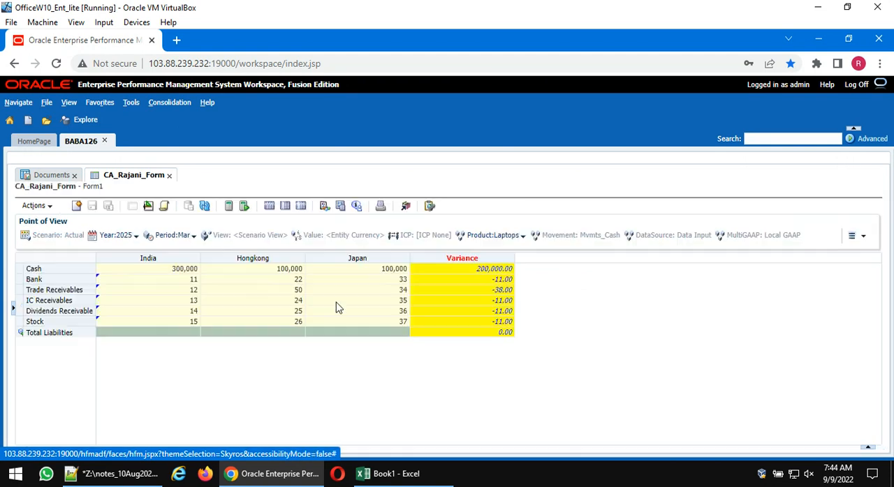
- Add all base accounts from Trade Payables through Deferred Tax below the Total Liabilities row in the data form
click(20, 333)
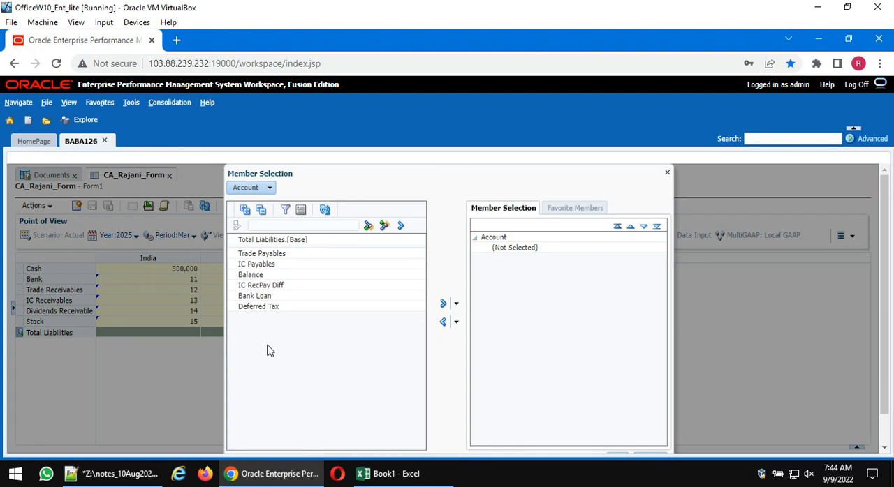
click(281, 254)
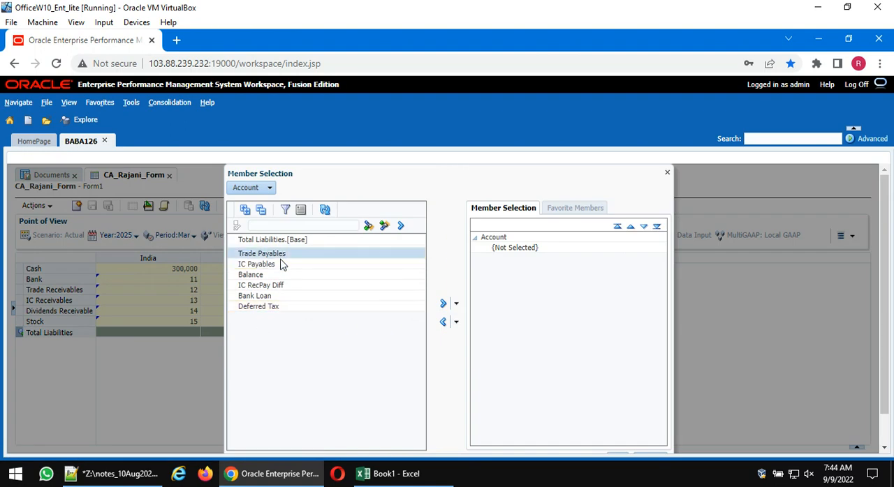
shift+click(272, 308)
click(443, 304)
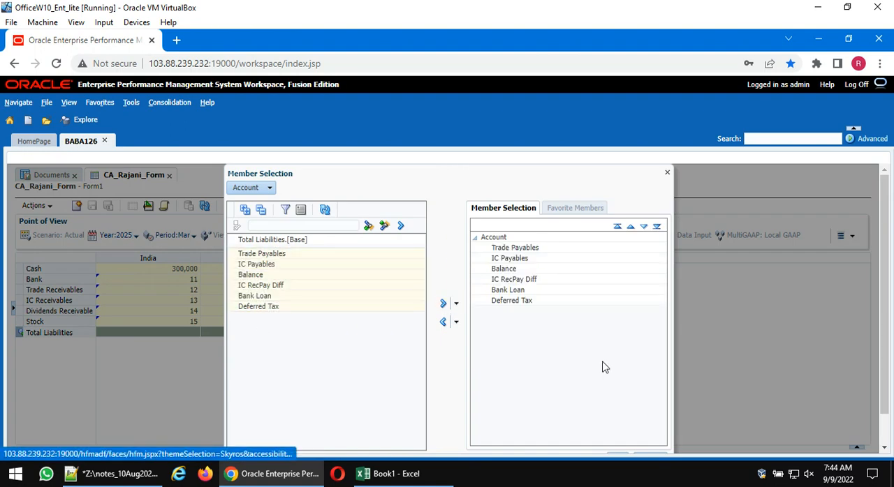
click(618, 424)
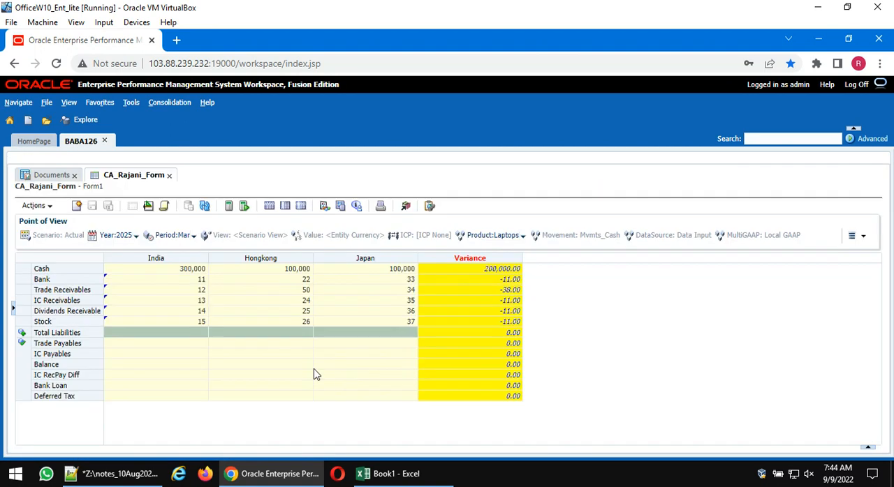
- Enter India values 100, 200, 300, 400 and 500 for Trade Payables through Bank Loan, and submit the data
click(180, 344)
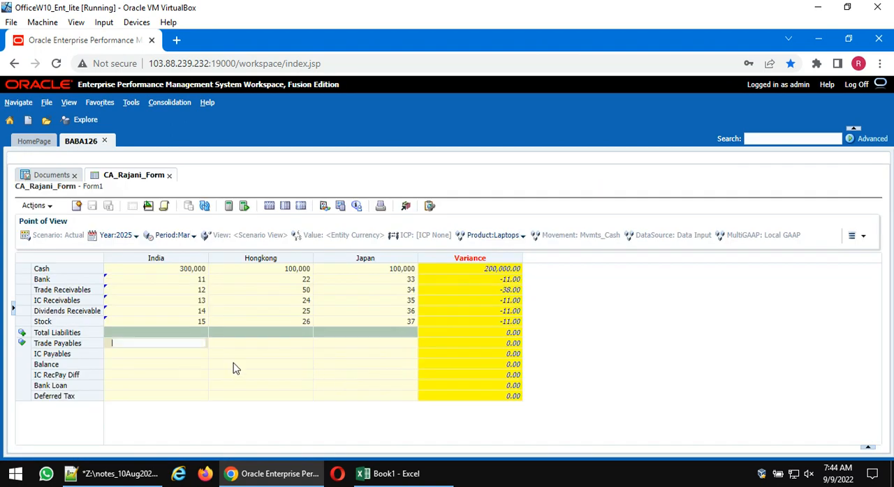
text(100)
key(Return)
text(200)
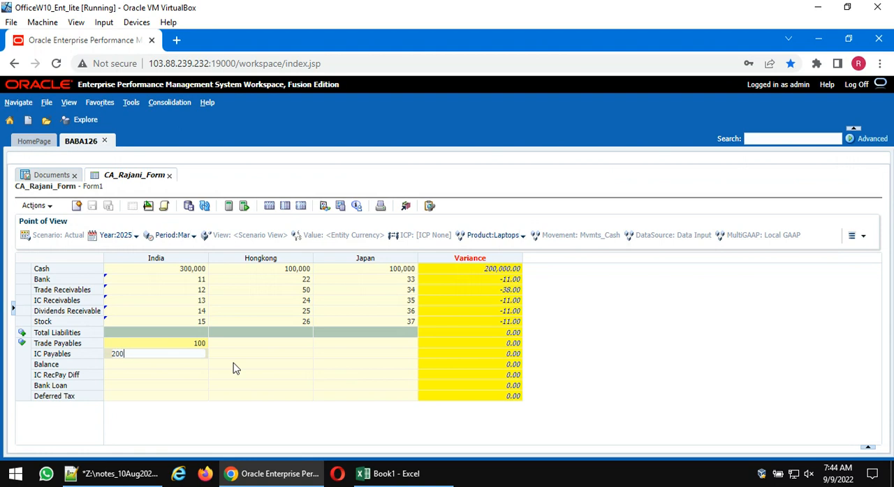
key(Return)
text(300)
key(Return)
text(400)
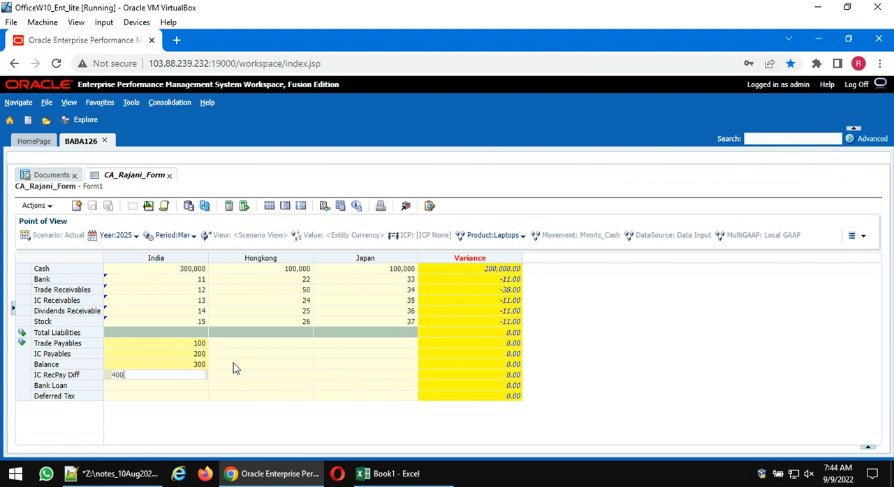
key(Return)
text(500)
key(Return)
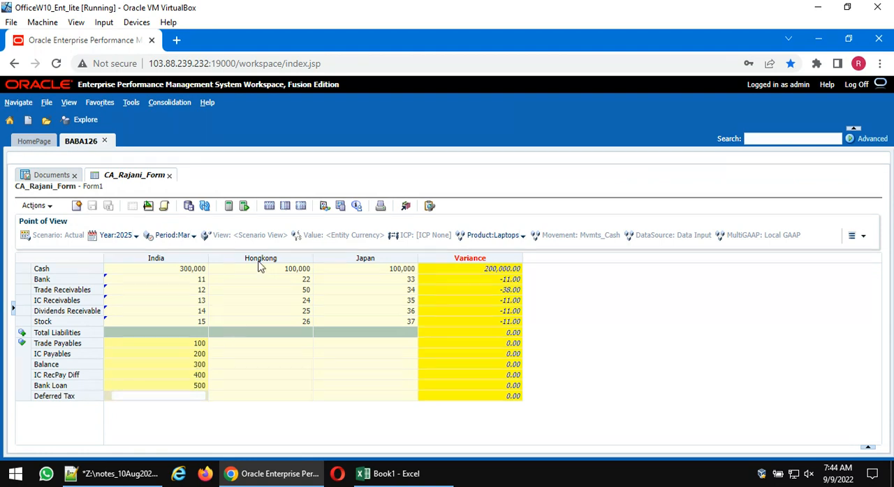
click(189, 206)
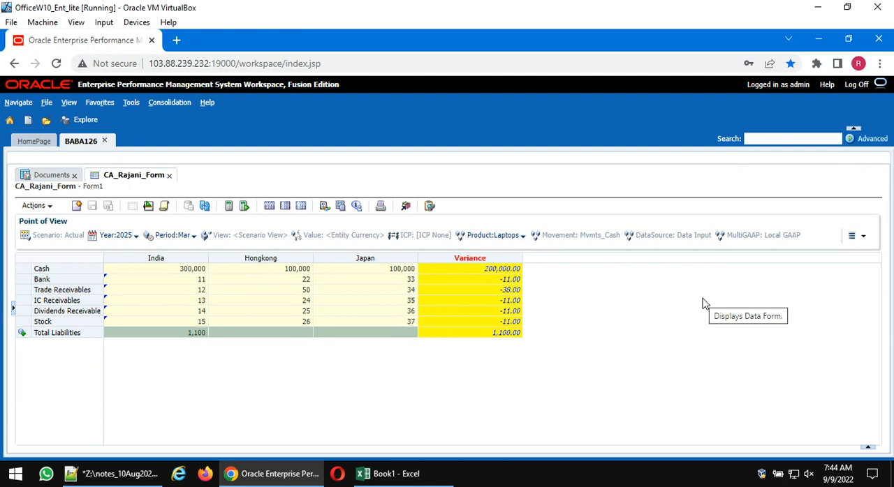
- Redisplay Trade Payables through Deferred Tax below Total Liabilities to check their stored values, and refresh the data form
click(24, 334)
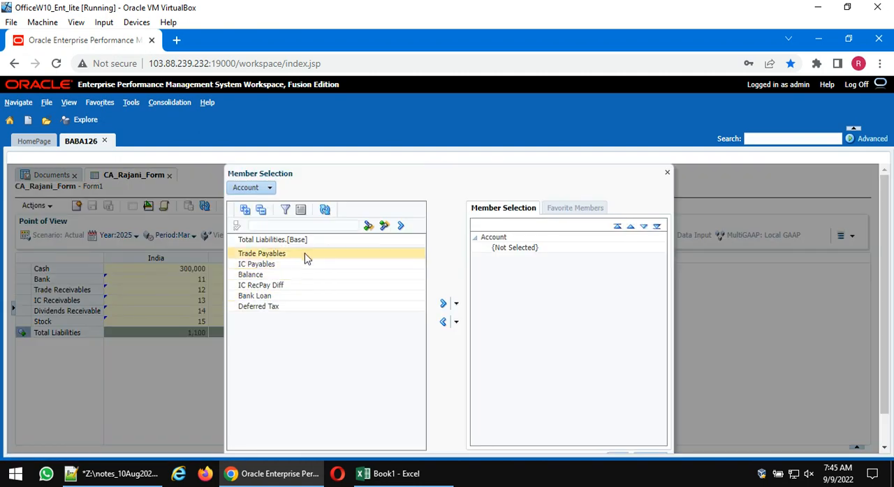
click(305, 255)
shift+click(294, 311)
click(443, 304)
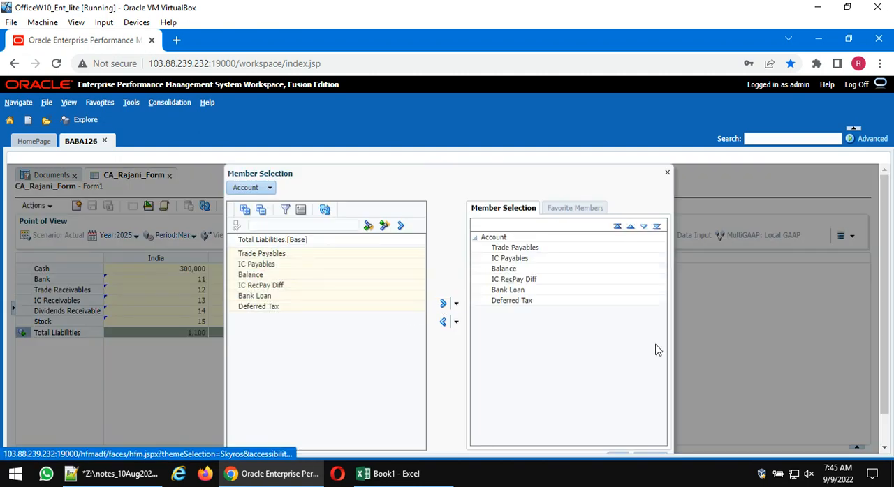
scroll(655, 367, down, 1)
click(618, 424)
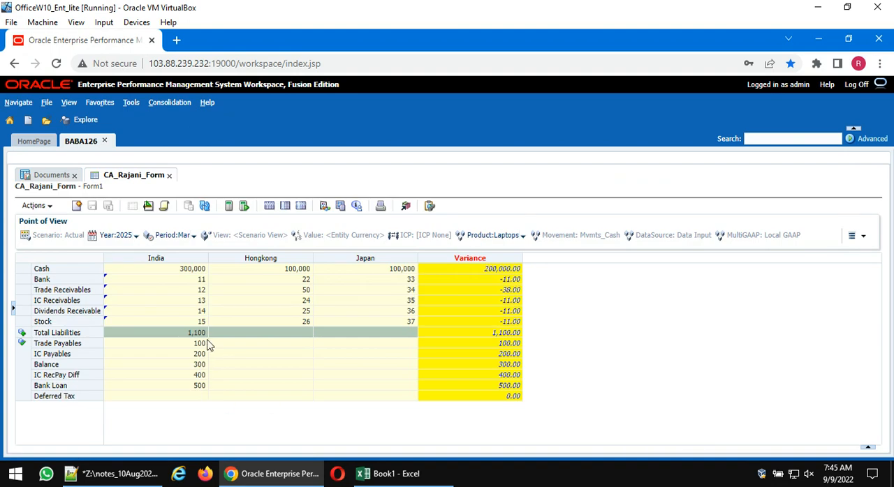
click(205, 207)
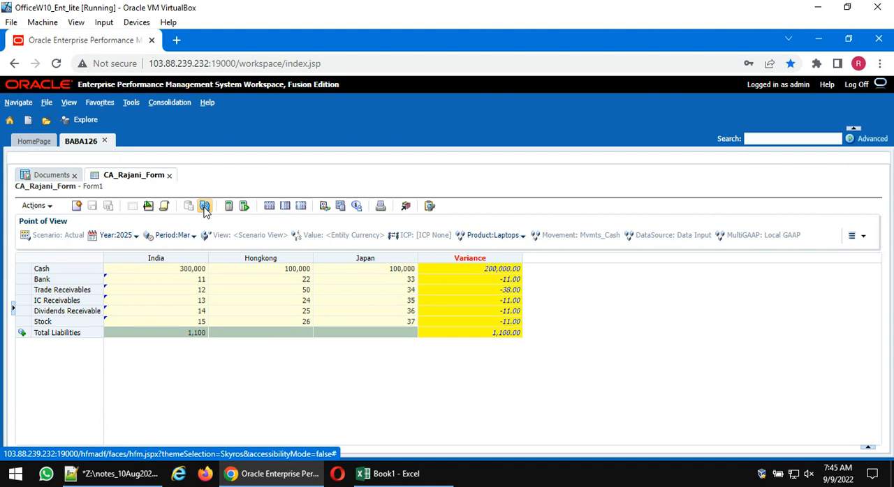
- Reopen the form design and examine the Add Member setting of the Total Liabilities row
click(148, 205)
scroll(262, 337, down, 3)
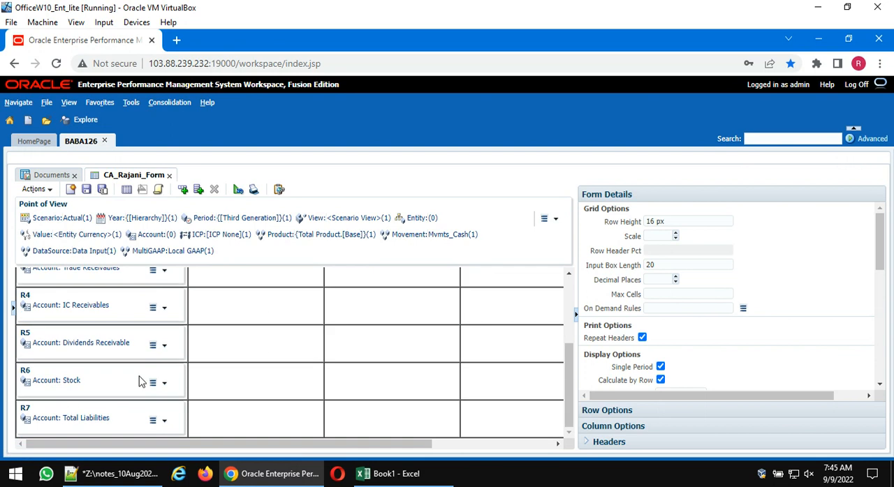
click(74, 417)
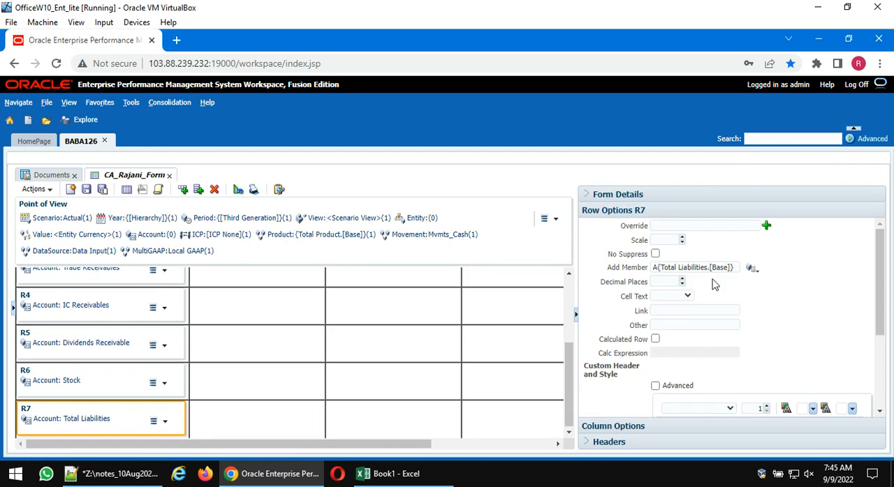
- Clear the Add Member setting of the Total Liabilities row and look up the CA_Form_Raj form in the document list
click(736, 269)
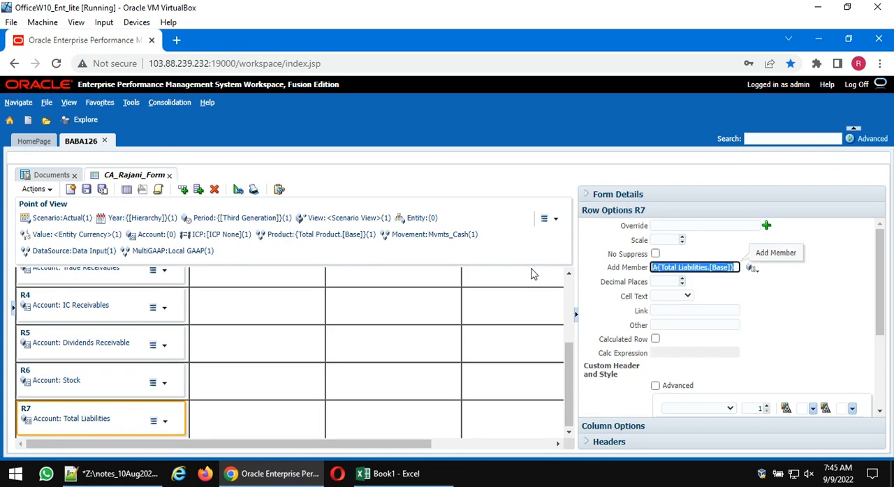
key(BackSpace)
click(675, 311)
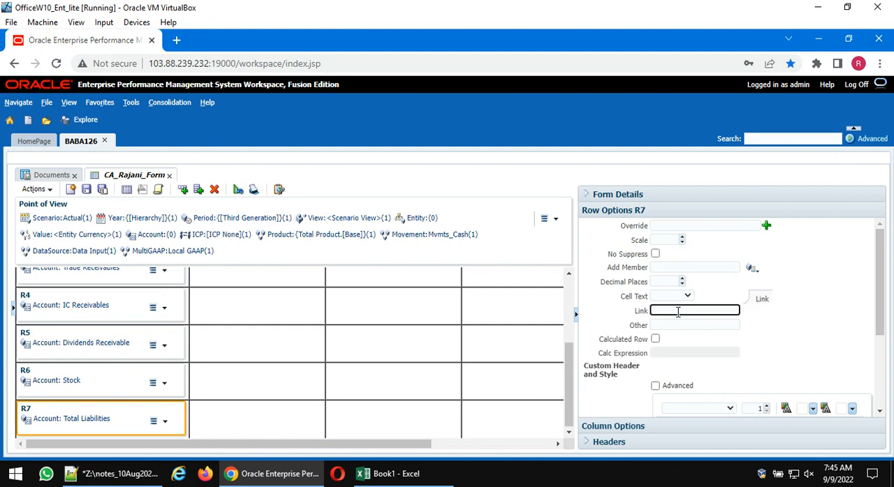
click(55, 175)
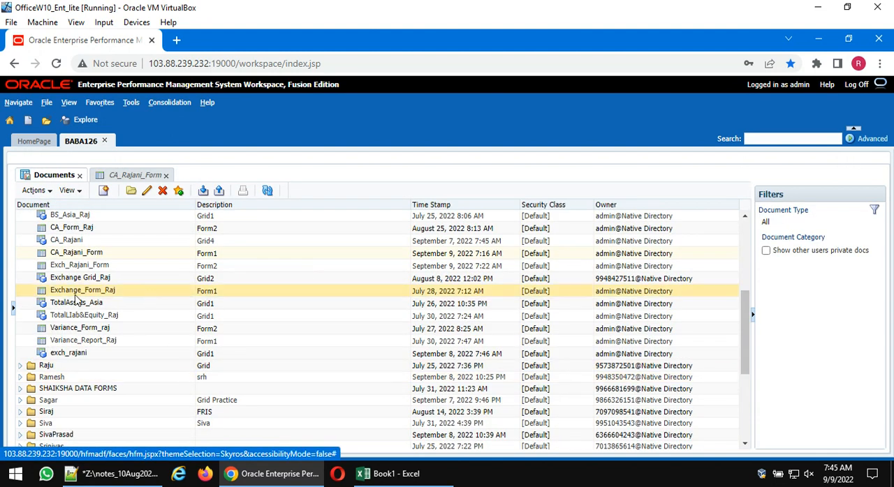
scroll(77, 299, up, 3)
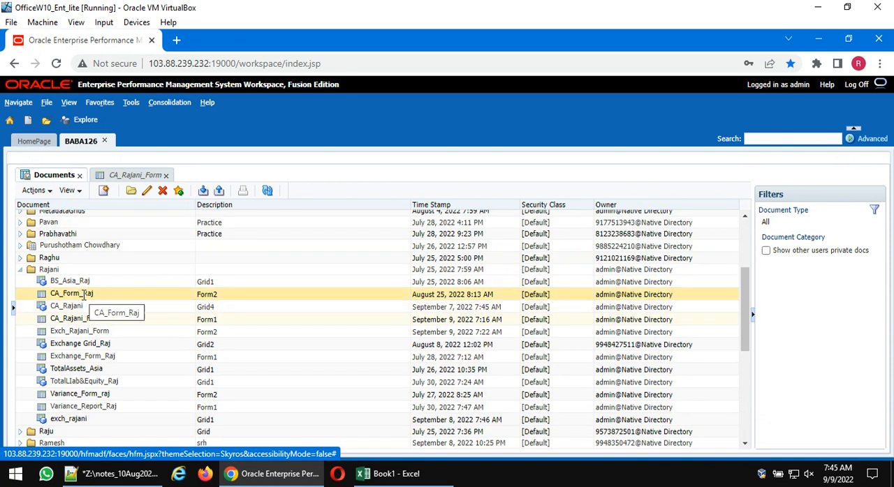
click(133, 175)
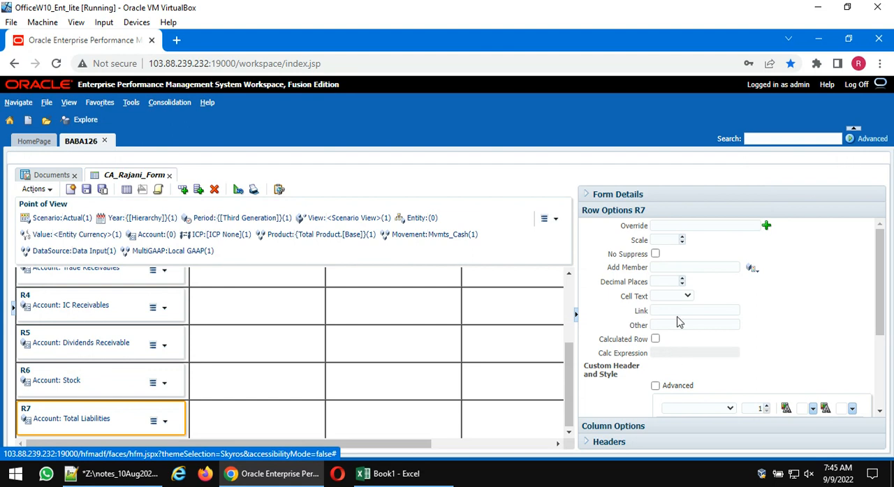
- Set the Total Liabilities row's Link to CA_Form_Raj and save the form design
click(667, 308)
text(CA)
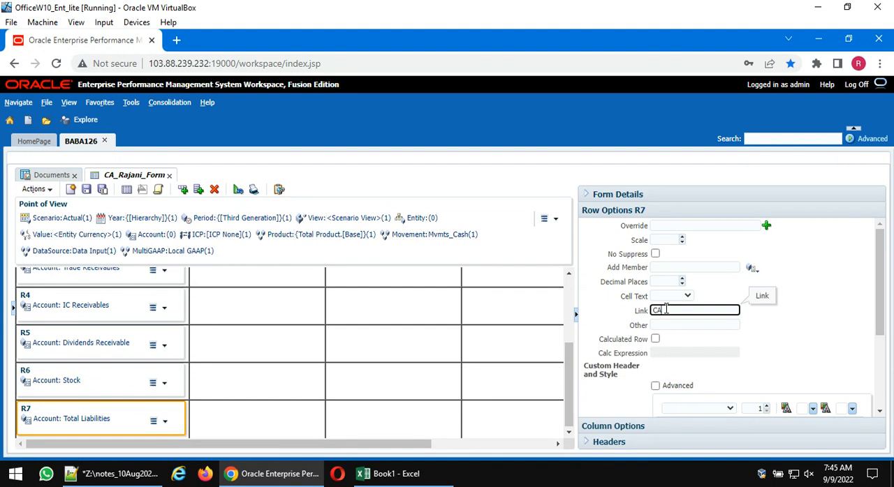
text(_Form_Raj)
click(87, 190)
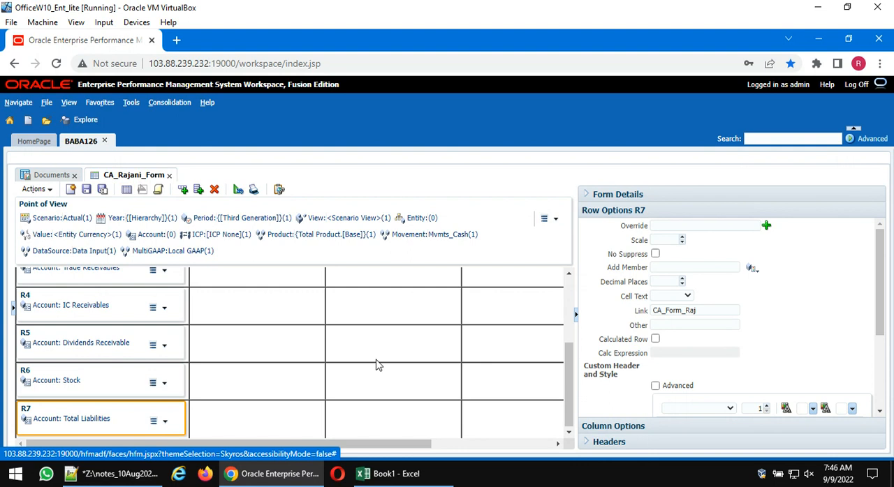
- Display the form data, open the linked form from India's Total Liabilities cell to examine it, and return to CA_Rajani_Form
click(127, 190)
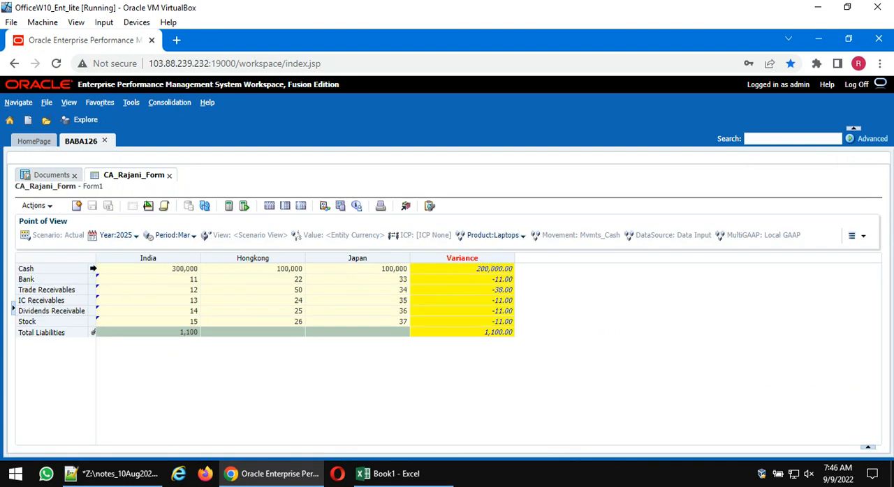
right_click(107, 333)
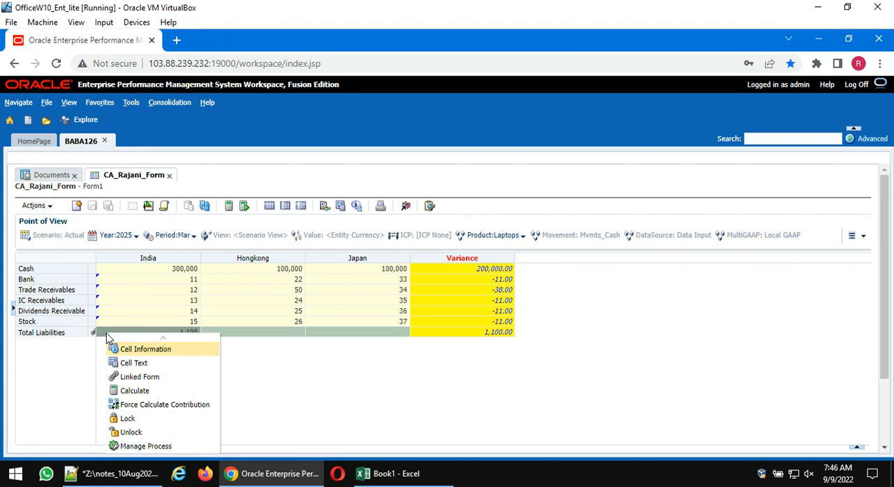
click(136, 377)
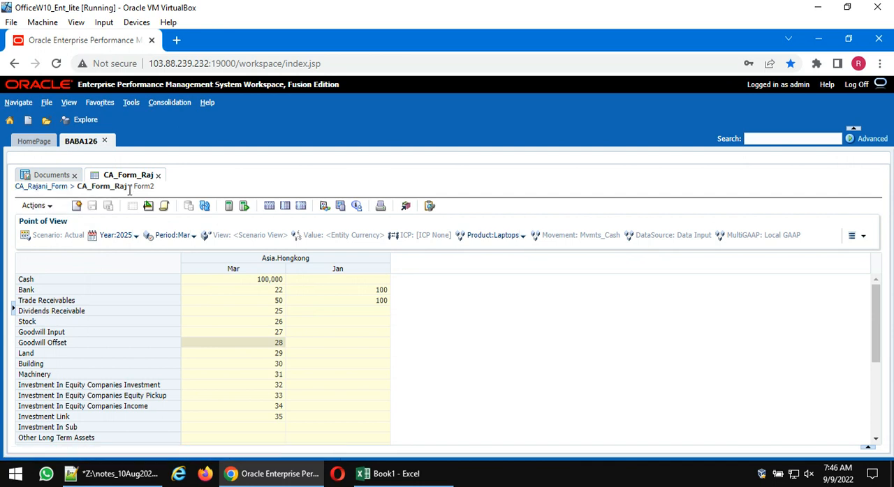
scroll(292, 349, down, 2)
scroll(291, 344, up, 2)
click(58, 188)
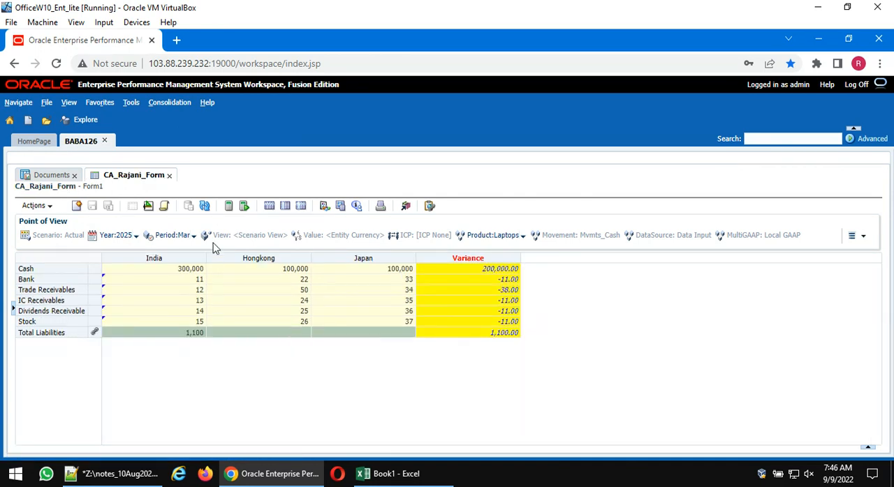
- Reopen the form design and examine the row options of Total Liabilities, including its header and cell style settings, and the India column options
click(148, 210)
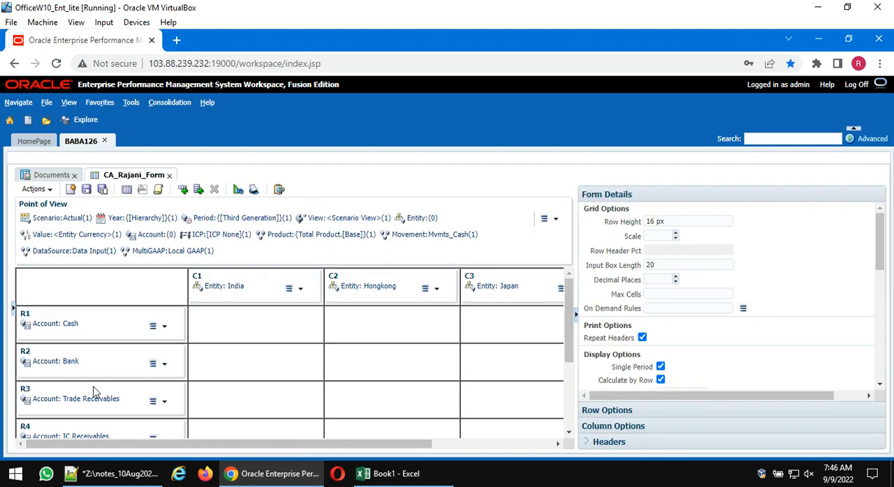
scroll(94, 389, down, 3)
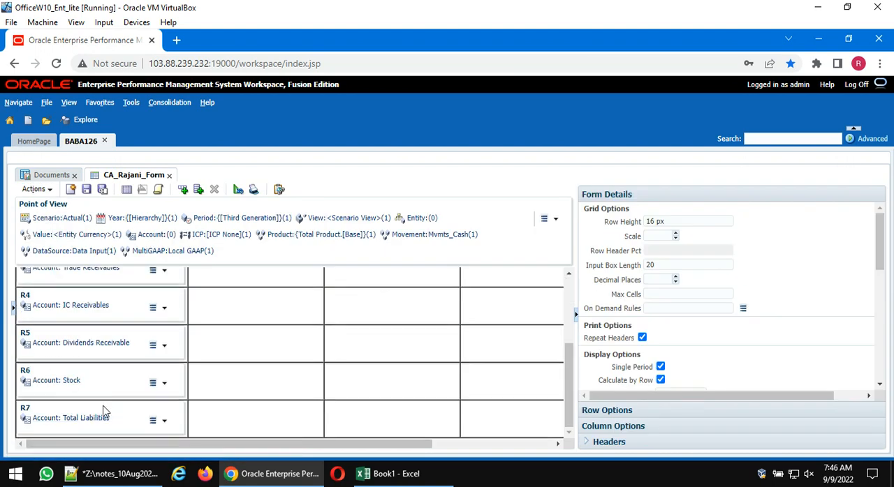
click(104, 409)
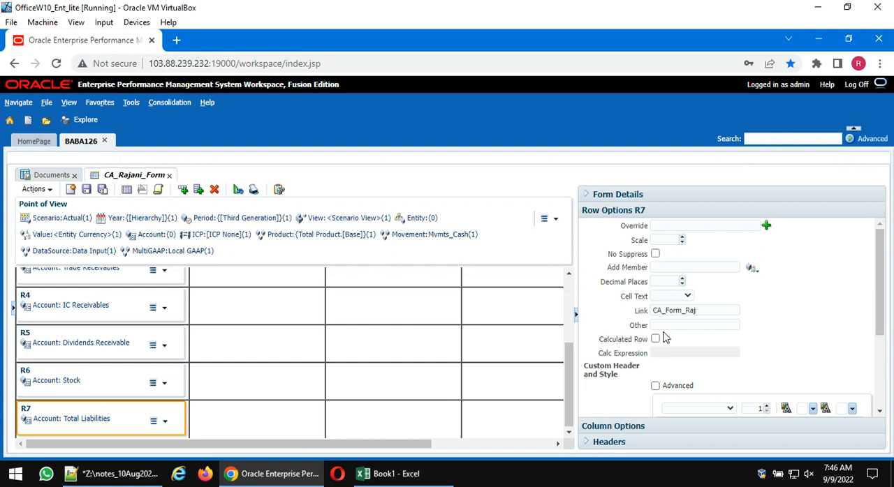
scroll(664, 337, down, 1)
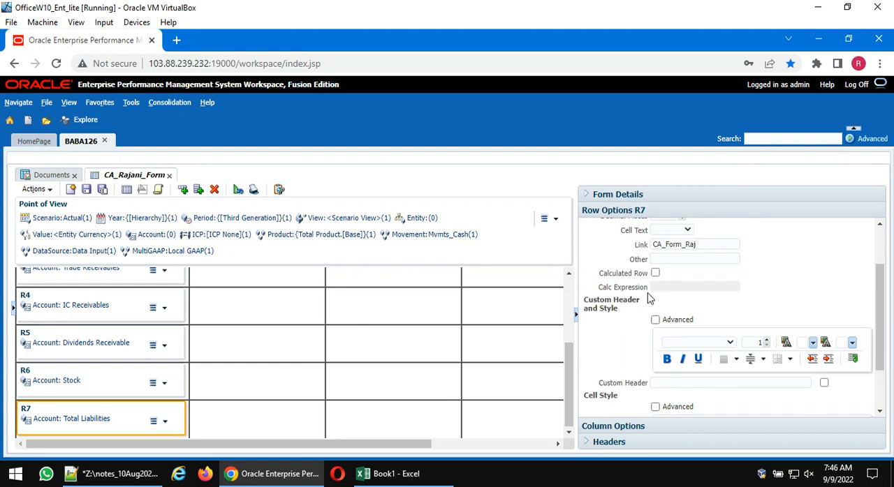
scroll(649, 299, down, 1)
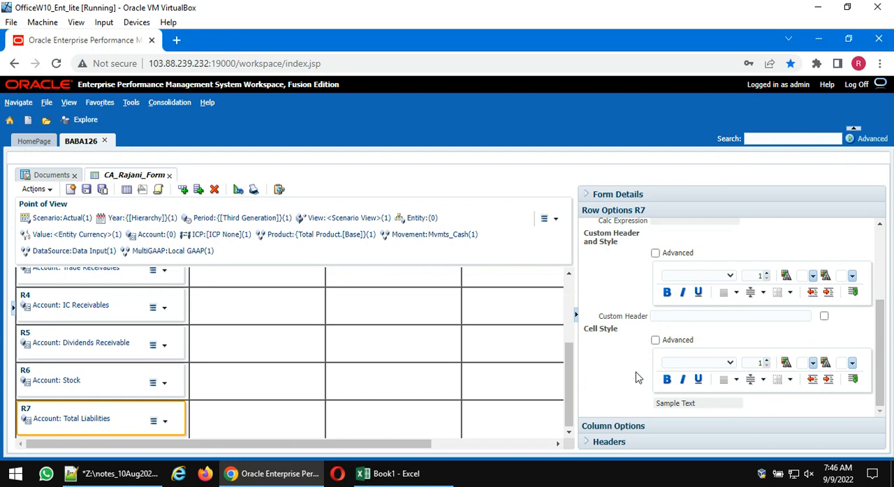
scroll(636, 377, up, 2)
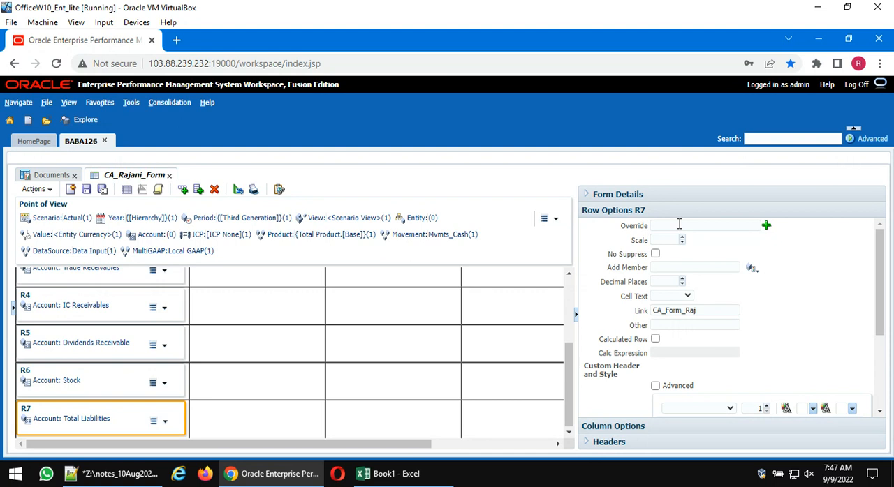
scroll(336, 349, up, 5)
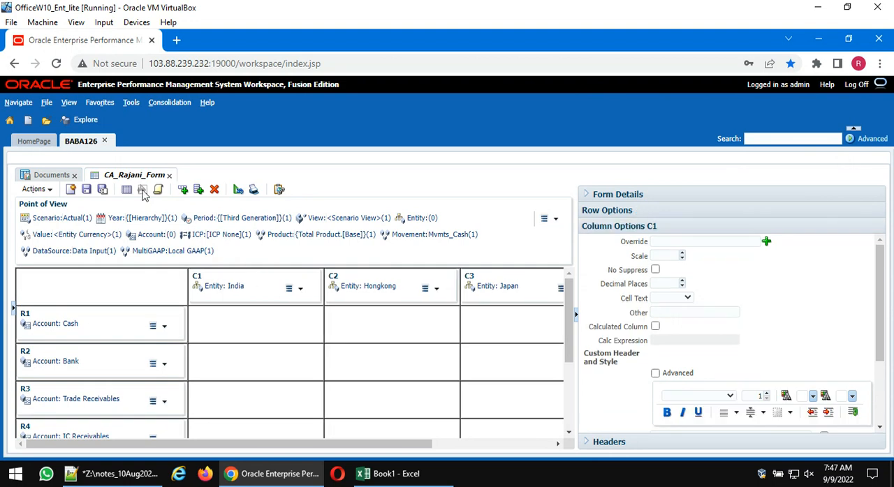
- Redisplay the CA_Rajani_Form data, saving the pending design changes
click(127, 190)
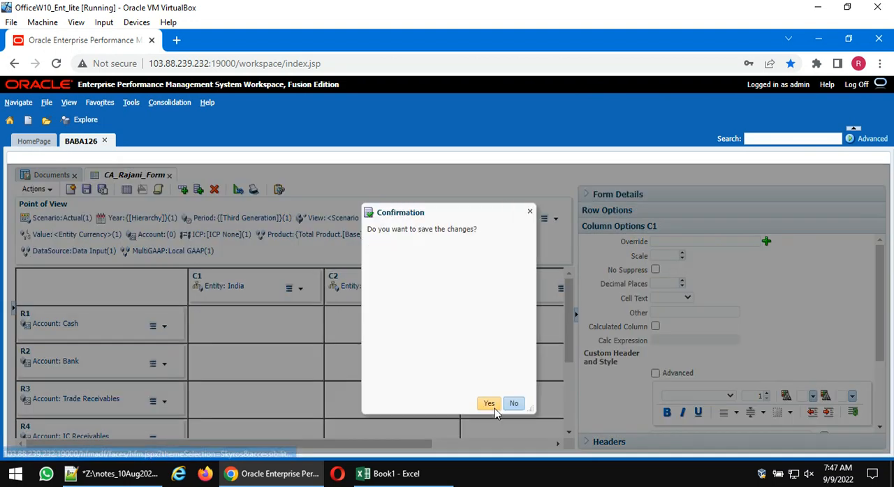
click(490, 405)
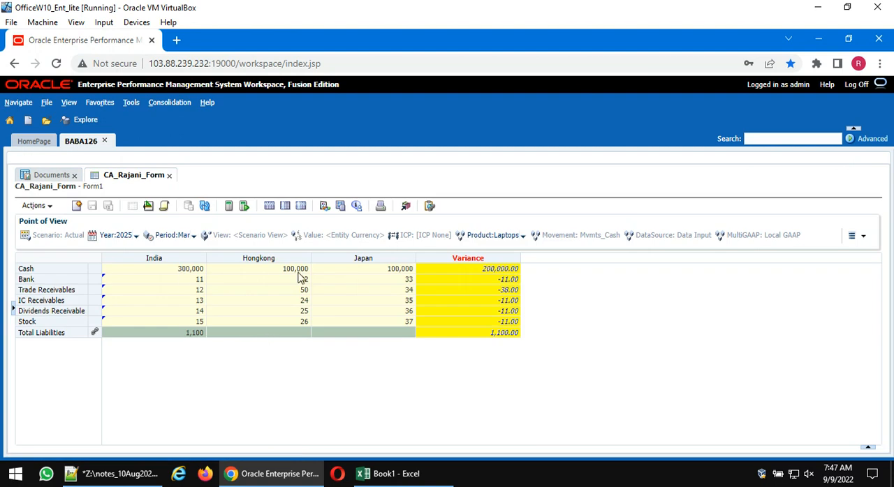
mouse_move(368, 479)
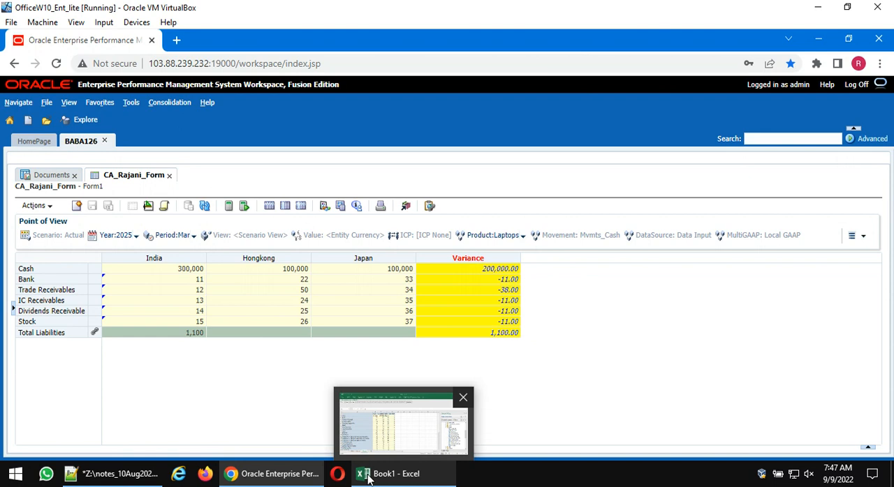
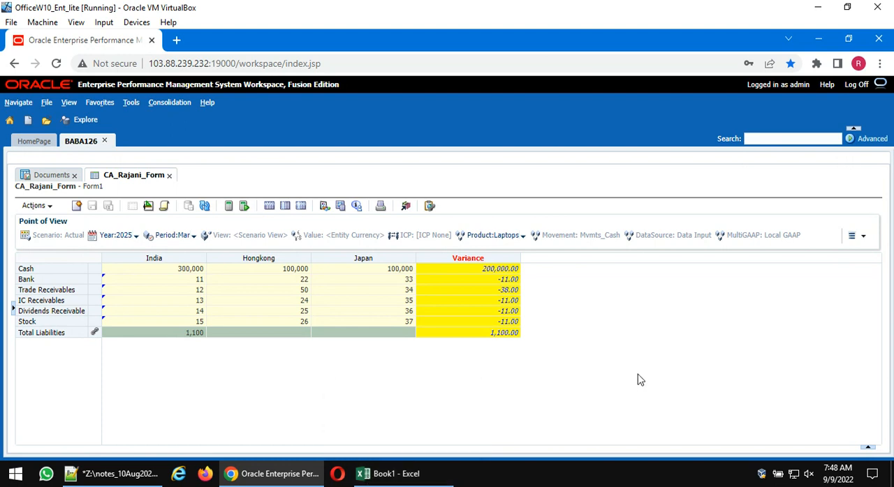
- Switch to the Notepad++ notes, change the override on line 158 to 1,1,E#HongKong, and copy that expression
click(152, 474)
scroll(373, 271, up, 3)
scroll(370, 272, down, 2)
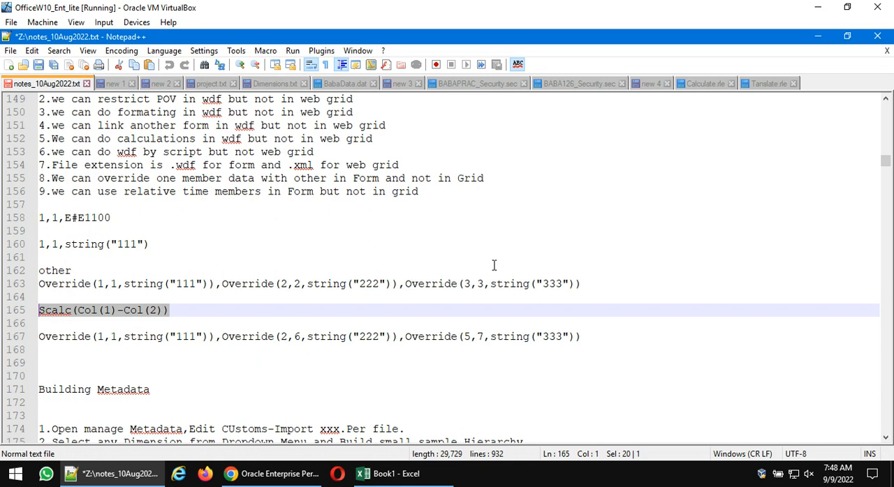
click(110, 218)
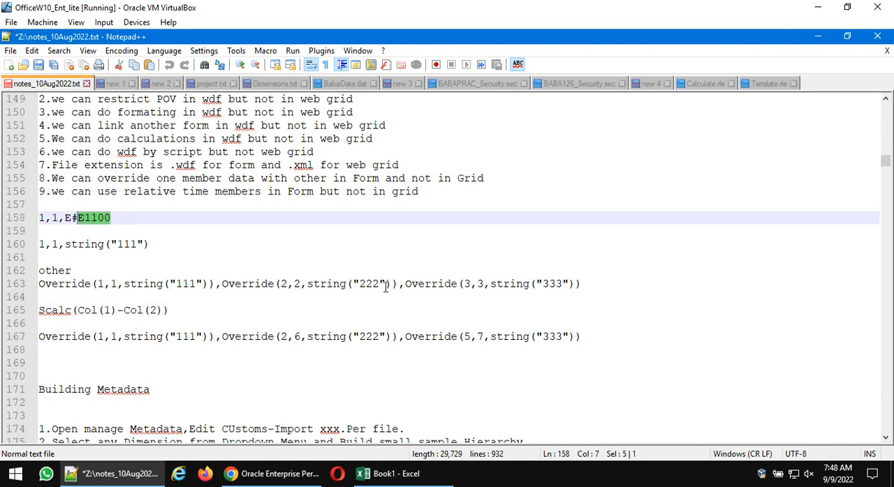
text(HongK)
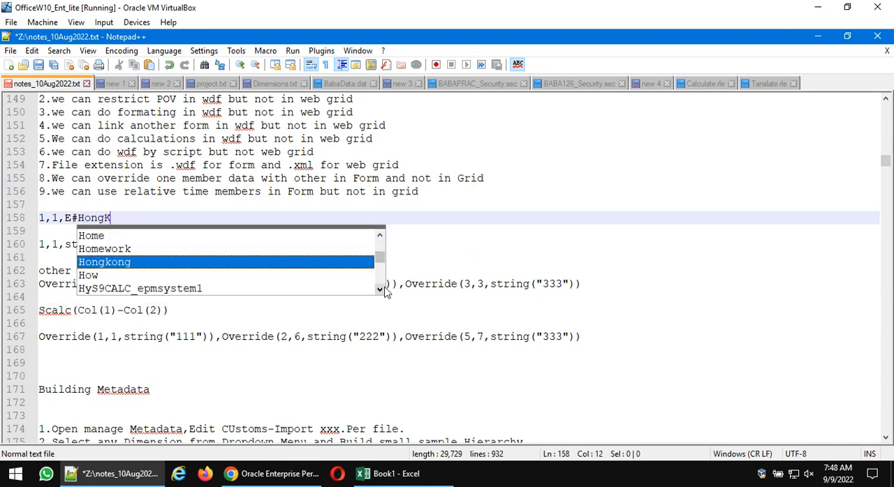
text(ong)
click(542, 231)
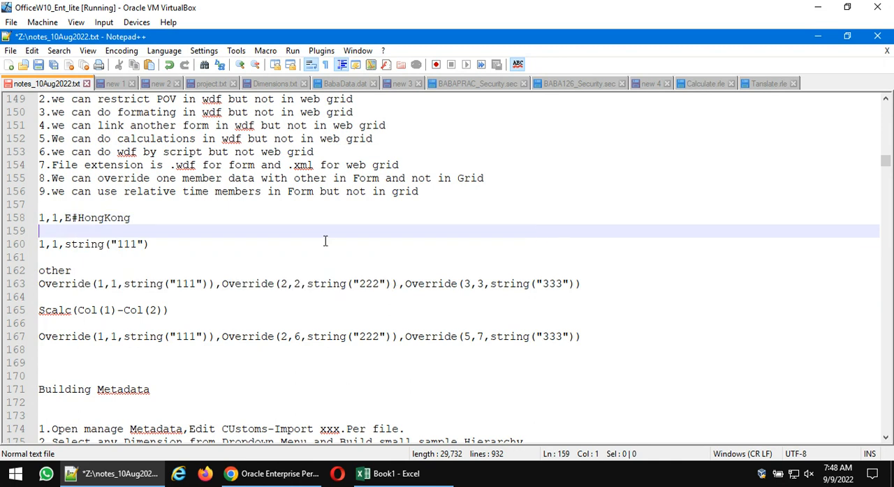
drag(132, 219, 3, 222)
key(ctrl+c)
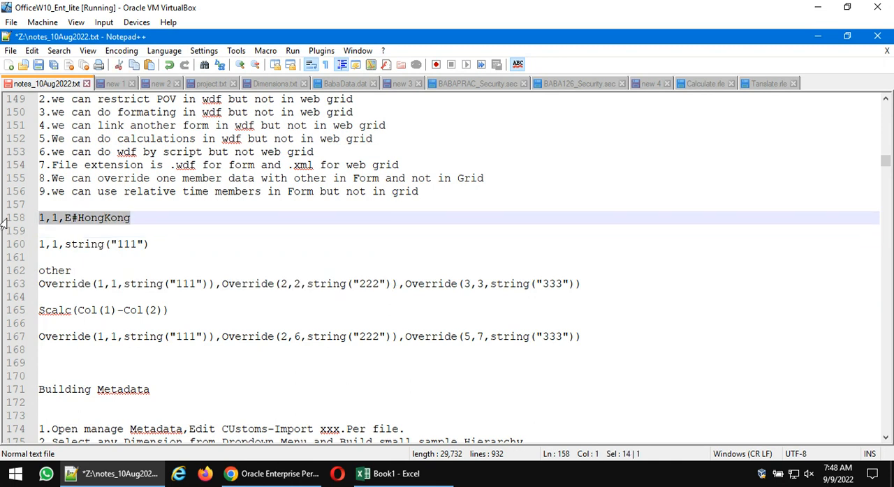
- In the CA_Rajani_Form design, set the India column's Override to 1,1,E#HongKong, save, and display the form data
click(276, 474)
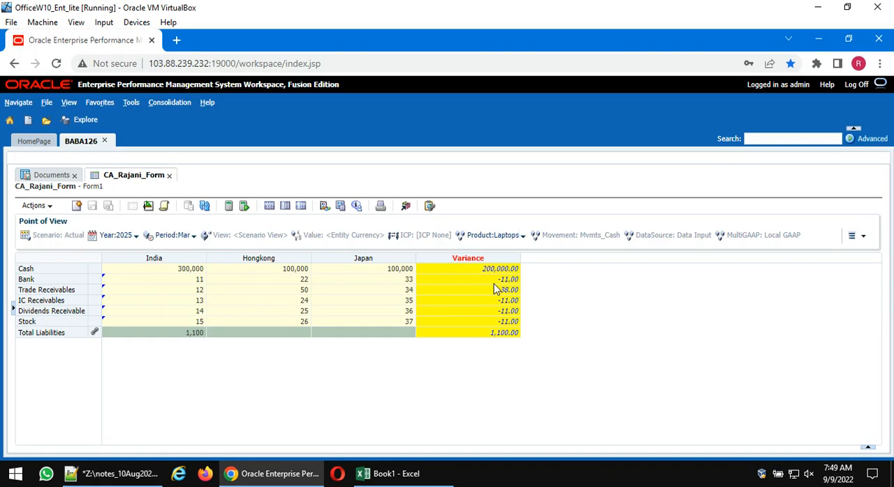
click(148, 206)
click(218, 277)
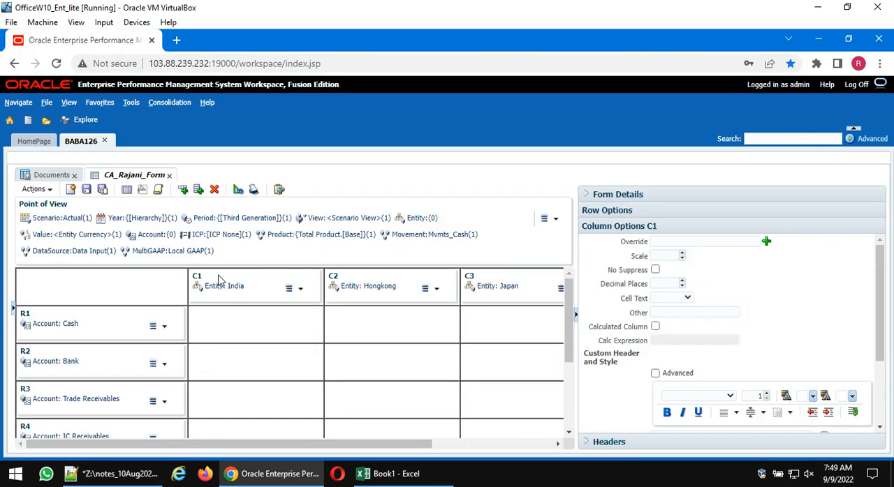
click(689, 245)
key(ctrl+v)
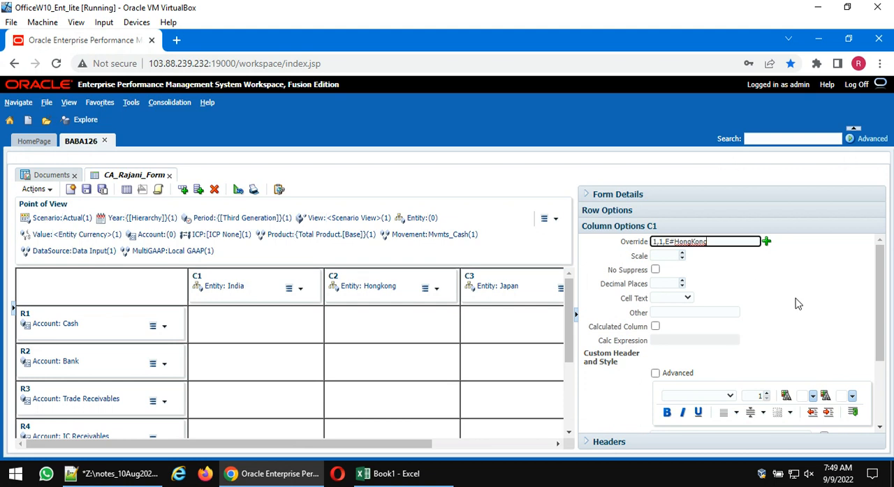
click(87, 190)
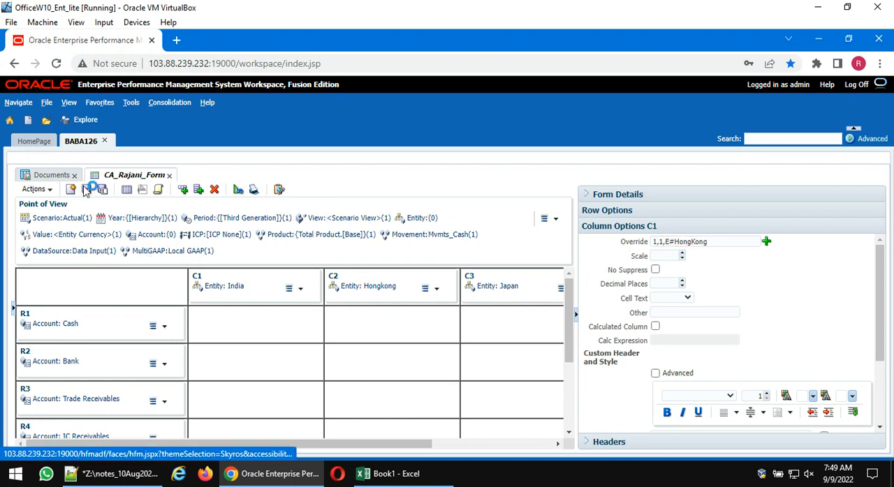
click(127, 191)
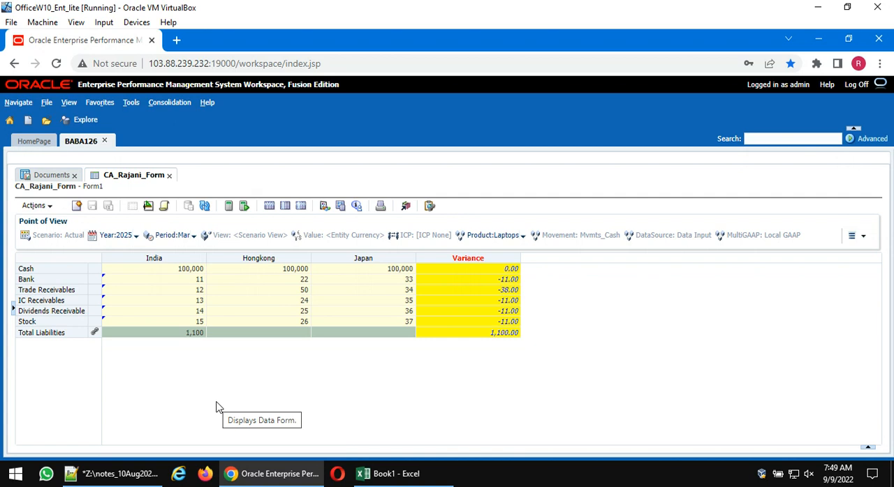
- Replace the India column's Override with 1,1,string("111") copied from the notes, save the form, and redisplay its data
click(111, 474)
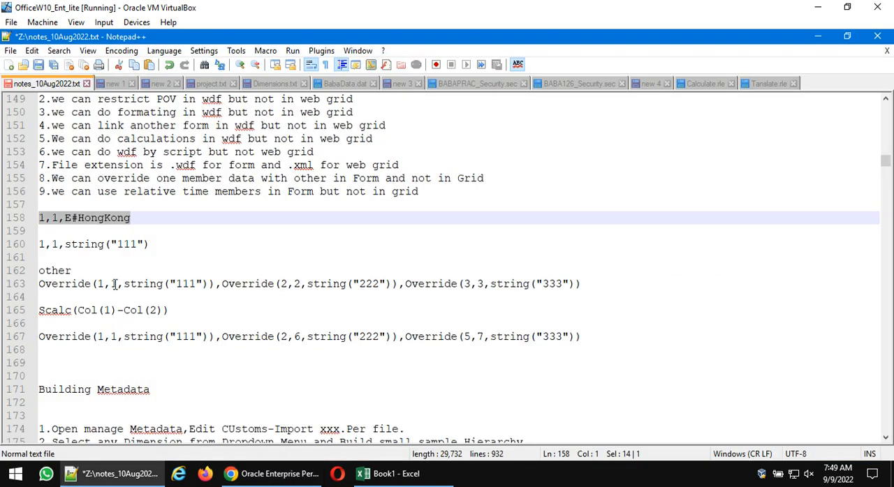
drag(158, 250, 12, 255)
key(ctrl+c)
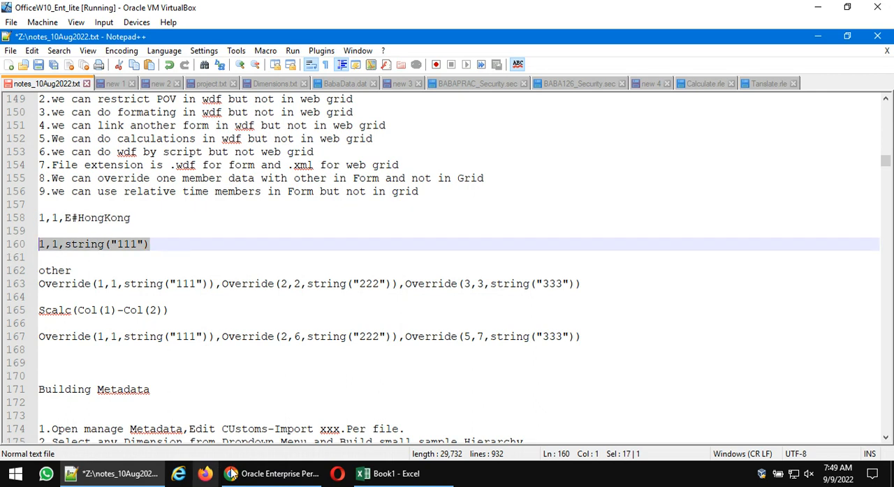
click(246, 474)
click(148, 206)
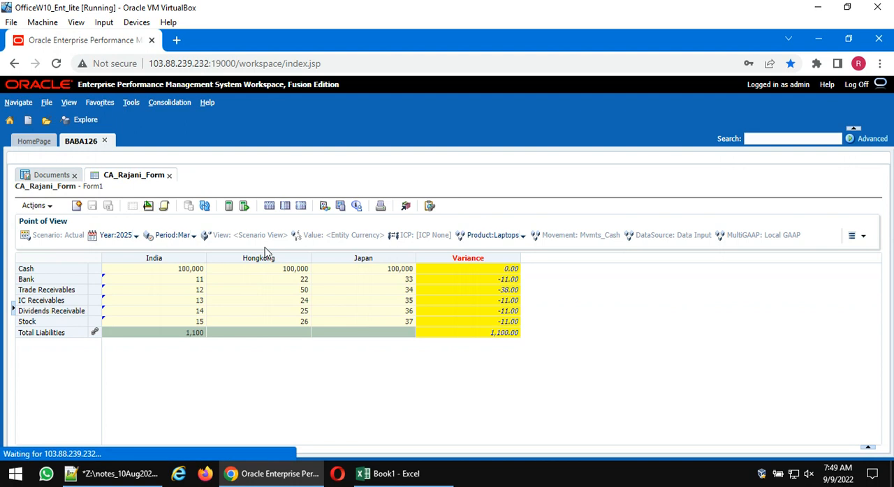
click(219, 287)
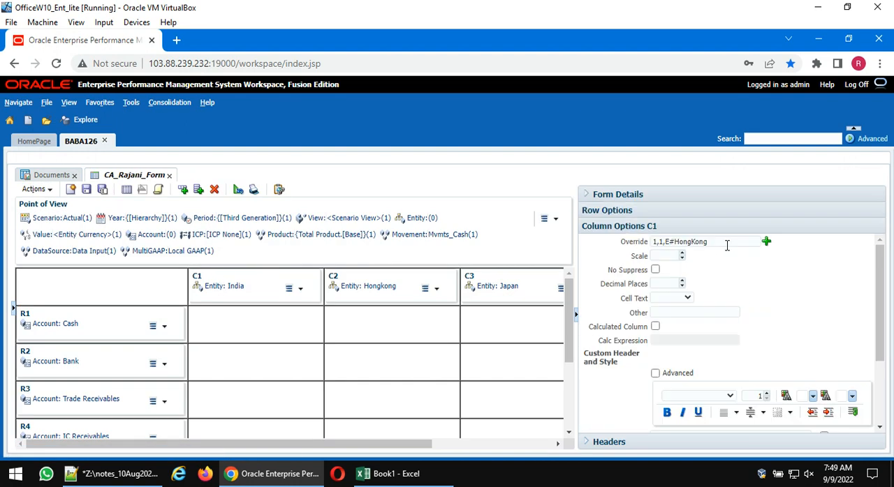
drag(728, 242, 431, 248)
key(ctrl+v)
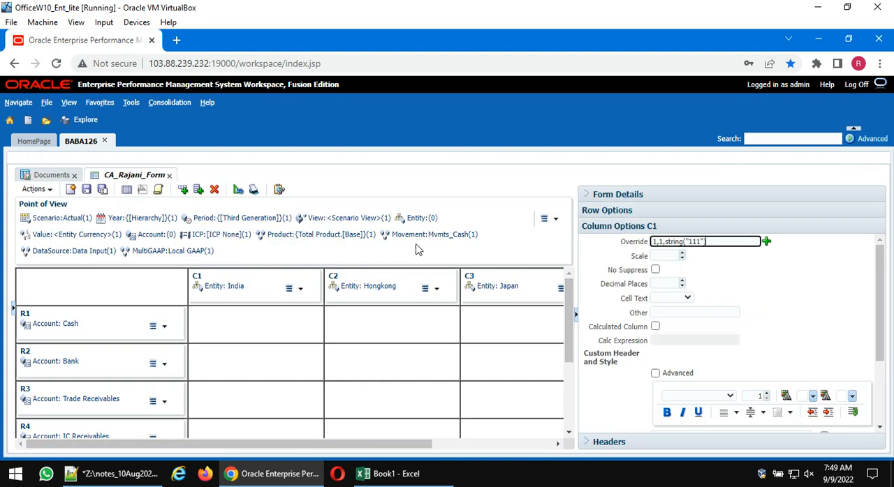
click(85, 190)
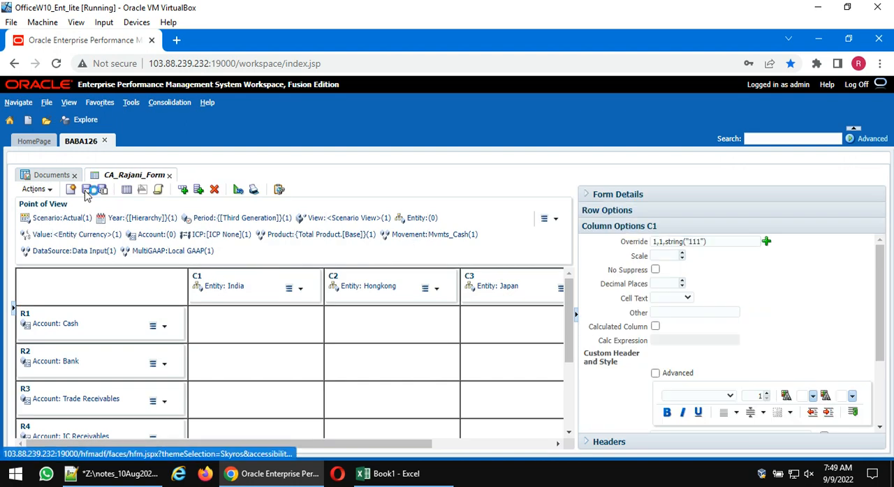
click(126, 191)
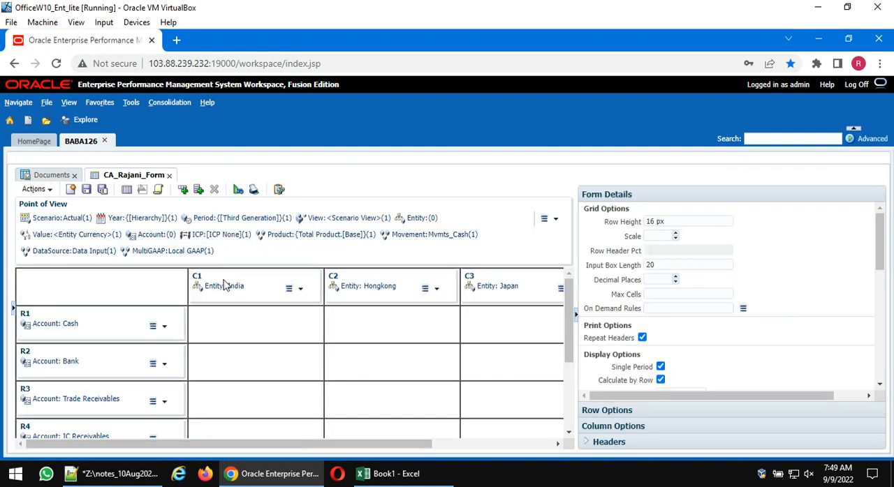
- Open the India column options in the form design and clear the Override value
click(227, 286)
click(681, 313)
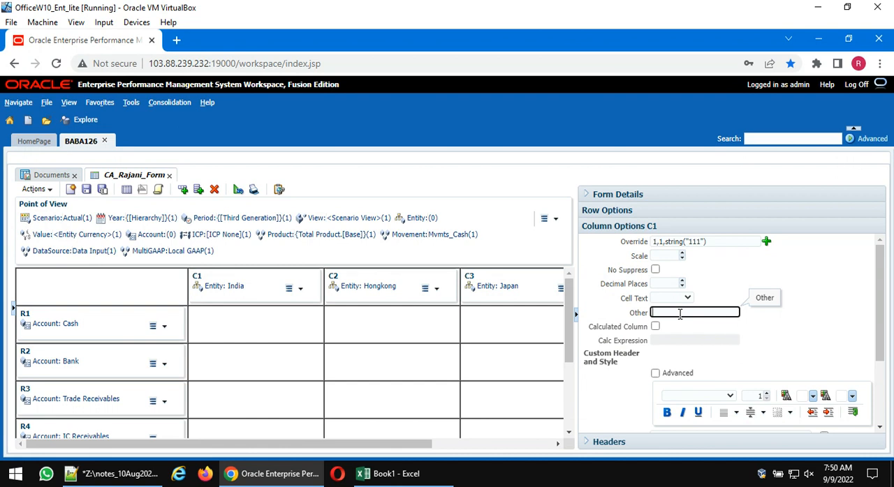
click(713, 241)
key(ctrl+x)
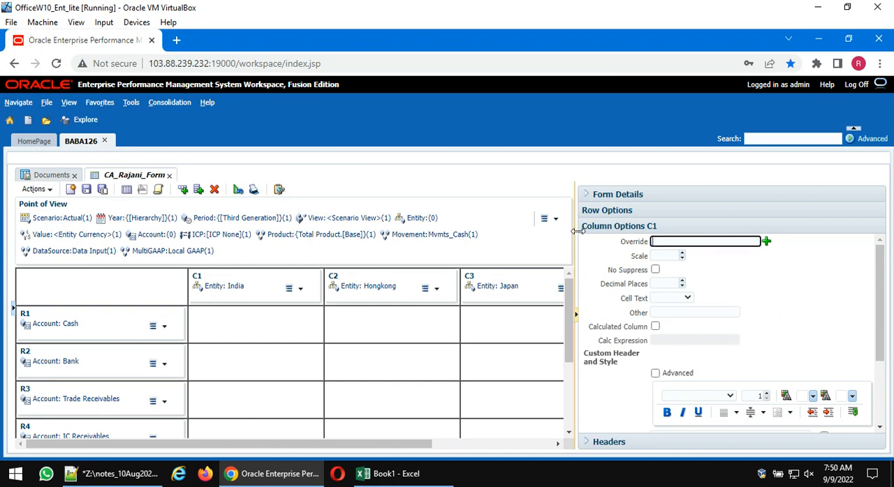
- In the Notepad++ notes, try changing the second Override on line 167 to position 2,2, and undo the edit
click(108, 475)
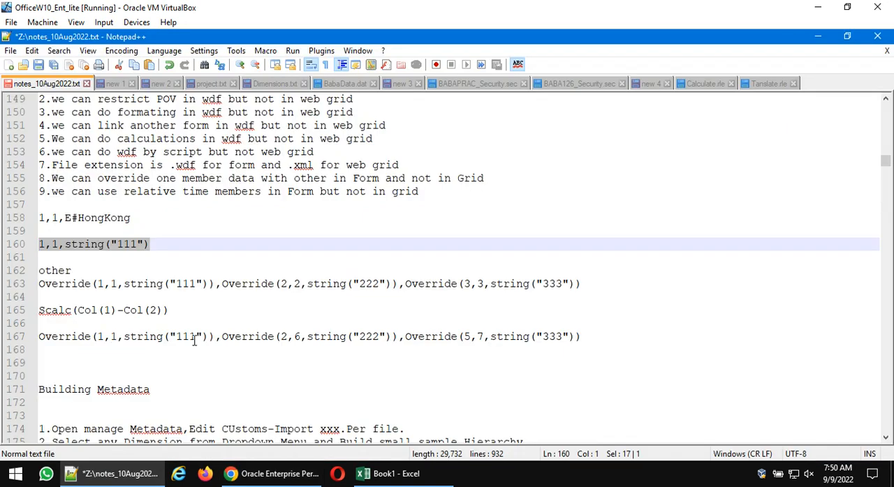
click(288, 337)
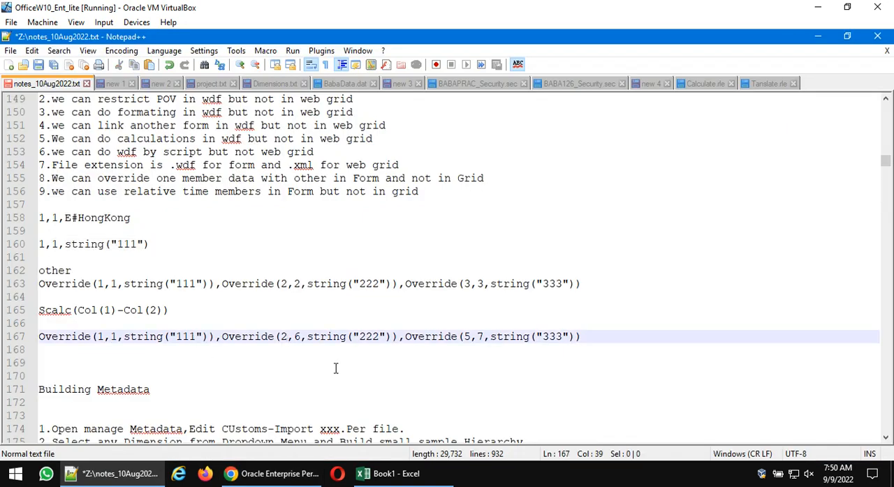
key(shift+Left)
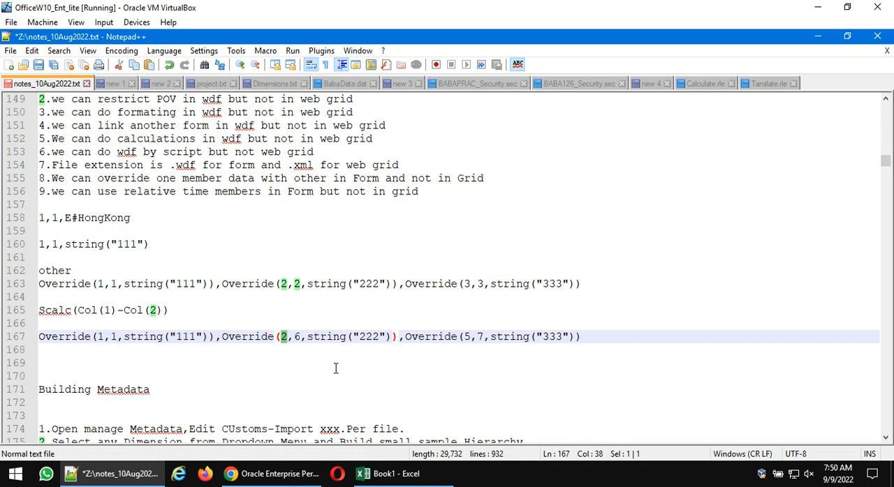
key(Right)
key(Right)
key(shift+Right)
text(2)
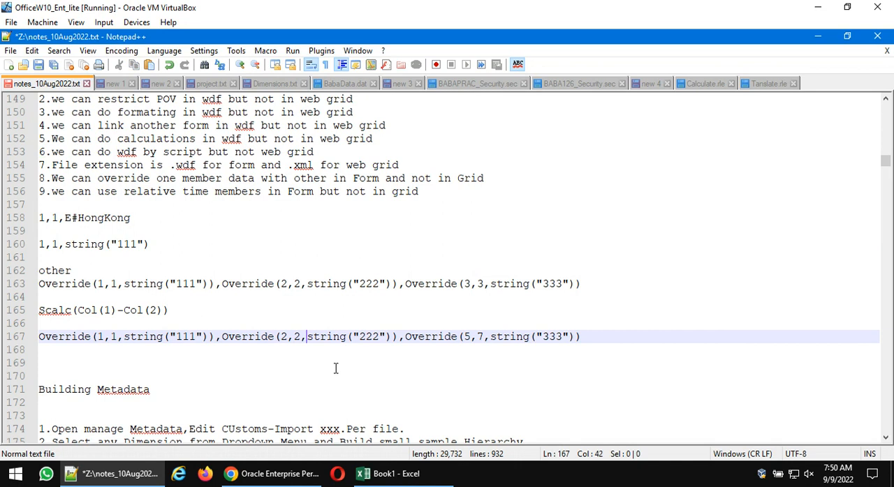
key(Right)
key(Right)
key(Right)
key(Right)
key(Right)
key(Right)
key(Right)
key(Right)
key(Right)
key(Right)
key(Right)
key(Right)
key(Right)
key(Right)
key(Right)
key(Right)
key(Right)
key(Right)
key(Right)
key(Right)
key(ctrl+z)
- Copy the line 163 expression Override(1,1,string("111")),Override(2,2,string("222")),Override(3,3,string("333")) from the notes
click(112, 286)
click(189, 287)
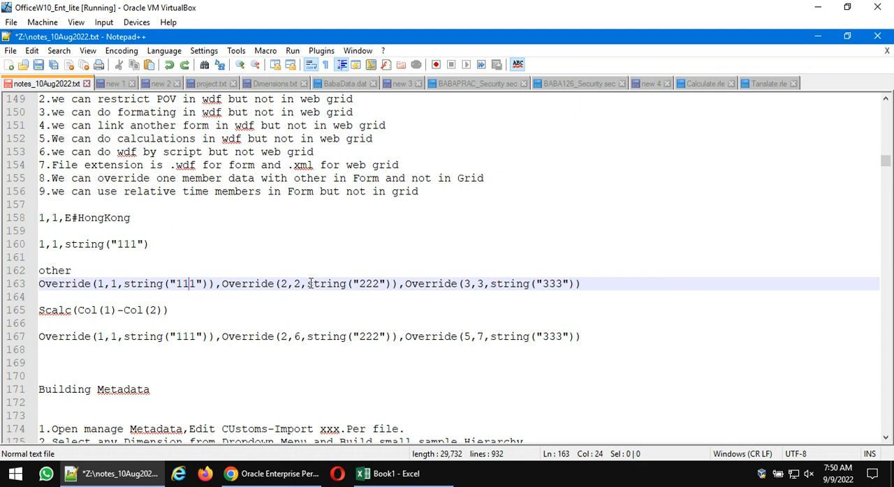
drag(599, 284, 39, 283)
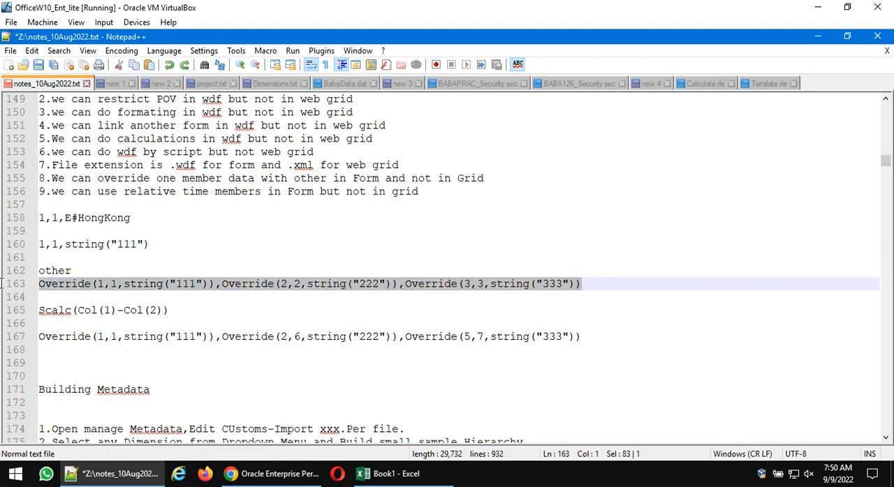
- Enter the copied three-part Override expression in the India column's Other option, save the form, and display its data to examine India
click(273, 474)
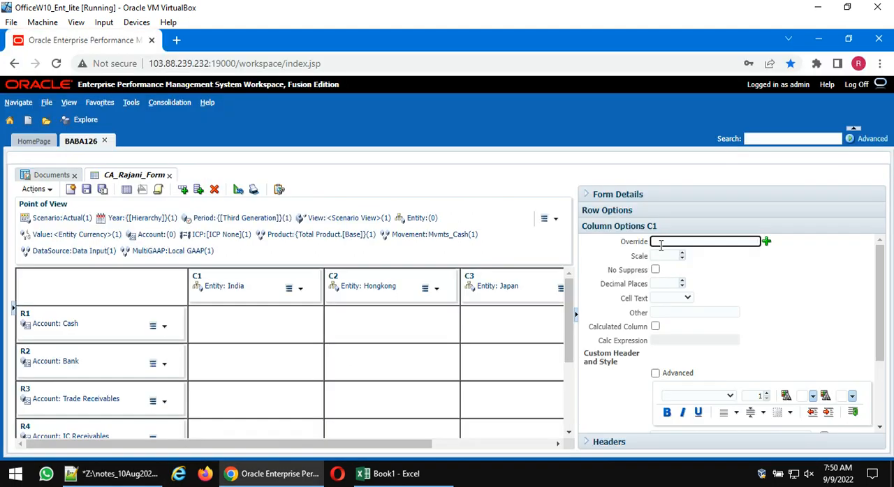
click(669, 314)
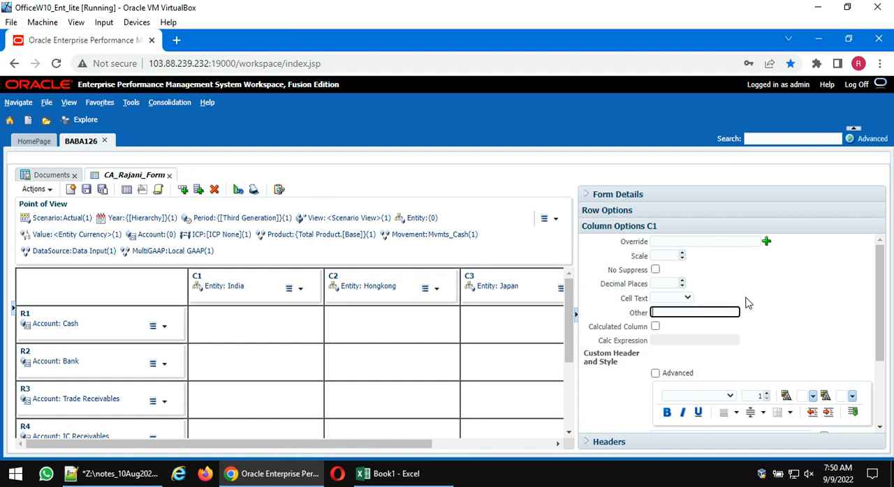
key(ctrl+v)
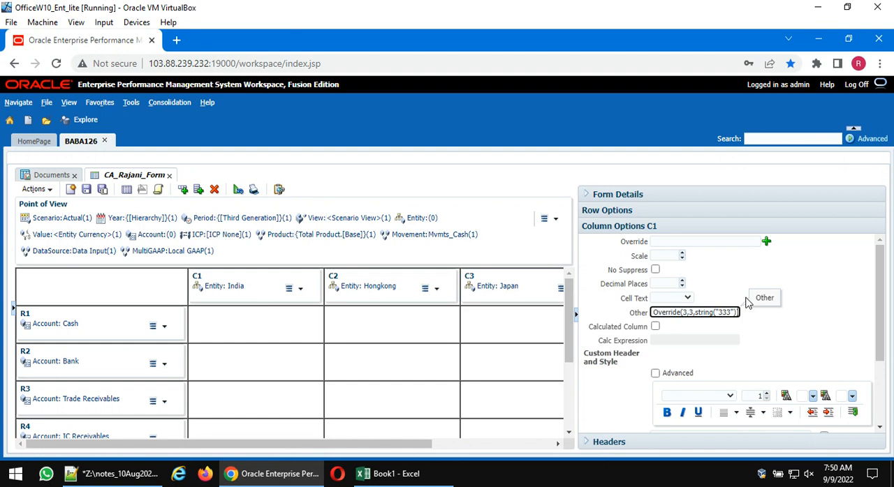
click(85, 190)
click(129, 194)
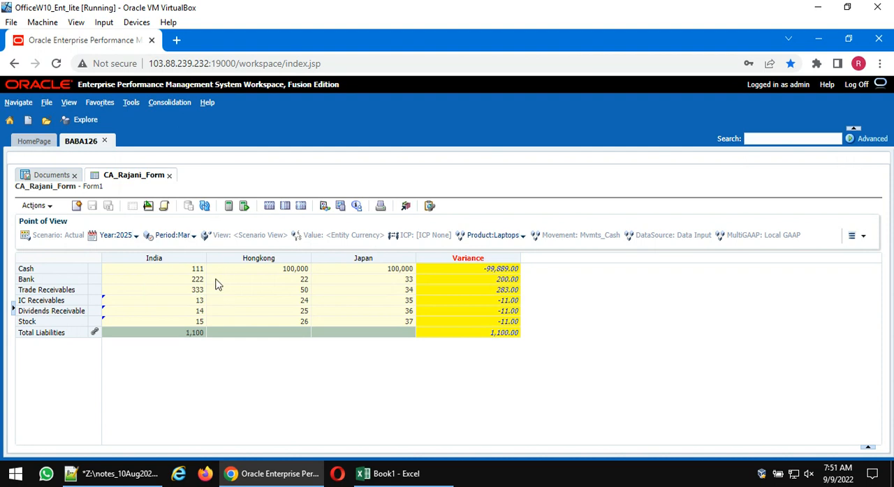
click(171, 260)
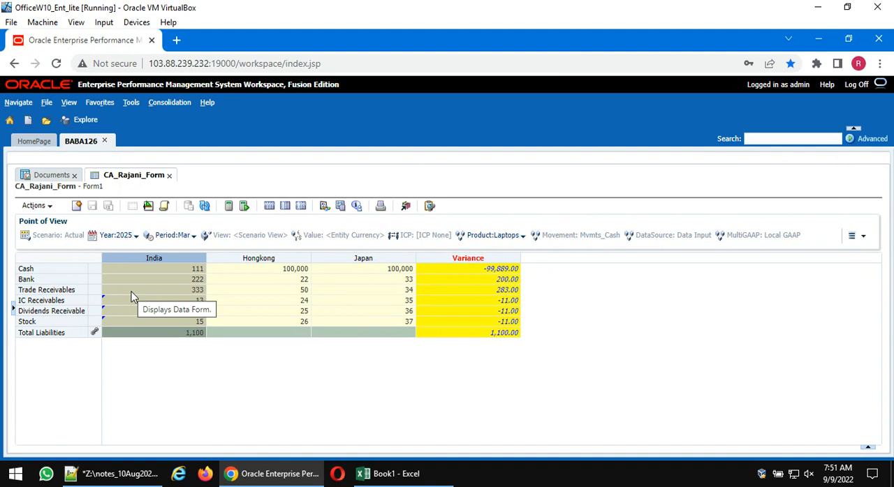
- Copy the line 167 expression Override(1,1,string("111")),Override(2,6,string("222")),Override(5,7,string("333")) from the Notepad++ notes
click(127, 482)
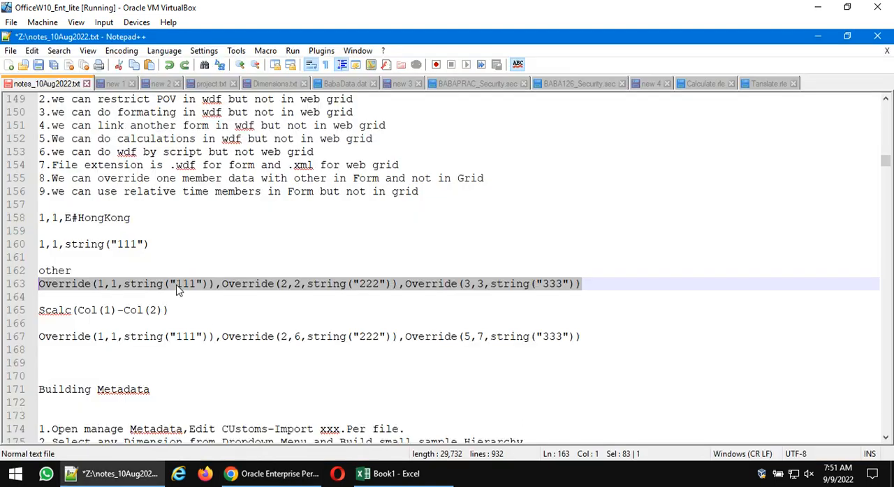
click(292, 286)
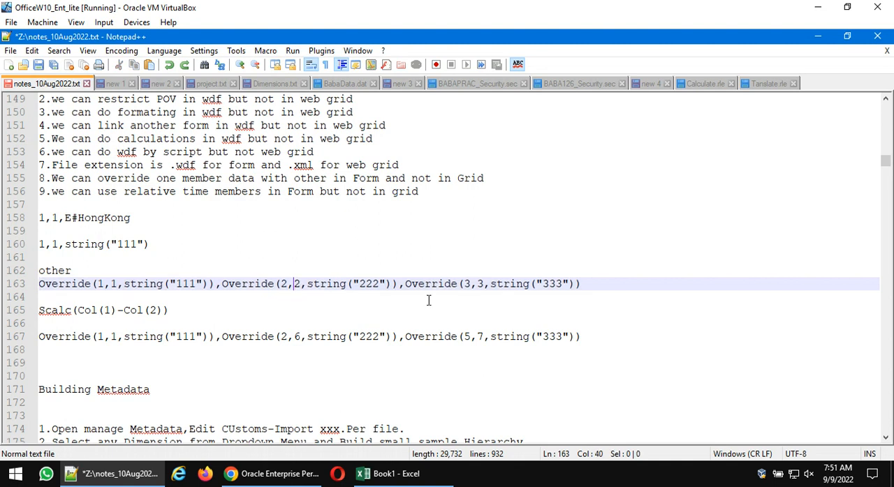
click(483, 284)
drag(592, 338, 6, 334)
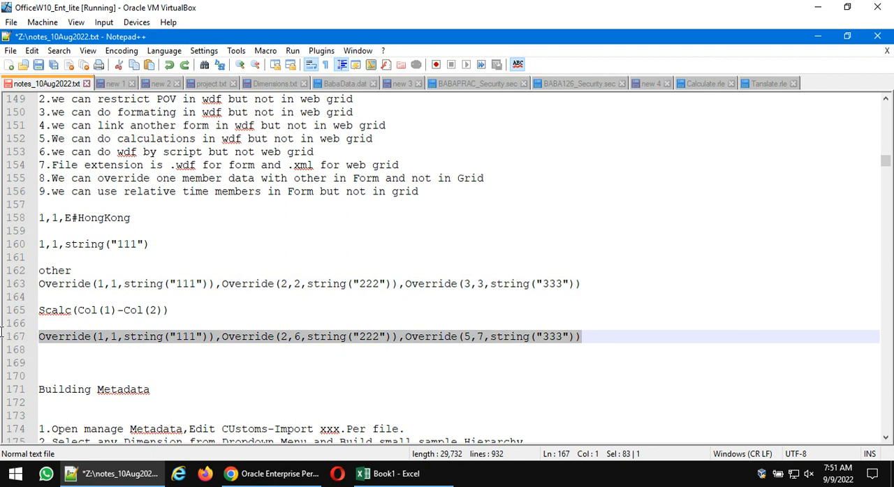
- Replace the India column's Other expression in the form design with the copied line 167 Override expression, save the form, and display its data
click(260, 475)
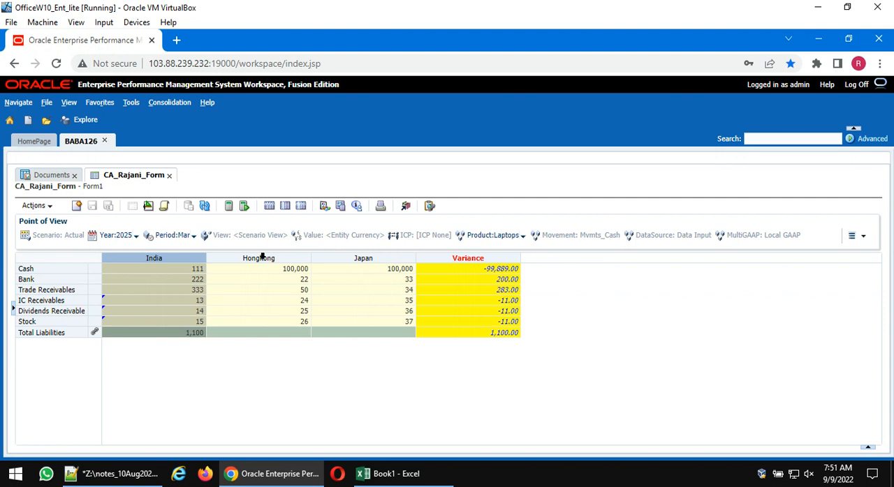
click(148, 206)
click(236, 277)
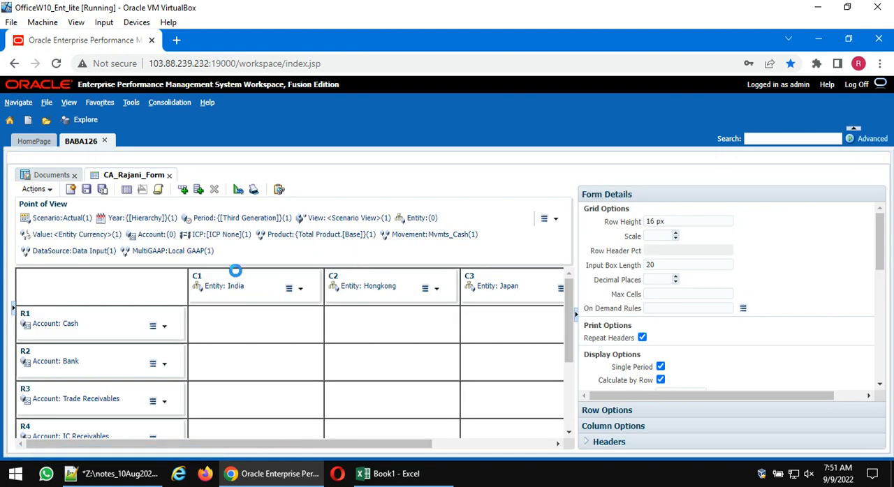
drag(726, 313, 604, 320)
key(Delete)
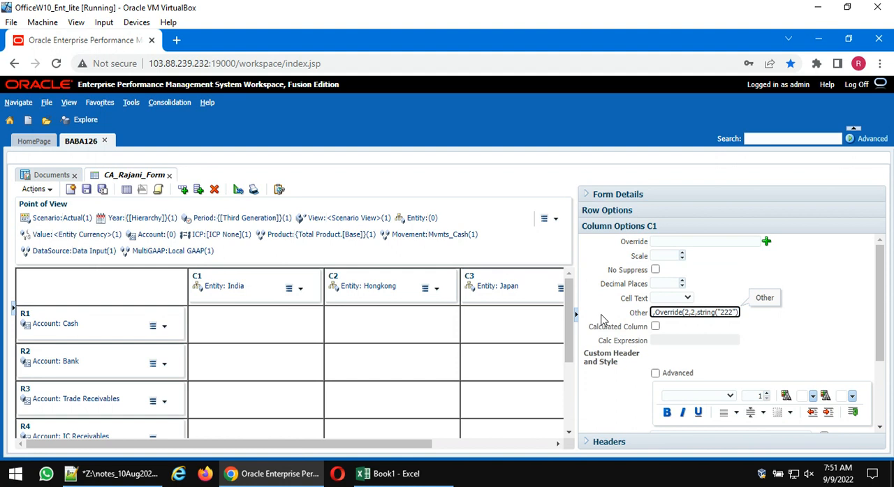
key(shift+Right)
key(shift+Right)
key(shift+Right)
key(shift+Right)
key(shift+Right)
key(shift+Right)
key(shift+Right)
key(shift+Right)
key(shift+Right)
key(shift+Right)
key(shift+Right)
key(shift+Right)
key(shift+Right)
key(shift+Right)
key(shift+Right)
key(shift+Right)
key(shift+Right)
key(shift+Right)
key(shift+Right)
key(shift+Right)
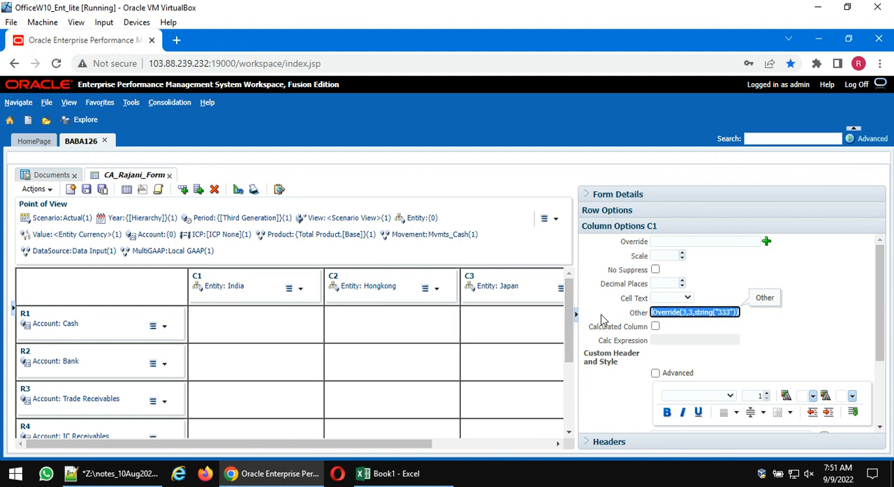
key(Delete)
key(ctrl+v)
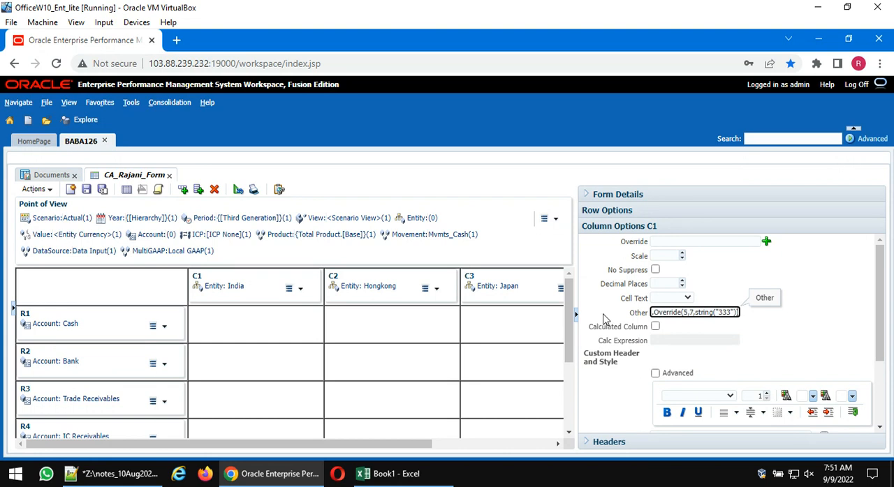
click(87, 189)
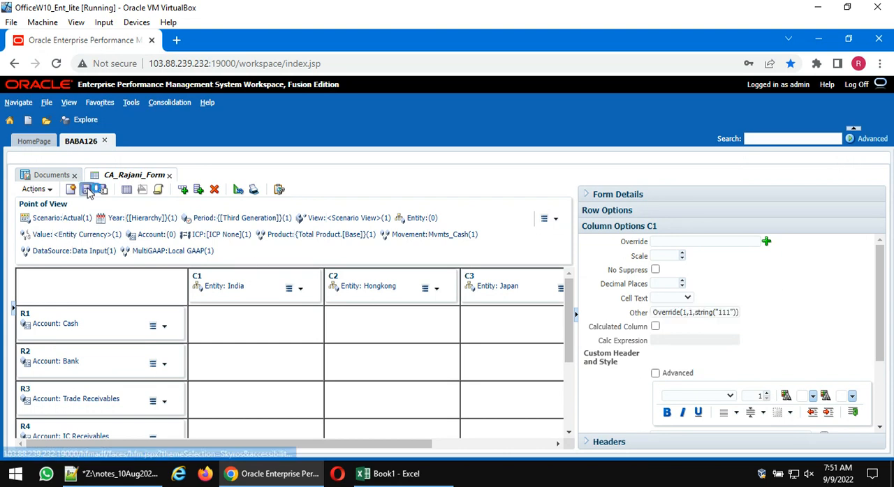
click(126, 190)
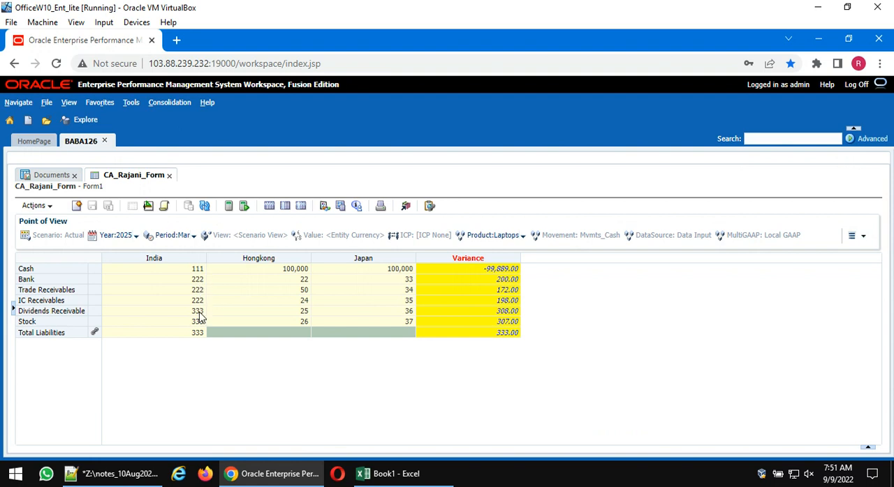
- Examine the override positions and strings on line 167 of the Notepad++ notes against the form's India column values
click(155, 473)
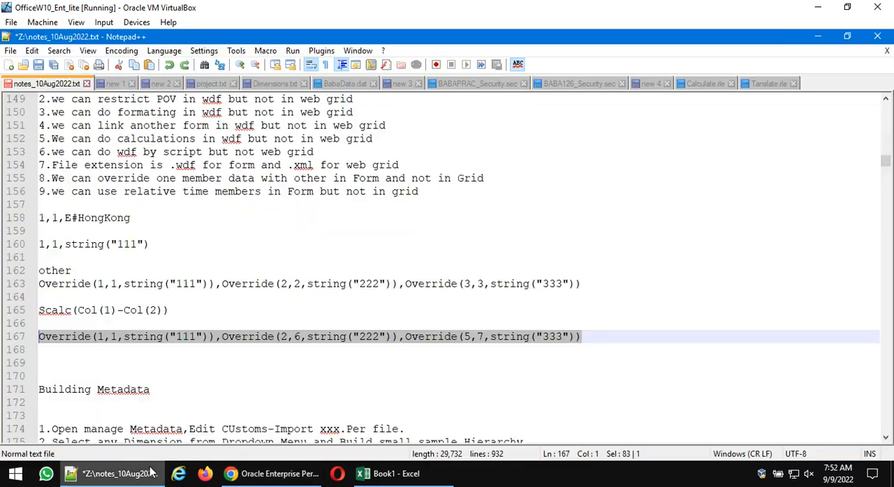
click(300, 338)
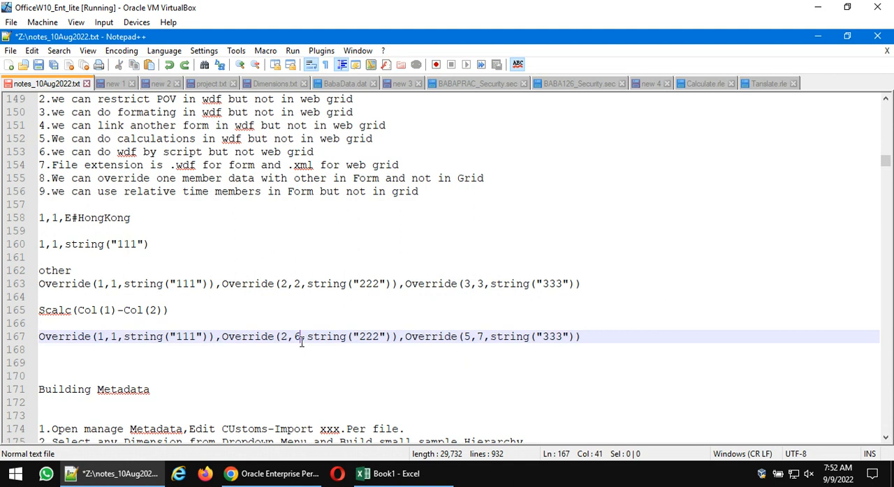
click(462, 338)
double_click(368, 337)
click(467, 344)
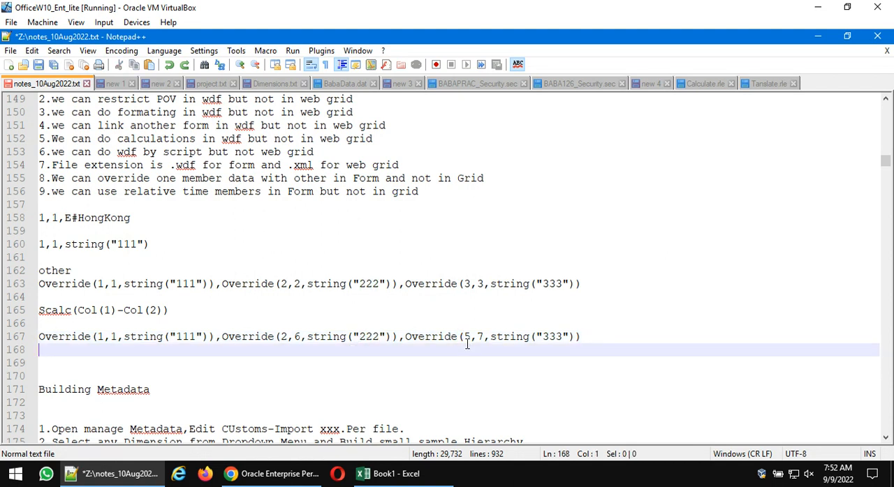
double_click(554, 338)
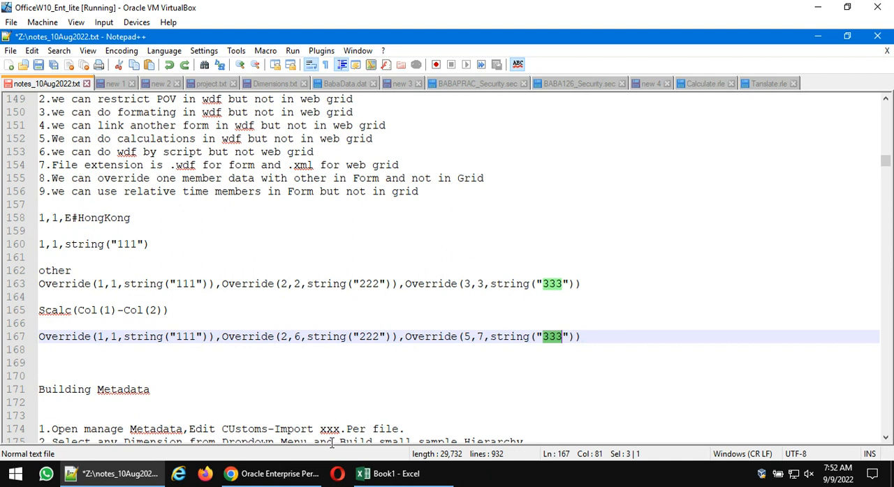
click(289, 473)
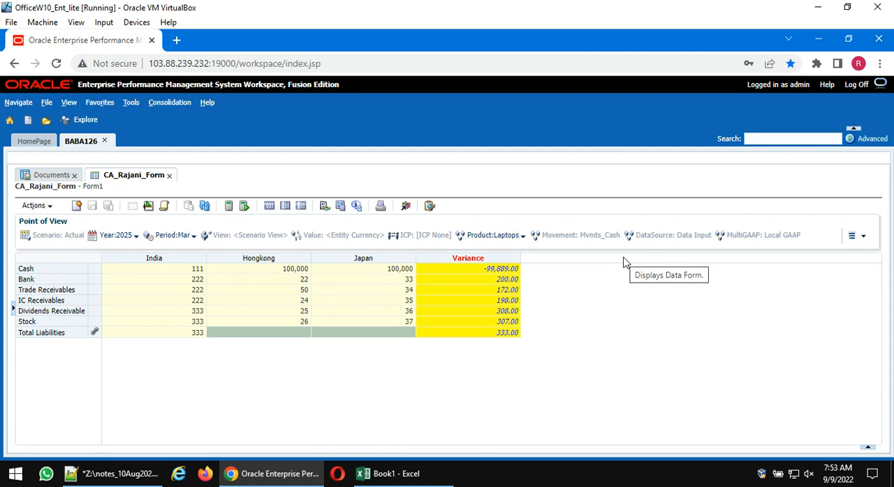
- Switch to Excel and refresh the Smart View data form on Sheet3
mouse_move(387, 474)
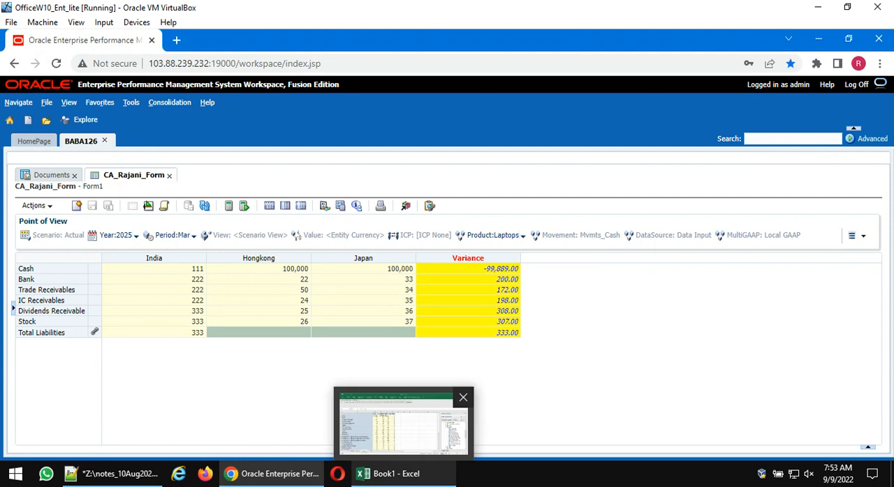
click(403, 426)
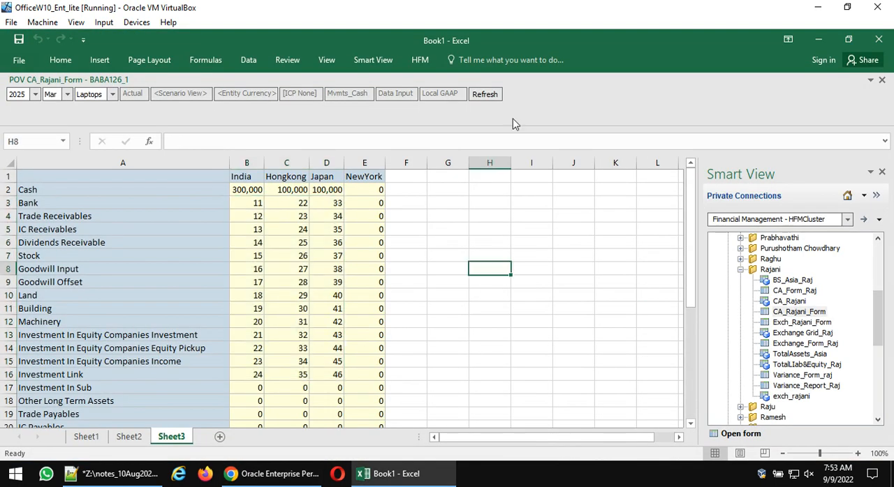
click(490, 97)
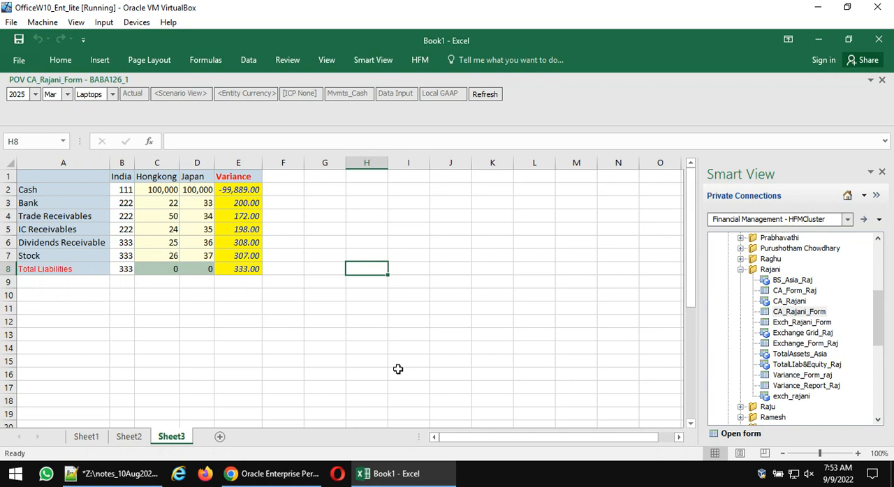
- Add a new worksheet, load the BS_Asia_Raj grid into it from Smart View, and close the floating POV window
click(219, 436)
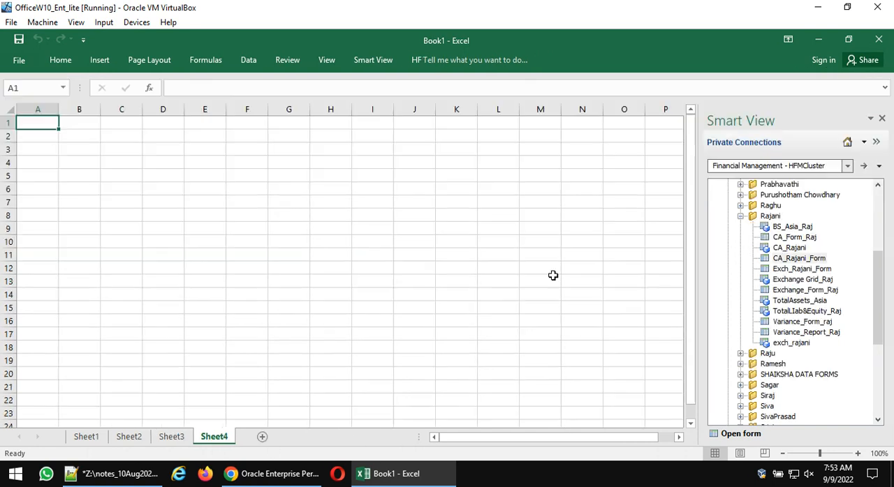
double_click(796, 227)
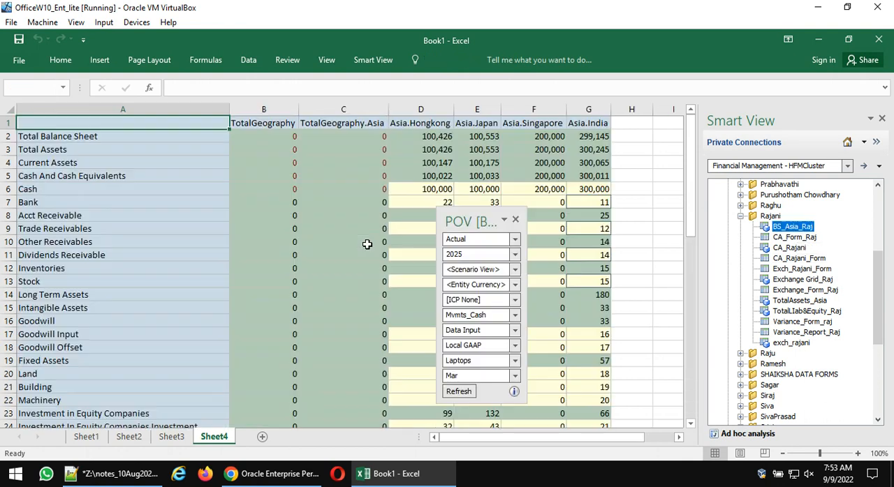
click(515, 220)
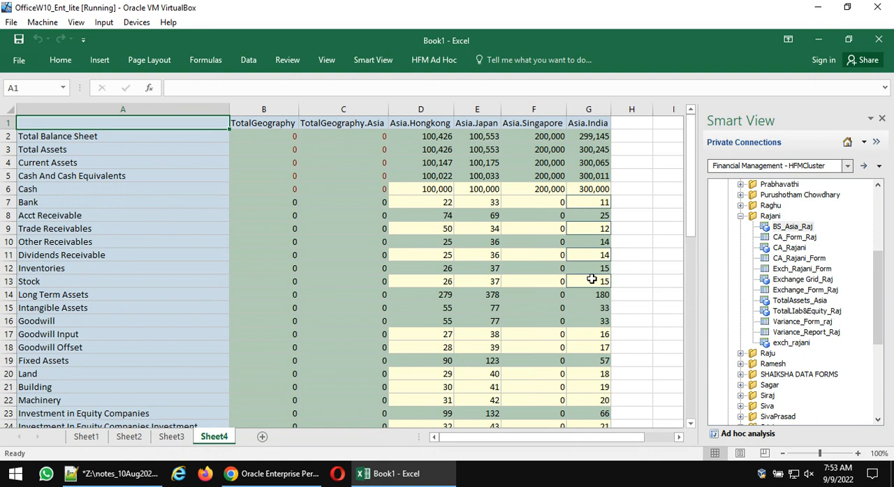
- Return to the EPM Workspace in Chrome, reopen the form's design, and review its Form Details options
click(276, 474)
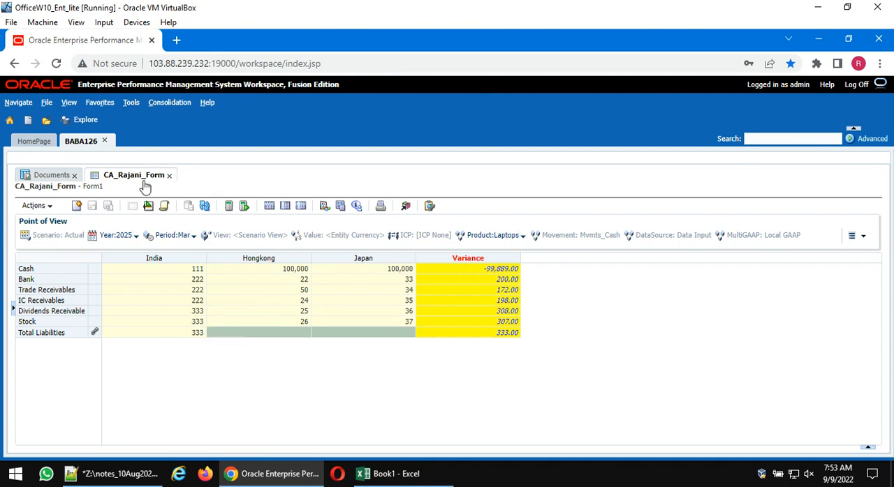
click(148, 206)
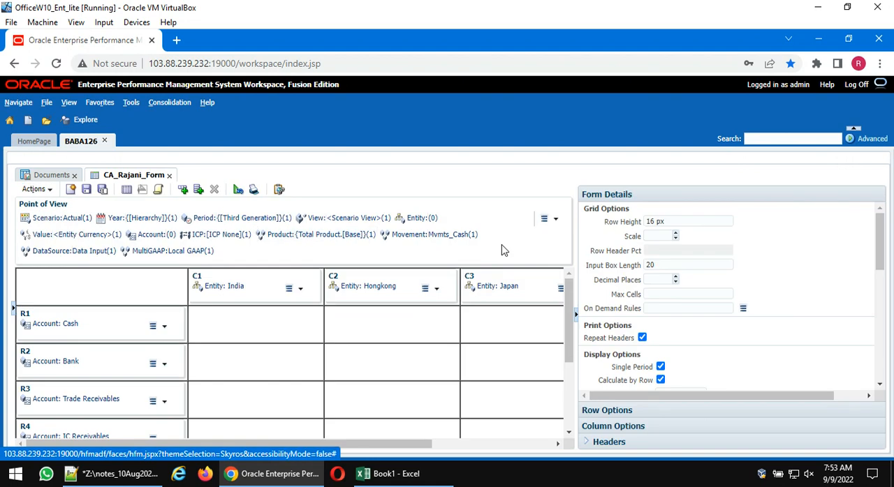
scroll(724, 338, down, 10)
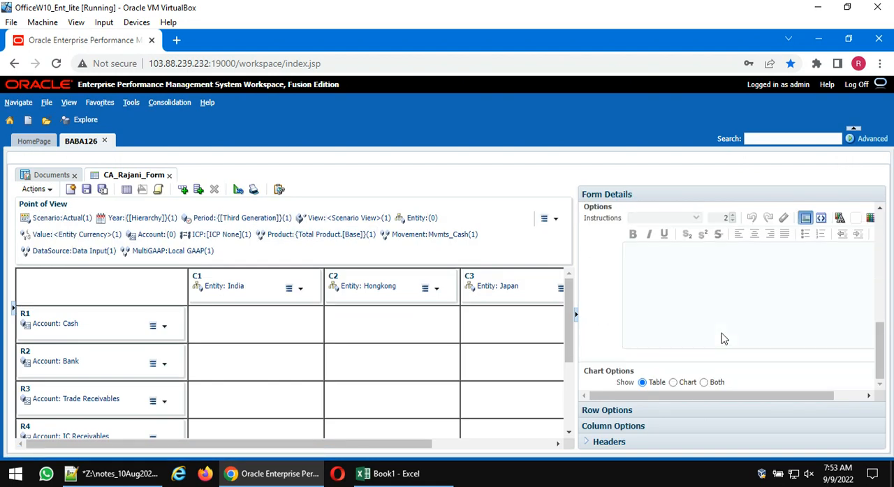
scroll(724, 338, up, 10)
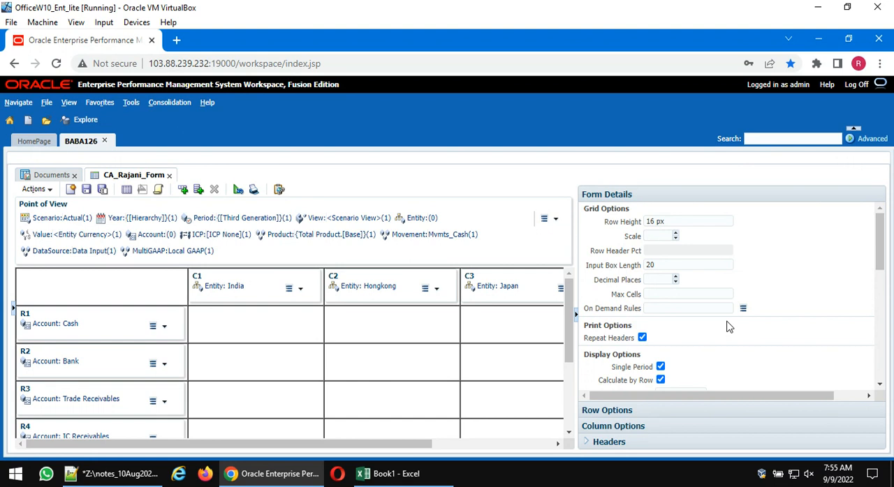
- Display the form's script and examine its point of view, column, row and print definitions
click(159, 189)
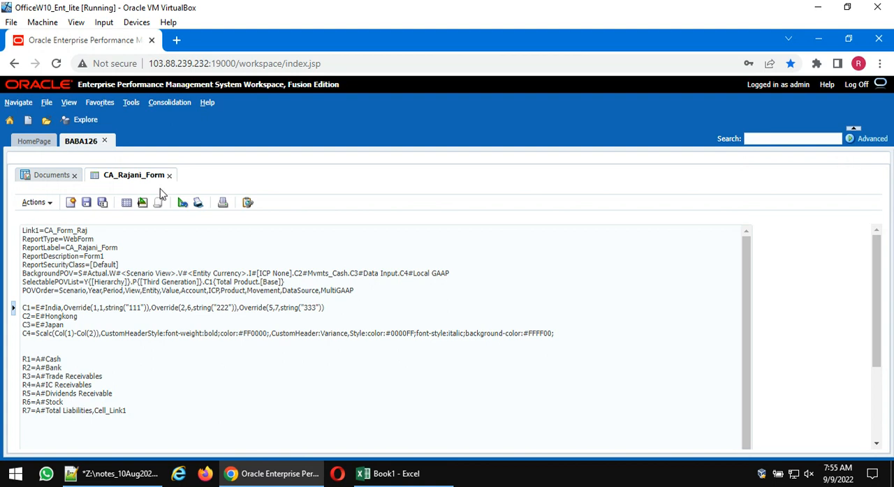
scroll(270, 303, down, 3)
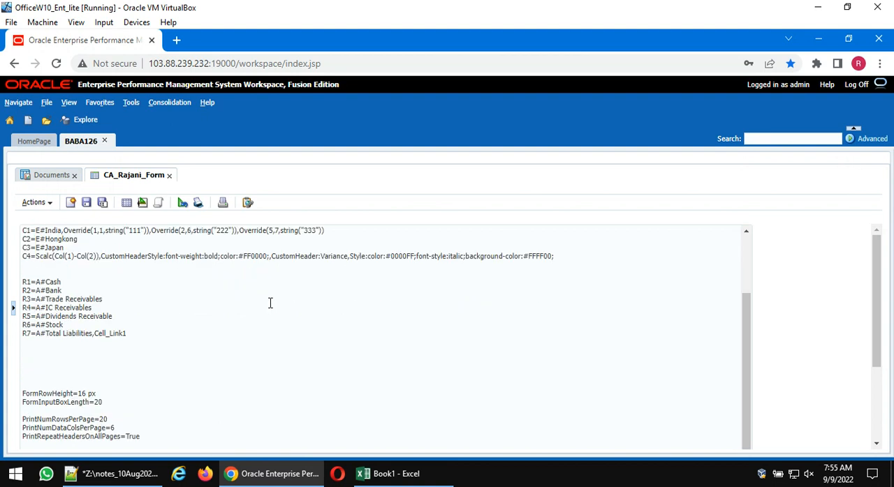
scroll(270, 304, up, 3)
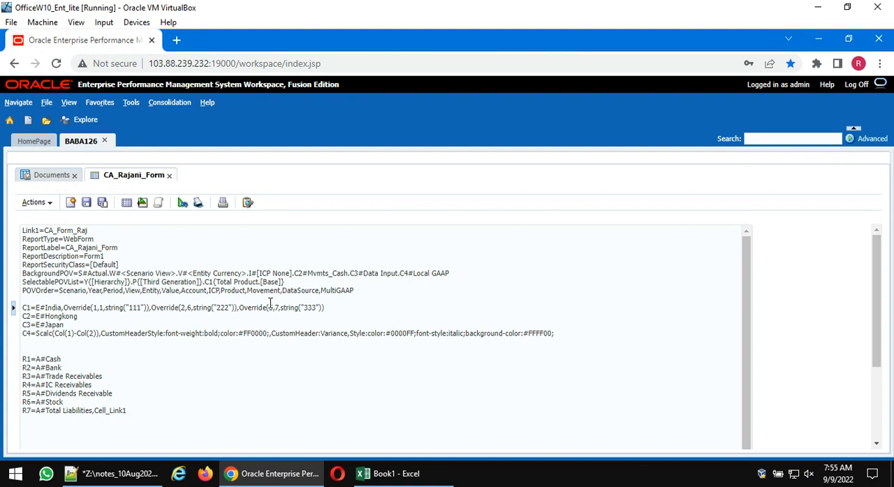
scroll(214, 360, down, 3)
scroll(214, 359, up, 3)
- In the form script, delete India's Override expressions, the C2 Hongkong line, and the C4 Variance column definition
drag(62, 308, 332, 312)
key(Delete)
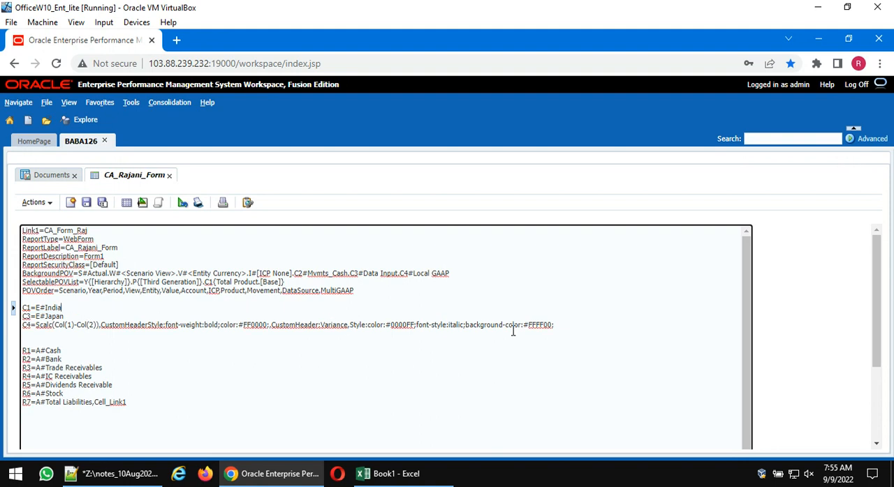
drag(562, 331, 2, 333)
key(Delete)
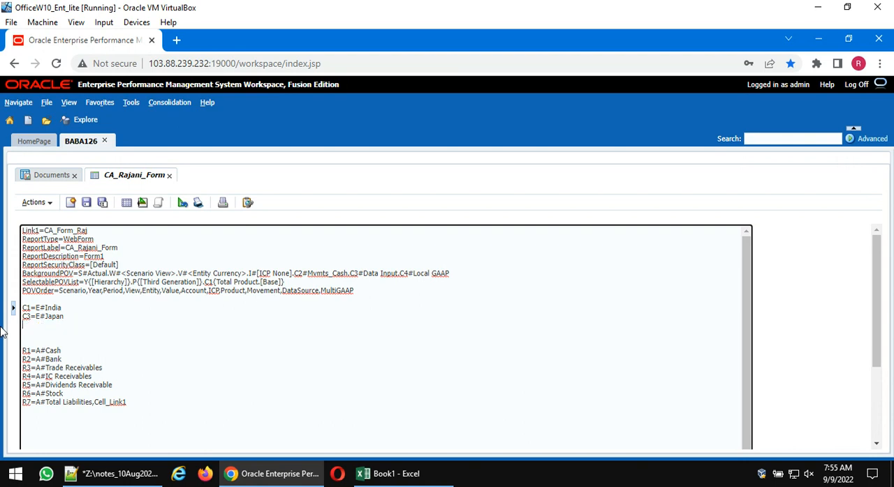
scroll(280, 353, down, 3)
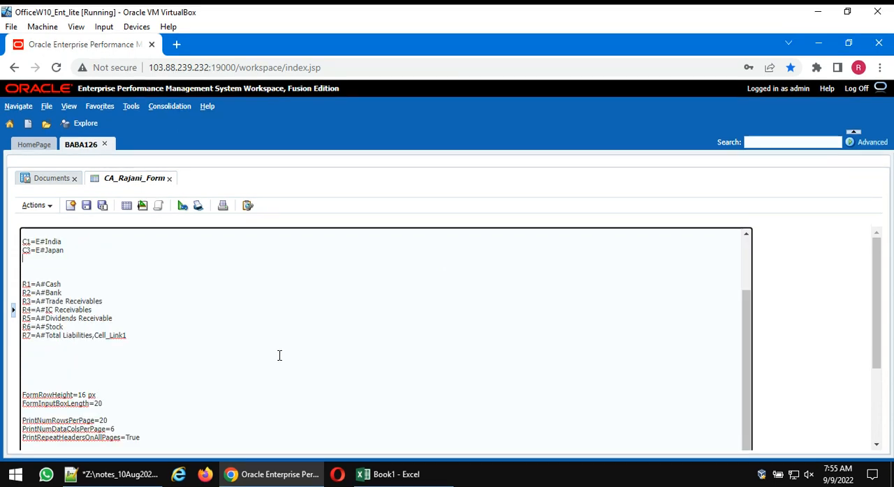
scroll(279, 354, up, 3)
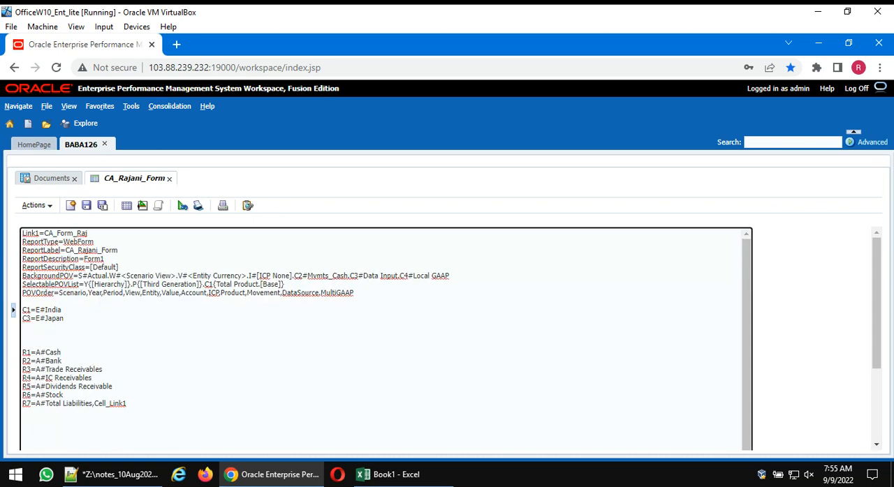
- Try to save the edited form script with its C1 India and C3 Japan columns
click(515, 389)
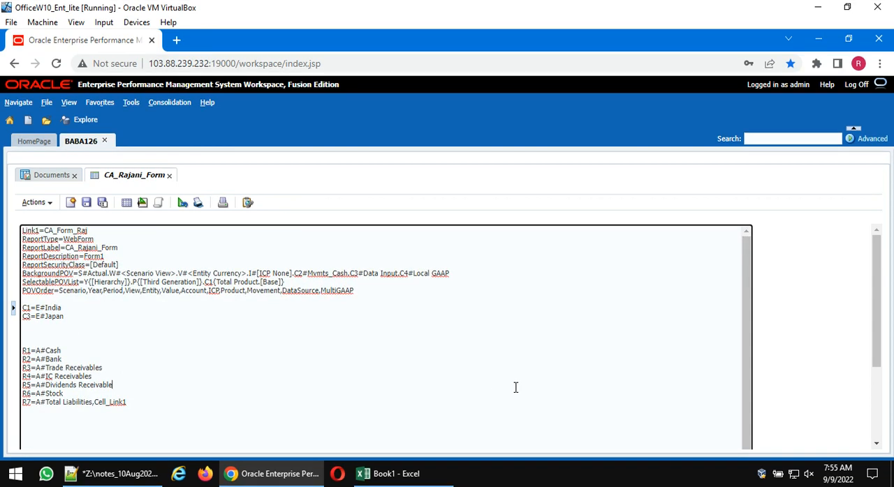
key(ctrl+a)
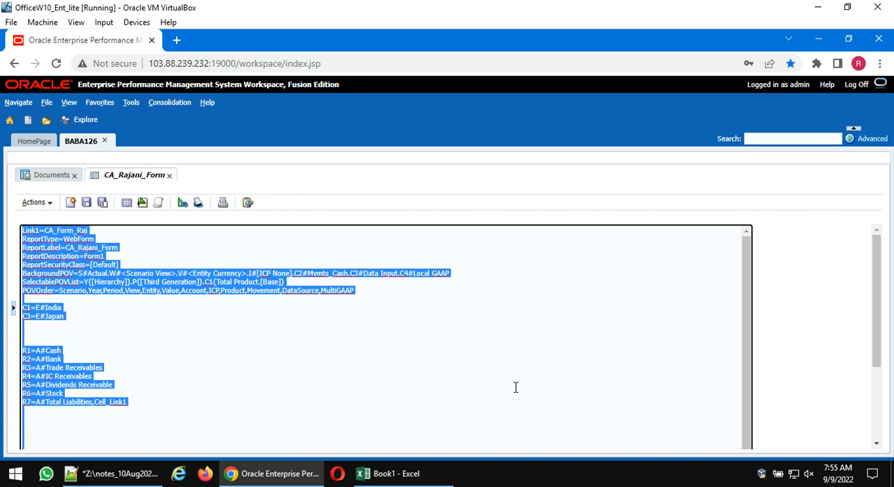
click(414, 359)
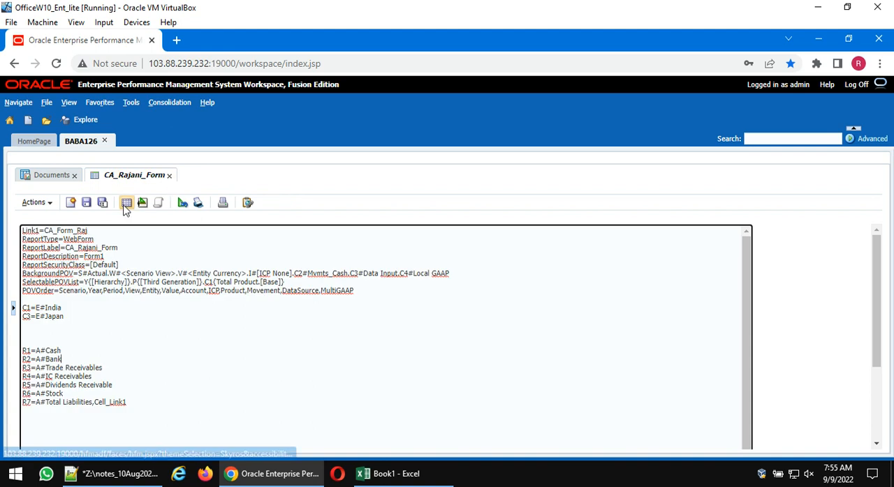
click(85, 202)
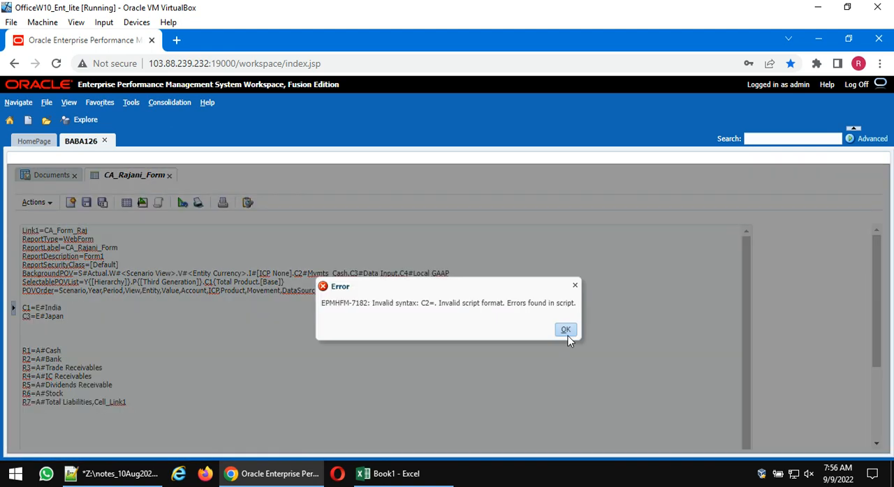
click(565, 330)
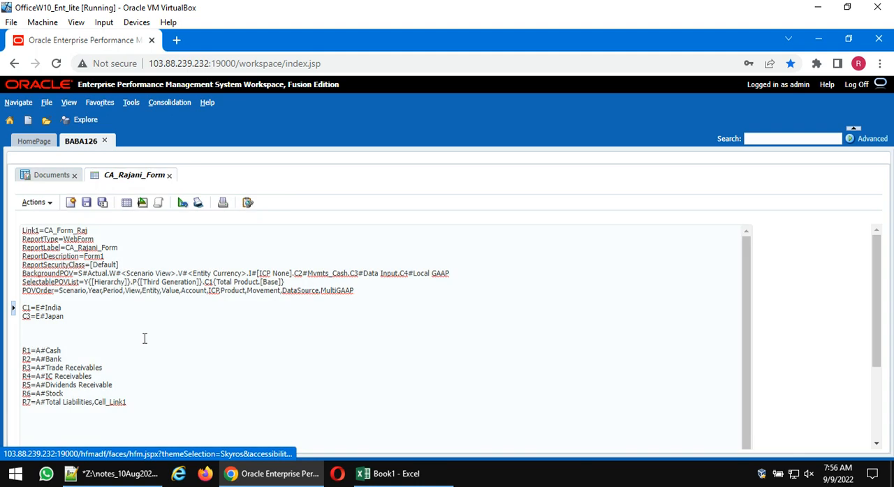
- Renumber the Japan column definition as C2 in the form script, then save and close the form
click(26, 316)
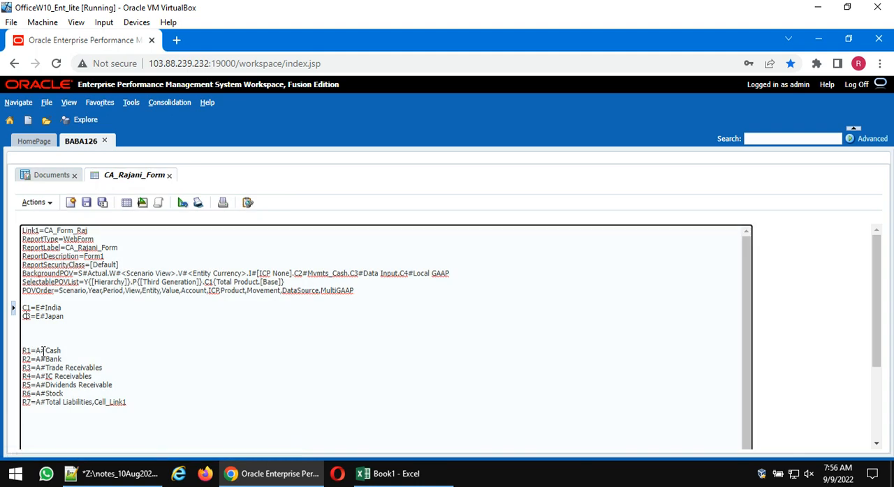
key(Delete)
text(2)
click(86, 203)
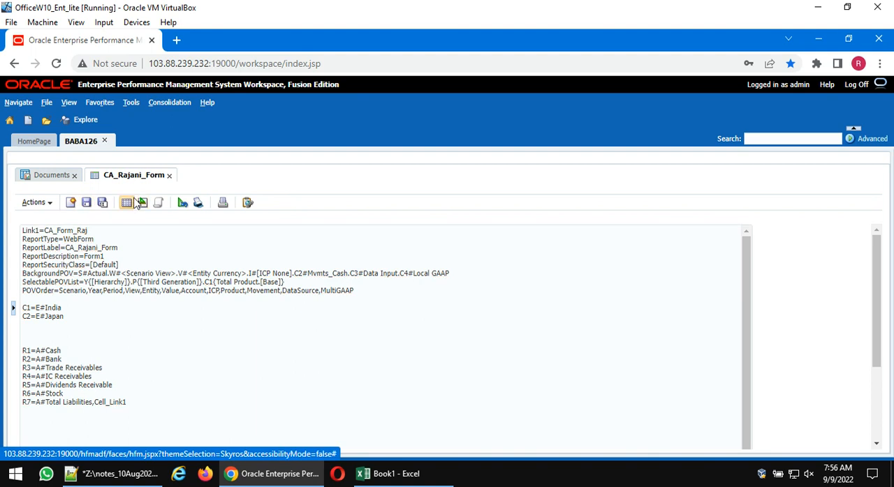
click(169, 176)
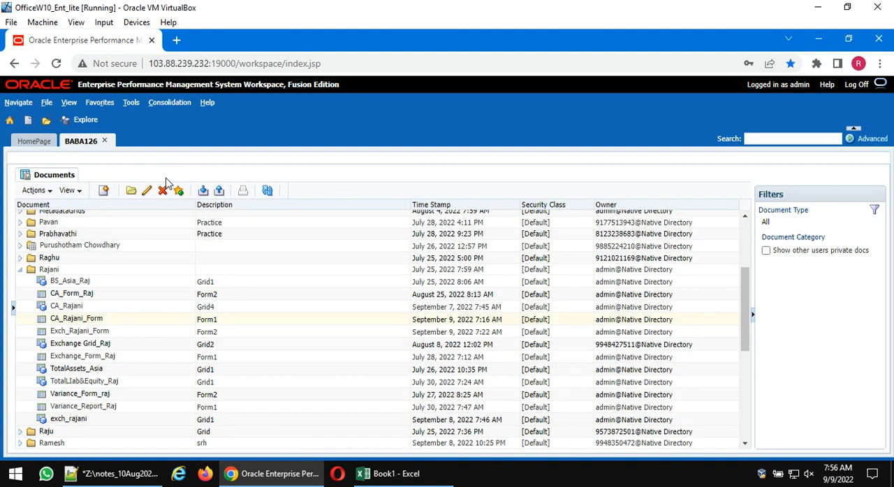
- Create a new data form and replace its entire default script with the copied form script
click(104, 192)
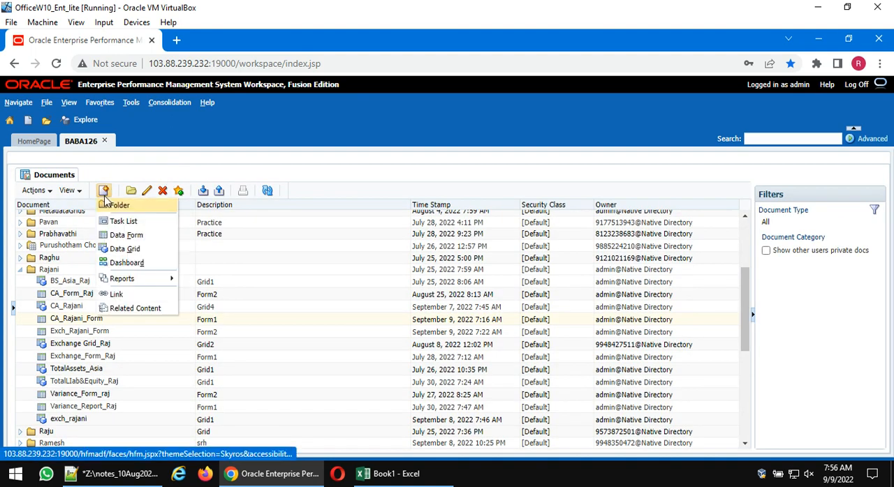
click(120, 237)
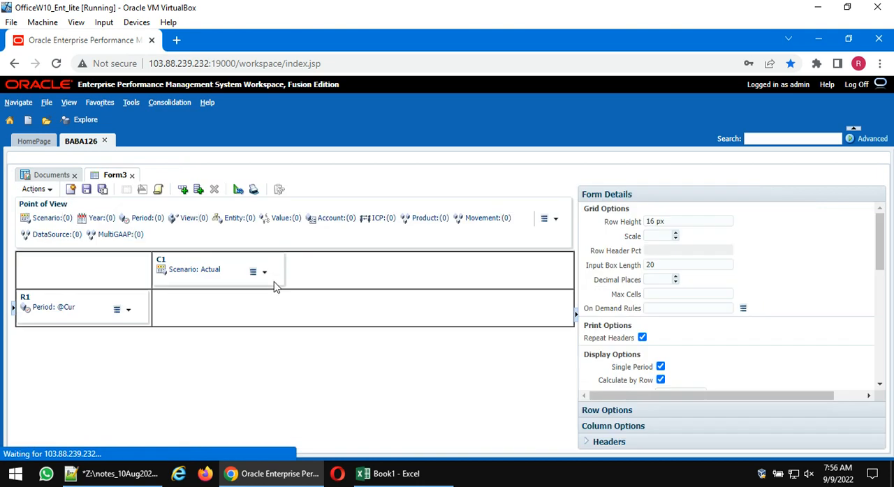
click(159, 191)
key(ctrl+a)
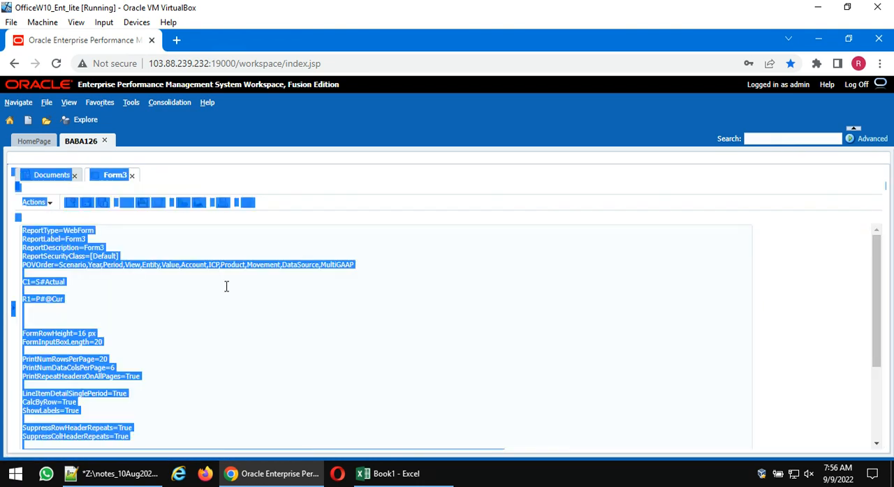
click(226, 287)
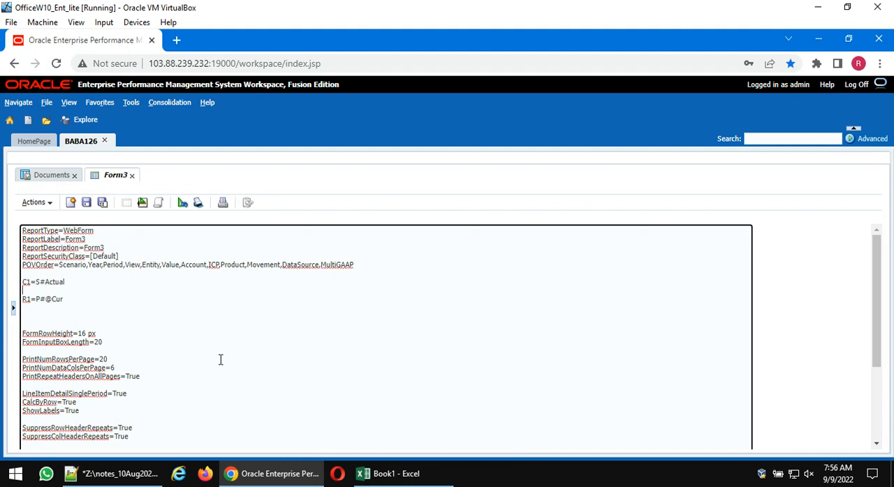
key(ctrl+a)
key(Delete)
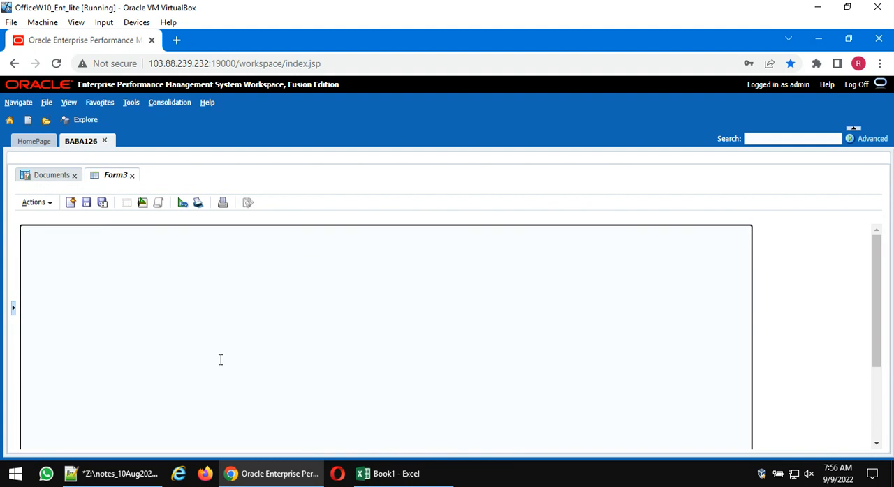
key(ctrl+v)
scroll(218, 356, up, 1)
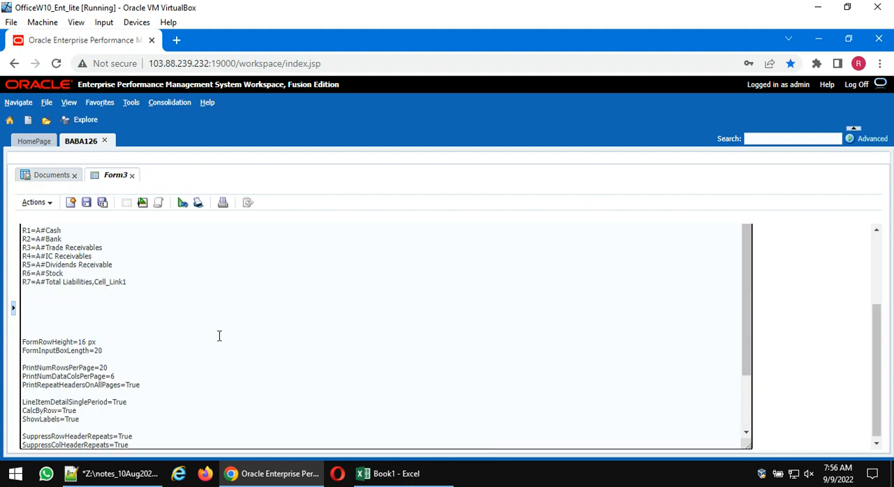
scroll(207, 306, up, 3)
- Delete the Link1 line from the beginning of the new form's script
click(95, 233)
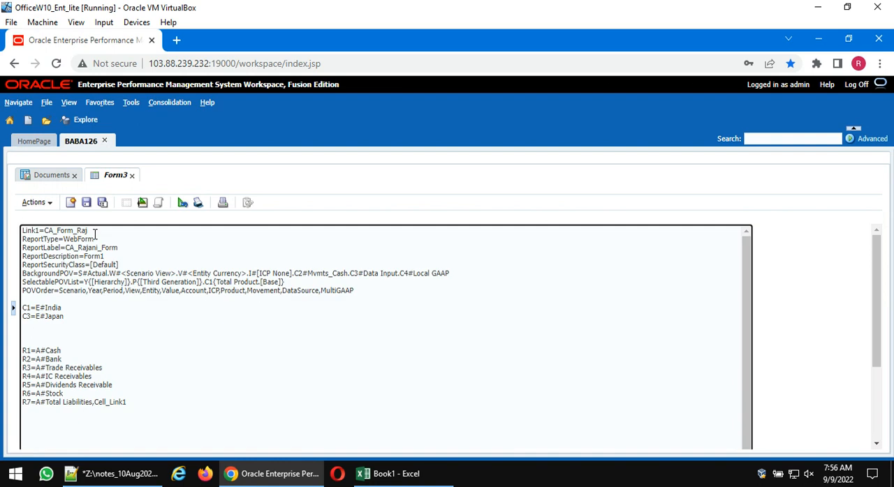
key(BackSpace)
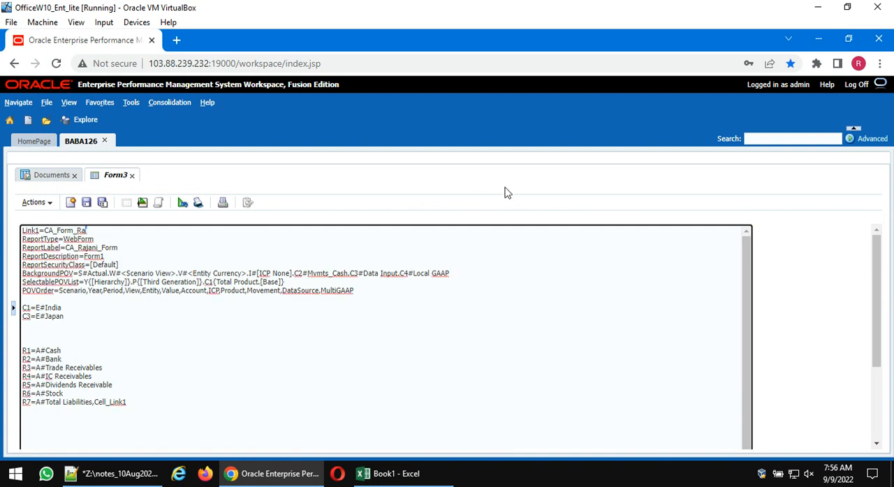
key(shift+Left)
key(shift+Left)
key(shift+Left)
key(shift+Left)
key(shift+Left)
key(shift+Left)
key(shift+Left)
key(shift+Left)
key(shift+Left)
key(shift+Left)
key(shift+Left)
key(shift+Left)
key(shift+Left)
key(shift+Left)
key(shift+Left)
key(shift+Left)
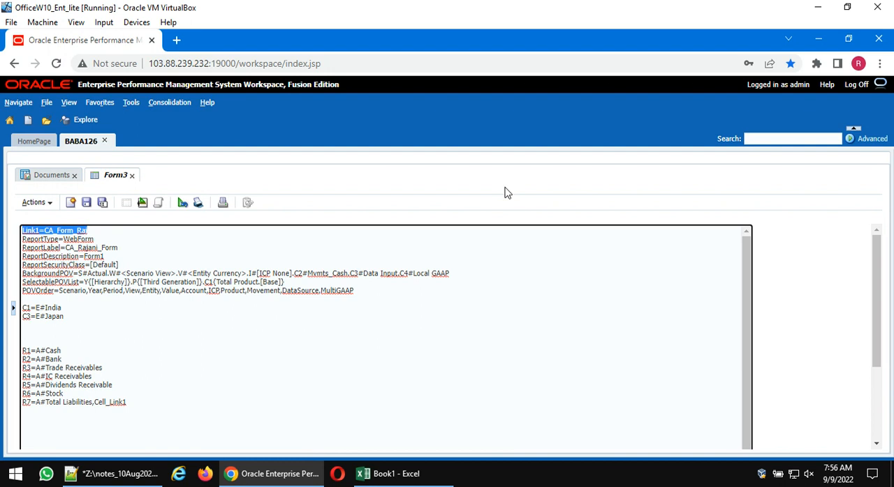
key(Delete)
key(Delete)
key(Right)
key(Right)
key(Right)
key(Right)
key(Right)
key(Right)
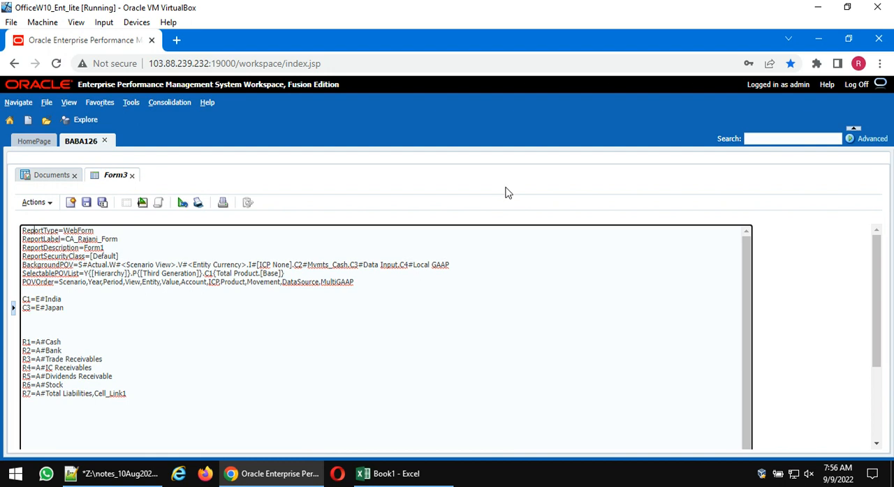
- Replace the person's name in the script's ReportLabel with the new form owner's first name and try to save the form
key(Down)
key(Right)
key(Right)
key(Right)
key(Right)
key(Right)
key(Right)
key(Right)
key(shift+Right)
key(shift+Right)
key(shift+Right)
key(shift+Right)
key(shift+Right)
key(shift+Right)
text(Ashok)
click(86, 203)
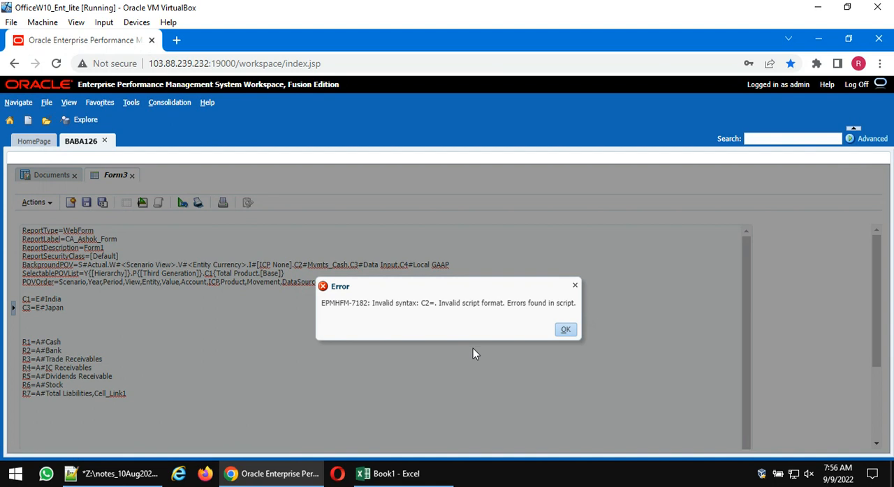
click(565, 329)
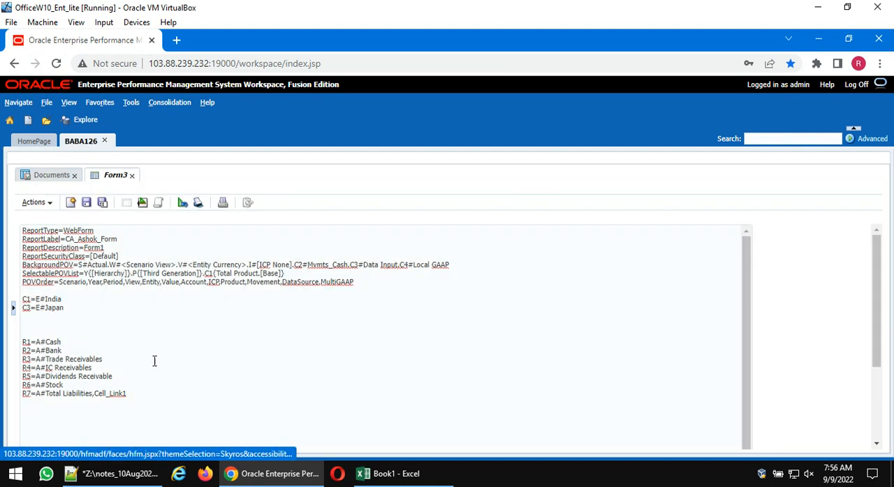
- Renumber the Japan column as C2 in the script, save the form in the new owner's folder, and close it
click(29, 308)
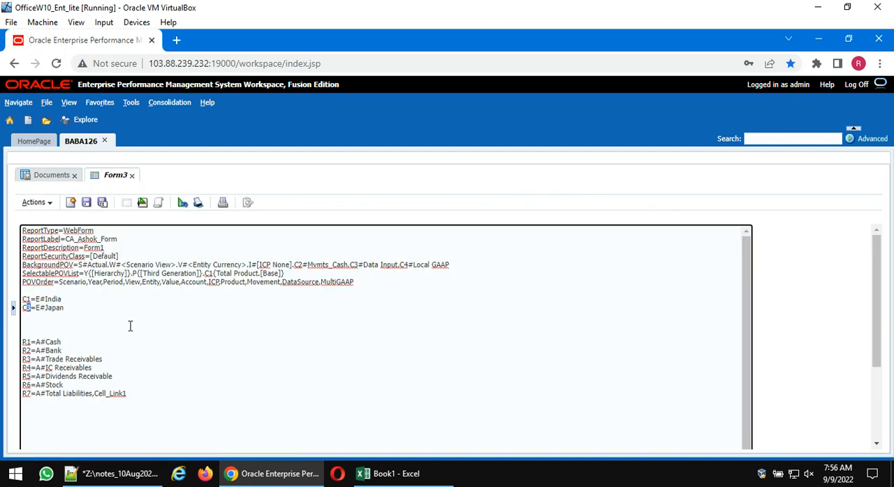
click(86, 202)
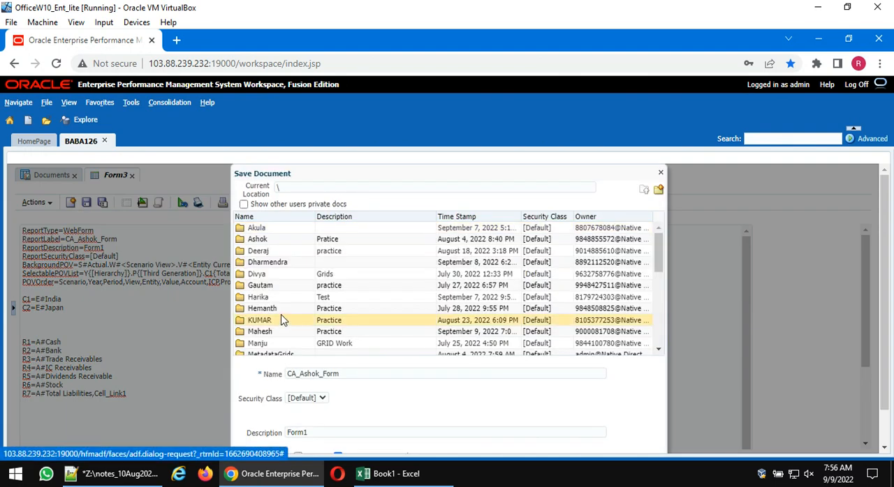
click(286, 241)
double_click(286, 240)
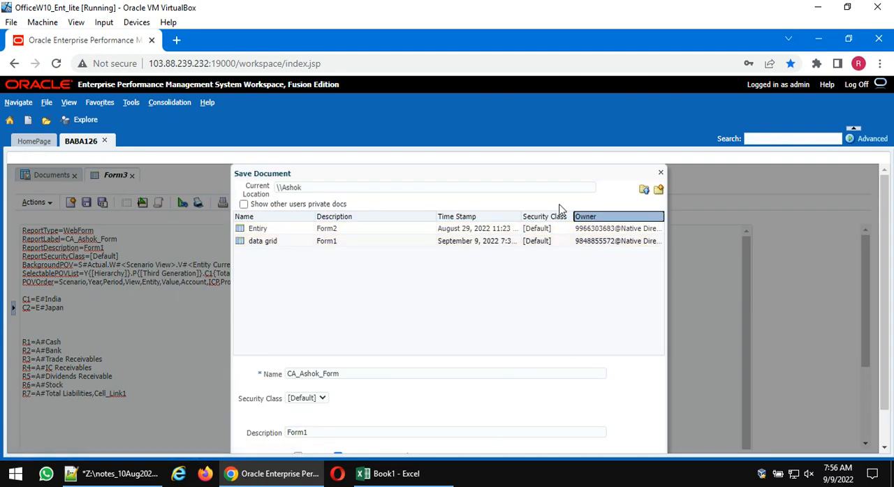
scroll(454, 363, down, 1)
click(608, 428)
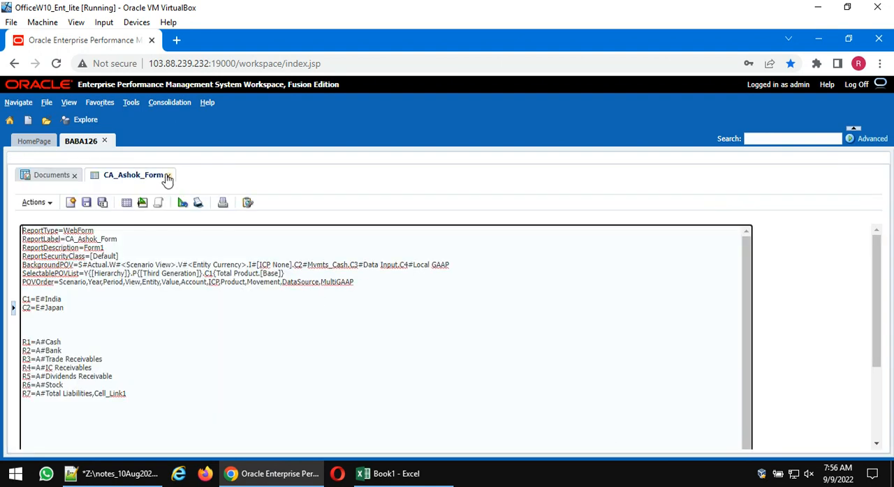
click(167, 175)
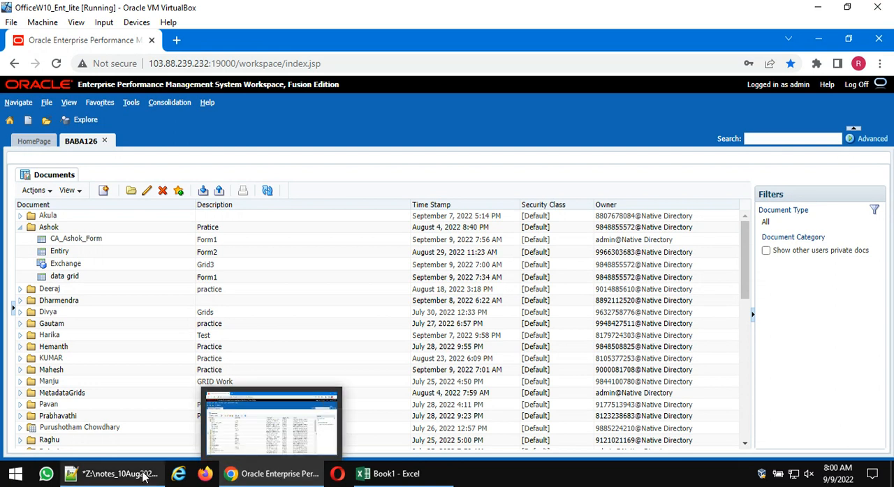
- Switch to Notepad++ and review the notes on the difference between the web entry form and grid
click(111, 474)
scroll(283, 366, up, 4)
scroll(283, 367, down, 1)
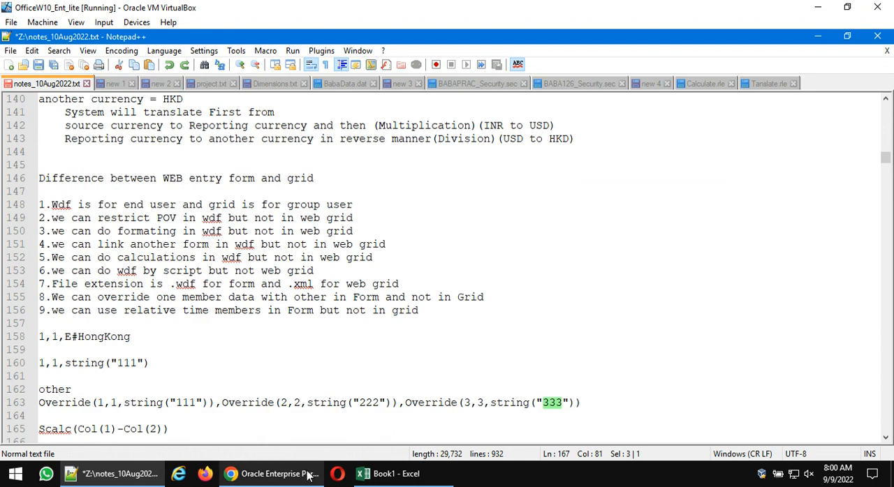
- Return to the EPM Workspace in Chrome and export the newly saved CA form from its folder
click(273, 474)
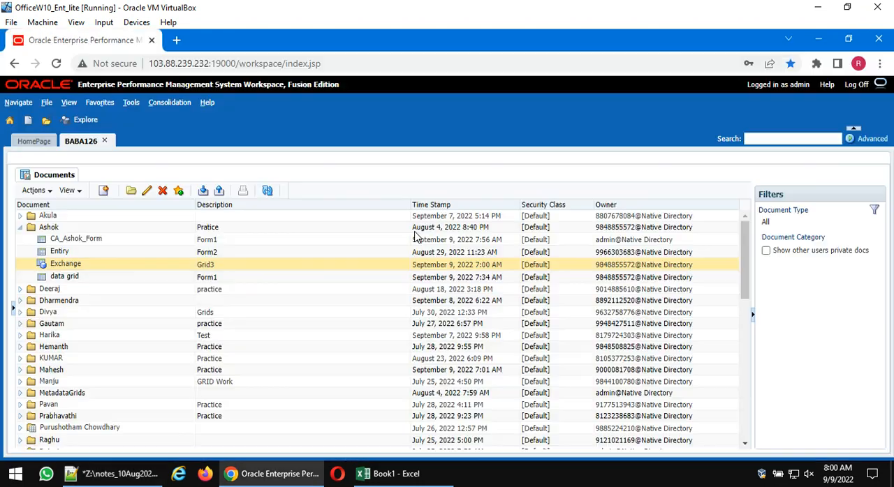
click(87, 244)
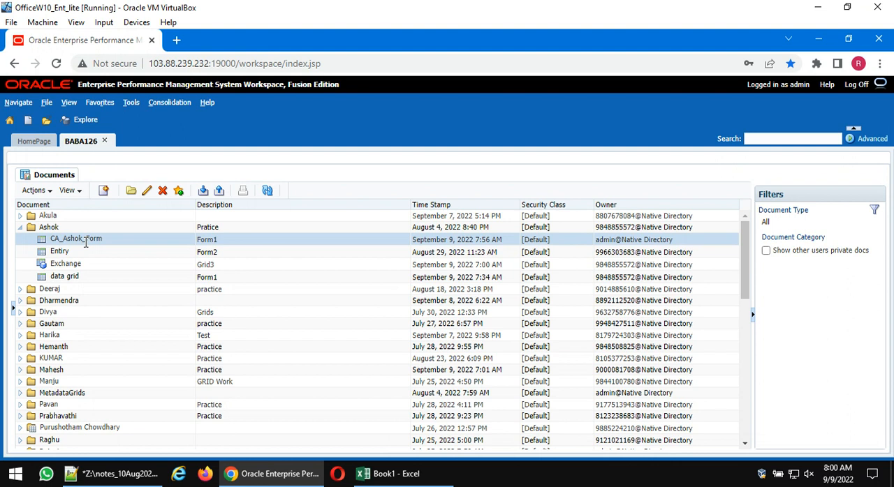
click(219, 191)
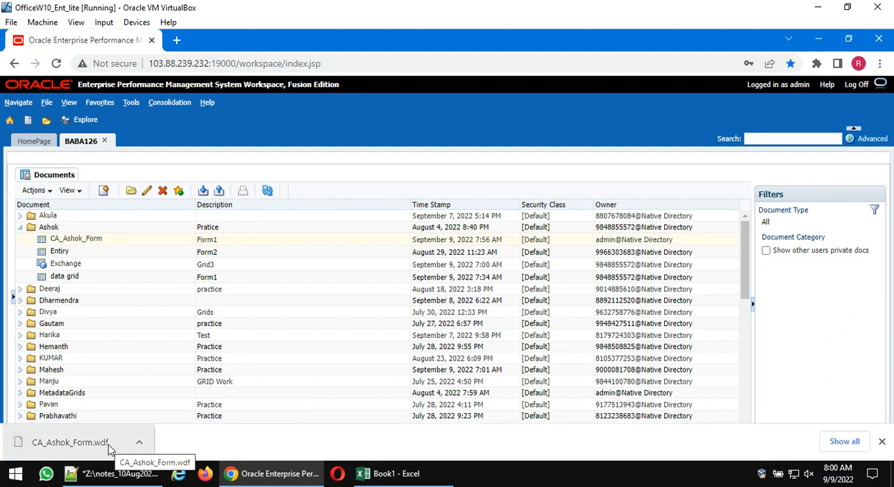
click(881, 442)
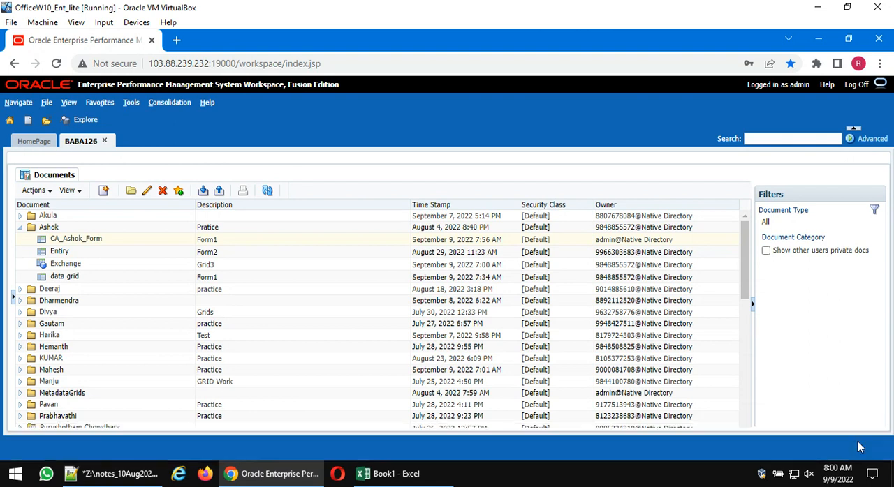
- Export the Exchange grid from the same document folder and dismiss the download notice
click(125, 266)
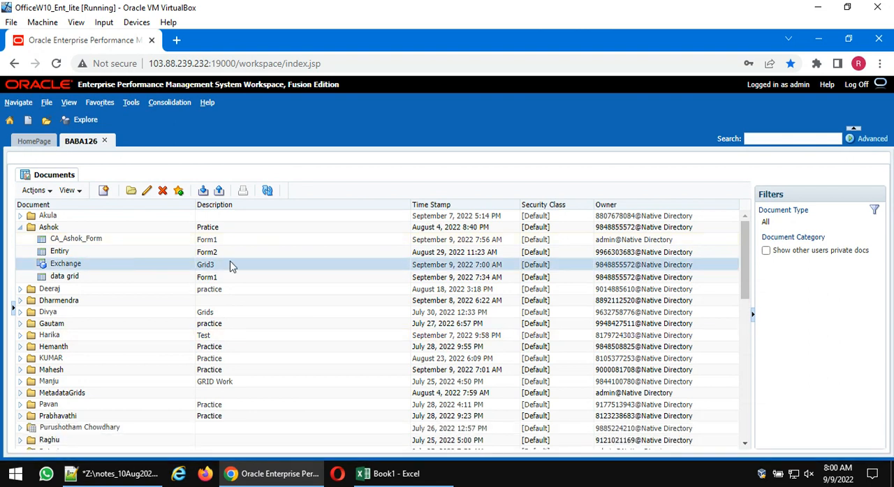
click(219, 191)
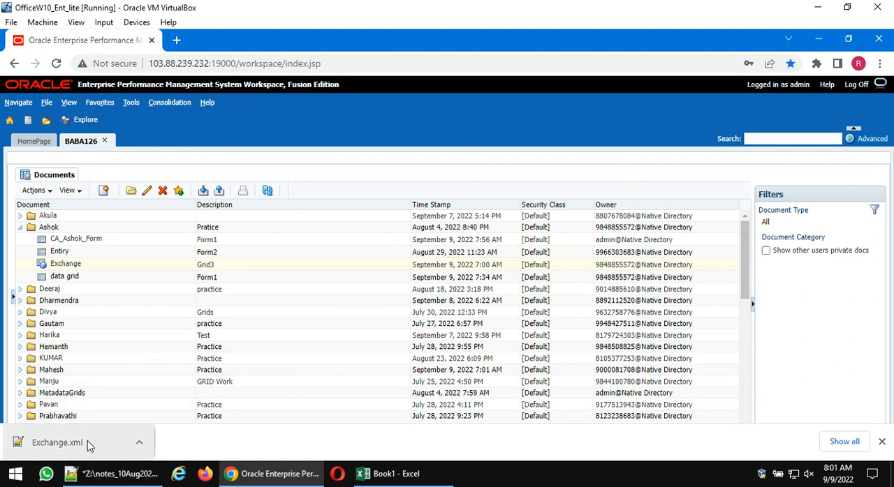
click(882, 442)
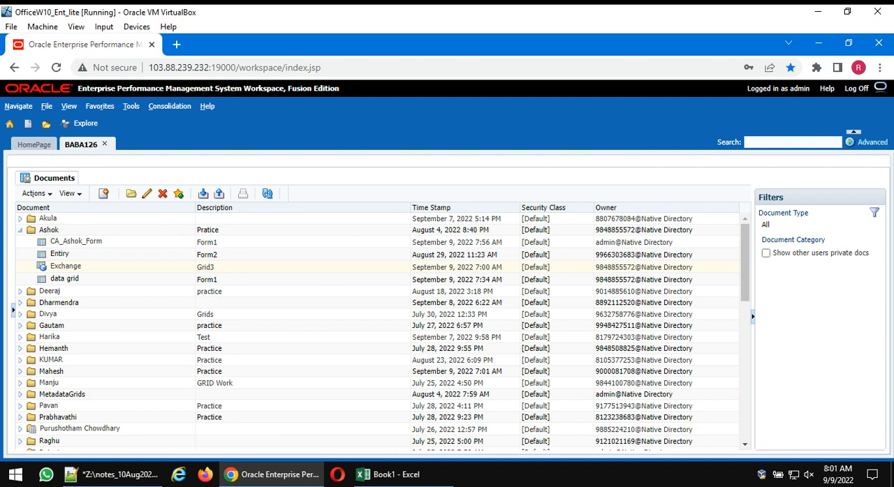
- Switch to Notepad++ and highlight note 9 about using relative time members in a form
click(116, 475)
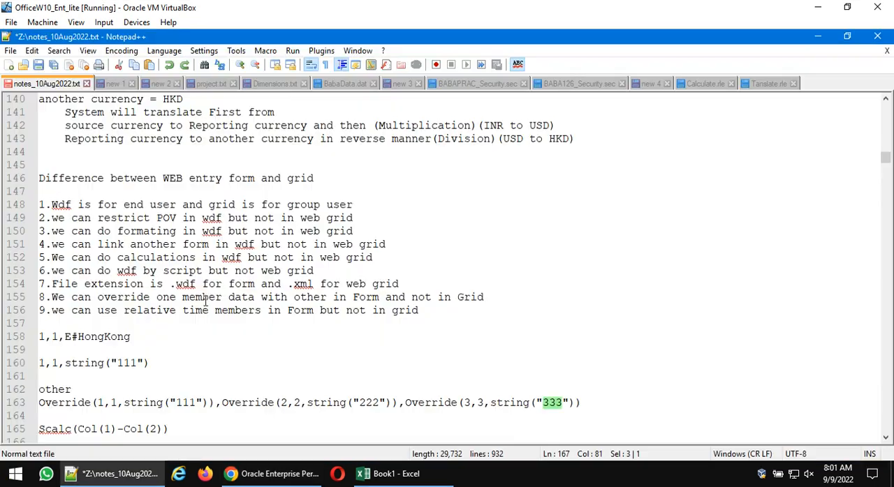
drag(52, 311, 434, 315)
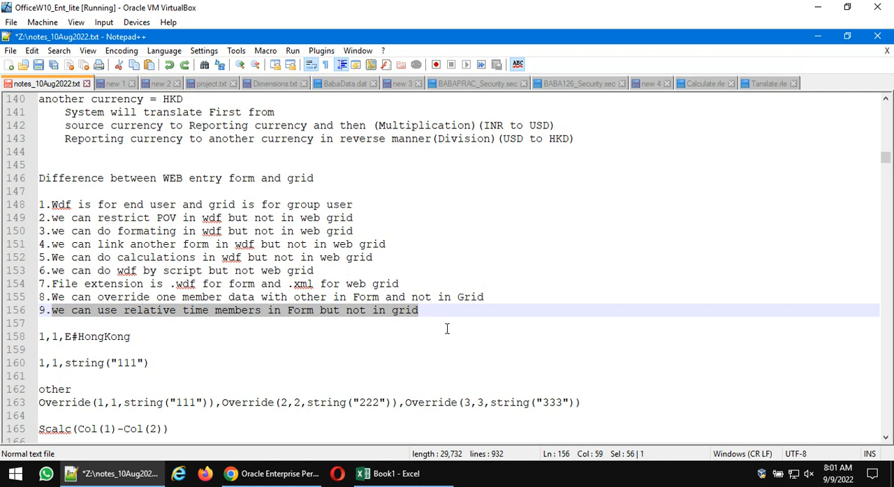
- Back in Chrome, open the new CA form in design view and remove the Japan entity from column C2
click(301, 479)
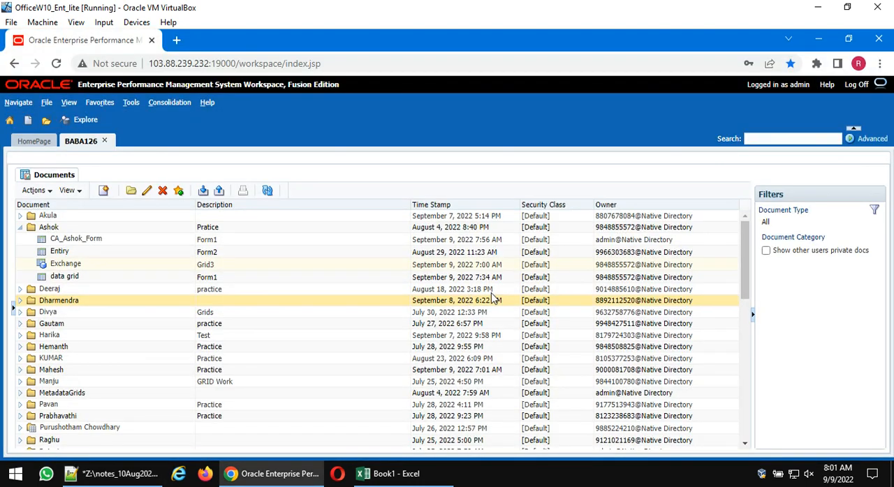
click(98, 239)
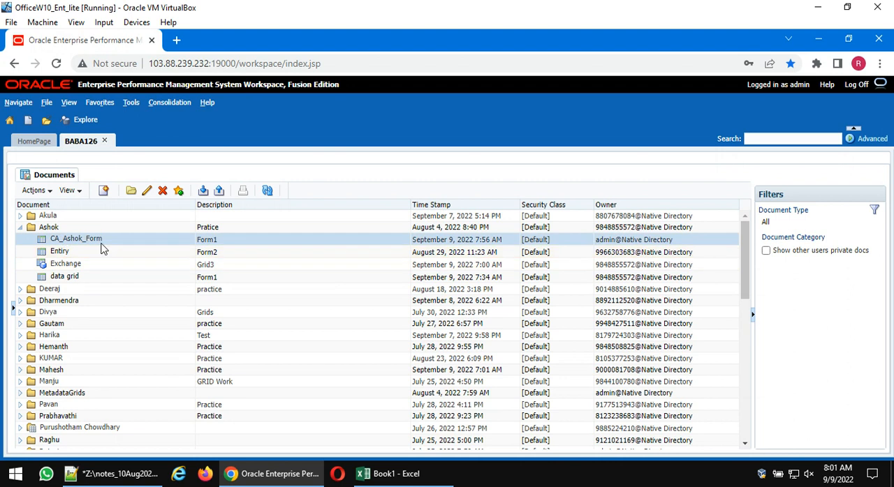
double_click(264, 241)
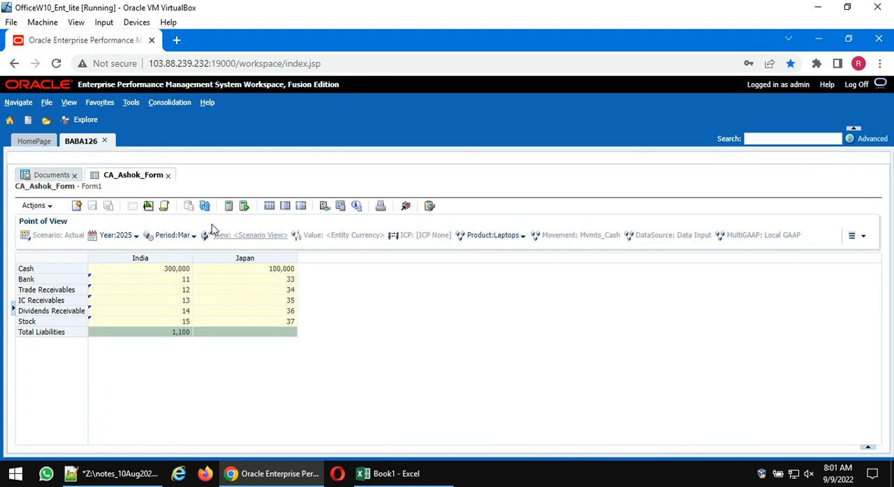
click(149, 207)
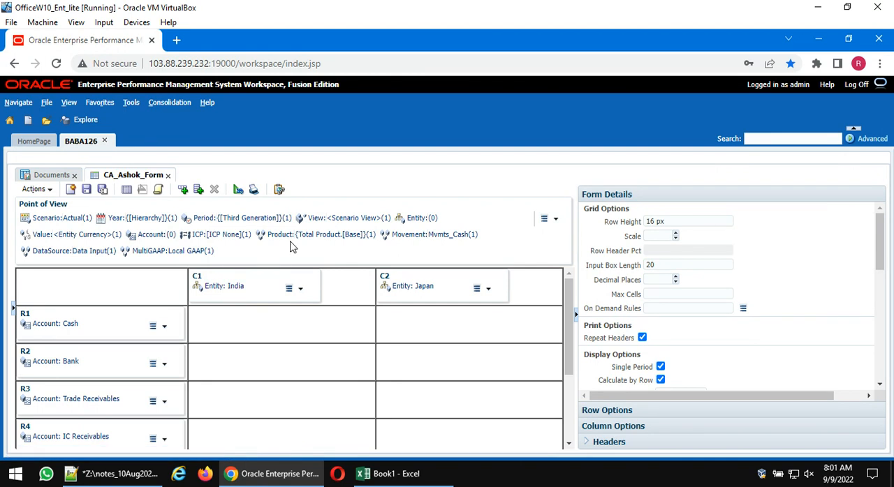
click(405, 300)
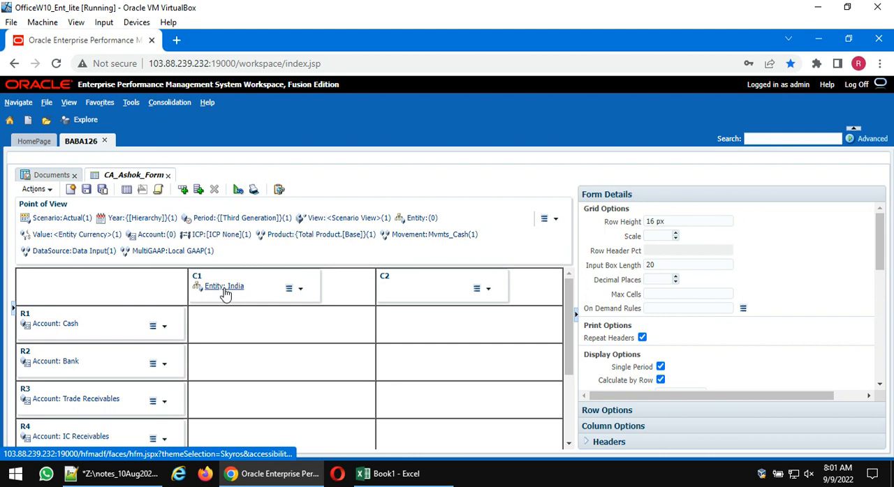
- Remove the India entity from column C1 and place the Year dimension in both columns C1 and C2
click(244, 301)
drag(130, 224, 223, 285)
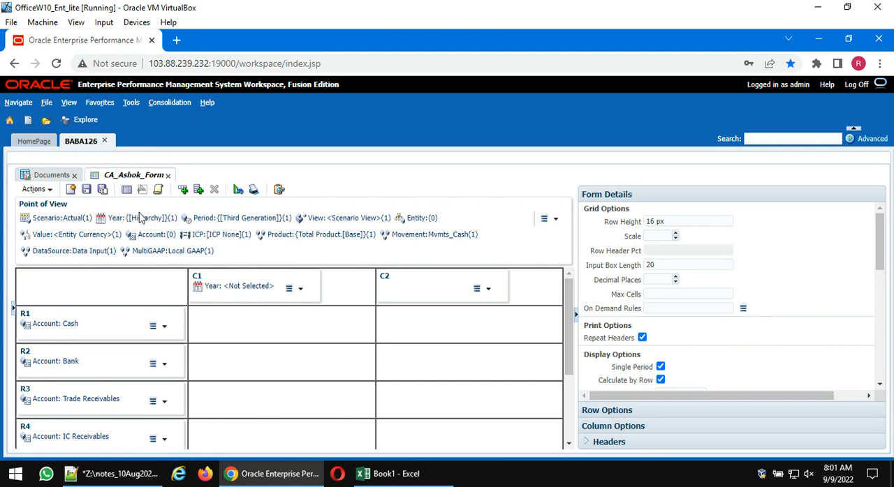
drag(139, 222, 405, 288)
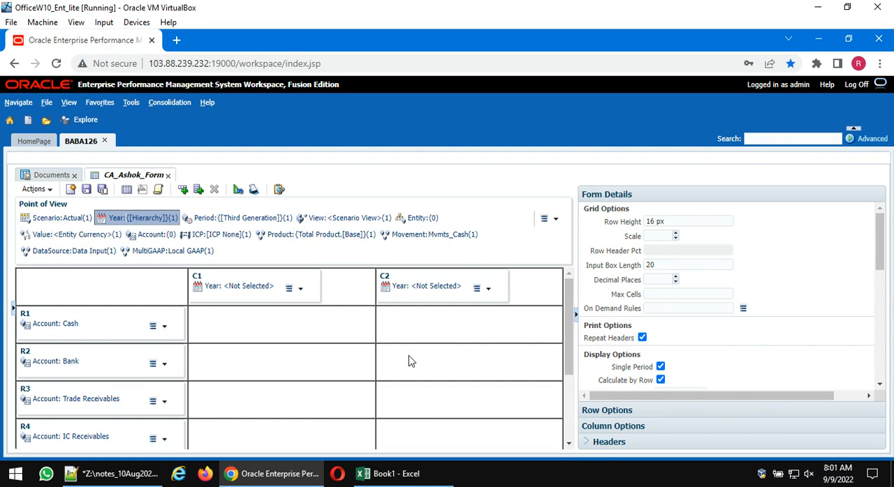
click(237, 292)
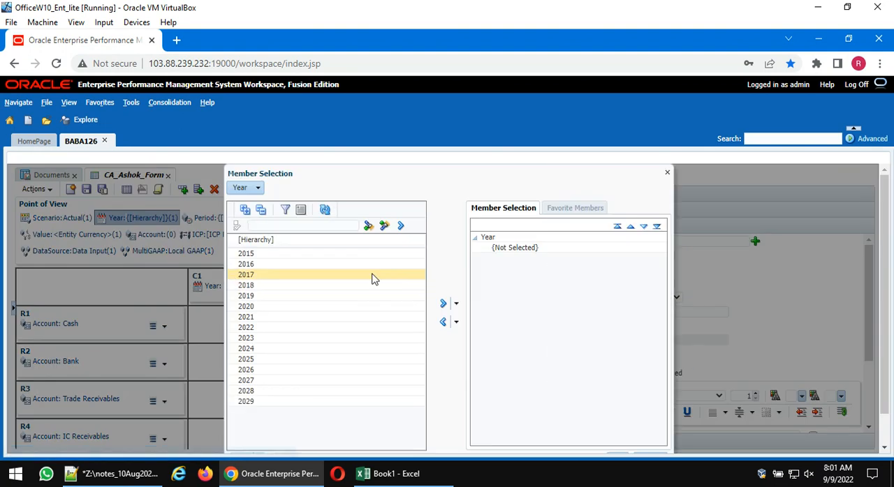
scroll(408, 307, down, 1)
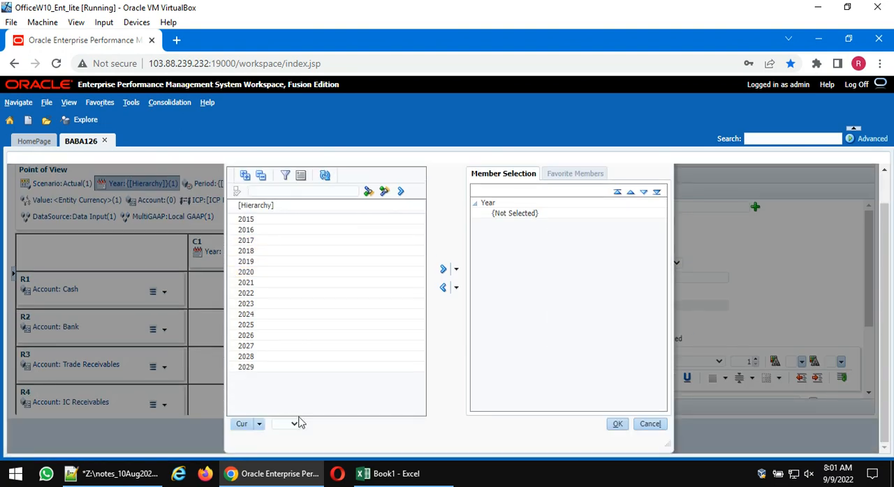
click(241, 425)
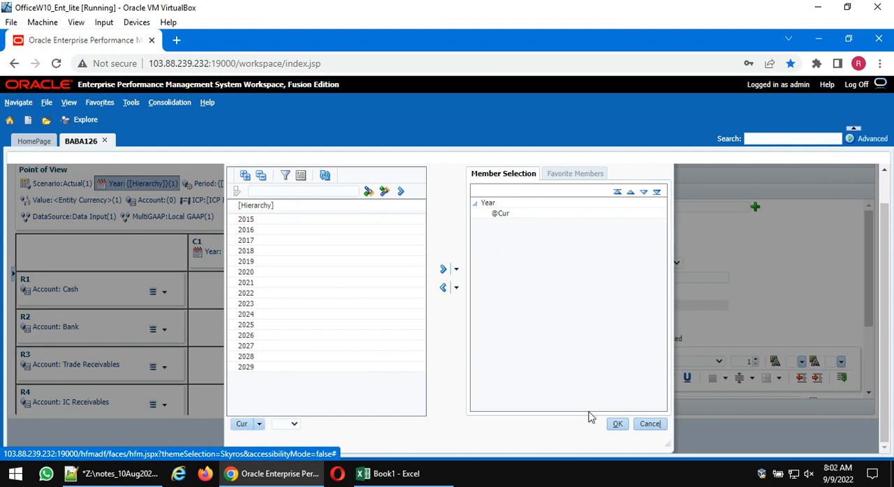
click(617, 424)
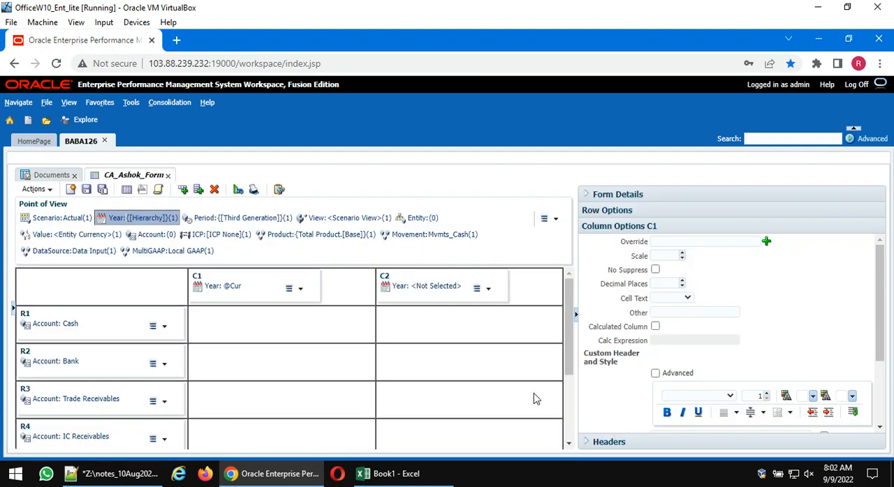
click(448, 286)
scroll(333, 326, down, 1)
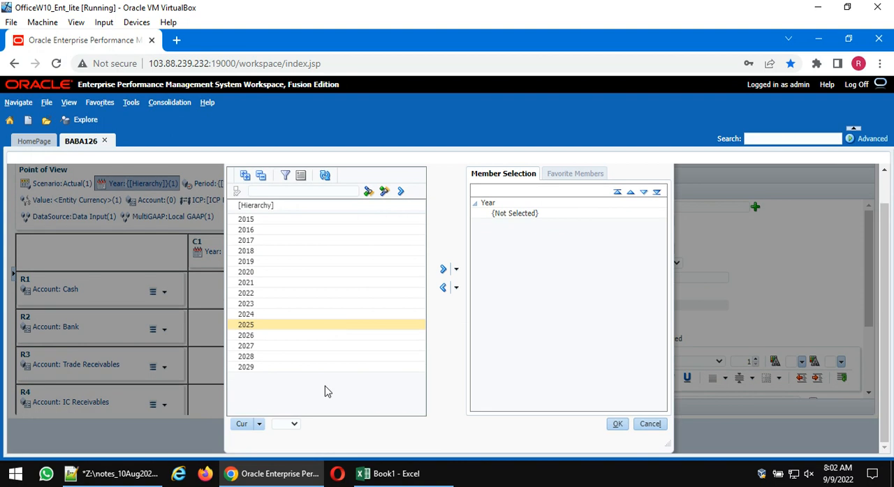
click(294, 424)
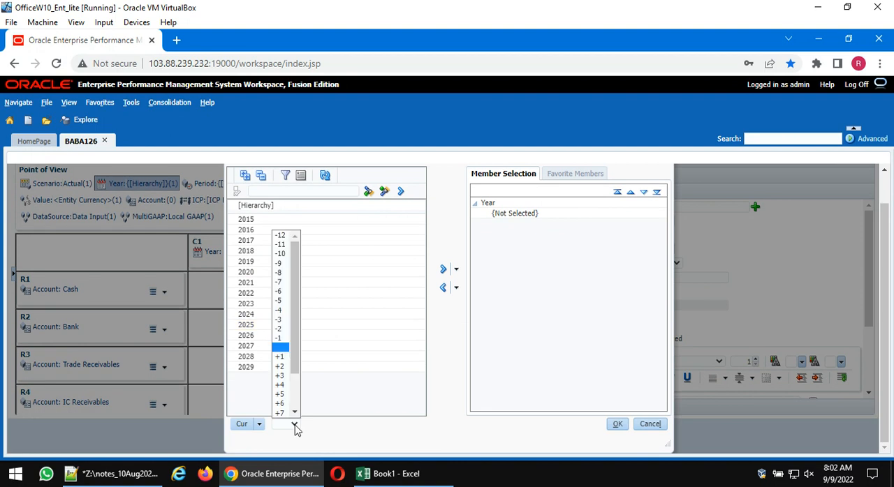
click(281, 358)
click(294, 424)
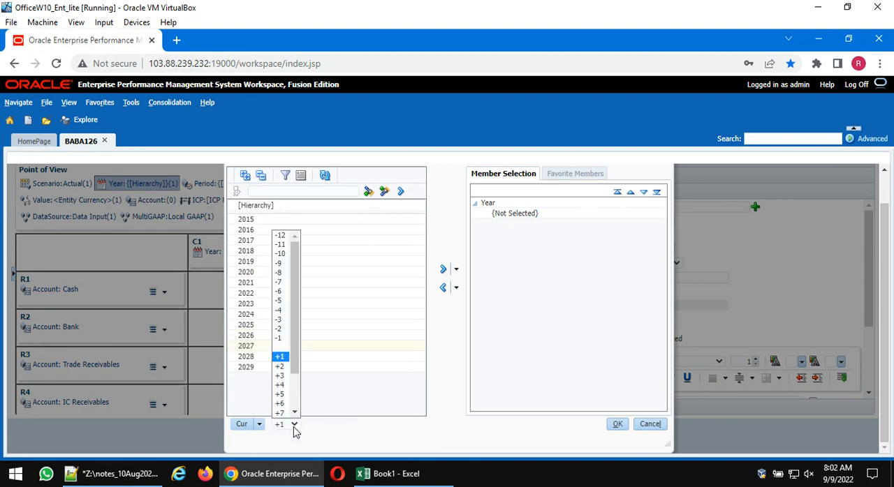
click(279, 339)
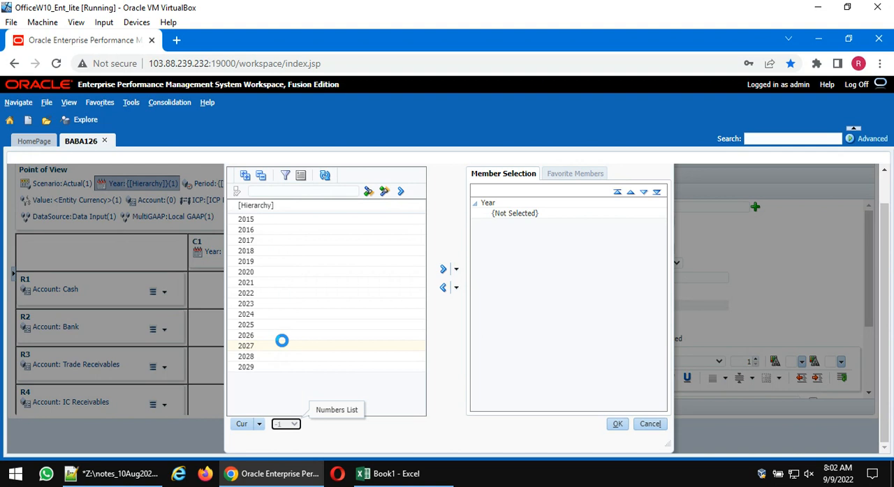
click(242, 425)
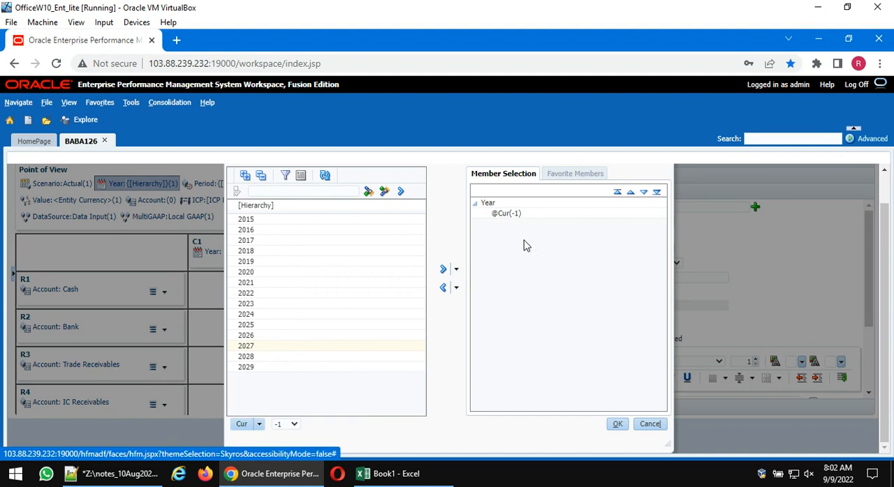
click(617, 424)
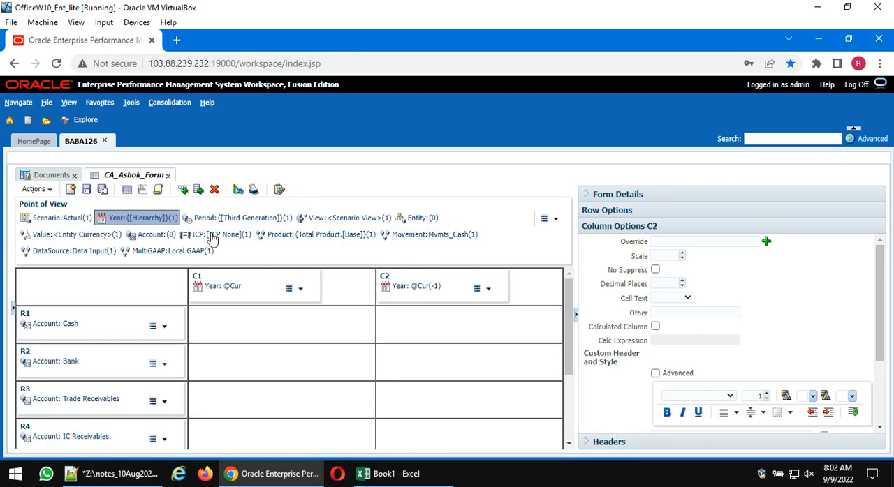
- Display the data form and change the Year in its point of view to 2018
click(127, 190)
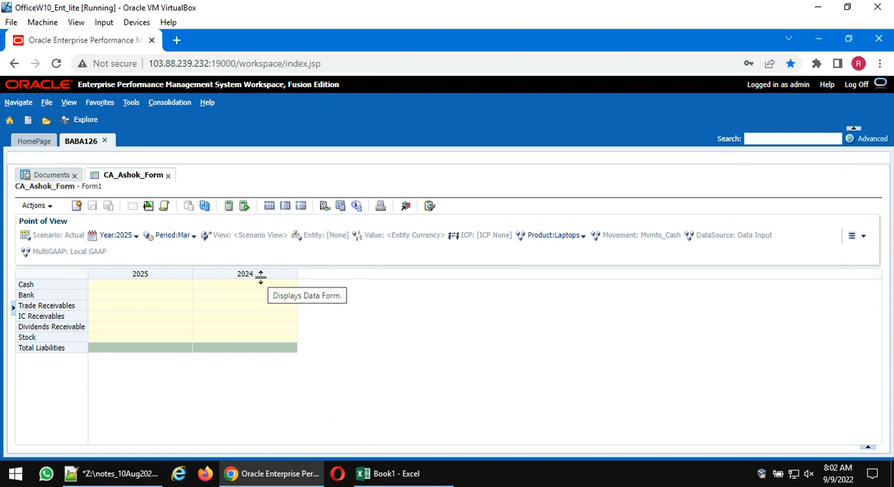
click(114, 235)
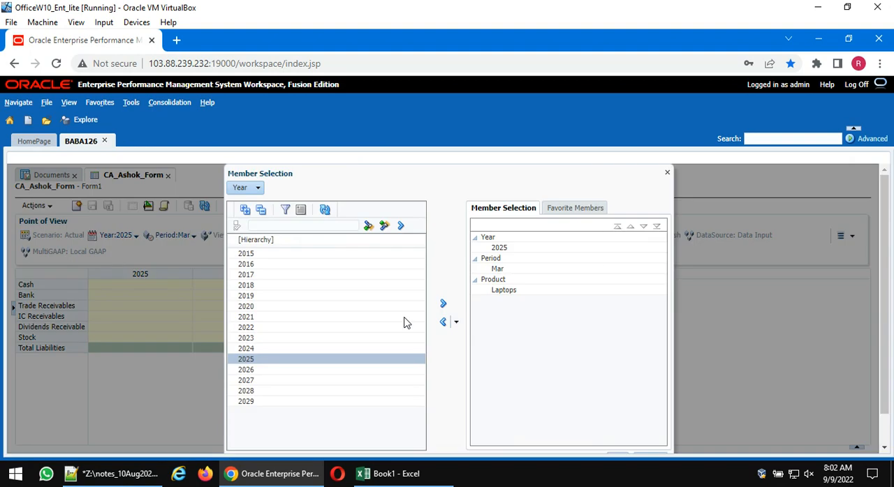
click(251, 287)
click(443, 303)
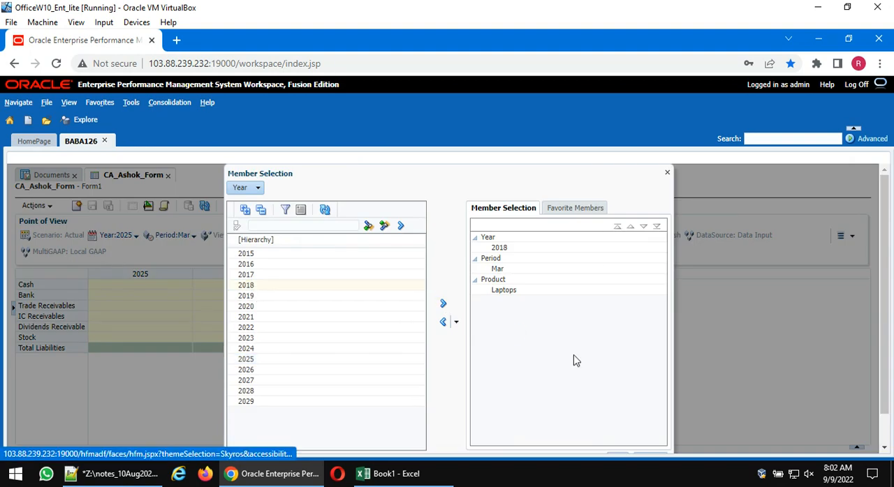
click(618, 426)
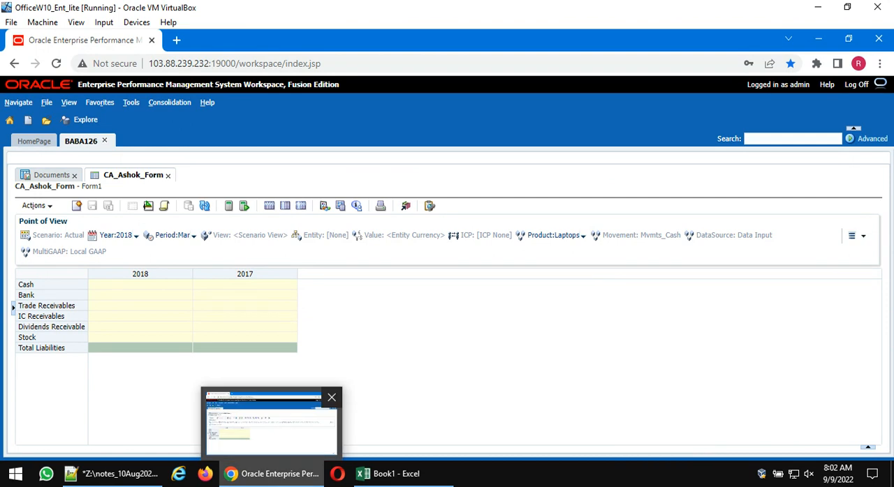
- Switch to Notepad++, review the notes on differences between the web entry form and grid, and highlight notes 1 to 9
click(125, 475)
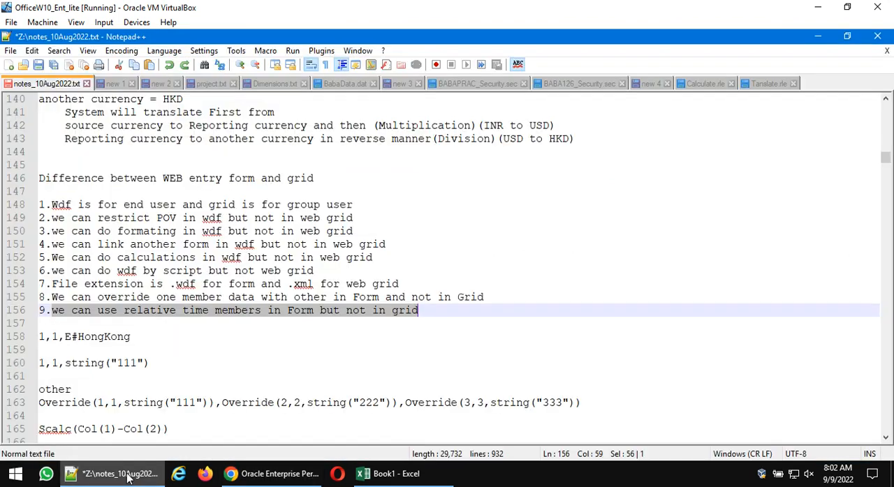
click(94, 296)
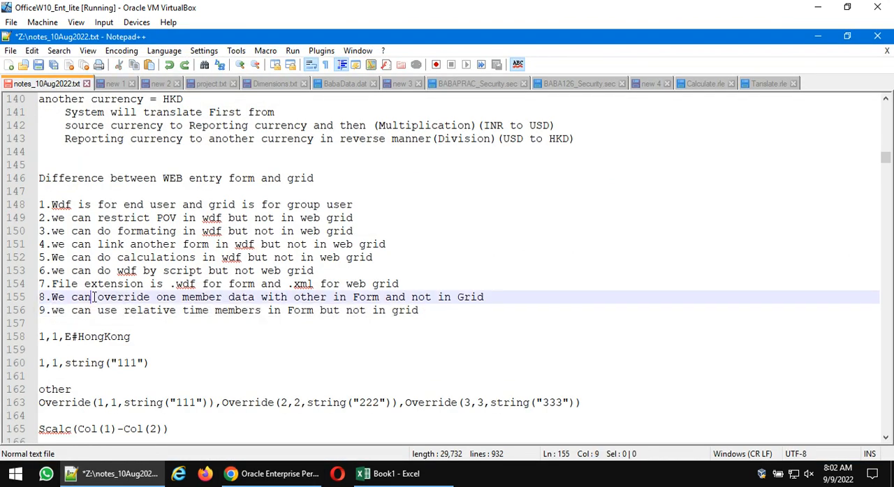
double_click(185, 284)
click(99, 272)
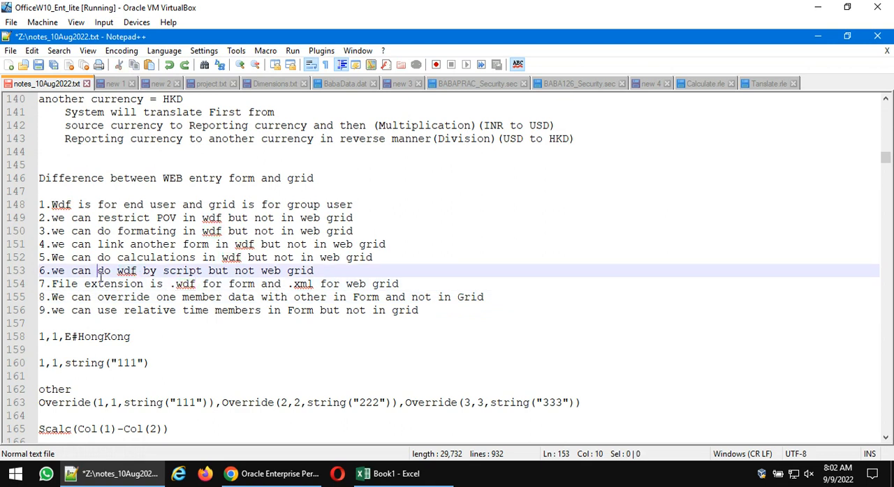
click(163, 271)
click(141, 259)
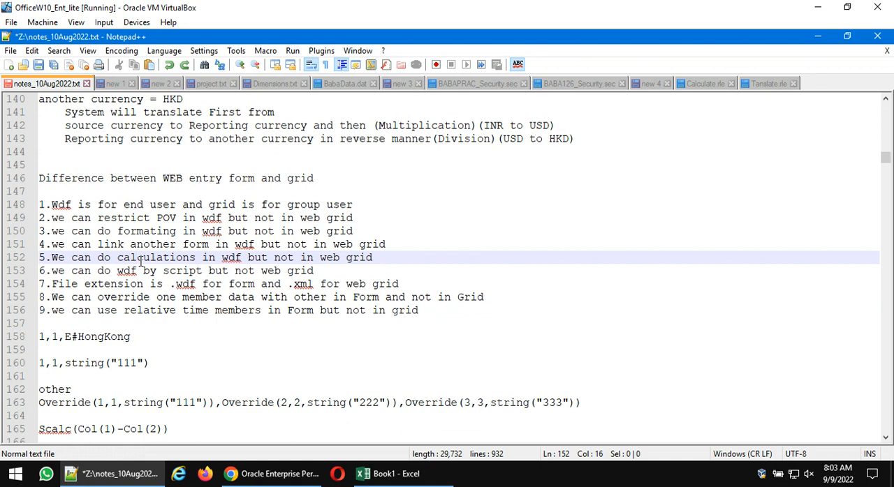
double_click(139, 245)
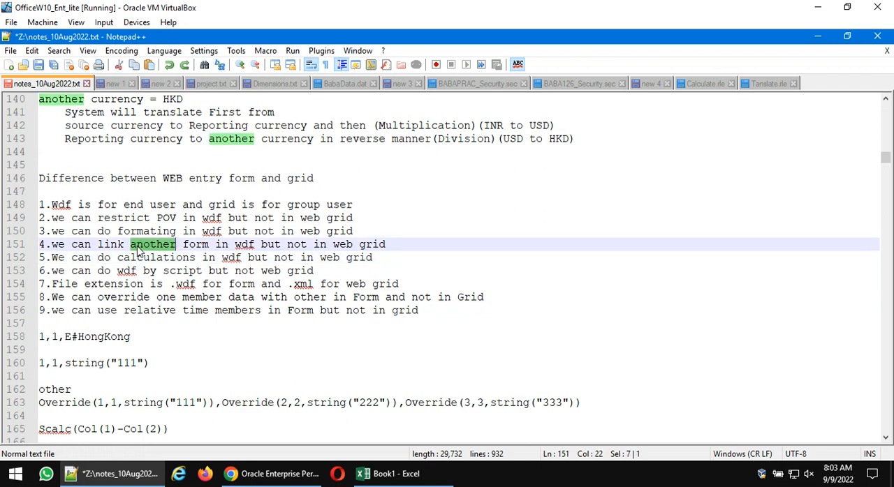
double_click(137, 232)
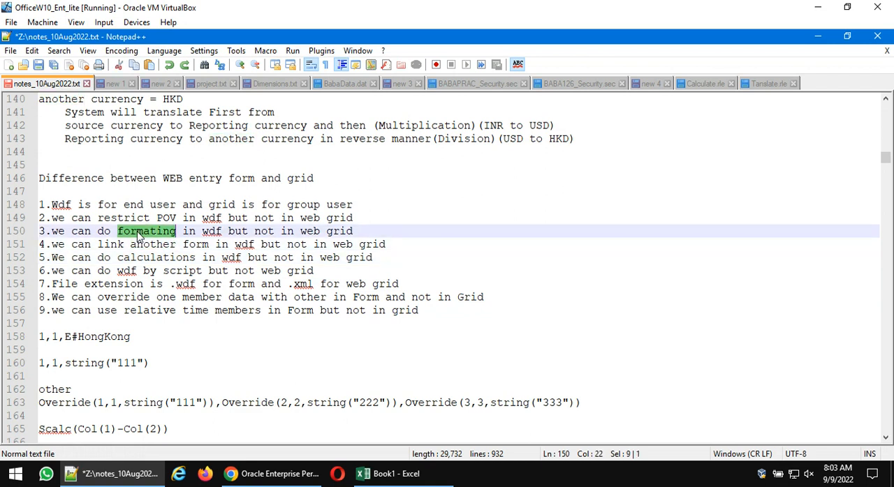
double_click(129, 219)
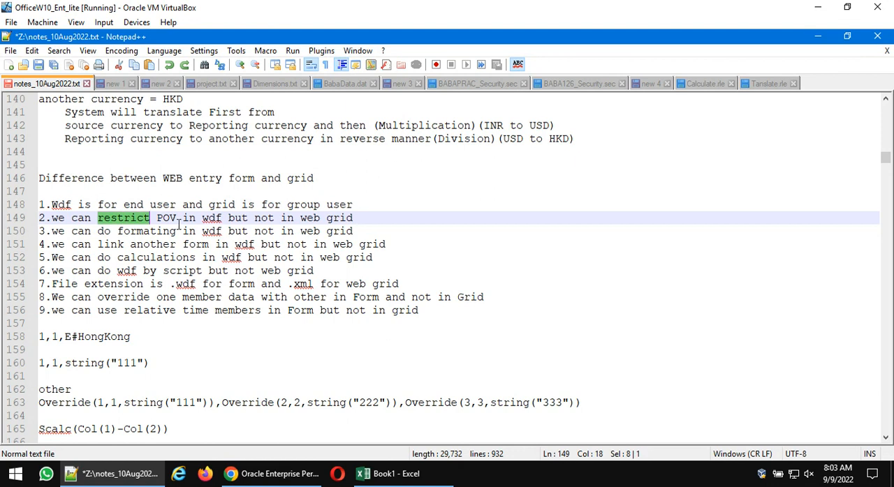
click(158, 206)
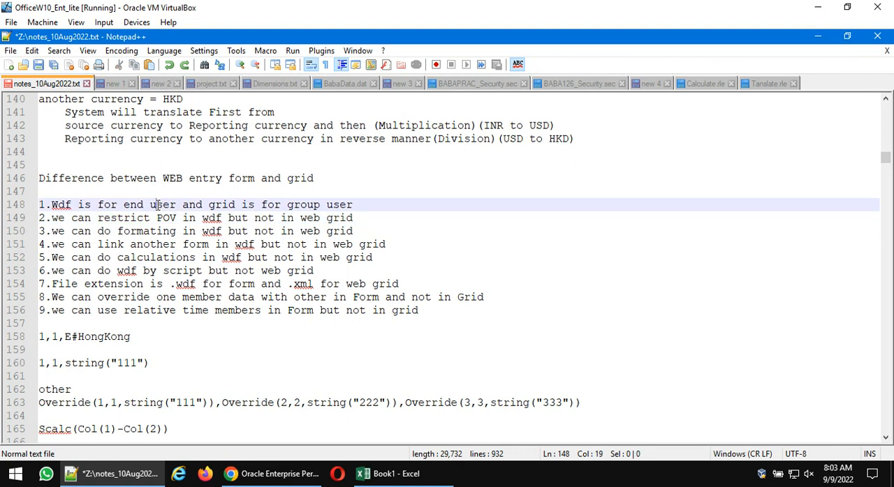
click(299, 205)
click(358, 204)
drag(426, 310, 28, 204)
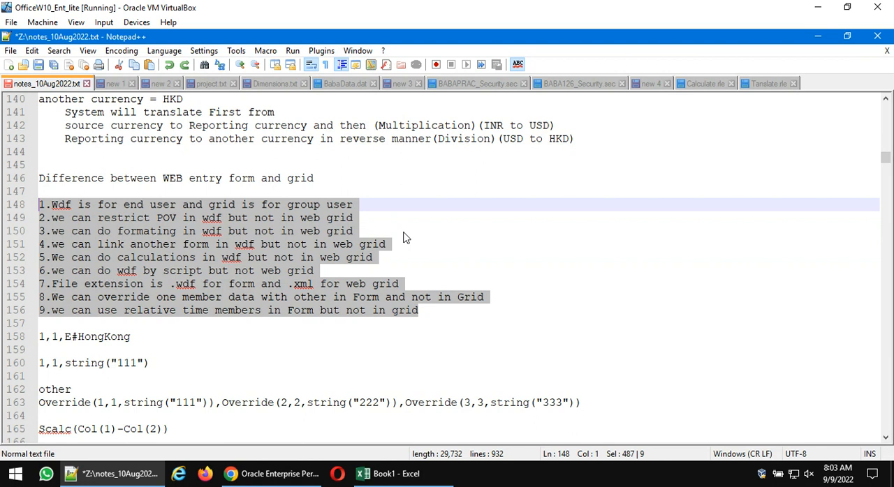
mouse_move(272, 475)
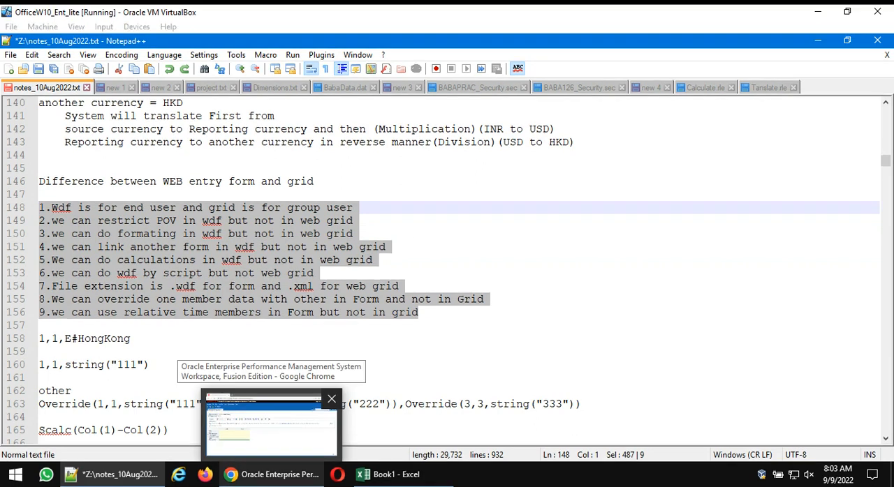